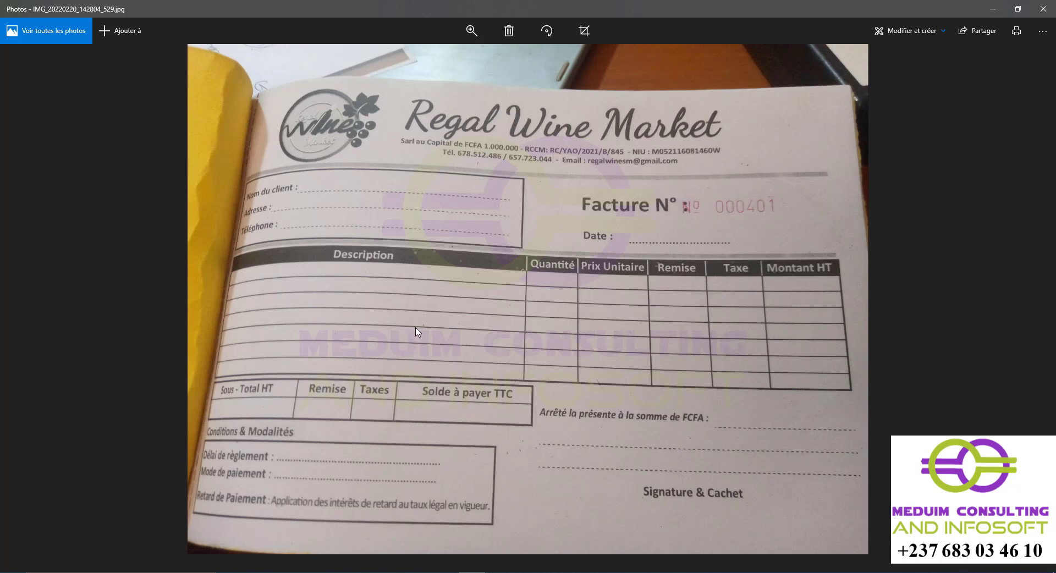
Switch from the invoice photo to Sage 100c Gestion commerciale, open its Mise en page module, and load the template Essaie modèle.bgc.
{"action": "left_click", "coordinate": [993, 9]}
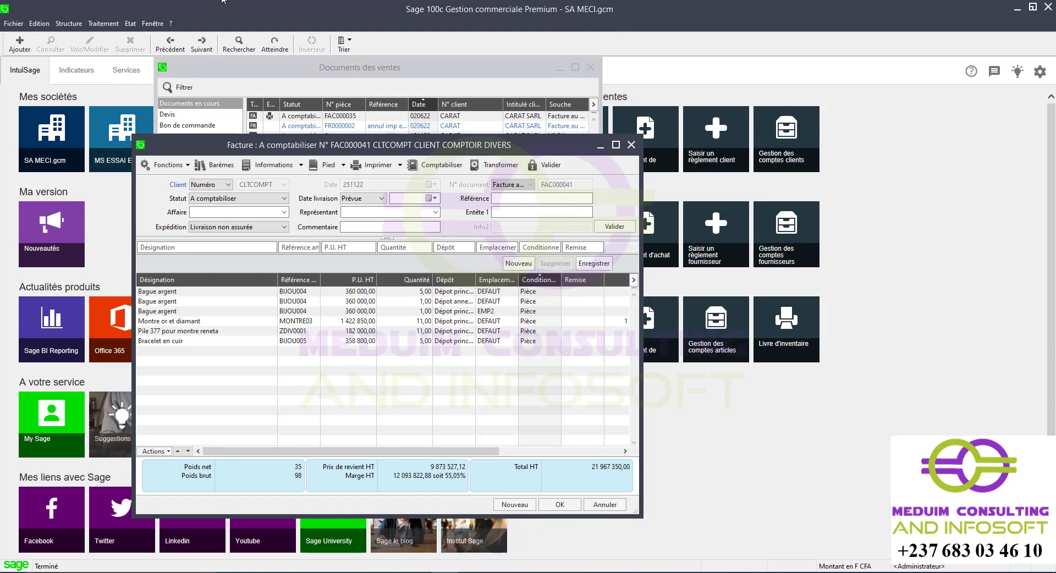
{"action": "left_click", "coordinate": [9, 28]}
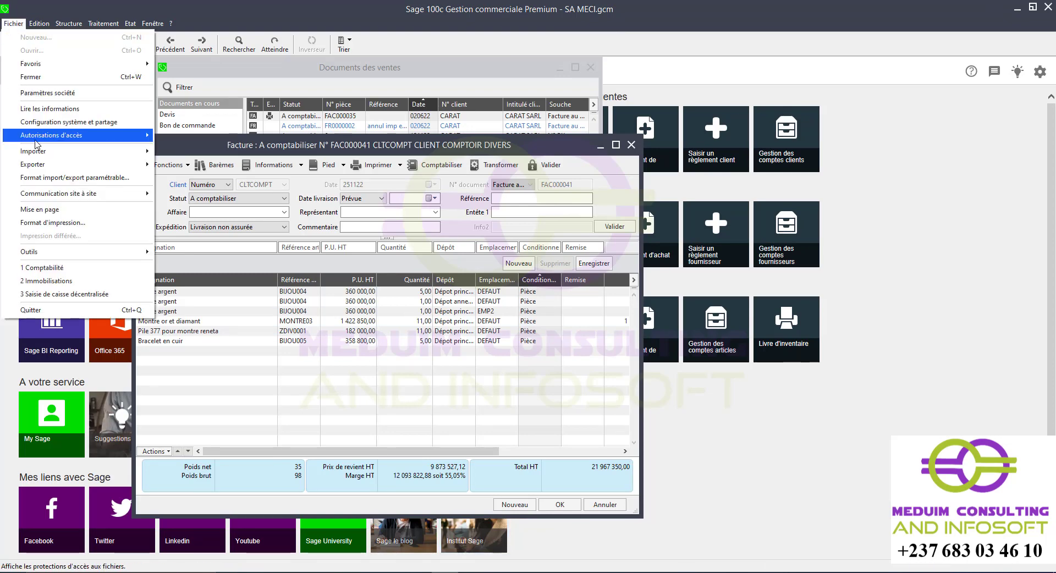
{"action": "left_click", "coordinate": [55, 207]}
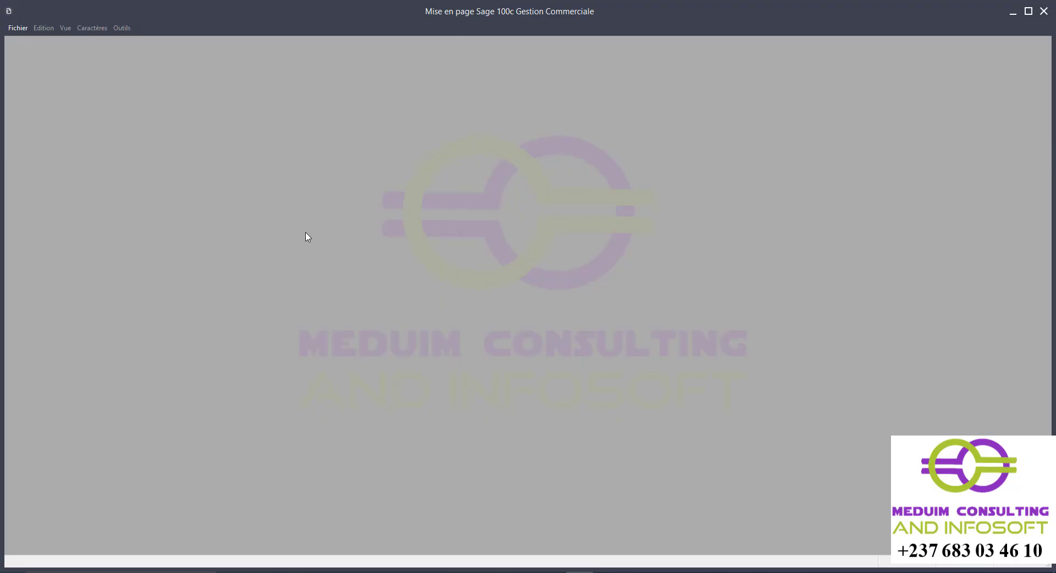
{"action": "left_click", "coordinate": [16, 31]}
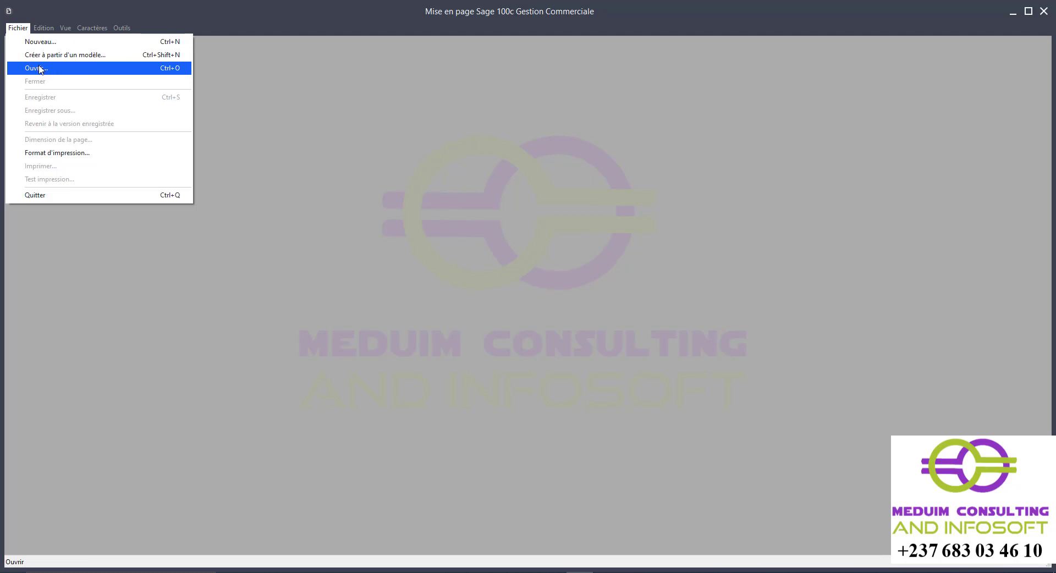
{"action": "left_click", "coordinate": [40, 69]}
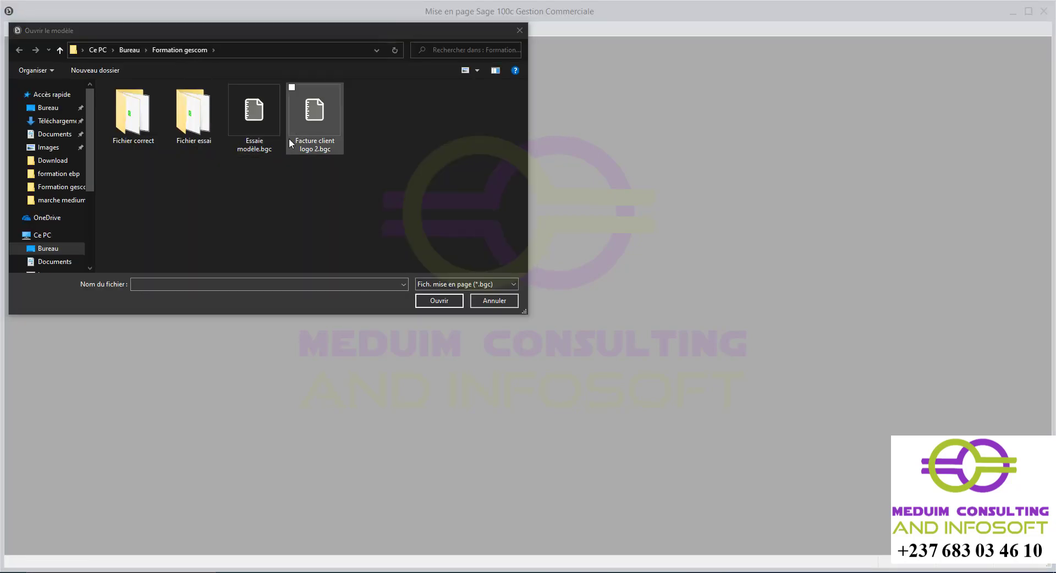
{"action": "double_click", "coordinate": [249, 127]}
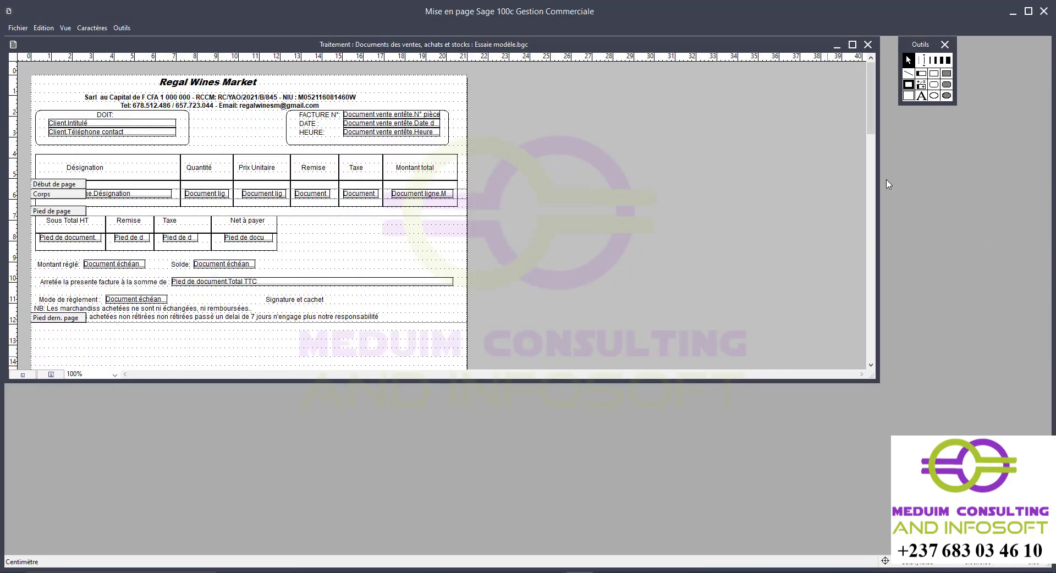
Narrow the Essaie modèle.bgc window to the page width and place it on one side of the workspace as a reference.
{"action": "left_click_drag", "start_coordinate": [878, 174], "coordinate": [477, 152]}
{"action": "left_click_drag", "start_coordinate": [178, 46], "coordinate": [748, 40]}
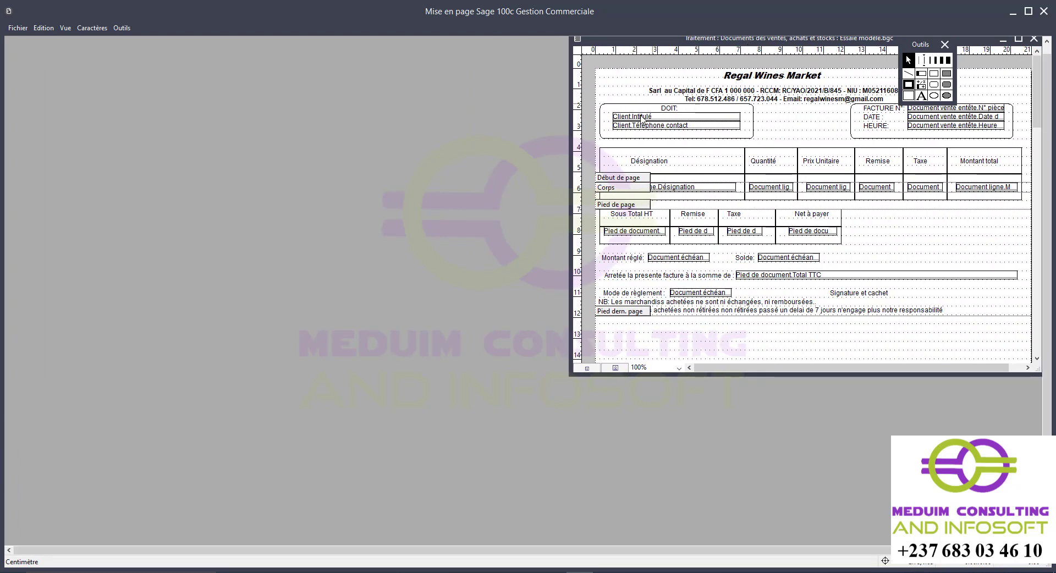
{"action": "left_click", "coordinate": [17, 29]}
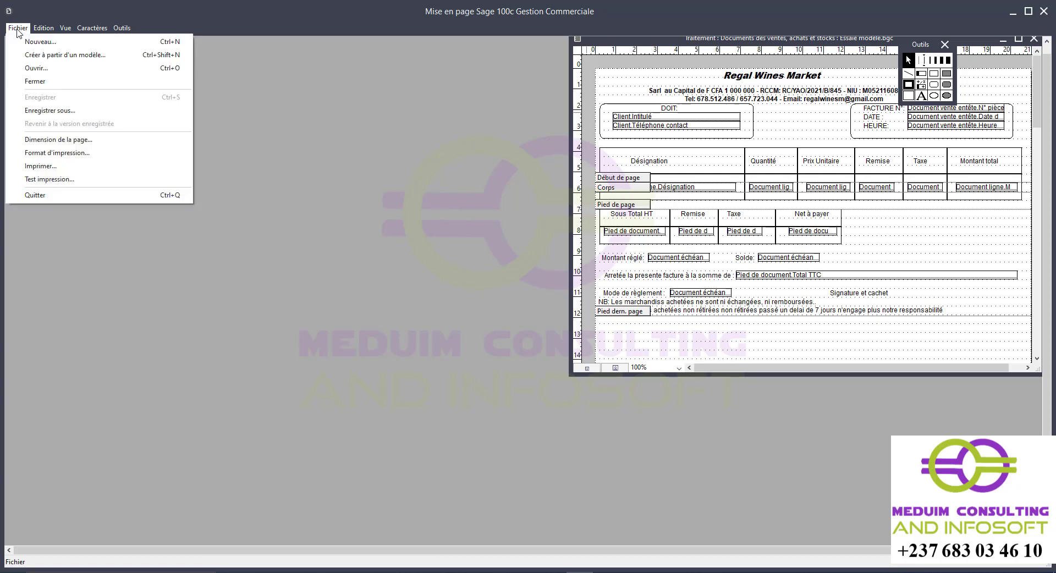
{"action": "left_click", "coordinate": [366, 107]}
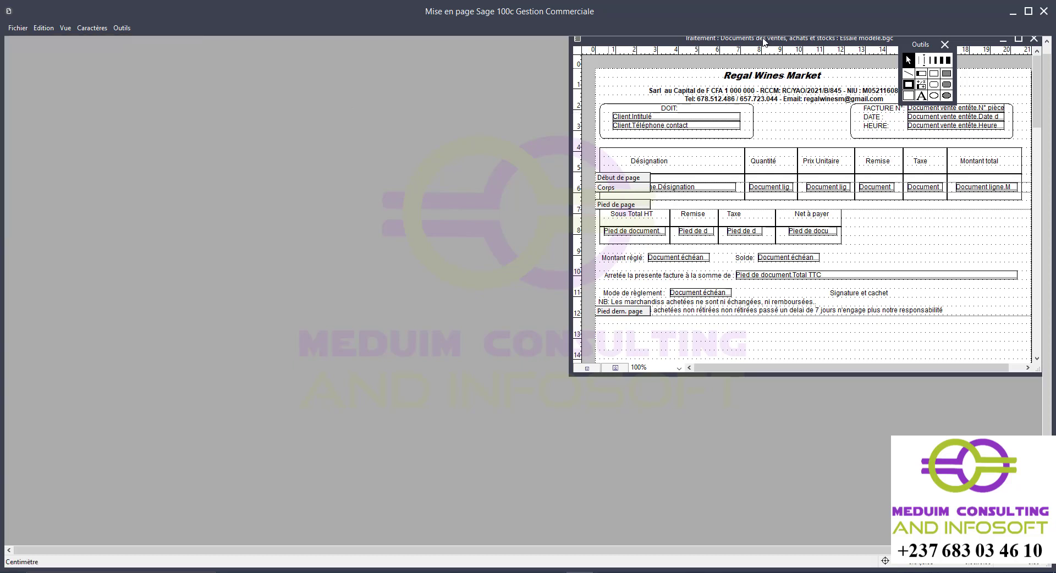
{"action": "left_click_drag", "start_coordinate": [764, 42], "coordinate": [762, 46]}
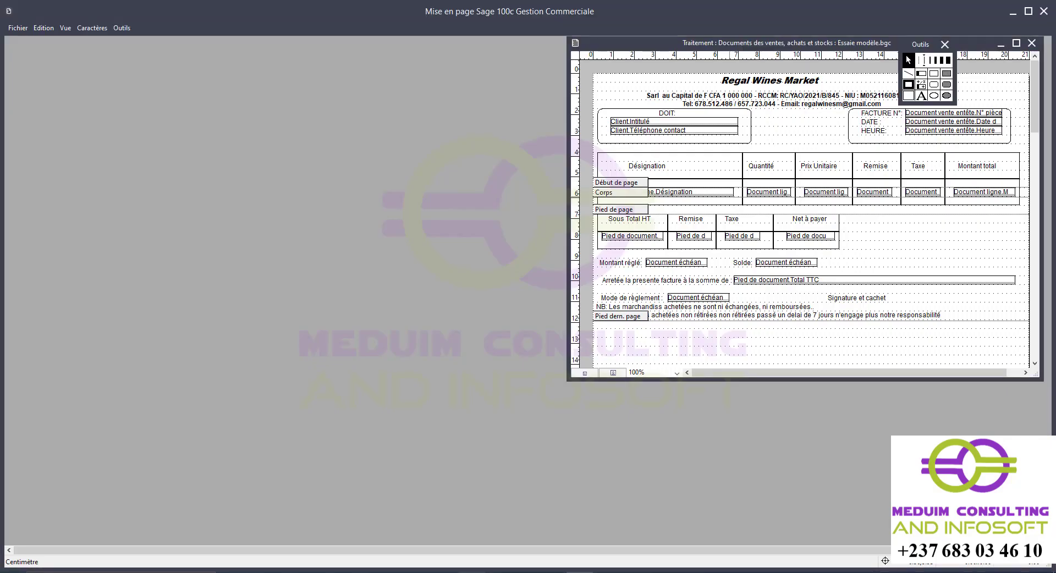
Create a new Liste layout of type "Traitement : Documents des ventes, achats et stocks" and arrange its window beside the template.
{"action": "left_click", "coordinate": [24, 30]}
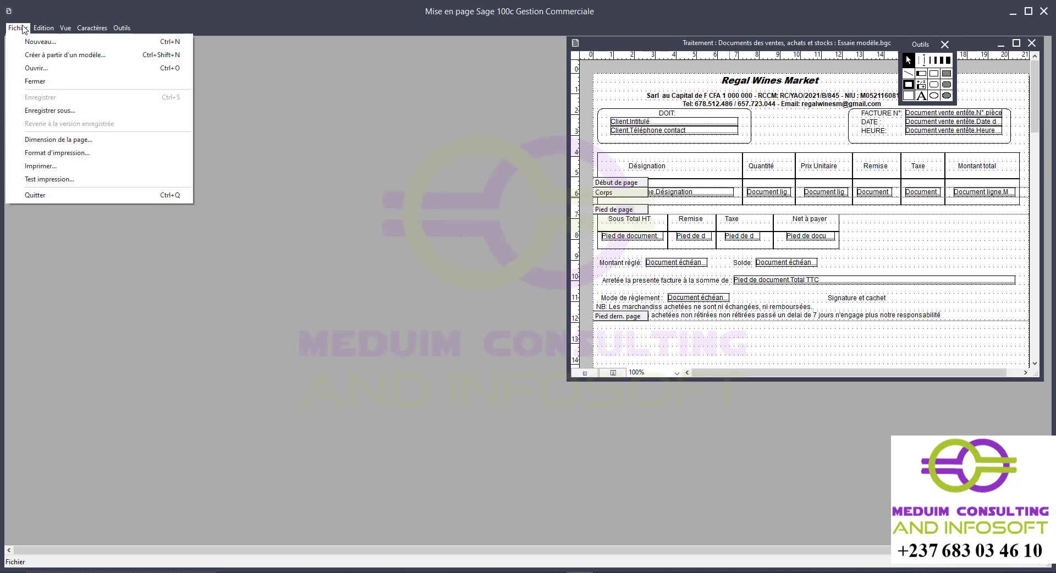
{"action": "left_click", "coordinate": [40, 43]}
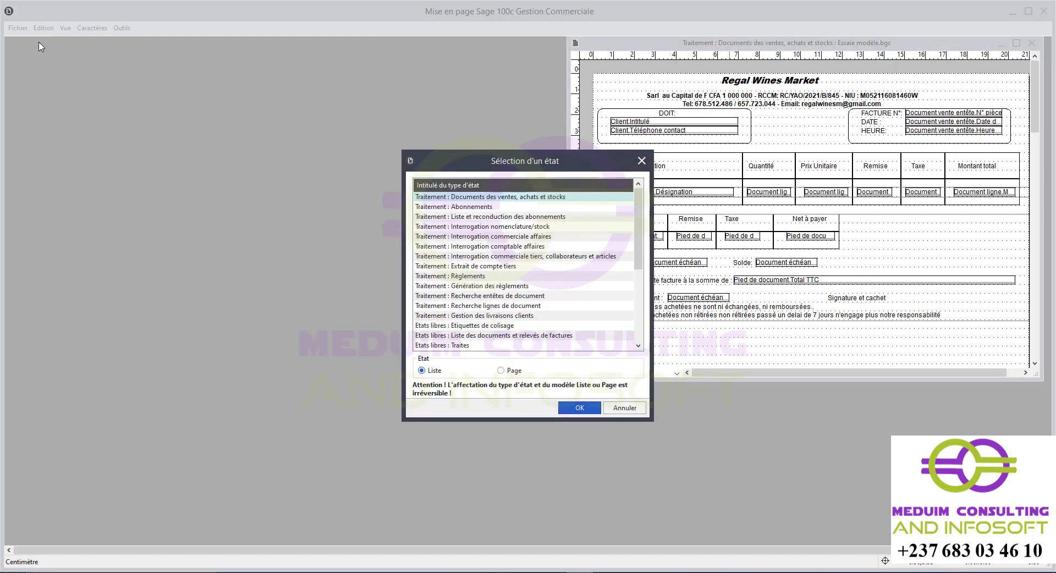
{"action": "left_click_drag", "start_coordinate": [362, 141], "coordinate": [322, 90]}
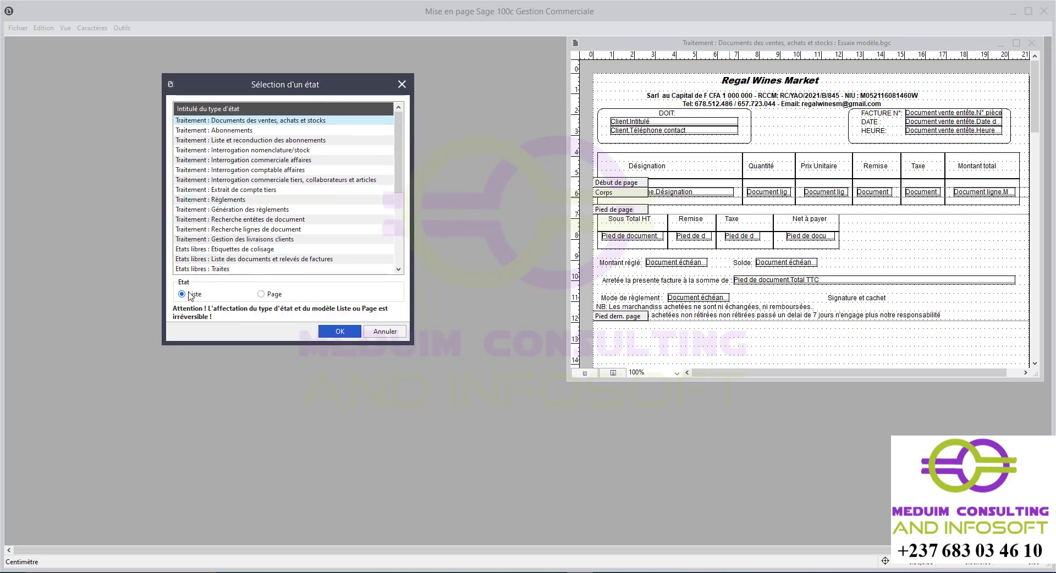
{"action": "left_click", "coordinate": [329, 330]}
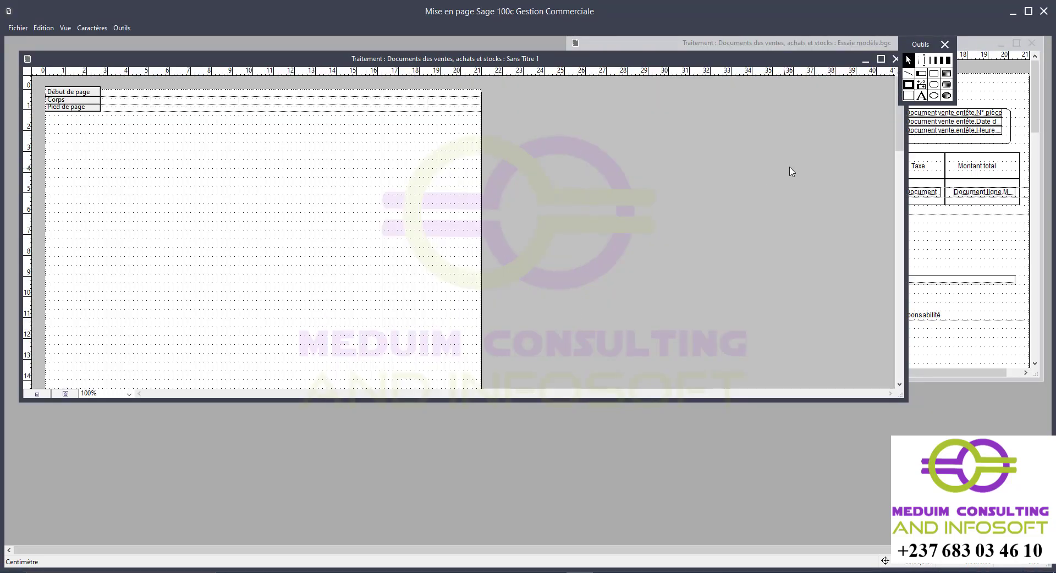
{"action": "left_click_drag", "start_coordinate": [908, 140], "coordinate": [510, 105]}
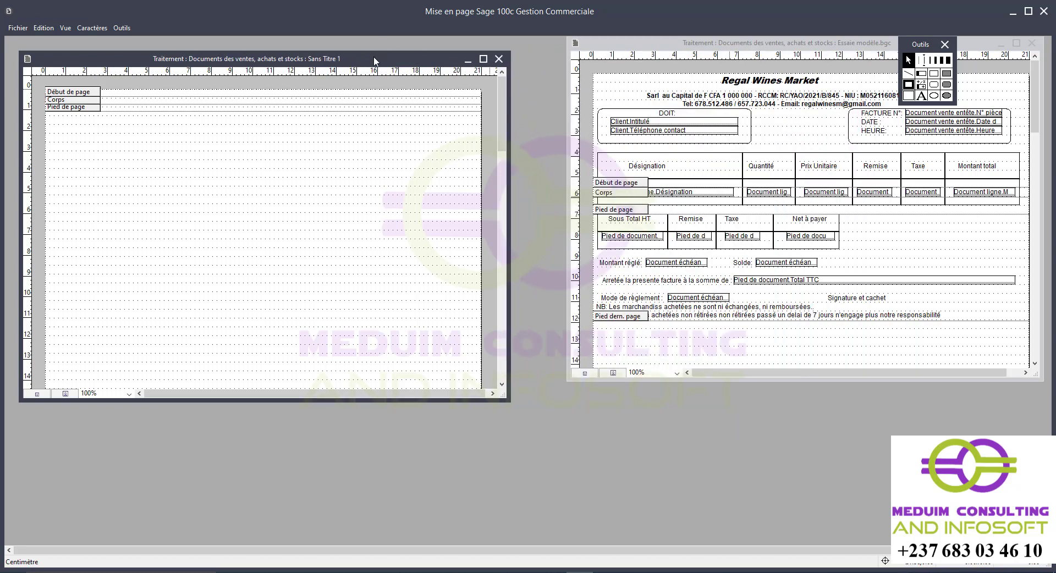
{"action": "mouse_move", "coordinate": [376, 60]}
{"action": "left_mouse_down"}
{"action": "mouse_move", "coordinate": [401, 47]}
{"action": "mouse_move", "coordinate": [380, 48]}
{"action": "left_mouse_up"}
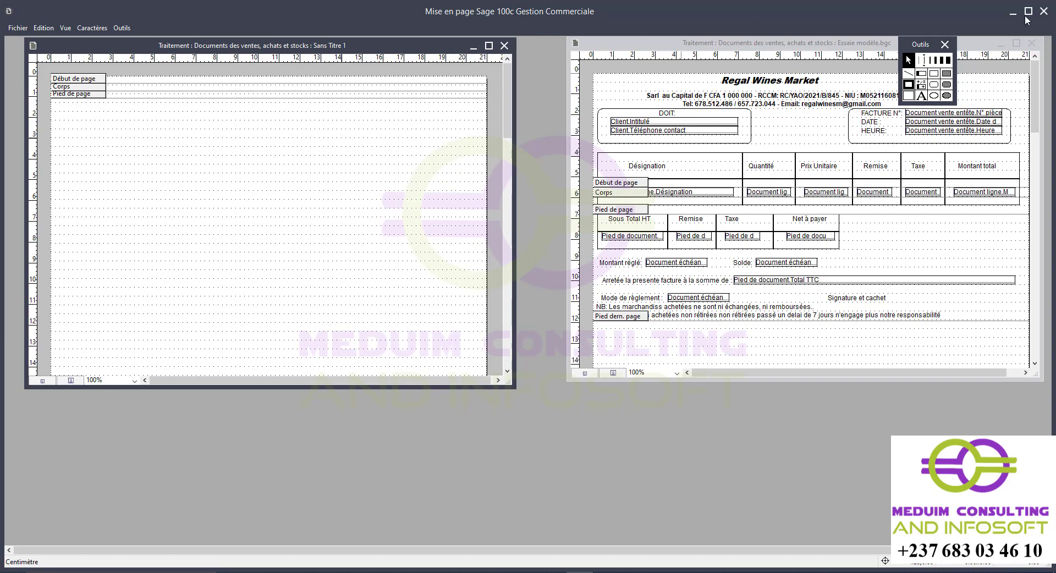
Enlarge the new layout's window and lower the bands: Pied de page to about 18 cm, Corps to 17.5 cm, Début de page to 17 cm.
{"action": "left_click_drag", "start_coordinate": [77, 95], "coordinate": [87, 194]}
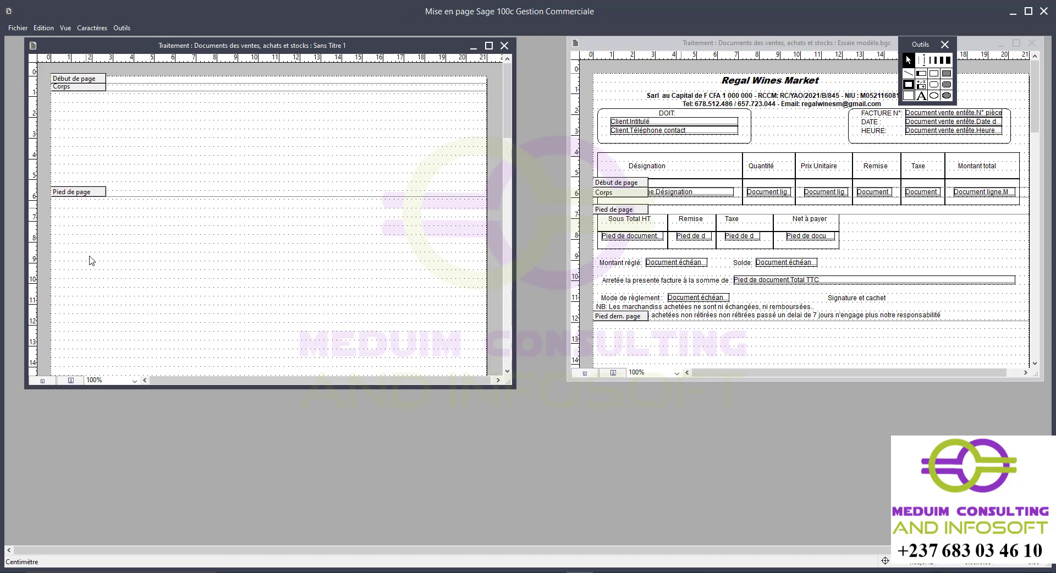
{"action": "left_click_drag", "start_coordinate": [92, 261], "coordinate": [92, 351]}
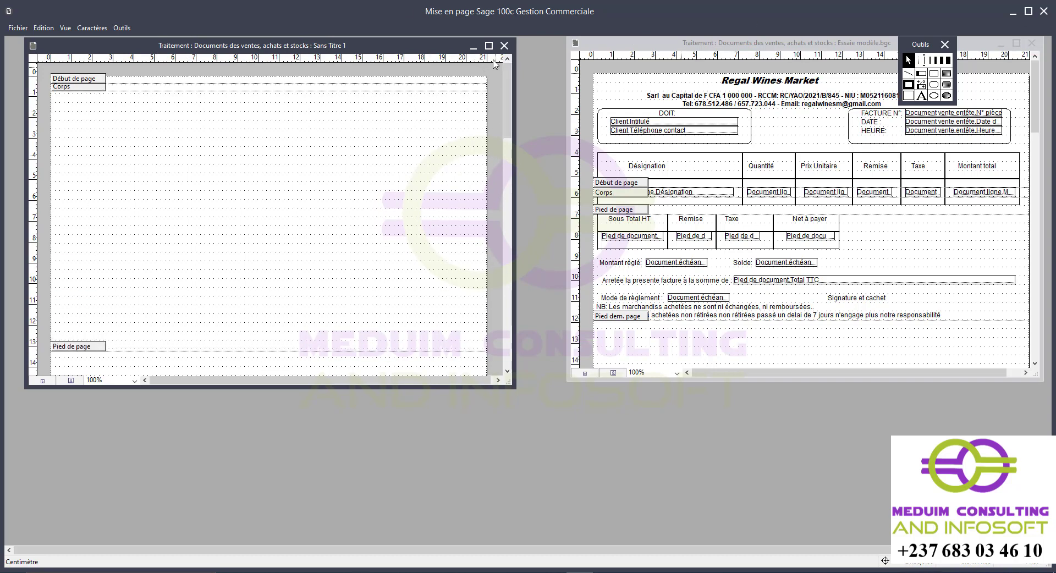
{"action": "left_click_drag", "start_coordinate": [233, 389], "coordinate": [221, 546]}
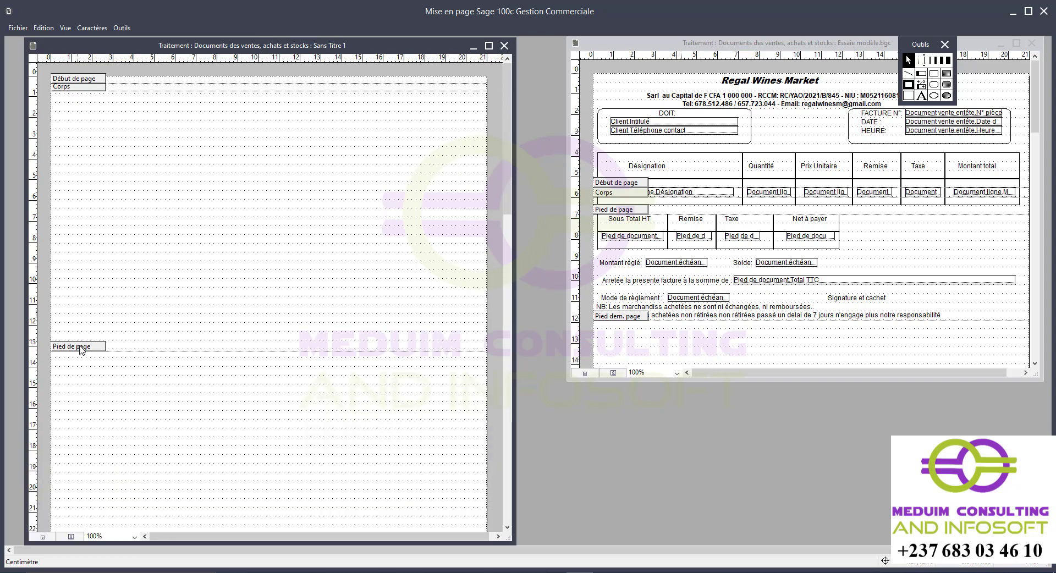
{"action": "left_click_drag", "start_coordinate": [81, 350], "coordinate": [80, 449]}
{"action": "left_click_drag", "start_coordinate": [81, 88], "coordinate": [81, 103]}
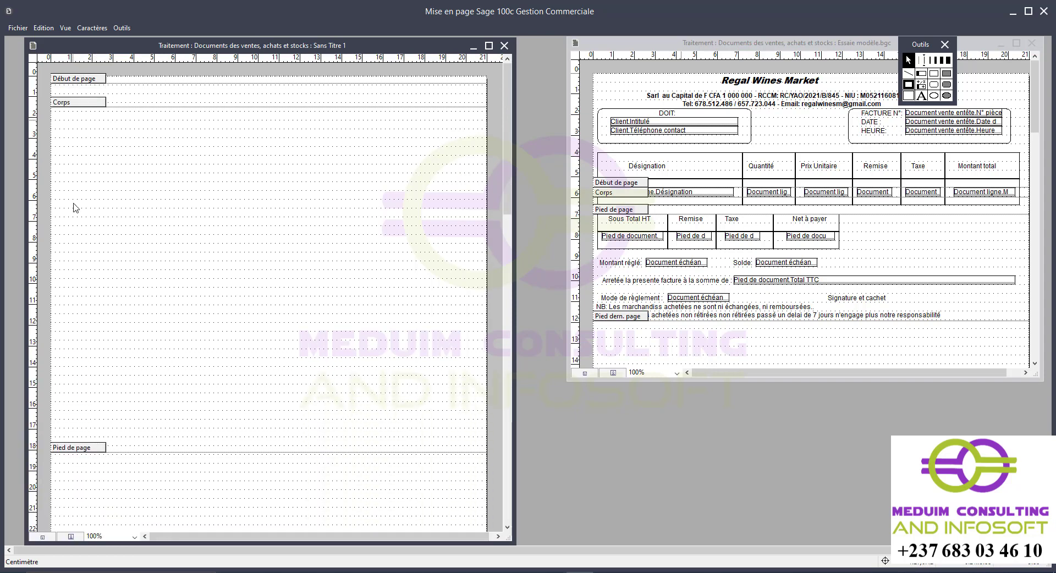
{"action": "left_click_drag", "start_coordinate": [75, 207], "coordinate": [77, 401]}
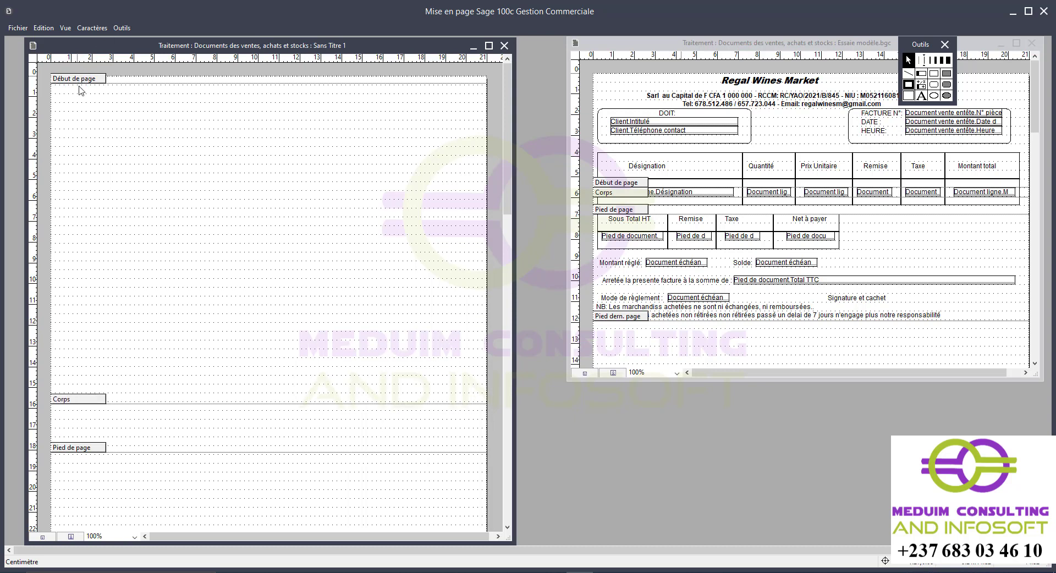
{"action": "left_click_drag", "start_coordinate": [81, 91], "coordinate": [89, 441]}
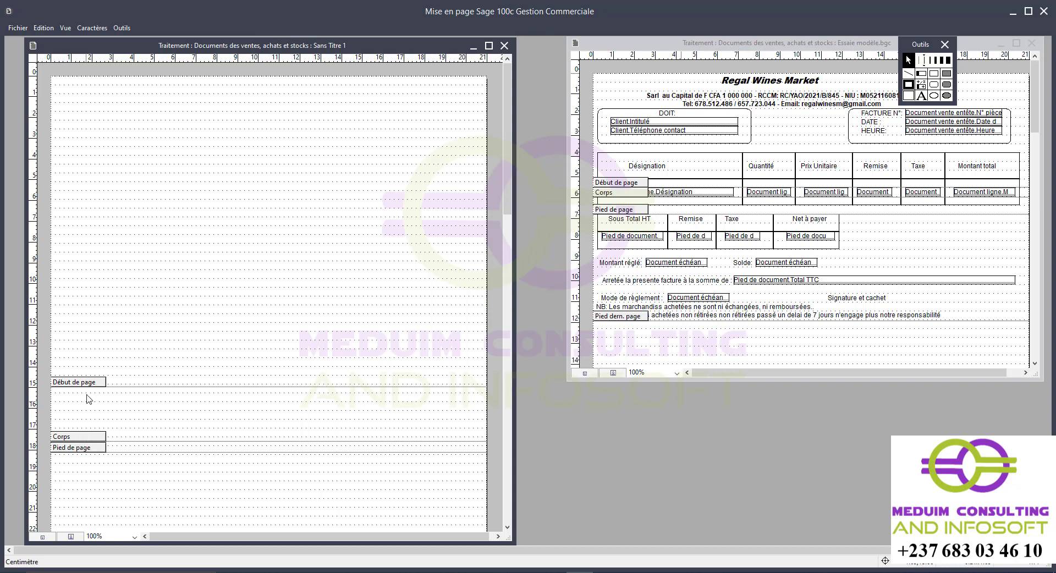
{"action": "left_click_drag", "start_coordinate": [84, 384], "coordinate": [88, 429]}
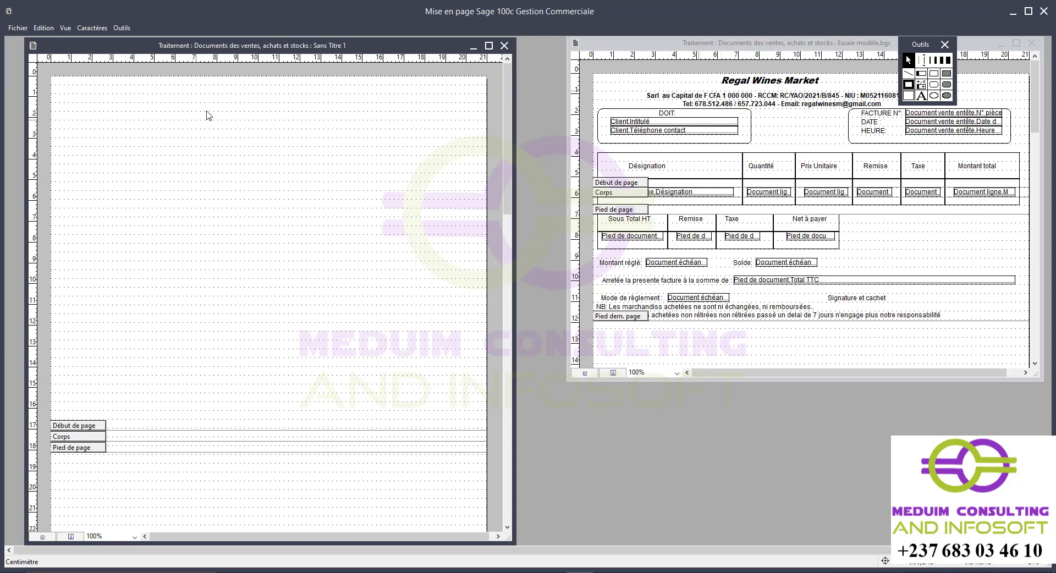
Move the tool palette next to the new layout and select the Text tool.
{"action": "left_click", "coordinate": [122, 29]}
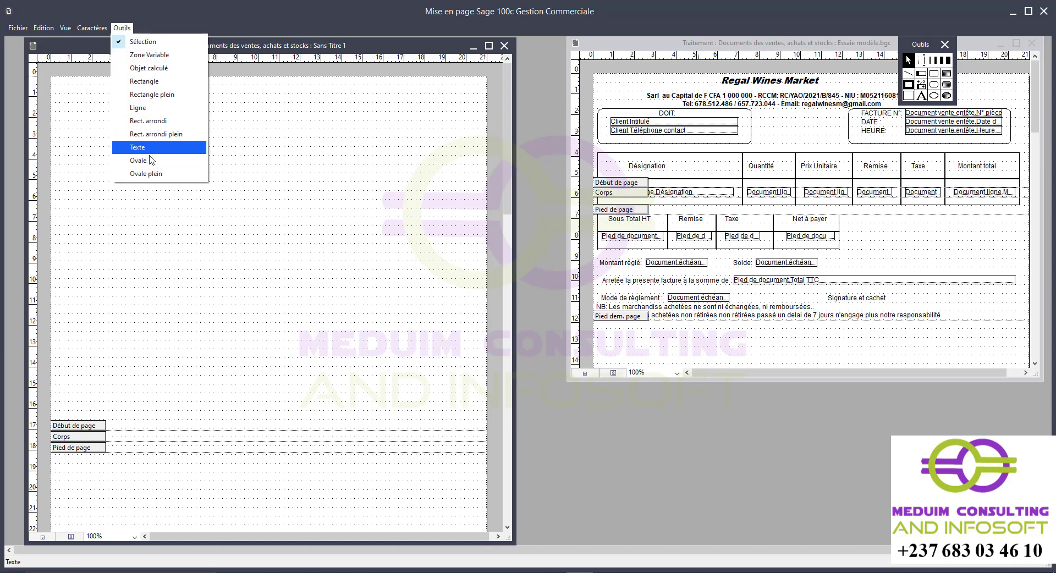
{"action": "left_click", "coordinate": [164, 149]}
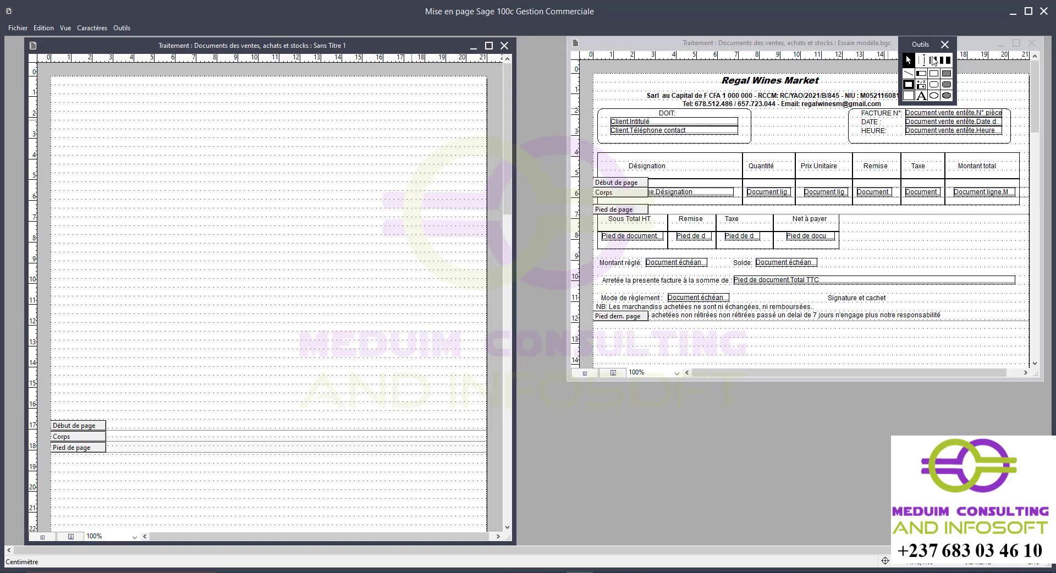
{"action": "left_click_drag", "start_coordinate": [926, 47], "coordinate": [687, 45]}
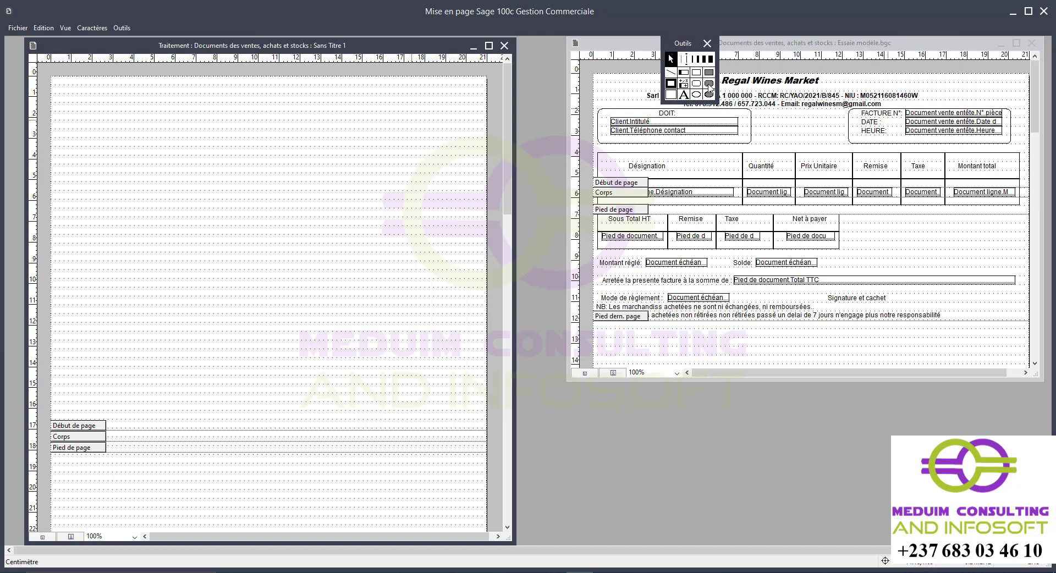
{"action": "left_click", "coordinate": [683, 94]}
{"action": "left_click", "coordinate": [184, 82]}
{"action": "left_click", "coordinate": [184, 90]}
{"action": "type", "text": "sdghdfhdgjndf"}
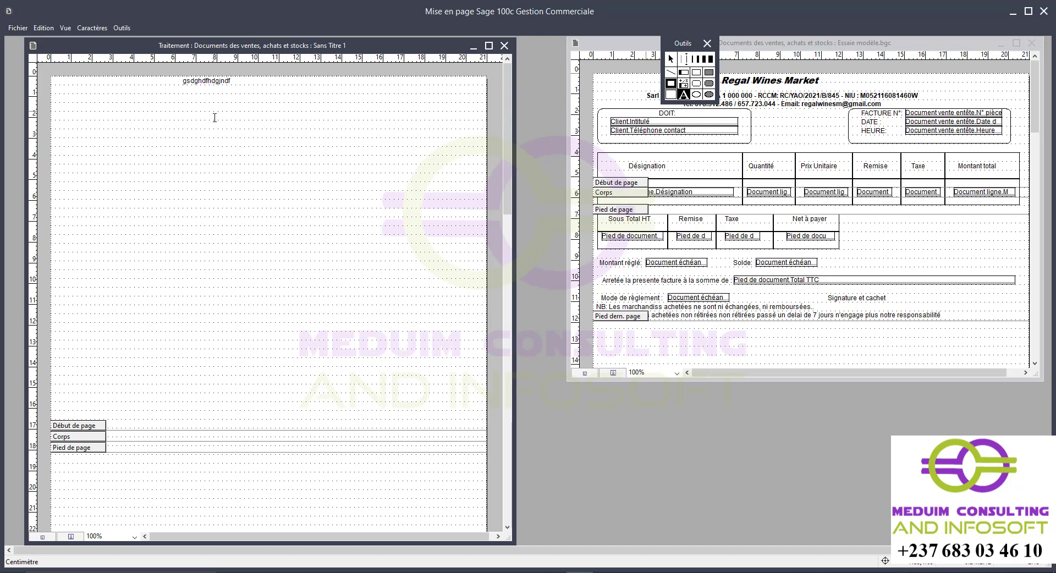
{"action": "key", "text": "BackSpace"}
{"action": "key", "text": "BackSpace"}
{"action": "key", "text": "BackSpace"}
{"action": "key", "text": "BackSpace"}
{"action": "key", "text": "BackSpace"}
{"action": "key", "text": "BackSpace"}
{"action": "key", "text": "BackSpace"}
{"action": "key", "text": "BackSpace"}
Copy the title "Regal Wines Market" from the template into a text object centred at the top of the new layout.
{"action": "left_click_drag", "start_coordinate": [688, 43], "coordinate": [580, 30]}
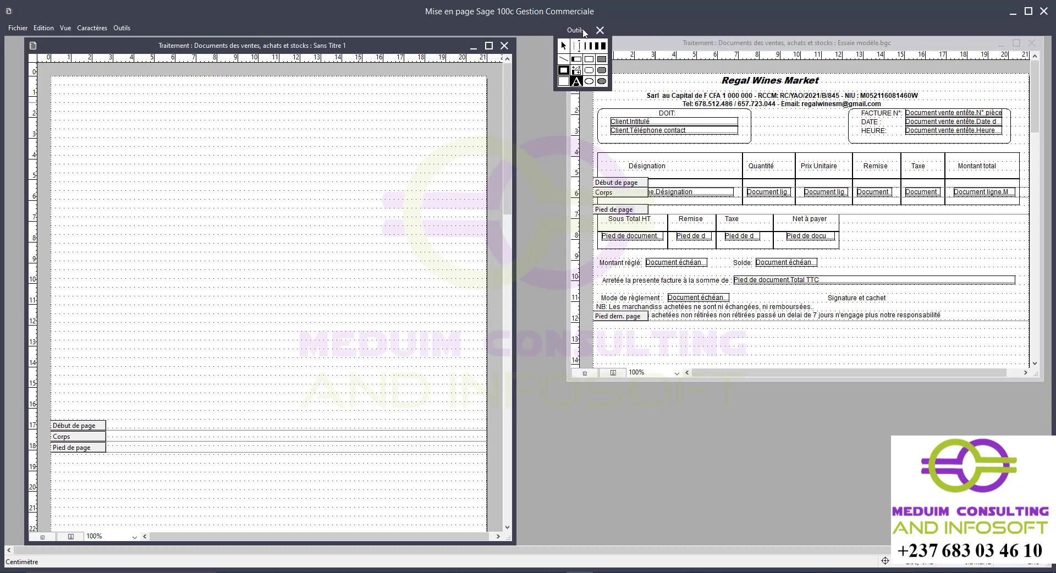
{"action": "left_click", "coordinate": [726, 83]}
{"action": "double_click", "coordinate": [726, 83]}
{"action": "left_click_drag", "start_coordinate": [722, 82], "coordinate": [821, 83]}
{"action": "key", "text": "ctrl+c"}
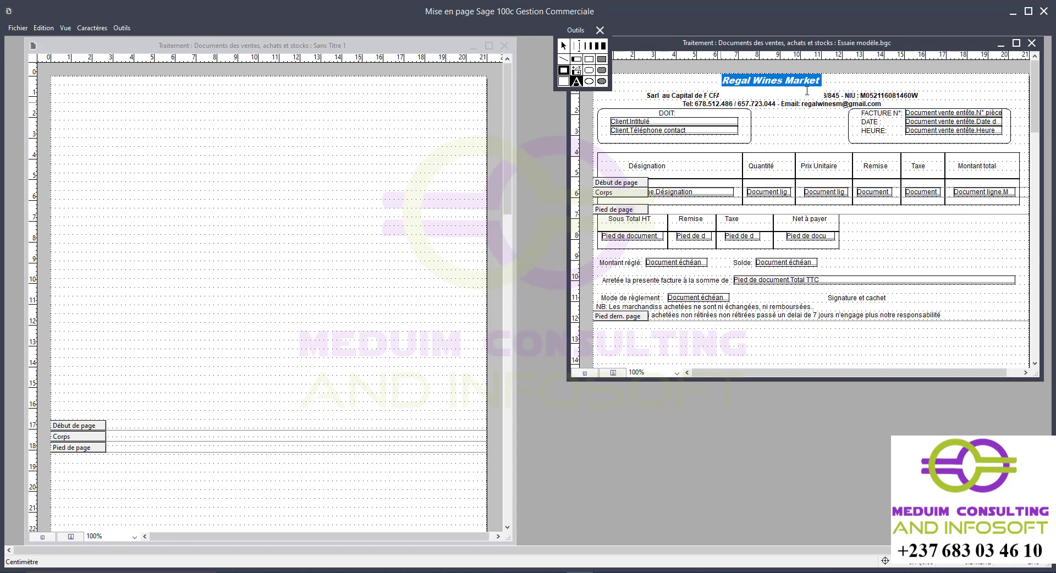
{"action": "left_click", "coordinate": [198, 87]}
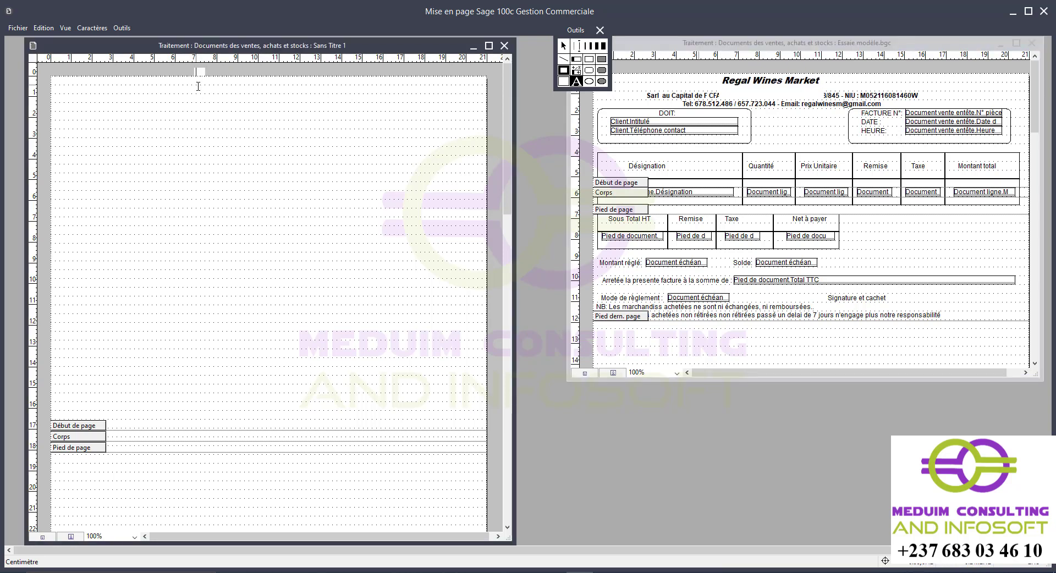
{"action": "left_click", "coordinate": [196, 90]}
{"action": "key", "text": "ctrl+v"}
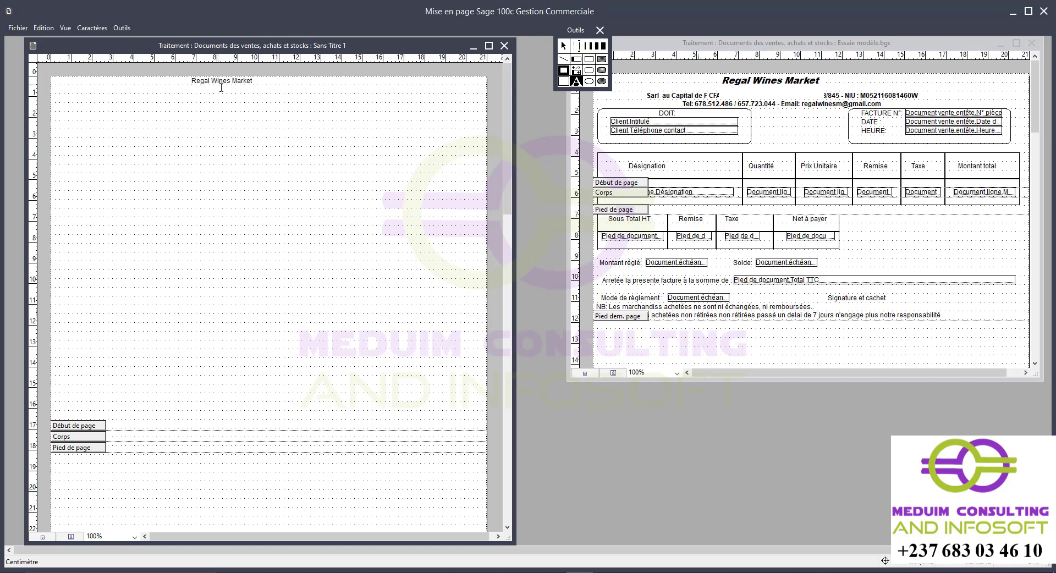
Copy the two lines of company legal and contact details from the template and paste them under the new layout's title.
{"action": "left_click", "coordinate": [686, 100]}
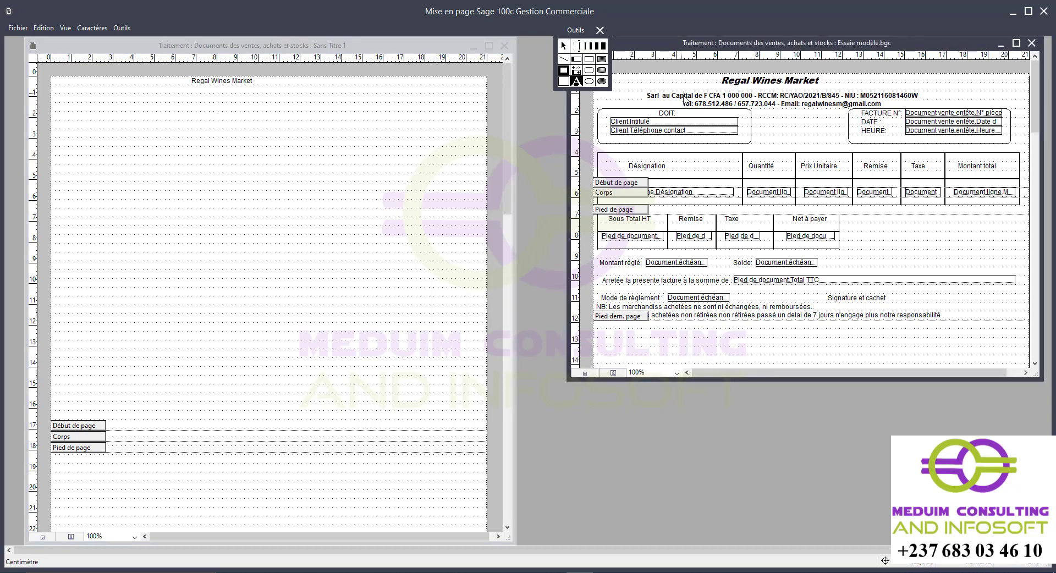
{"action": "left_click_drag", "start_coordinate": [647, 97], "coordinate": [890, 106]}
{"action": "key", "text": "ctrl+c"}
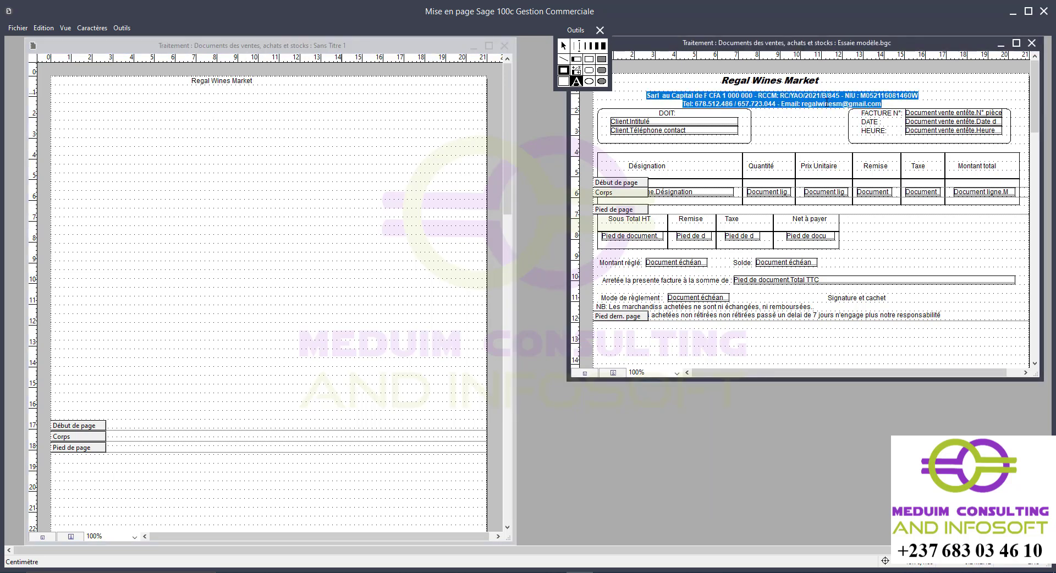
{"action": "left_click", "coordinate": [201, 103]}
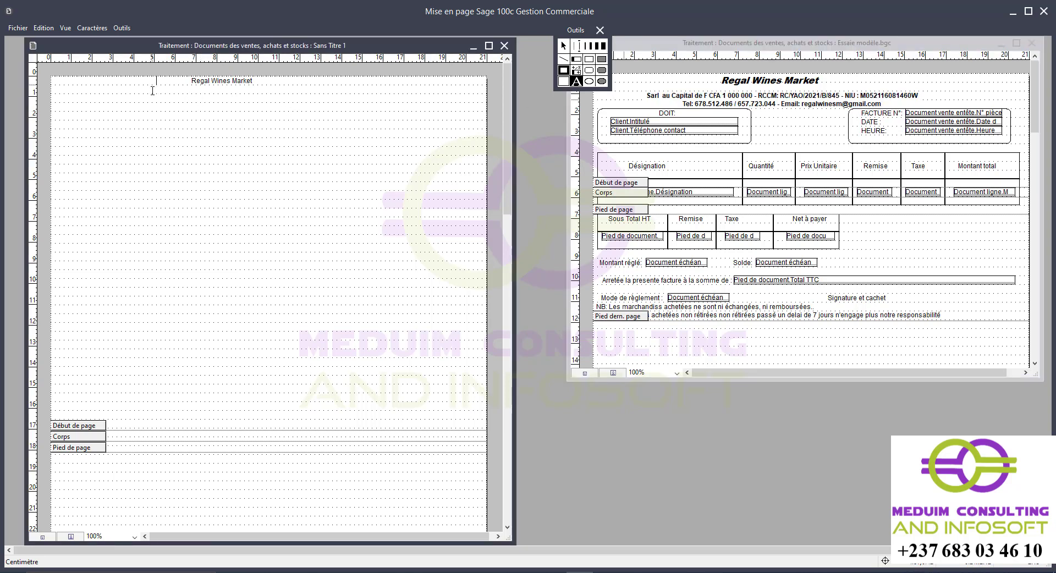
{"action": "key", "text": "ctrl+v"}
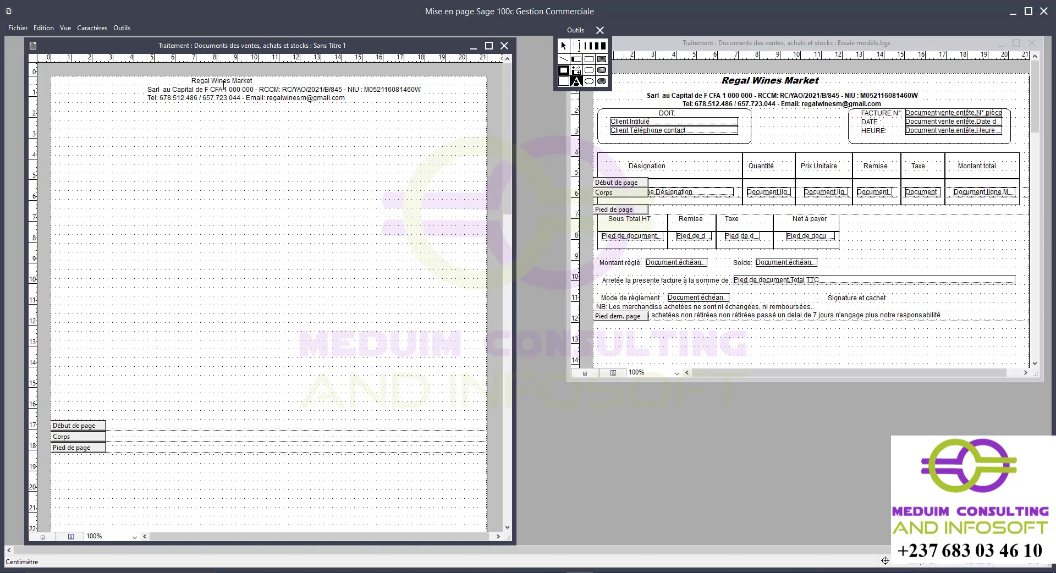
Move the "Regal Wines Market" title over the middle of the company details block and centre the text of that block.
{"action": "left_click", "coordinate": [564, 45]}
{"action": "left_click", "coordinate": [216, 83]}
{"action": "left_click_drag", "start_coordinate": [216, 84], "coordinate": [264, 87]}
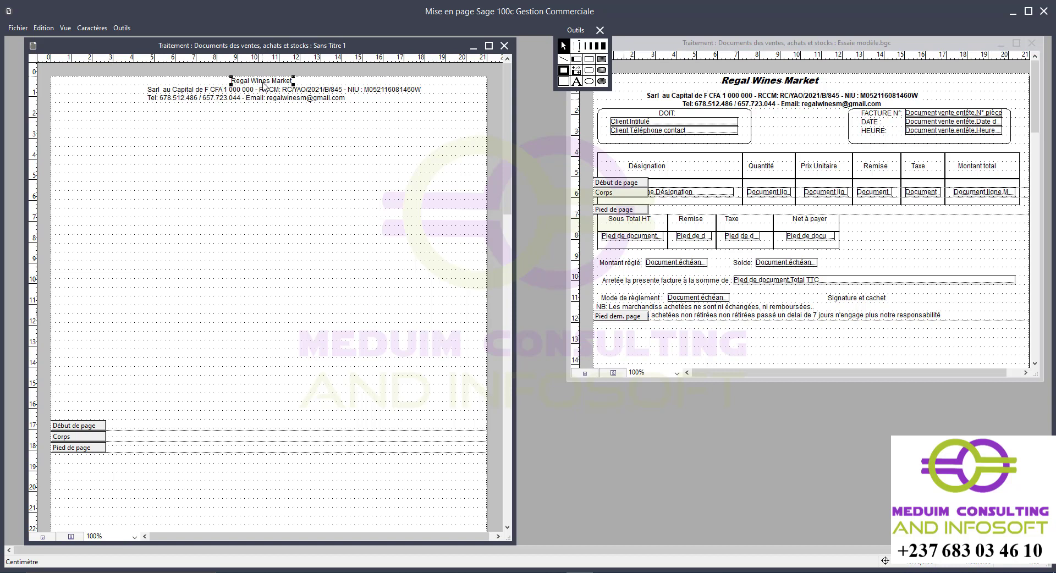
{"action": "left_click", "coordinate": [255, 93]}
{"action": "left_click", "coordinate": [104, 28]}
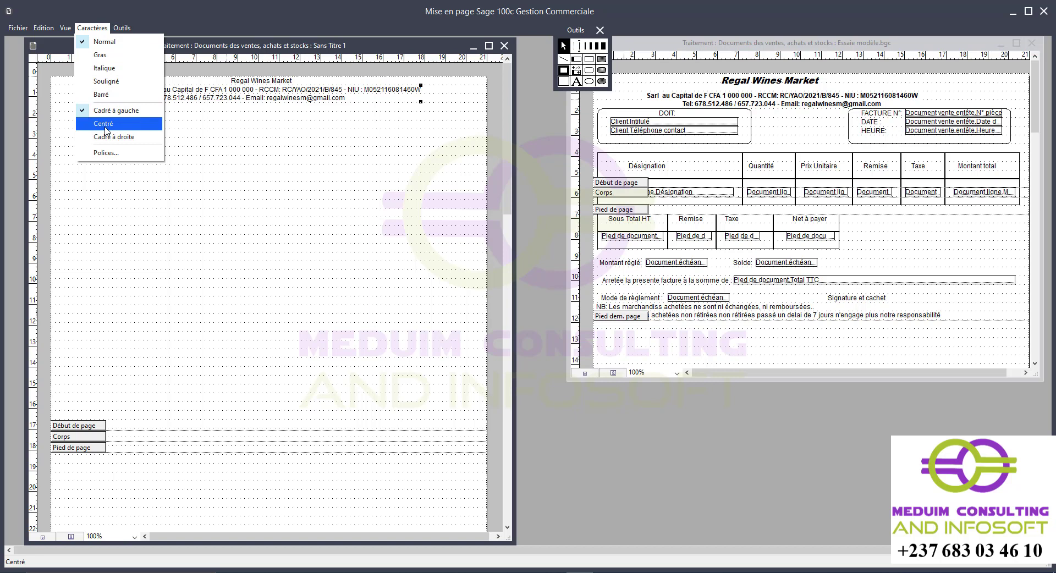
{"action": "left_click", "coordinate": [104, 124]}
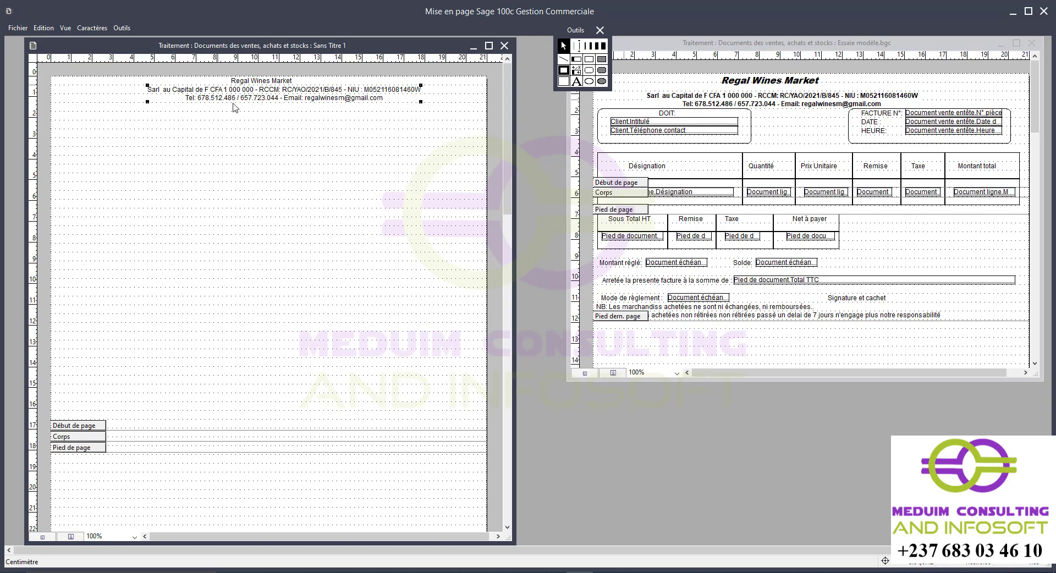
Format the new layout's title in Arial, style Gras, size 12.
{"action": "double_click", "coordinate": [246, 81]}
{"action": "left_click_drag", "start_coordinate": [233, 80], "coordinate": [288, 80]}
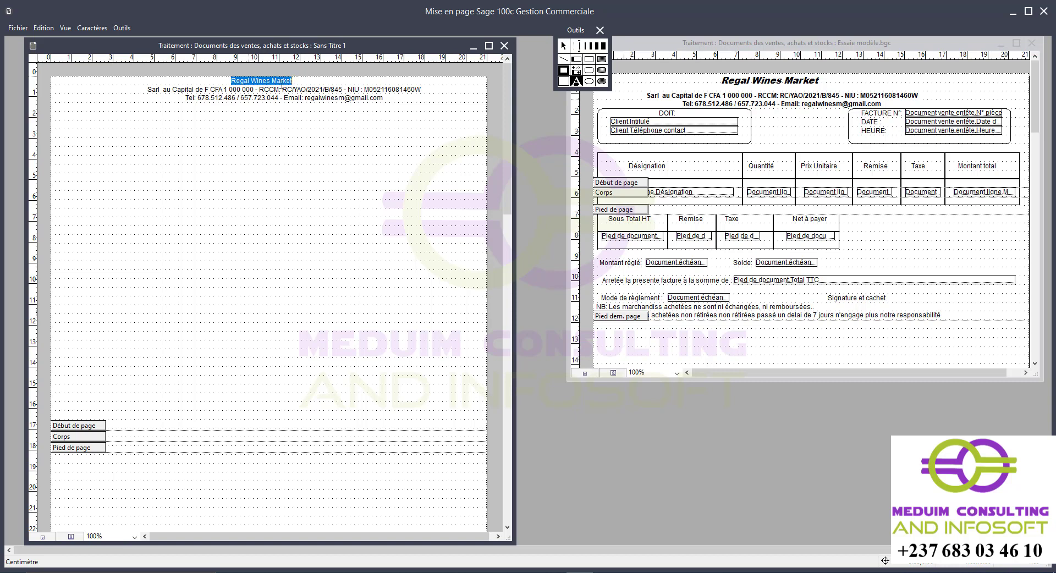
{"action": "left_click", "coordinate": [92, 28]}
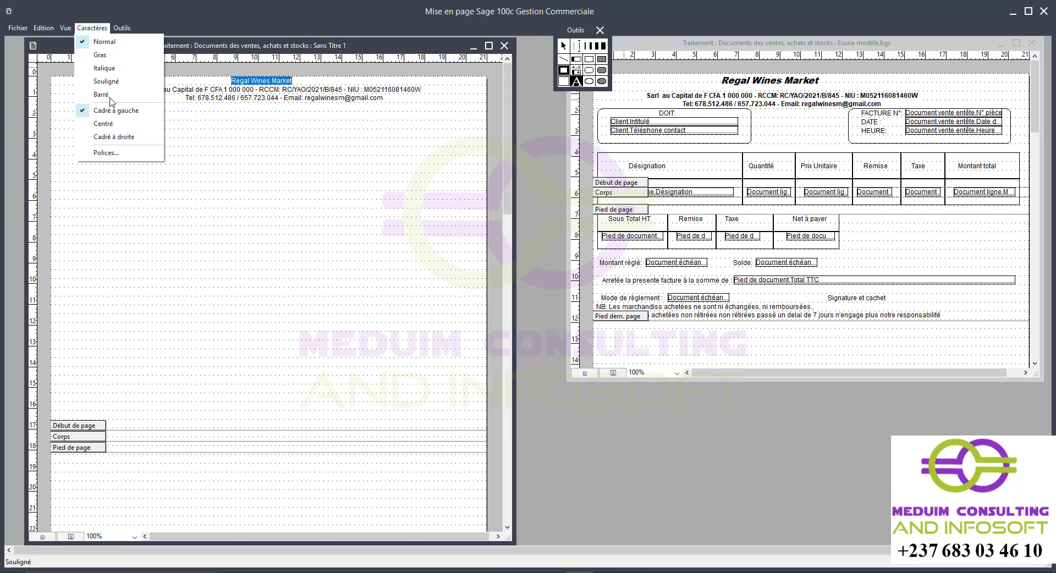
{"action": "left_click", "coordinate": [116, 152]}
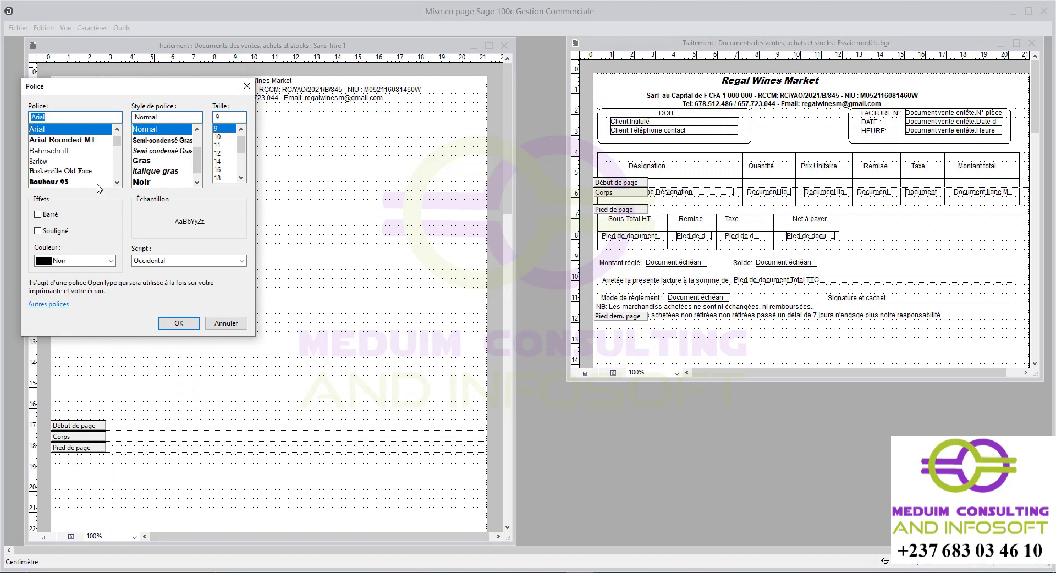
{"action": "left_click_drag", "start_coordinate": [199, 158], "coordinate": [201, 179]}
{"action": "left_click", "coordinate": [145, 152]}
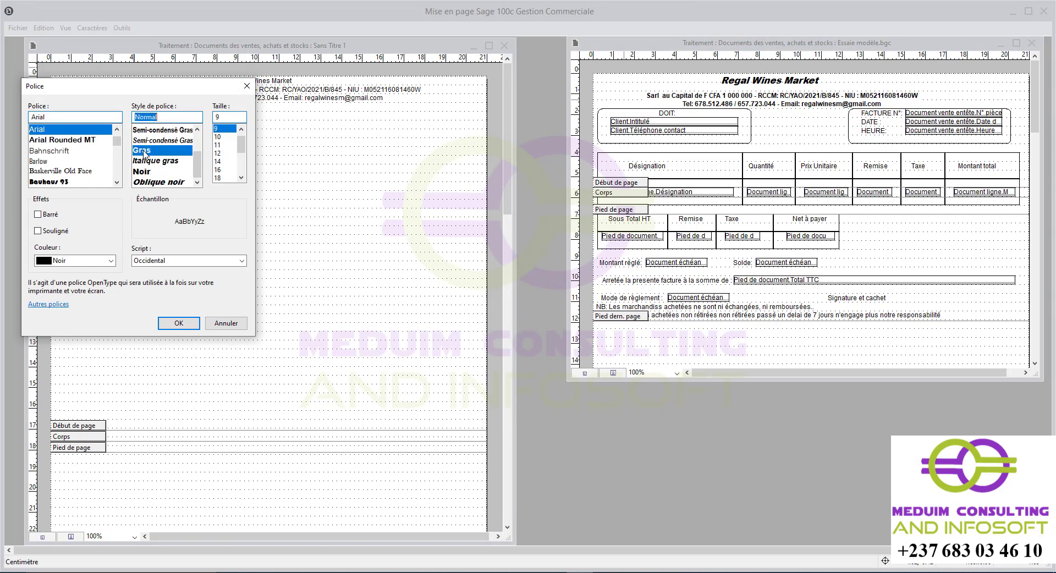
{"action": "left_click", "coordinate": [218, 154]}
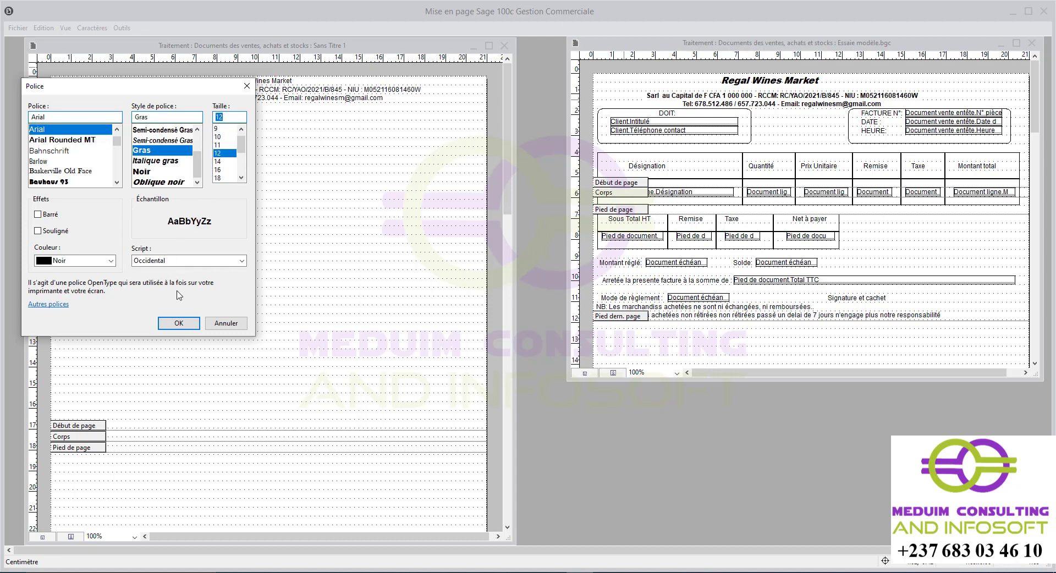
{"action": "left_click", "coordinate": [179, 323]}
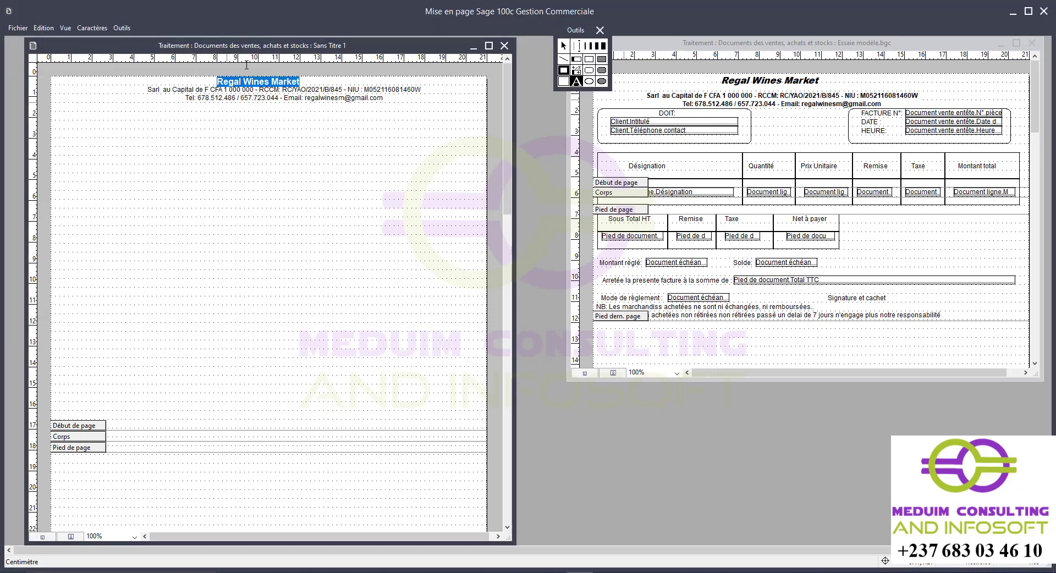
Set the two lines of company legal and contact details to the Gras font style.
{"action": "left_click", "coordinate": [254, 97]}
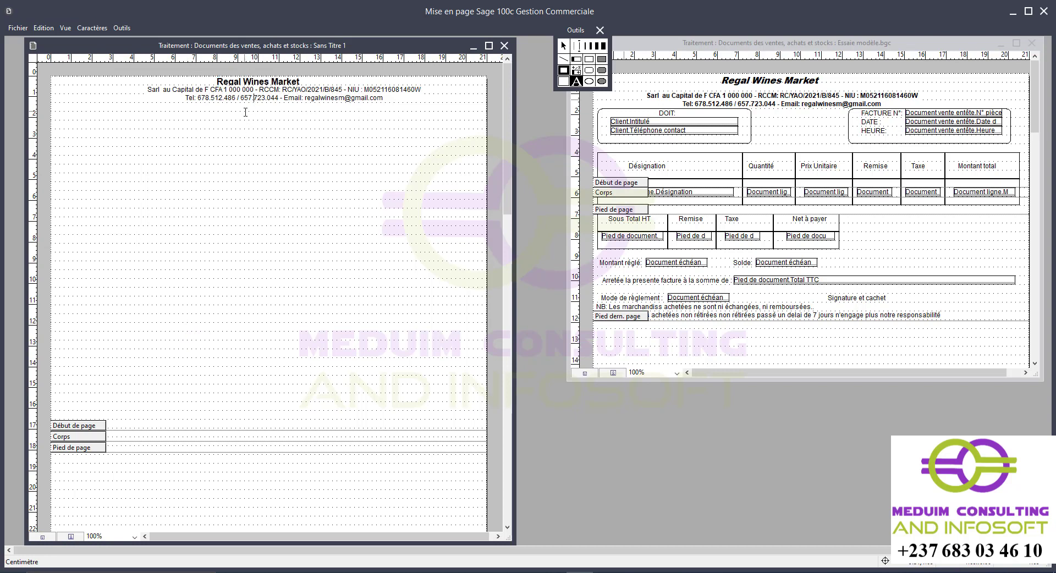
{"action": "left_click_drag", "start_coordinate": [153, 89], "coordinate": [363, 103]}
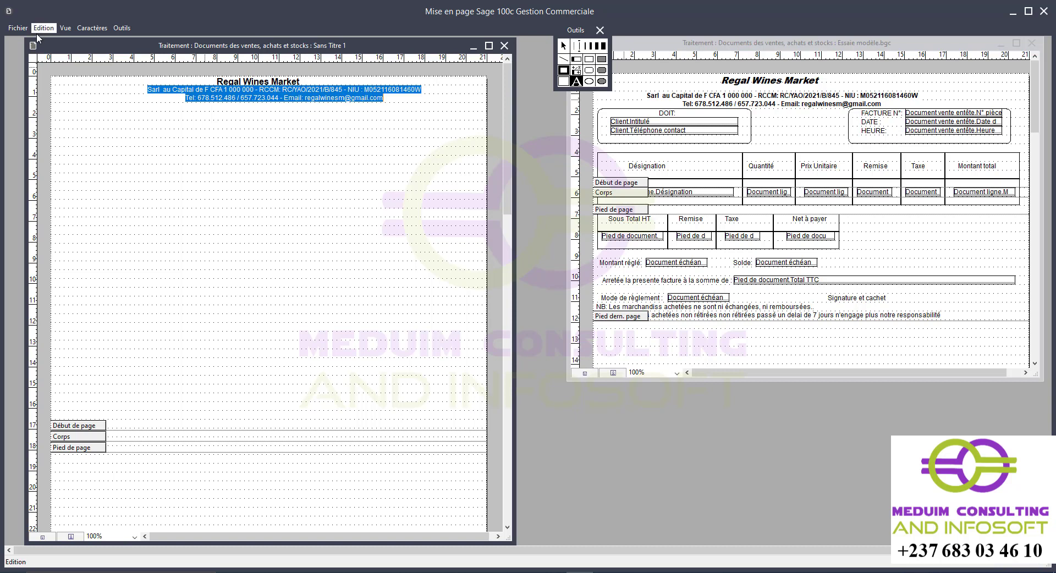
{"action": "left_click", "coordinate": [91, 27]}
{"action": "left_click", "coordinate": [110, 158]}
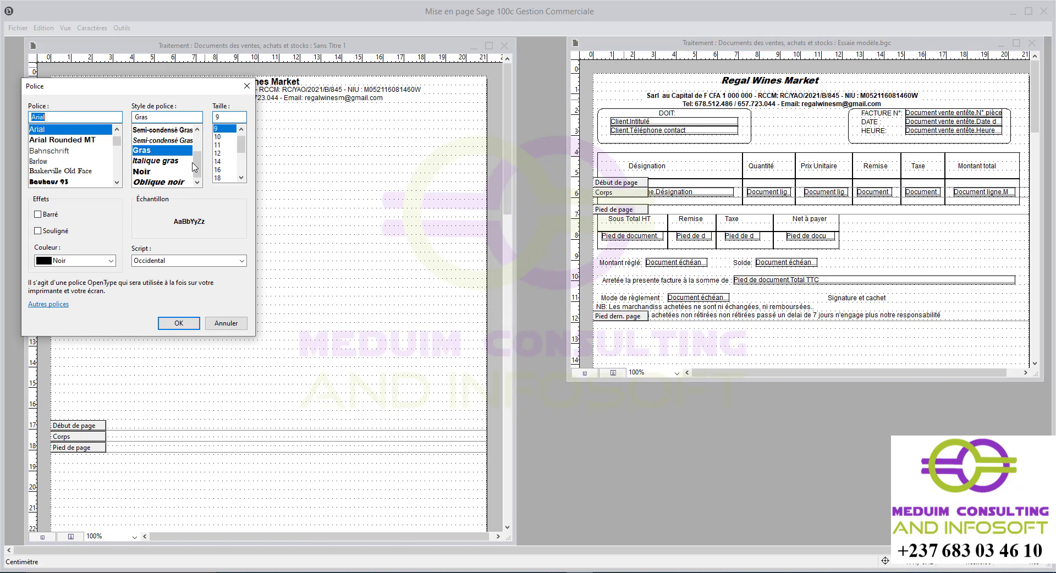
{"action": "key", "text": "Tab"}
{"action": "left_click", "coordinate": [178, 323]}
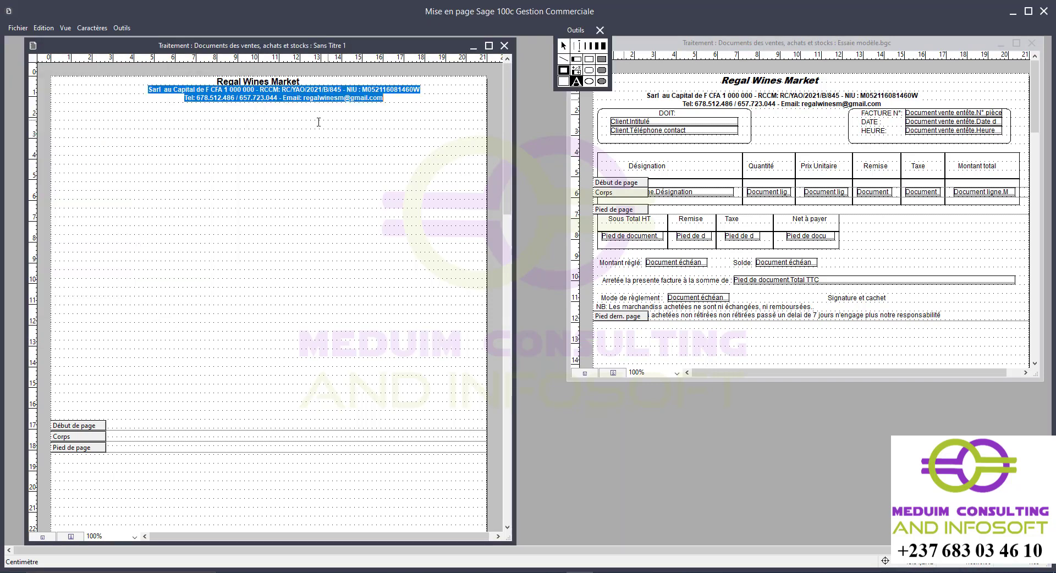
{"action": "left_click", "coordinate": [301, 133]}
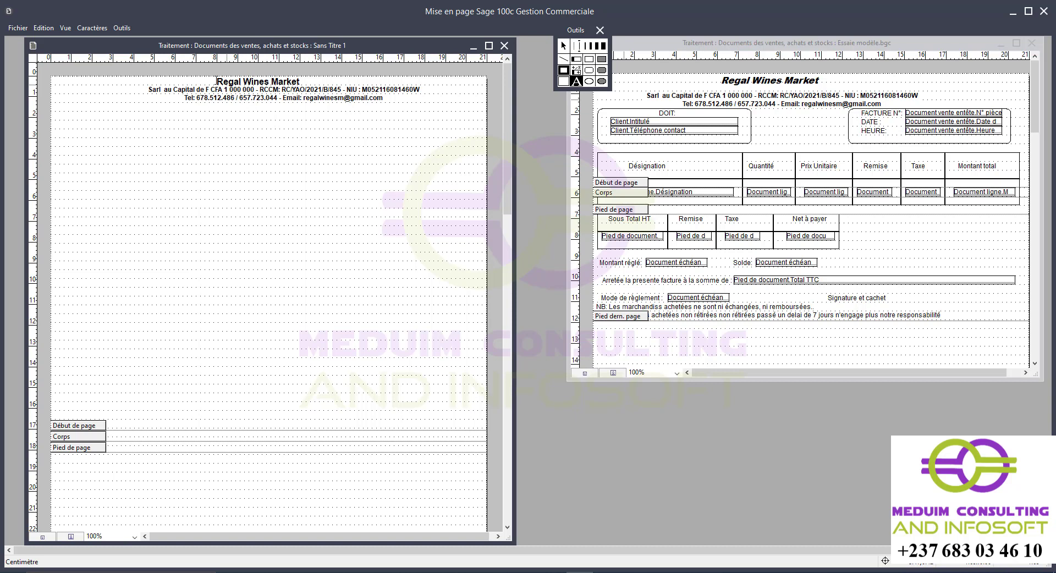
Increase the font size of the "Regal Wines Market" title to 14.
{"action": "left_click_drag", "start_coordinate": [216, 82], "coordinate": [303, 84]}
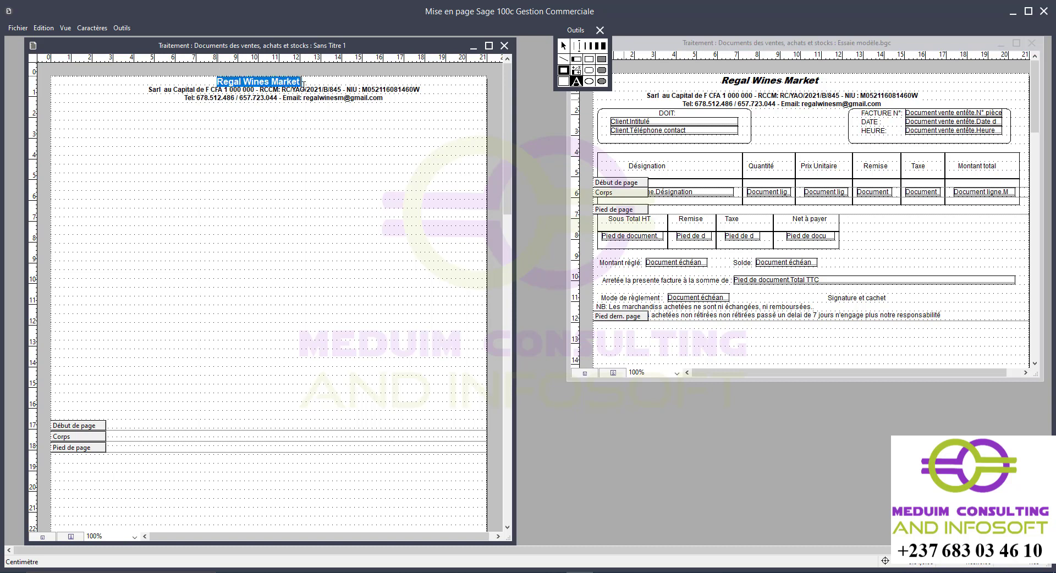
{"action": "left_click", "coordinate": [92, 27]}
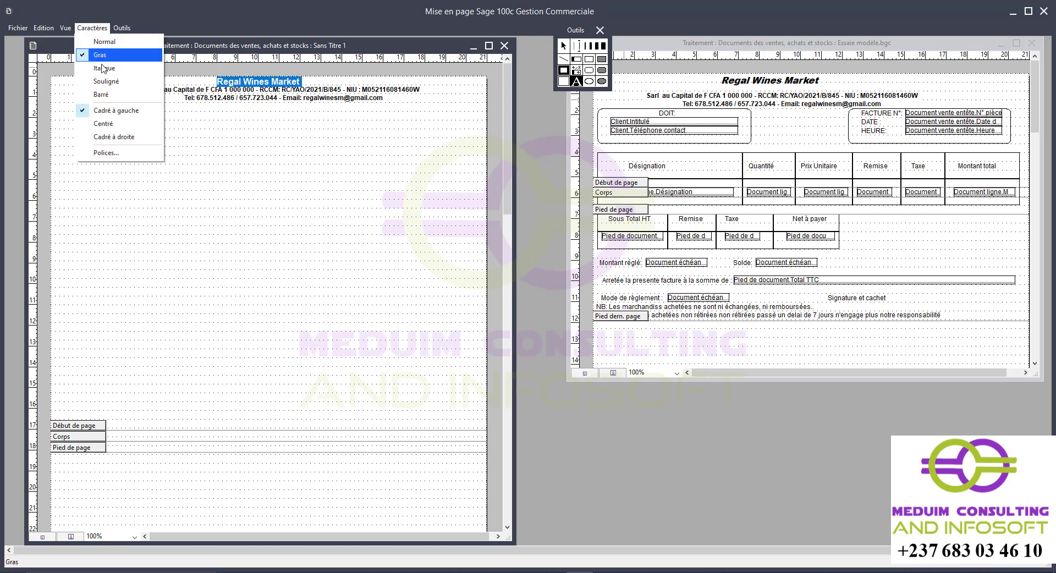
{"action": "left_click", "coordinate": [110, 152]}
{"action": "left_click", "coordinate": [220, 136]}
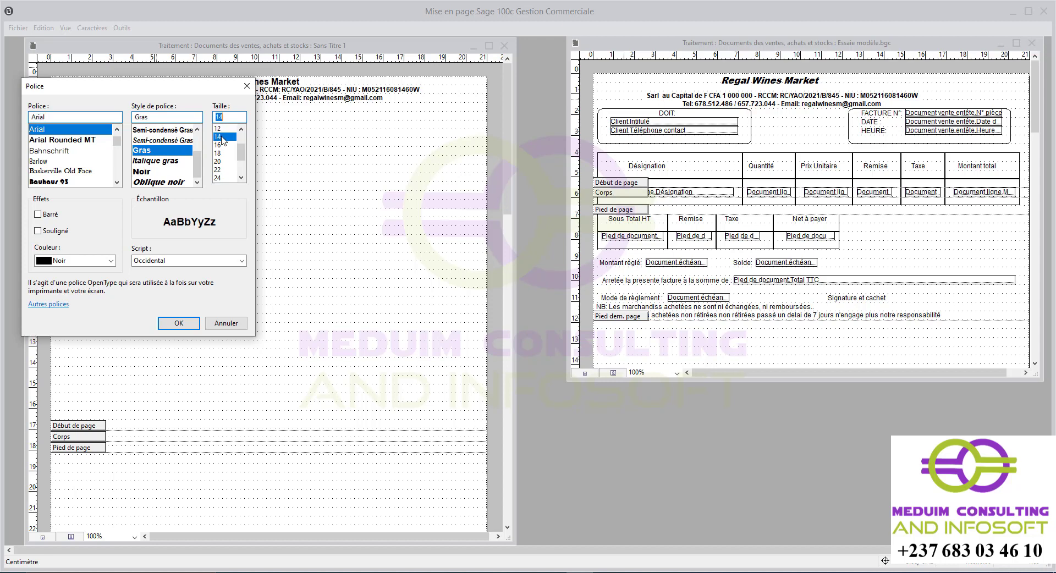
{"action": "left_click", "coordinate": [175, 323]}
{"action": "left_click", "coordinate": [251, 100]}
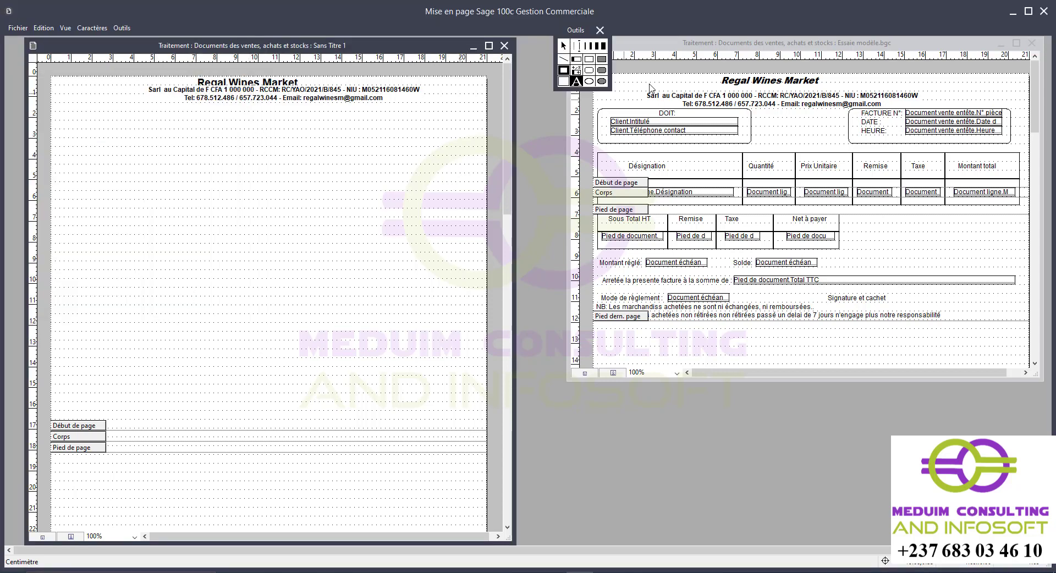
Move the company details block slightly down and sideways, to about 1 cm on the vertical ruler, centred under the title.
{"action": "left_click", "coordinate": [564, 45]}
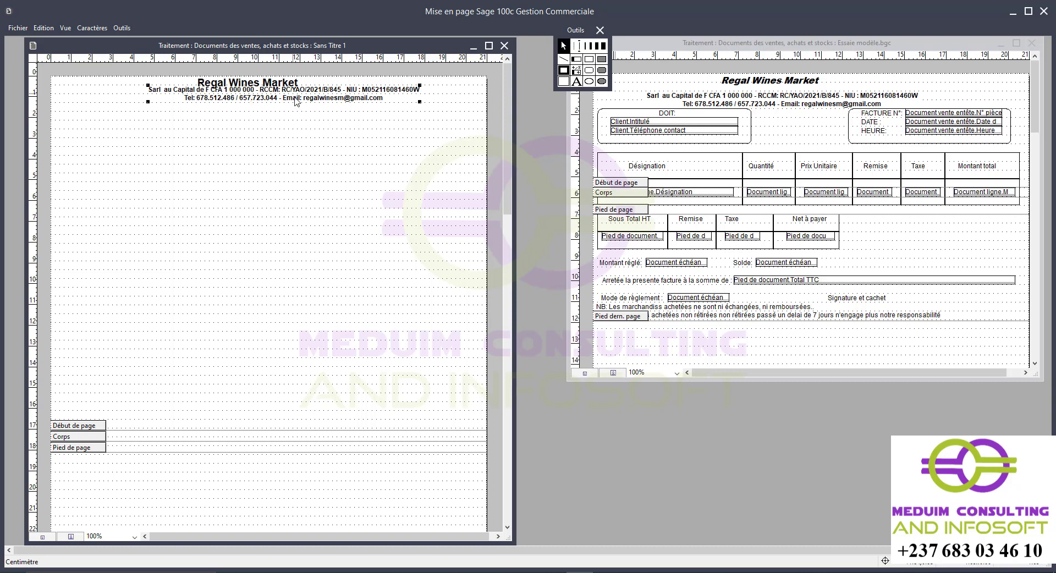
{"action": "left_click_drag", "start_coordinate": [295, 101], "coordinate": [292, 108]}
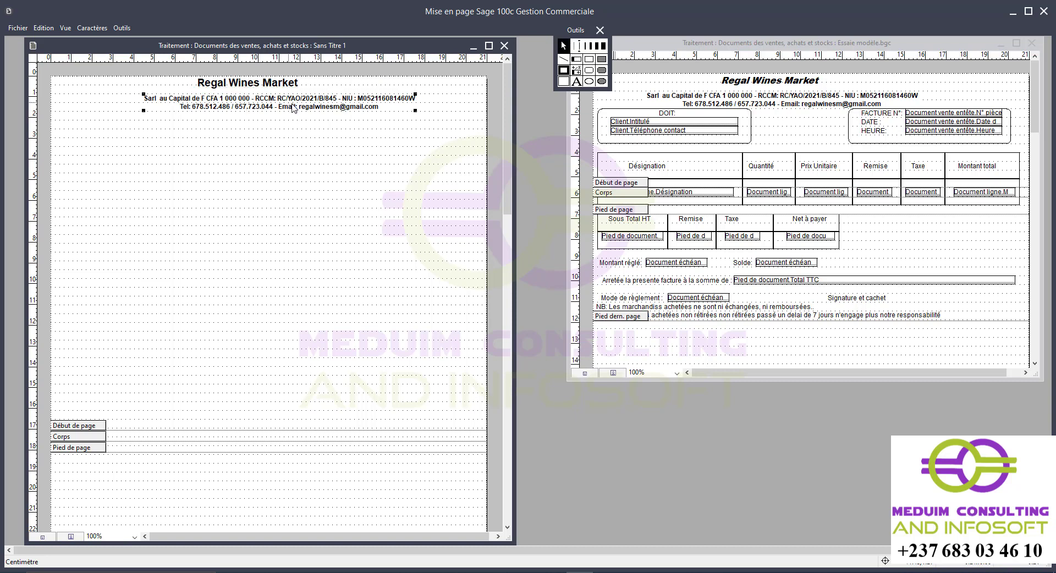
{"action": "left_click_drag", "start_coordinate": [239, 83], "coordinate": [242, 100]}
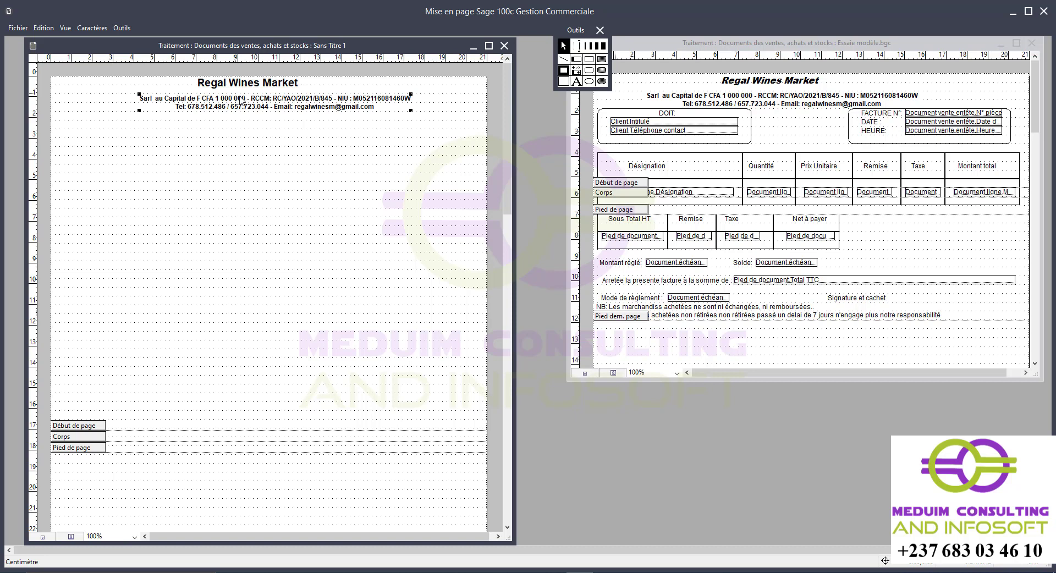
{"action": "left_click", "coordinate": [229, 128]}
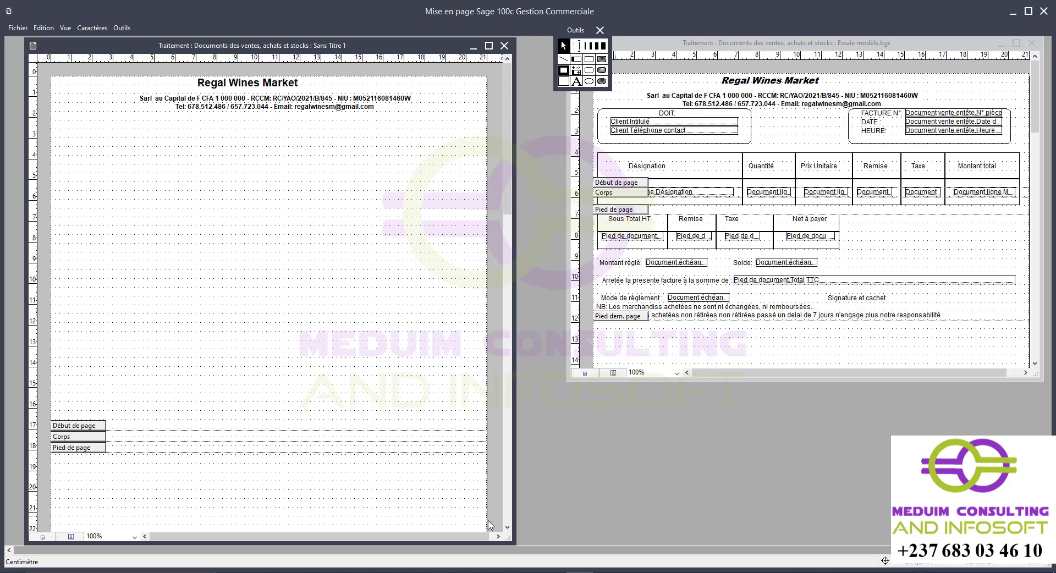
Examine the photographed paper invoice in Photos, return to the Sage layout and look through its available drawing tools.
{"action": "left_click", "coordinate": [472, 572]}
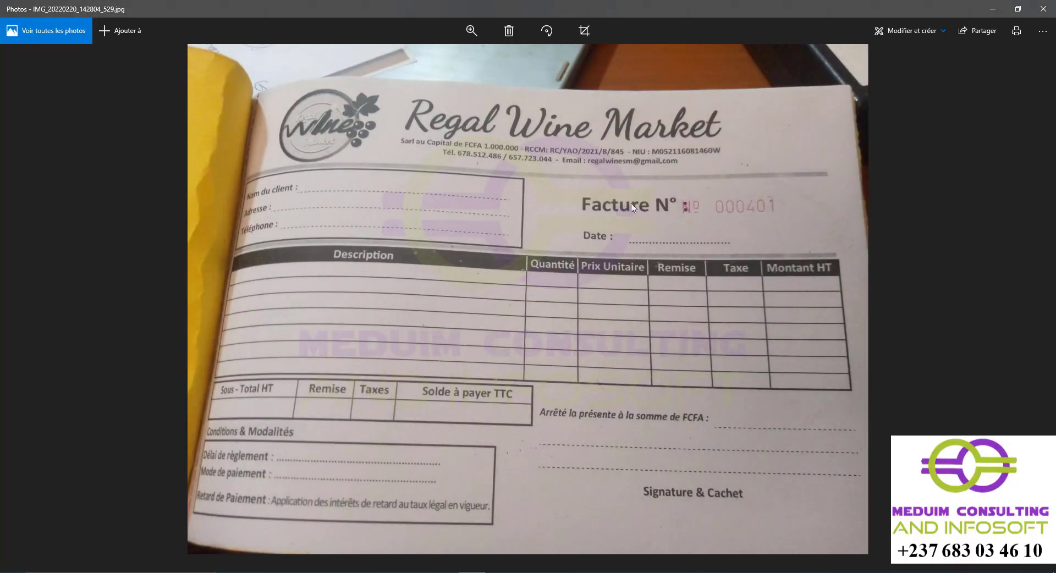
{"action": "left_click", "coordinate": [472, 572]}
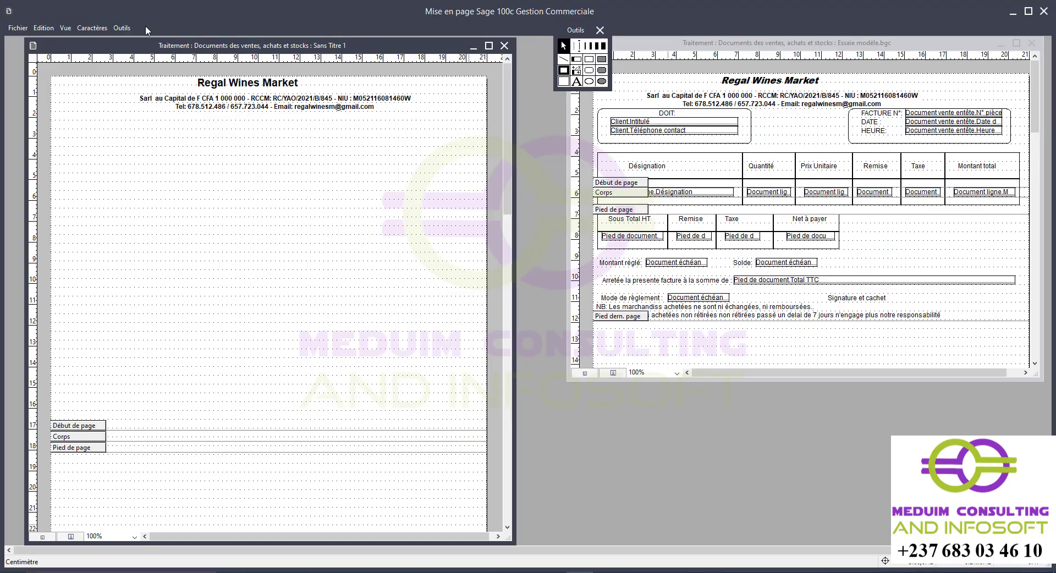
{"action": "left_click", "coordinate": [123, 28]}
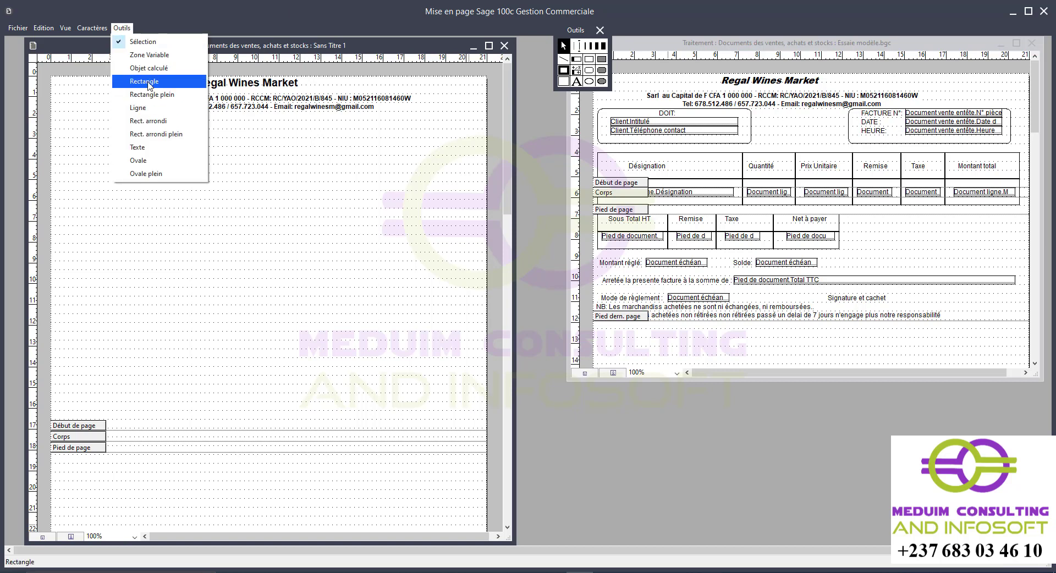
{"action": "left_click", "coordinate": [409, 163]}
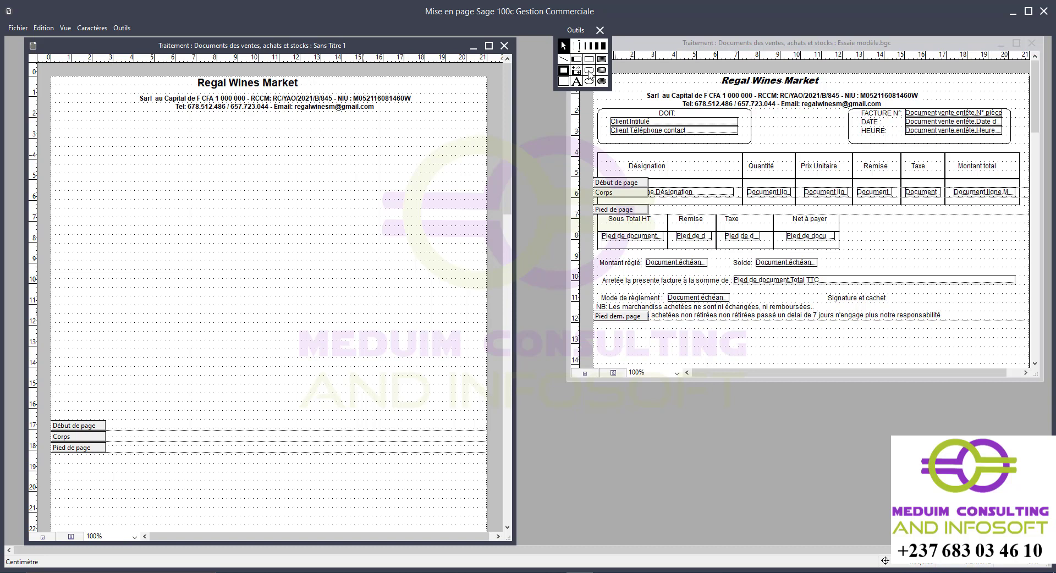
Draw two outlined rounded rectangles side by side under the company details, about 9.2 cm and 6.8 cm wide and 1.7 cm high.
{"action": "left_click", "coordinate": [589, 71]}
{"action": "left_click_drag", "start_coordinate": [56, 112], "coordinate": [194, 160]}
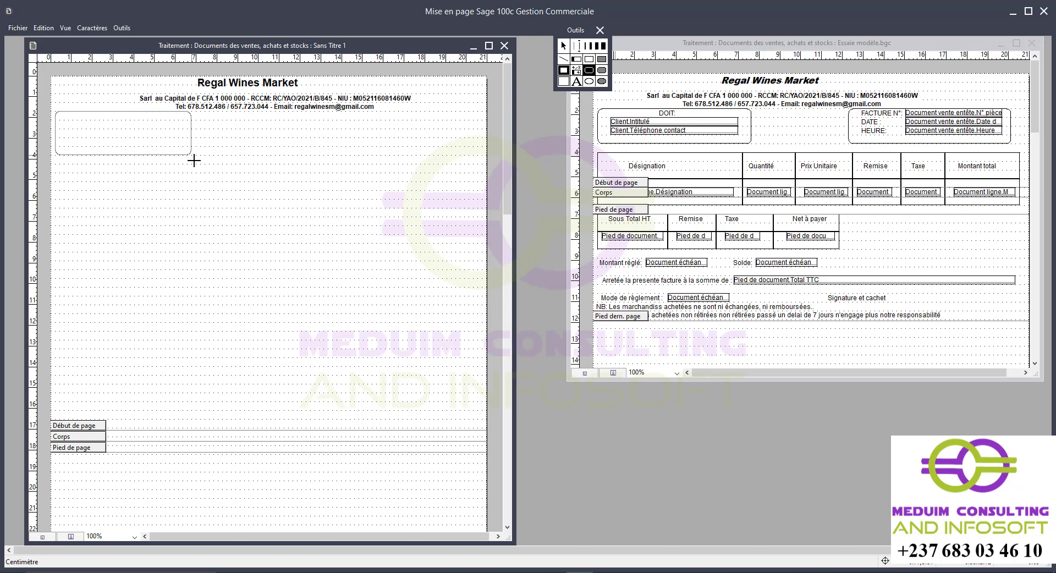
{"action": "left_click_drag", "start_coordinate": [194, 160], "coordinate": [244, 152]}
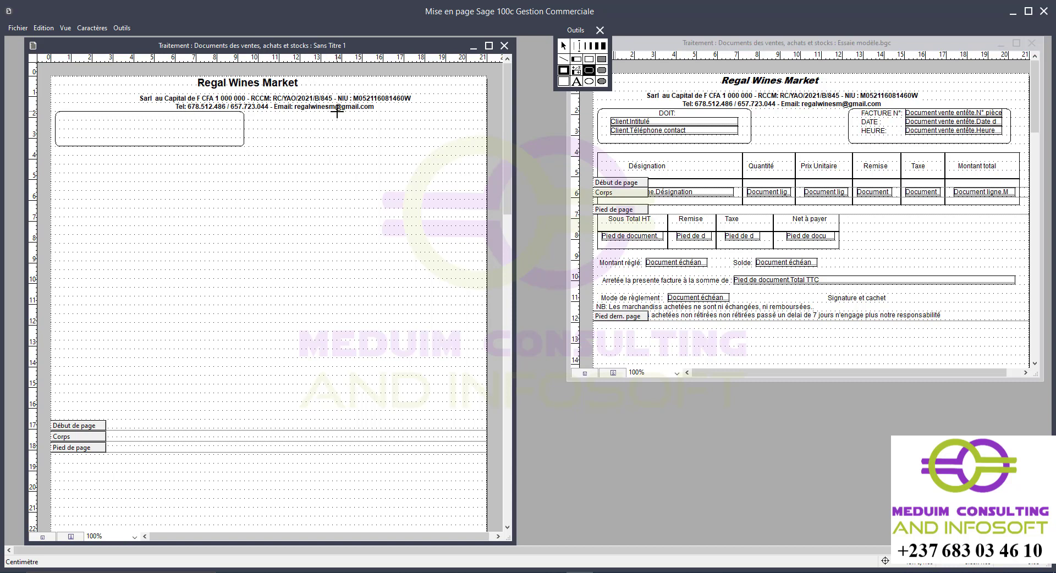
{"action": "mouse_move", "coordinate": [337, 111]}
{"action": "left_mouse_down"}
{"action": "mouse_move", "coordinate": [462, 163]}
{"action": "mouse_move", "coordinate": [482, 166]}
{"action": "mouse_move", "coordinate": [477, 151]}
{"action": "left_mouse_up"}
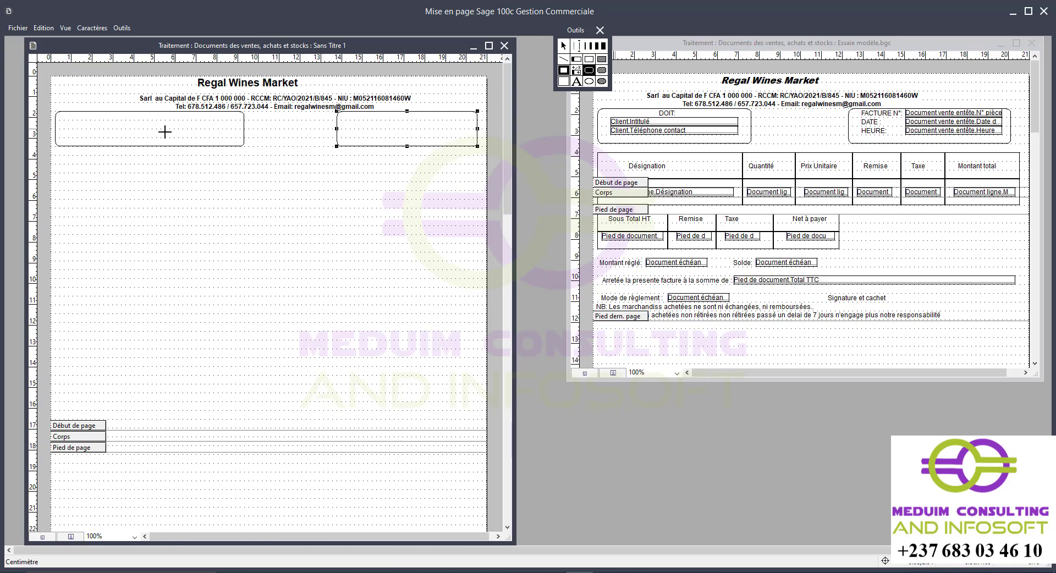
Narrow the client frame on the left to about 9 cm and widen the right-hand frame to about 7 cm.
{"action": "left_click", "coordinate": [564, 46]}
{"action": "left_click", "coordinate": [149, 119]}
{"action": "left_click_drag", "start_coordinate": [246, 131], "coordinate": [240, 132]}
{"action": "left_click", "coordinate": [388, 127]}
{"action": "left_click_drag", "start_coordinate": [337, 129], "coordinate": [334, 131]}
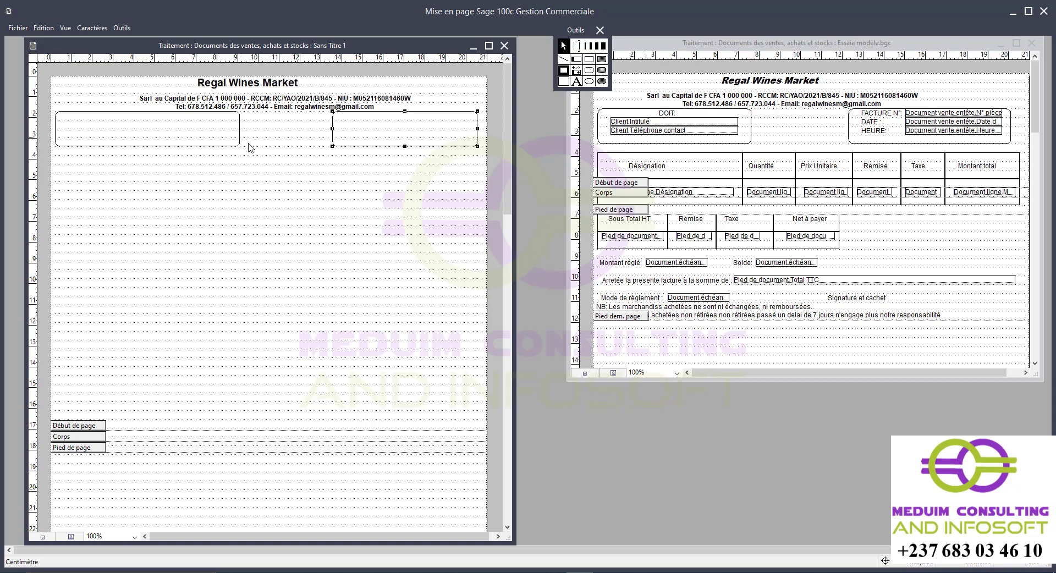
Add the text "DOIT:" in the left rounded frame and place it near the frame's upper edge, about midway across.
{"action": "left_click", "coordinate": [184, 133]}
{"action": "left_click", "coordinate": [578, 81]}
{"action": "type", "text": "DOIT:"}
{"action": "left_click", "coordinate": [564, 46]}
{"action": "left_click_drag", "start_coordinate": [115, 117], "coordinate": [145, 121]}
{"action": "left_click", "coordinate": [99, 127]}
{"action": "left_click", "coordinate": [576, 81]}
{"action": "left_click", "coordinate": [78, 115]}
{"action": "left_click", "coordinate": [563, 46]}
Insert a variable zone about 7.6 cm wide under "DOIT:" in the client frame, taking its data from the Client file.
{"action": "left_click", "coordinate": [122, 28]}
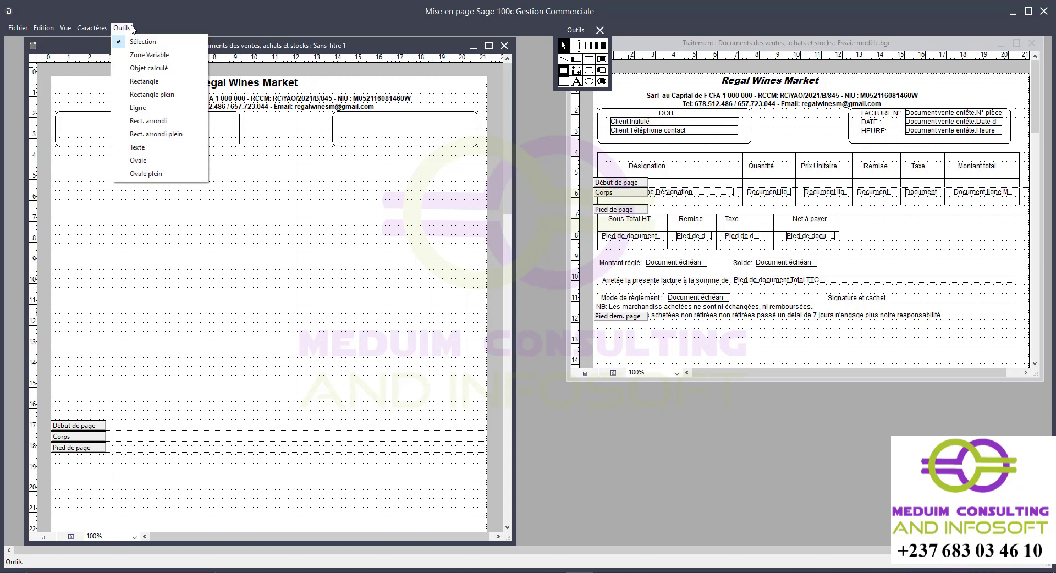
{"action": "left_click", "coordinate": [147, 55]}
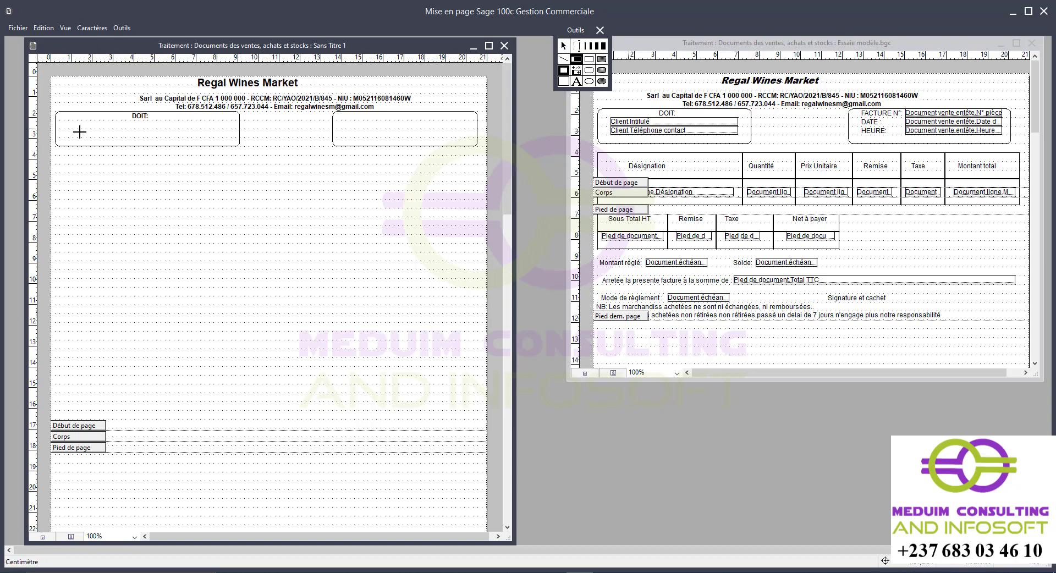
{"action": "left_click_drag", "start_coordinate": [69, 121], "coordinate": [226, 132]}
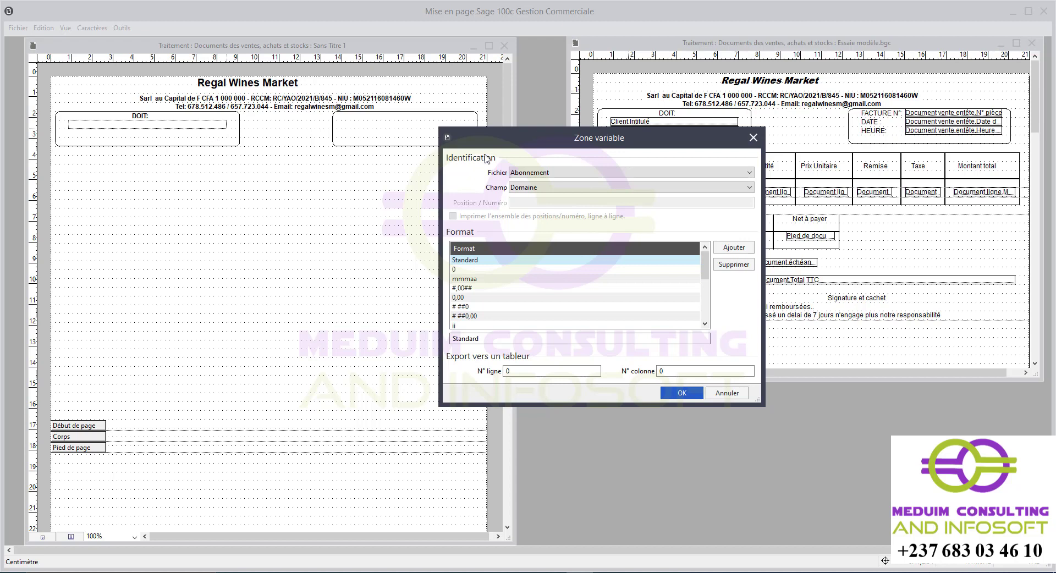
{"action": "left_click_drag", "start_coordinate": [559, 133], "coordinate": [249, 97]}
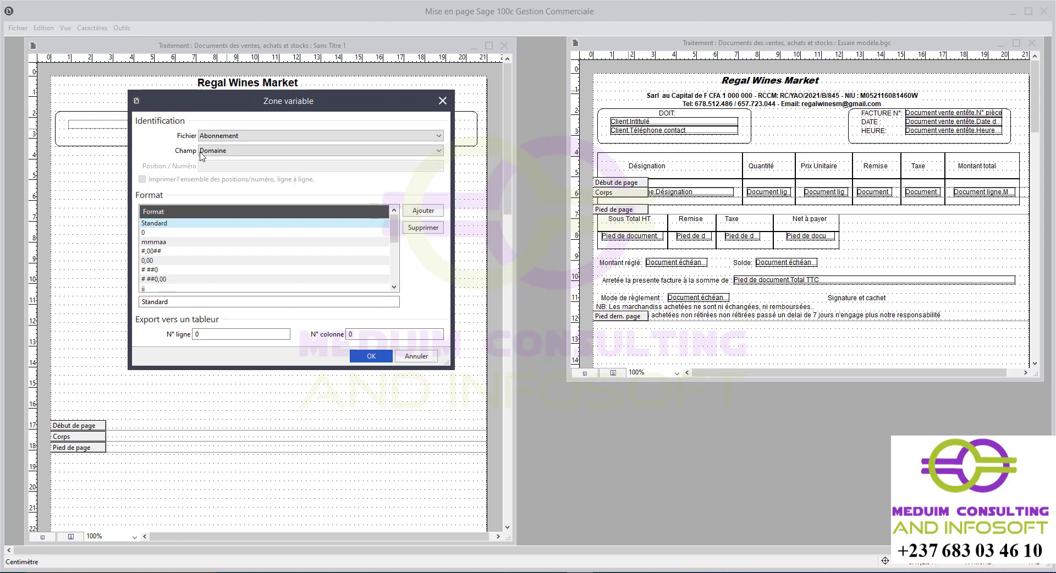
{"action": "left_click", "coordinate": [269, 136]}
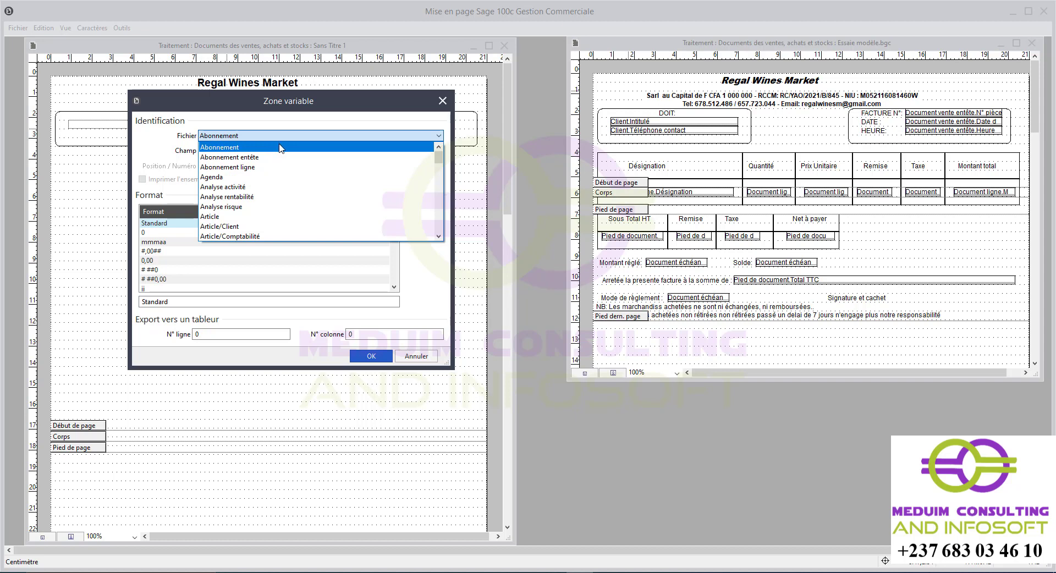
{"action": "scroll", "coordinate": [280, 176], "scroll_direction": "down", "scroll_amount": 2}
{"action": "scroll", "coordinate": [280, 176], "scroll_direction": "down", "scroll_amount": 1}
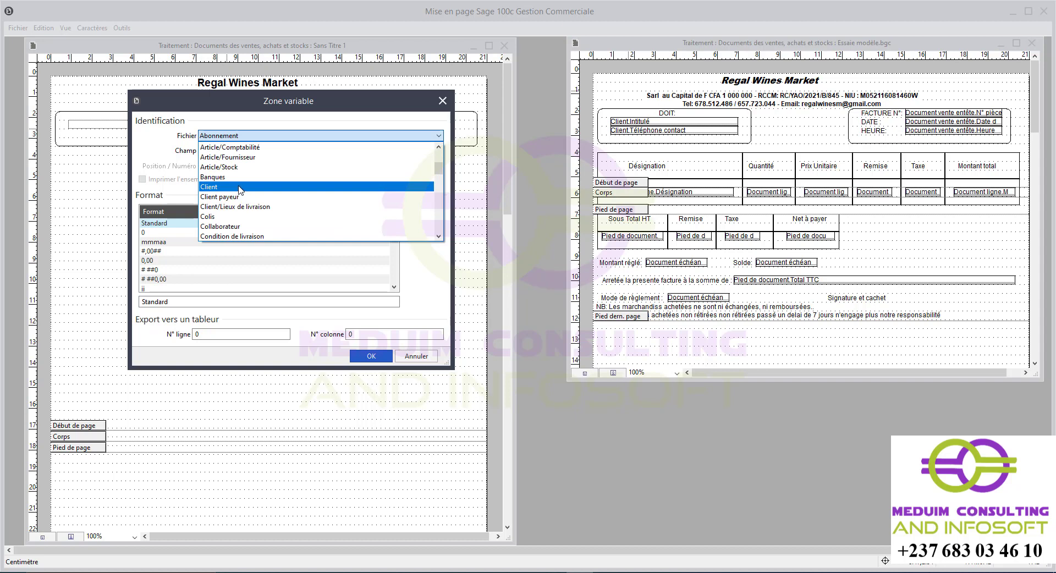
{"action": "left_click", "coordinate": [219, 187]}
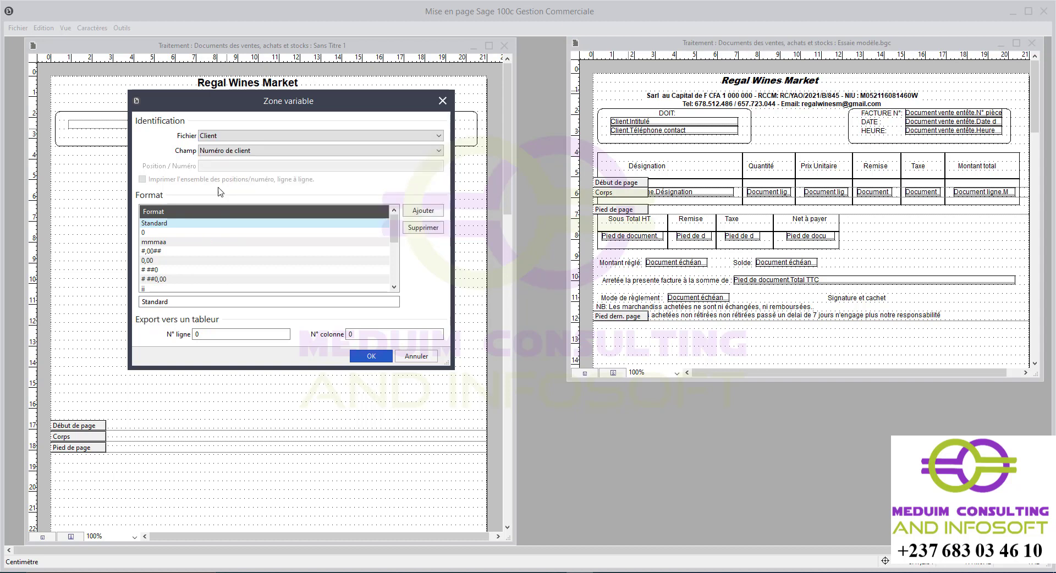
{"action": "left_click", "coordinate": [371, 357]}
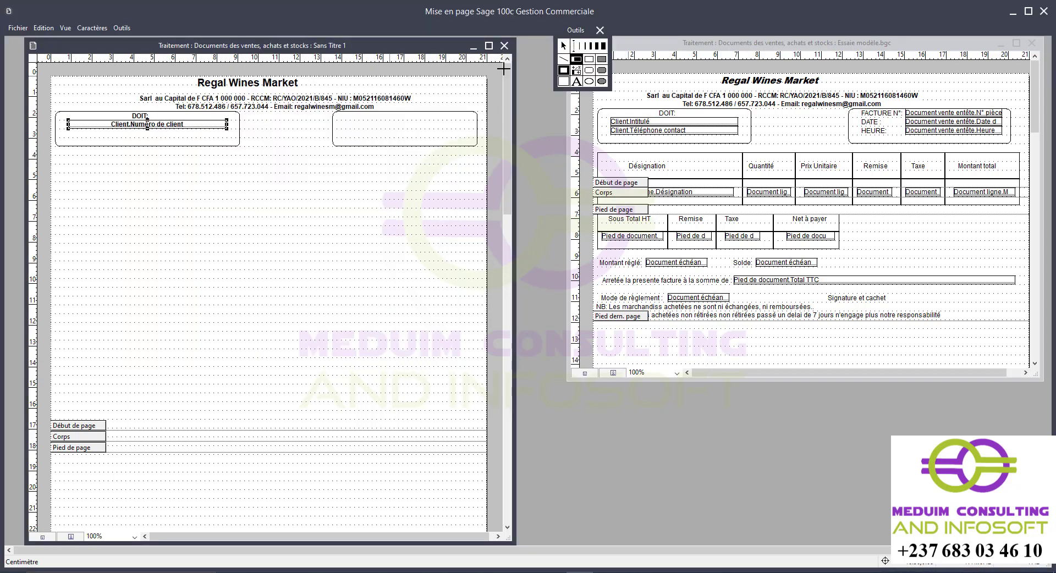
Change the client frame's variable zone so that it shows the Intitulé field.
{"action": "left_click", "coordinate": [563, 46]}
{"action": "double_click", "coordinate": [137, 127]}
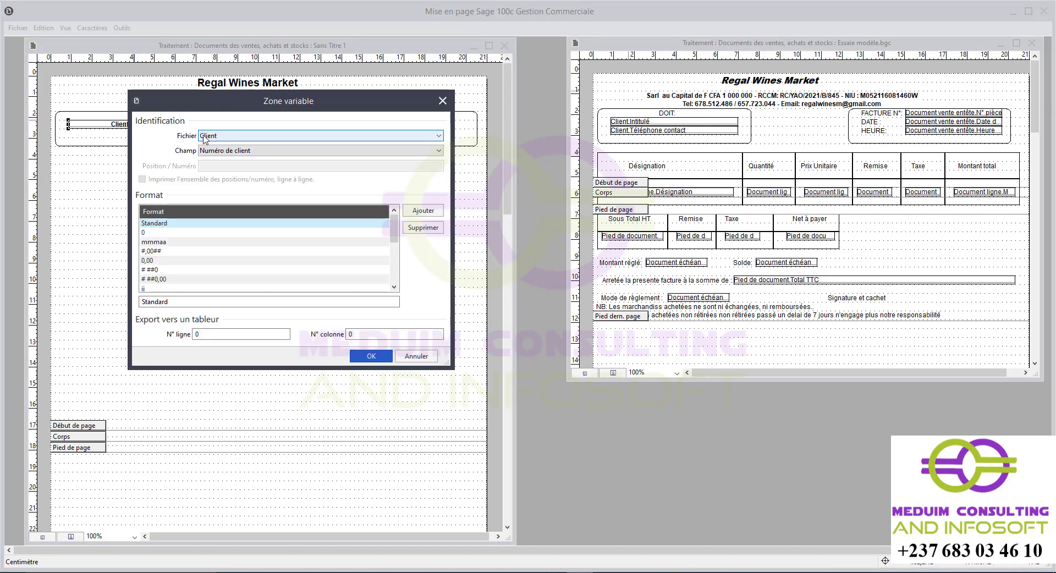
{"action": "left_click", "coordinate": [232, 153]}
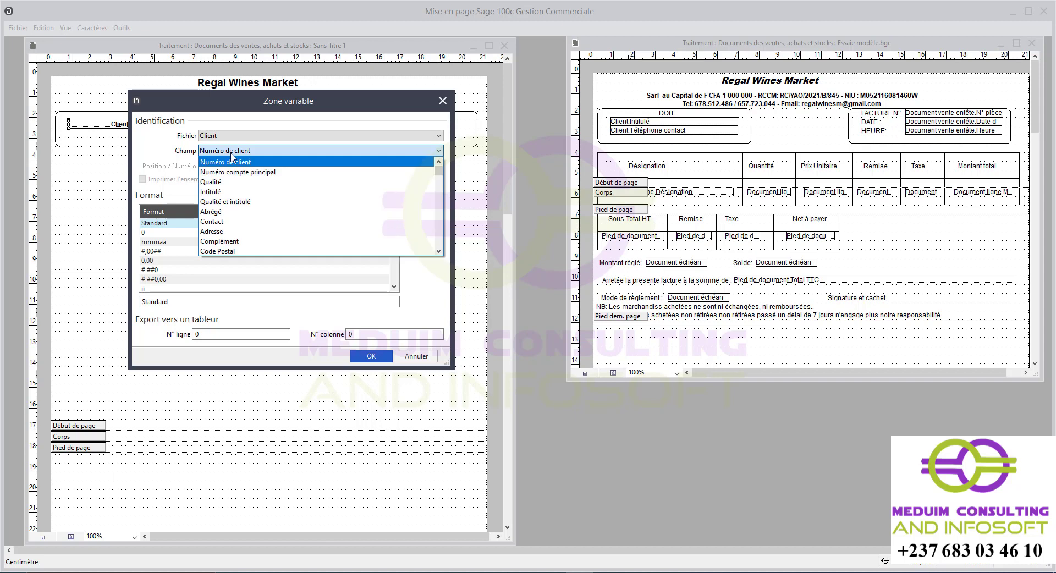
{"action": "left_click", "coordinate": [220, 192]}
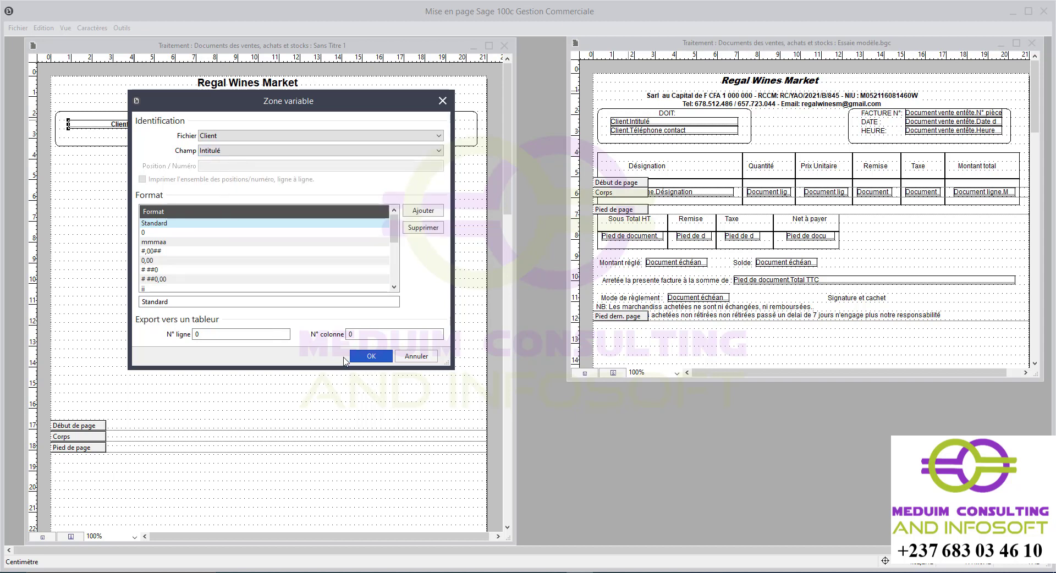
{"action": "left_click", "coordinate": [362, 358]}
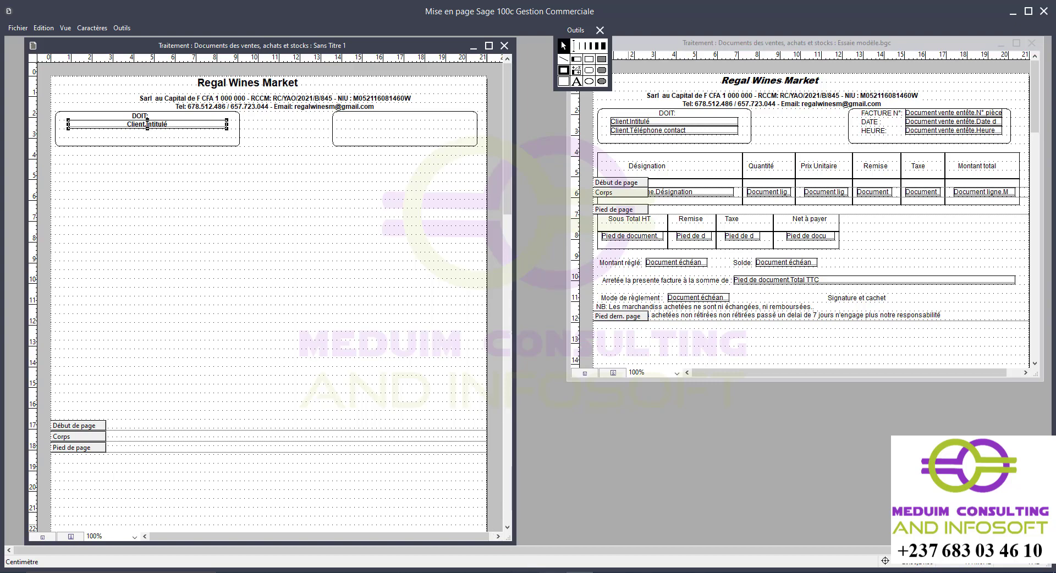
Check the photographed paper invoice, then duplicate the Client.Intitulé zone directly below itself and set the copy's field to Téléphone.
{"action": "left_click", "coordinate": [472, 572]}
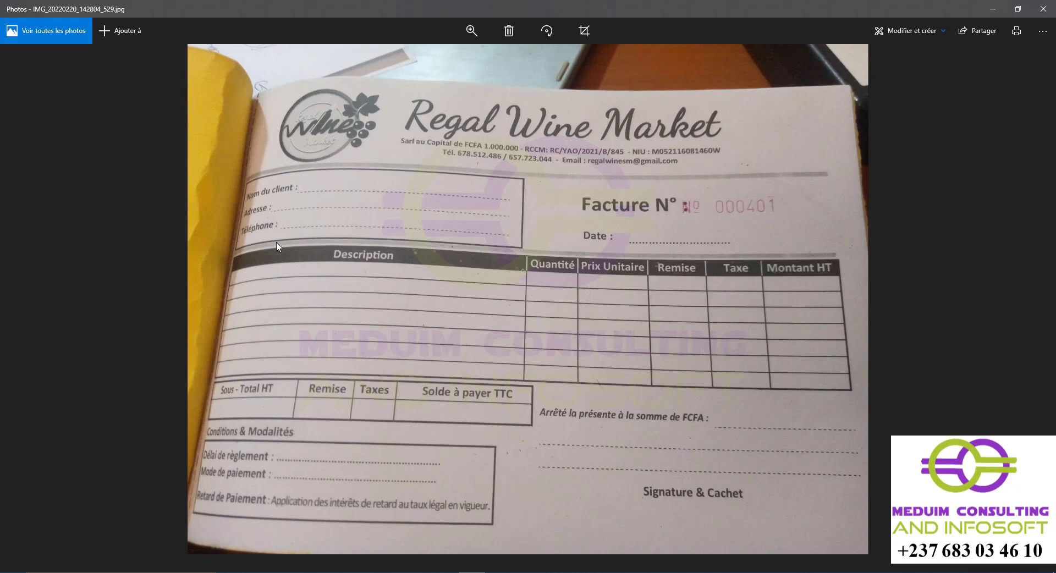
{"action": "left_click", "coordinate": [472, 572]}
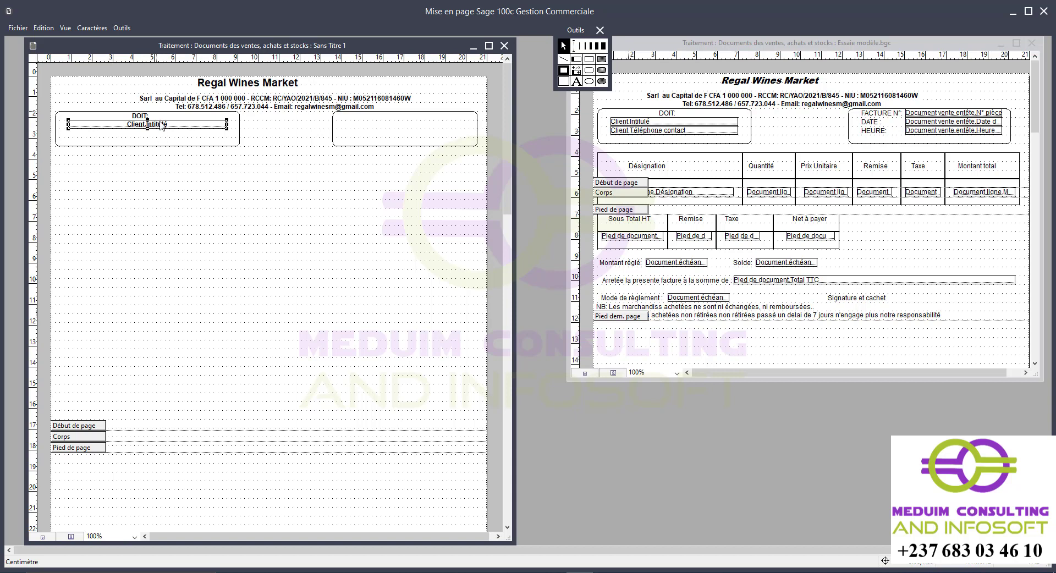
{"action": "left_click_drag", "start_coordinate": [158, 125], "coordinate": [159, 136]}
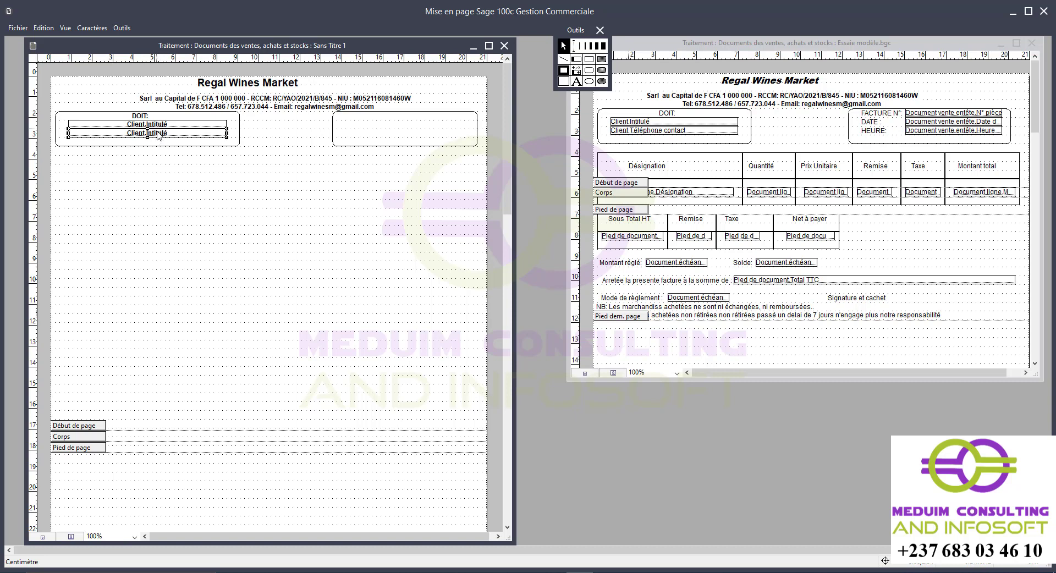
{"action": "double_click", "coordinate": [158, 134]}
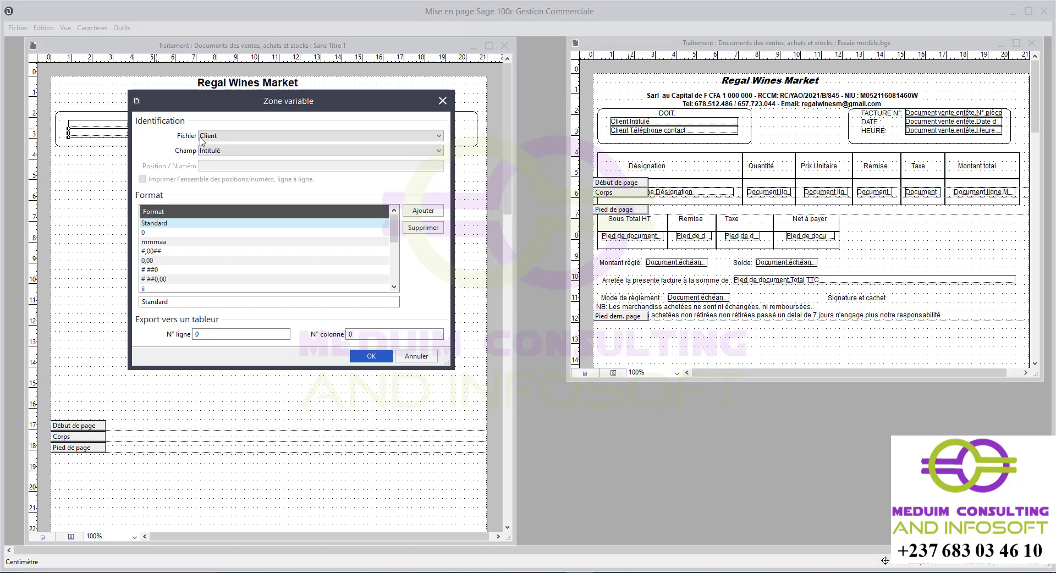
{"action": "left_click", "coordinate": [223, 151]}
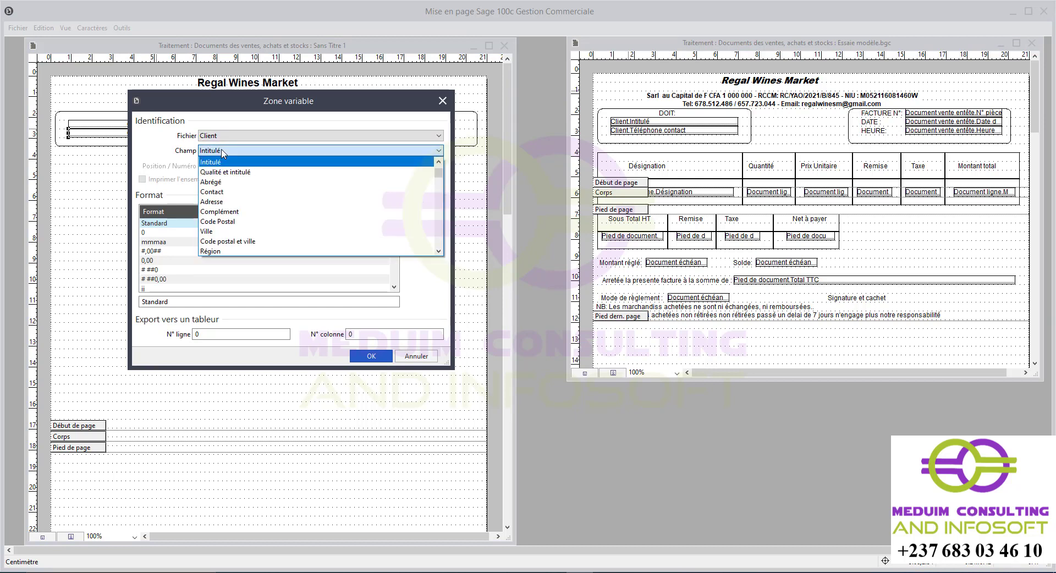
{"action": "scroll", "coordinate": [236, 220], "scroll_direction": "down", "scroll_amount": 3}
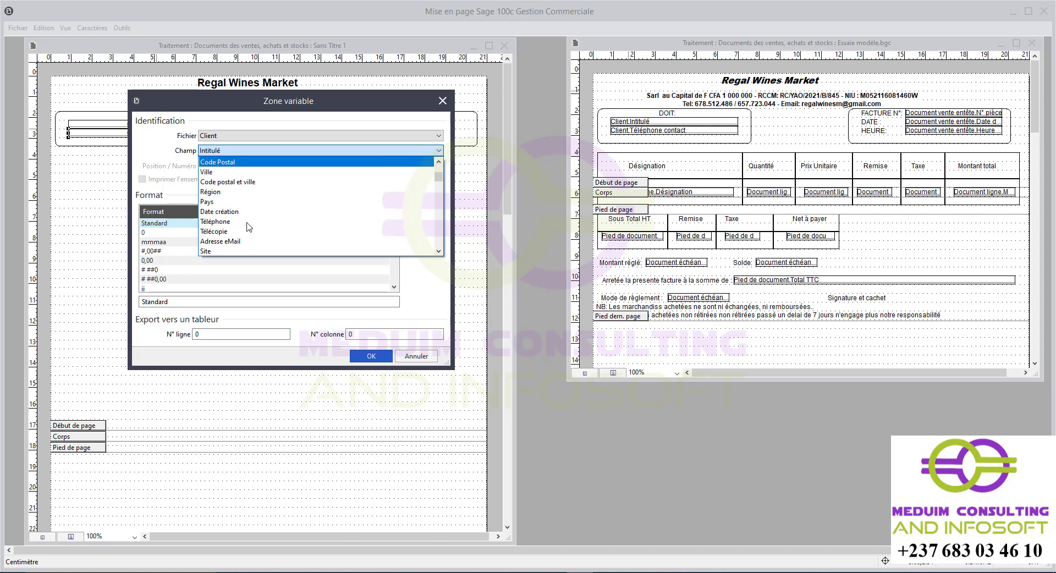
{"action": "left_click", "coordinate": [225, 192]}
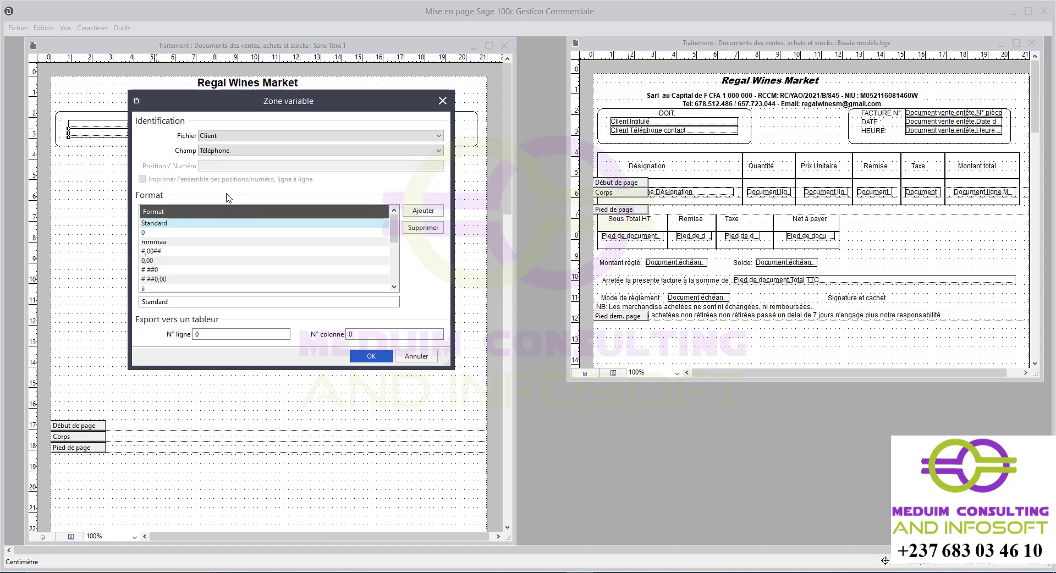
{"action": "left_click", "coordinate": [370, 356]}
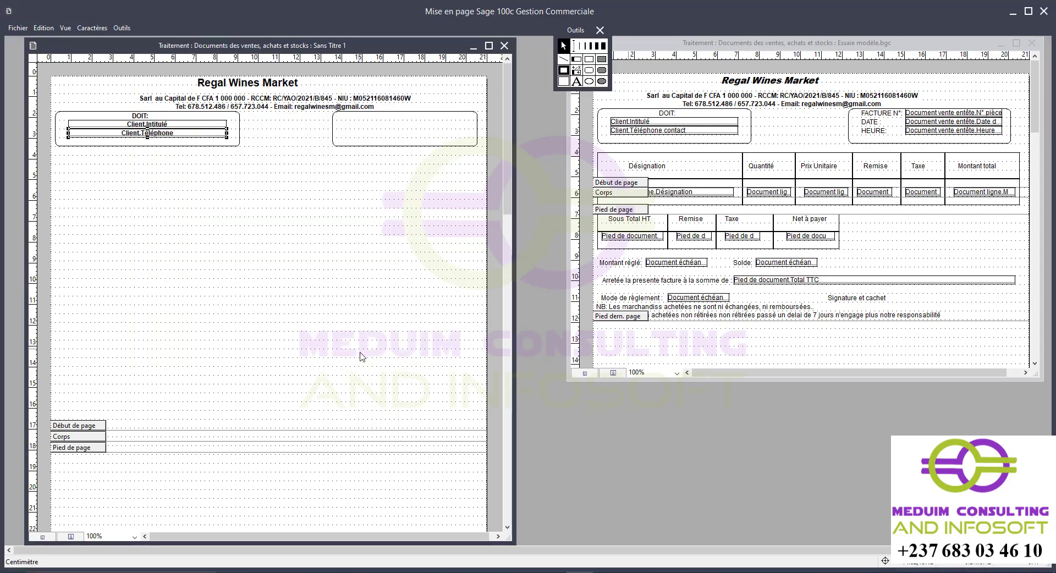
Widen the right-hand frame to about 7.4 cm and add the label "FACTURE N°-:" near its upper-left corner.
{"action": "left_click", "coordinate": [156, 173]}
{"action": "left_click_drag", "start_coordinate": [332, 131], "coordinate": [325, 133]}
{"action": "left_click", "coordinate": [576, 81]}
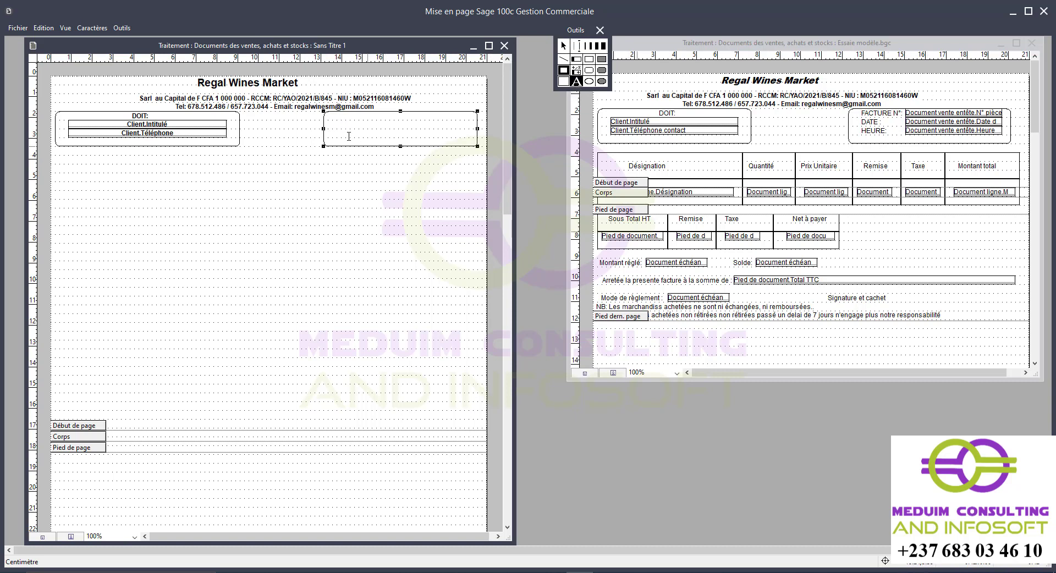
{"action": "left_click", "coordinate": [337, 117]}
{"action": "left_click", "coordinate": [338, 125]}
{"action": "type", "text": "FACTUREN"}
{"action": "key", "text": "BackSpace"}
{"action": "type", "text": "N°-"}
{"action": "type", "text": ":"}
{"action": "type", "text": ":"}
{"action": "left_click", "coordinate": [563, 46]}
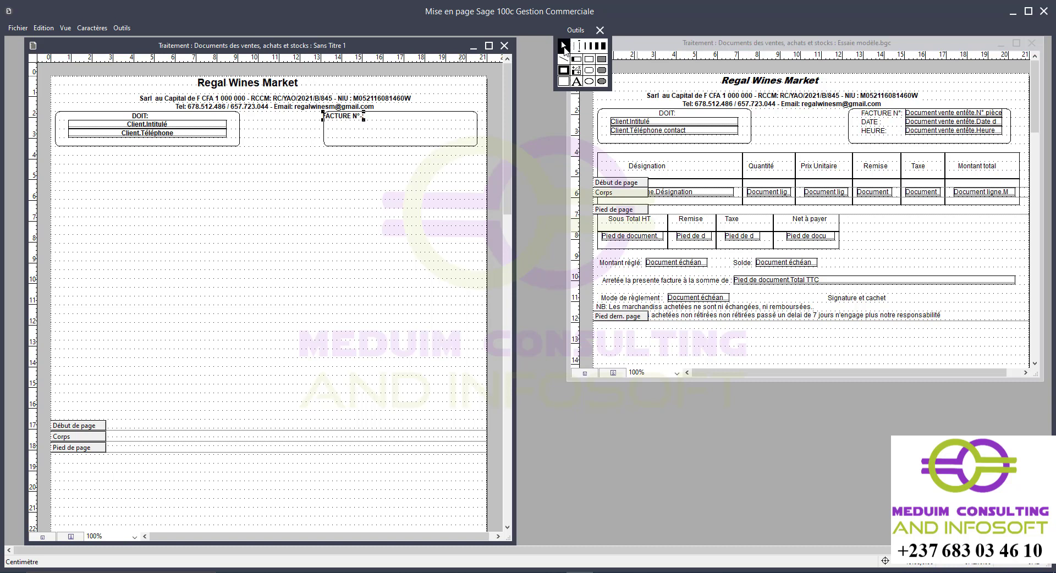
{"action": "left_click_drag", "start_coordinate": [344, 121], "coordinate": [354, 117]}
Insert a variable zone about 4.5 cm wide beside "FACTURE N°-:", using the N° pièce field of Document vente entête.
{"action": "left_click", "coordinate": [577, 81]}
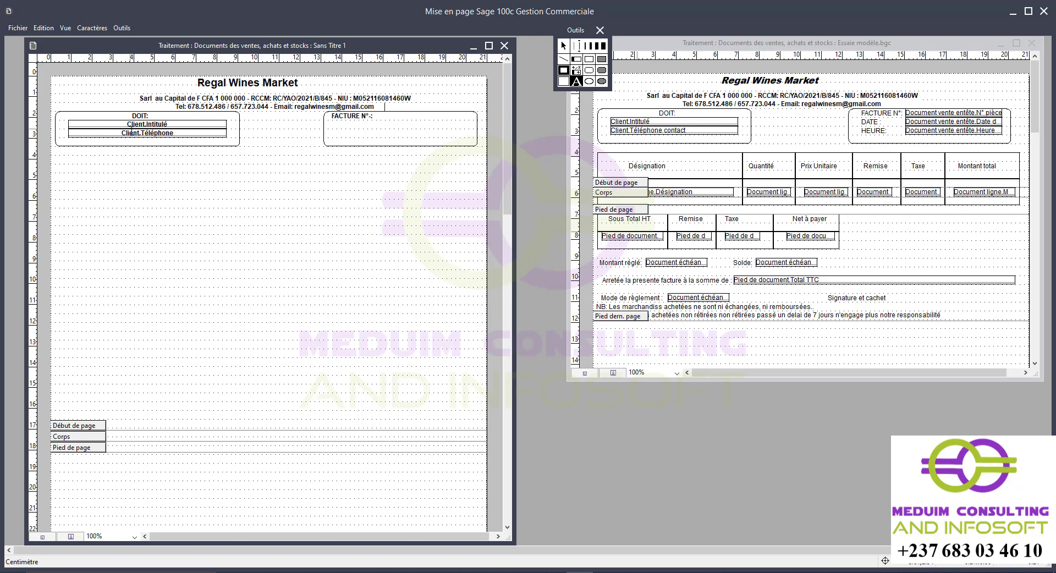
{"action": "left_click", "coordinate": [575, 59]}
{"action": "left_click_drag", "start_coordinate": [377, 114], "coordinate": [470, 128]}
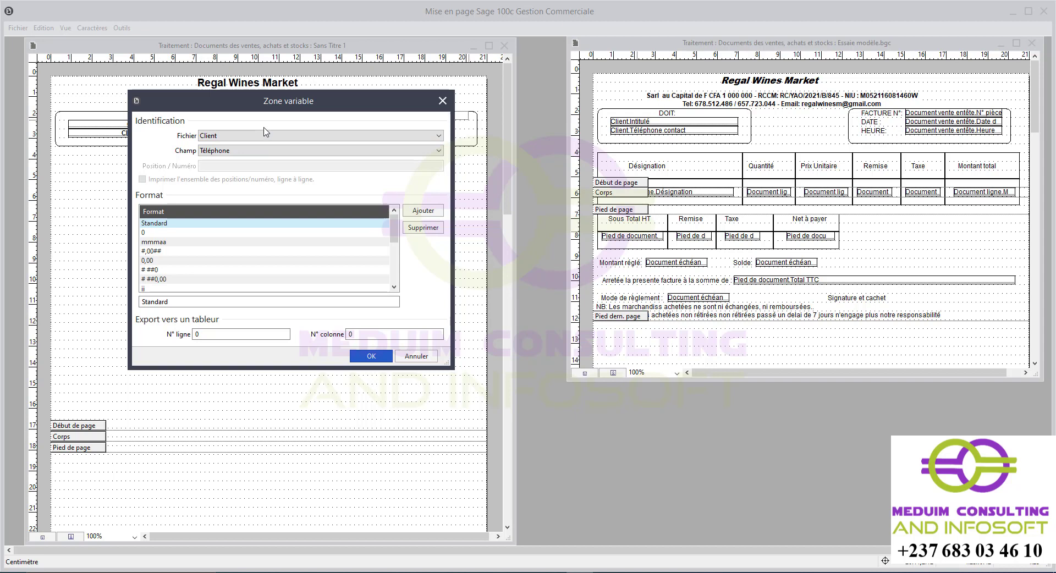
{"action": "left_click", "coordinate": [238, 137]}
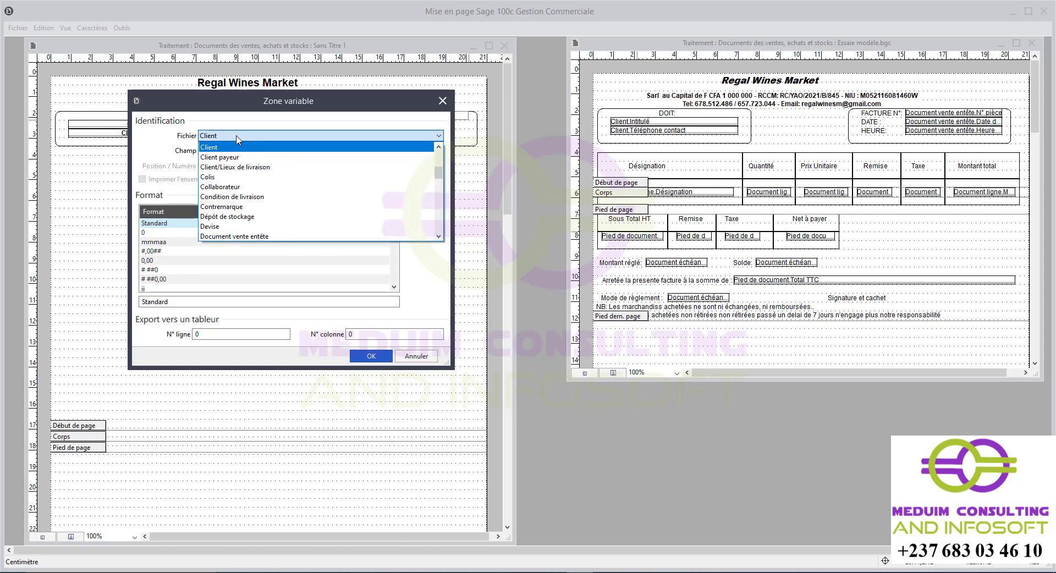
{"action": "left_click", "coordinate": [255, 237]}
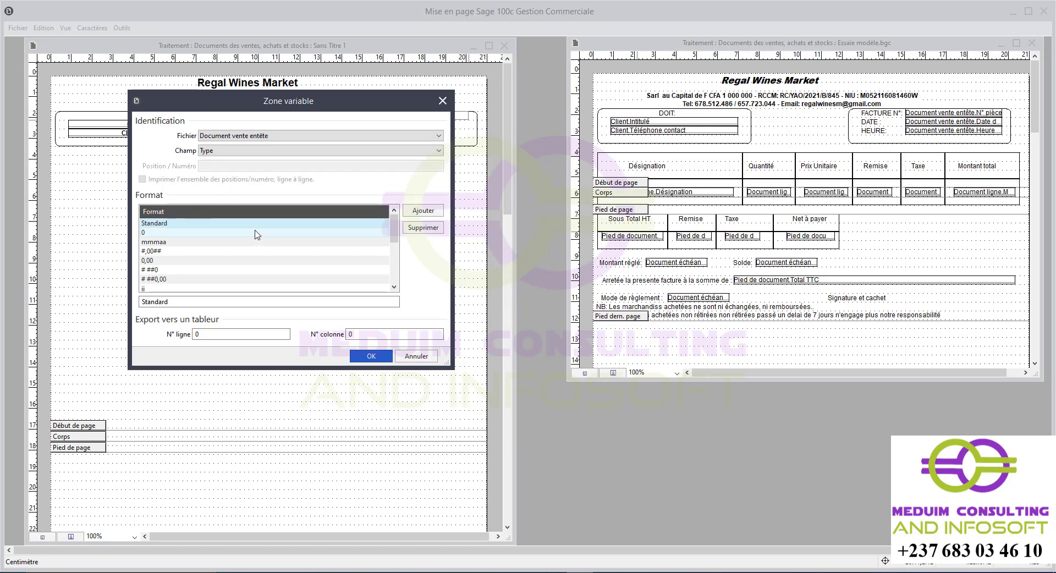
{"action": "left_click", "coordinate": [229, 153]}
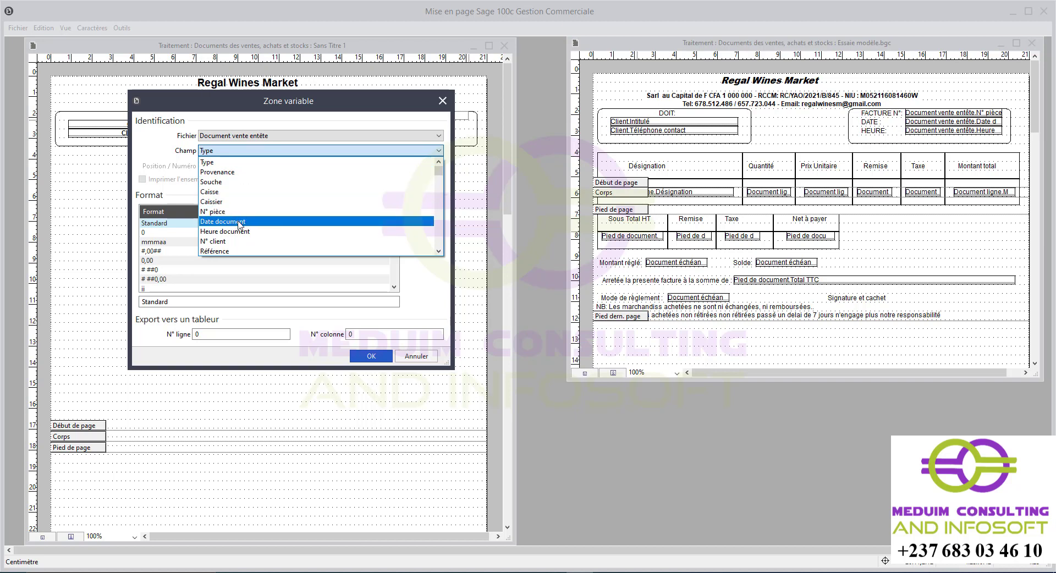
{"action": "left_click", "coordinate": [226, 213]}
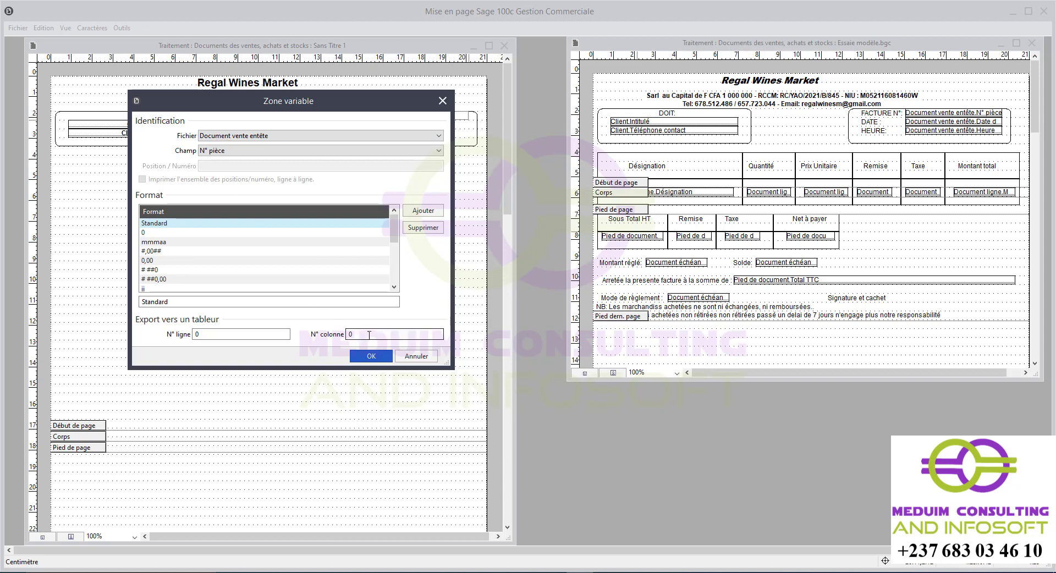
{"action": "left_click", "coordinate": [373, 357]}
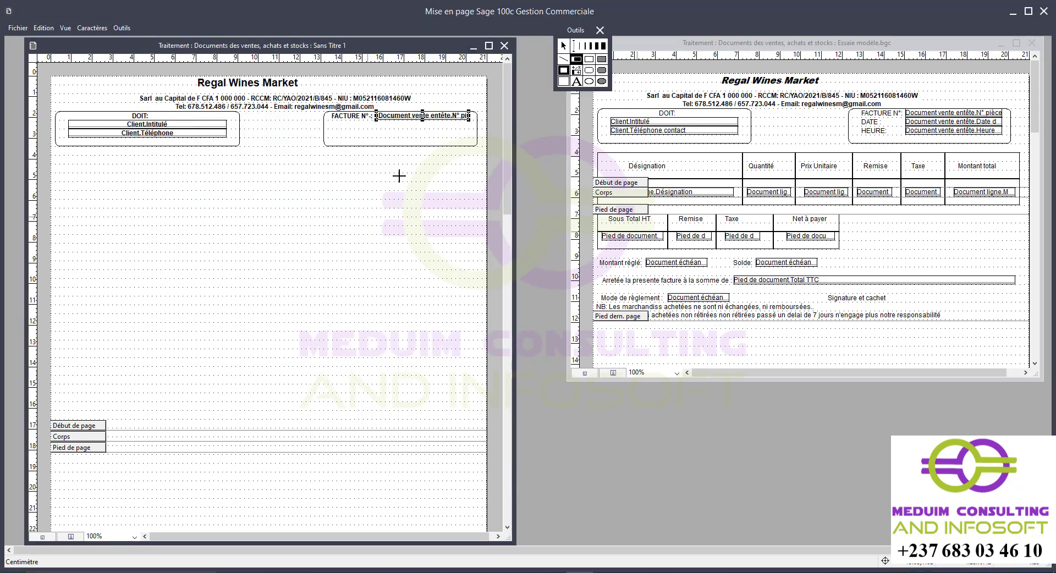
Add the label "DATE:" in the right-hand frame below "FACTURE N°-:" and align their left edges.
{"action": "left_click", "coordinate": [576, 82]}
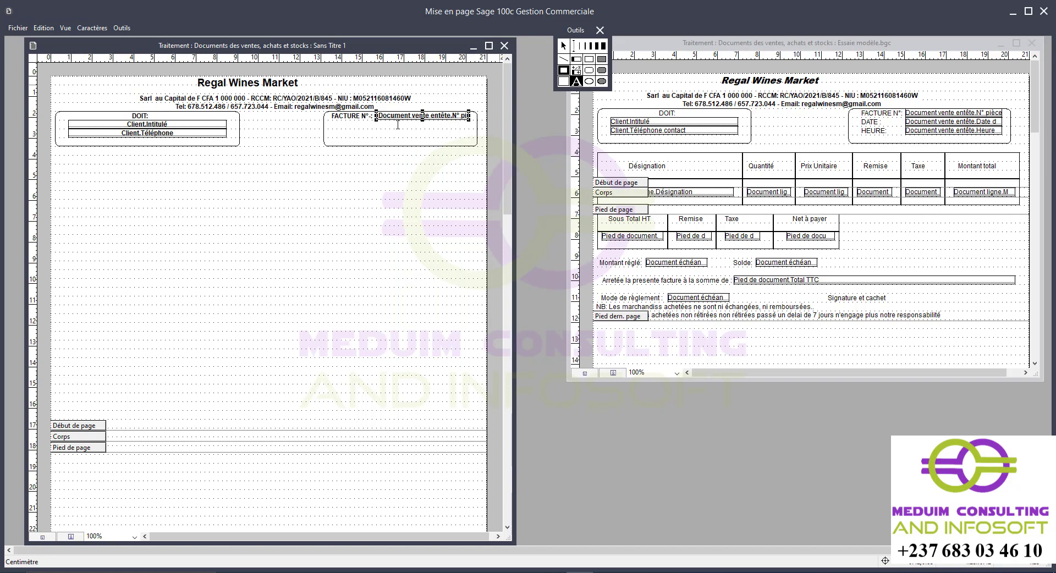
{"action": "left_click", "coordinate": [335, 130]}
{"action": "left_click", "coordinate": [332, 136]}
{"action": "type", "text": "dA++"}
{"action": "key", "text": "BackSpace"}
{"action": "key", "text": "BackSpace"}
{"action": "key", "text": "BackSpace"}
{"action": "type", "text": "DATE"}
{"action": "left_click", "coordinate": [563, 44]}
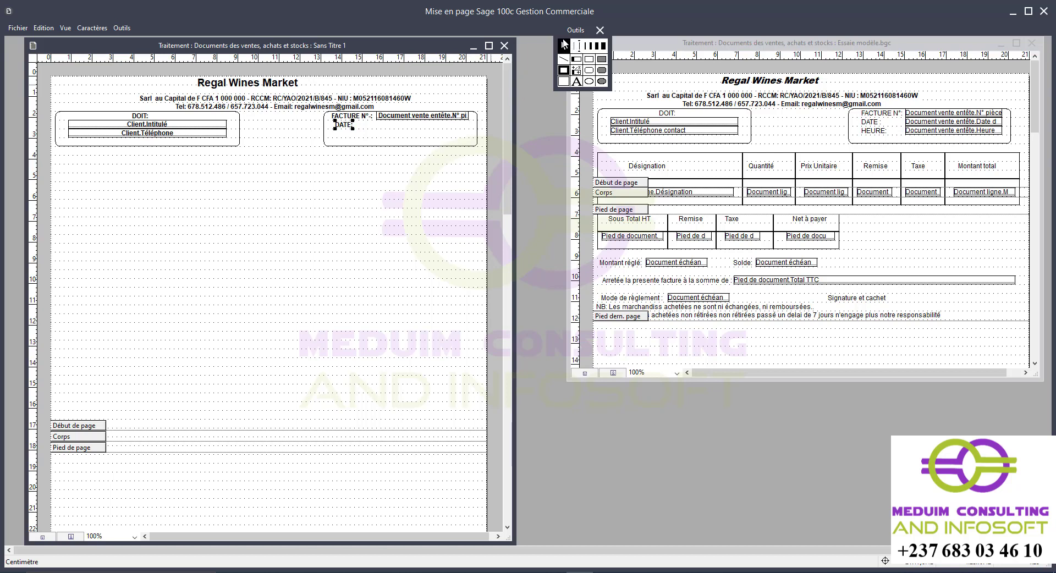
{"action": "mouse_move", "coordinate": [339, 124]}
{"action": "left_mouse_down"}
{"action": "mouse_move", "coordinate": [348, 146]}
{"action": "mouse_move", "coordinate": [338, 127]}
{"action": "left_mouse_up"}
{"action": "left_click", "coordinate": [358, 141]}
{"action": "left_click", "coordinate": [346, 125]}
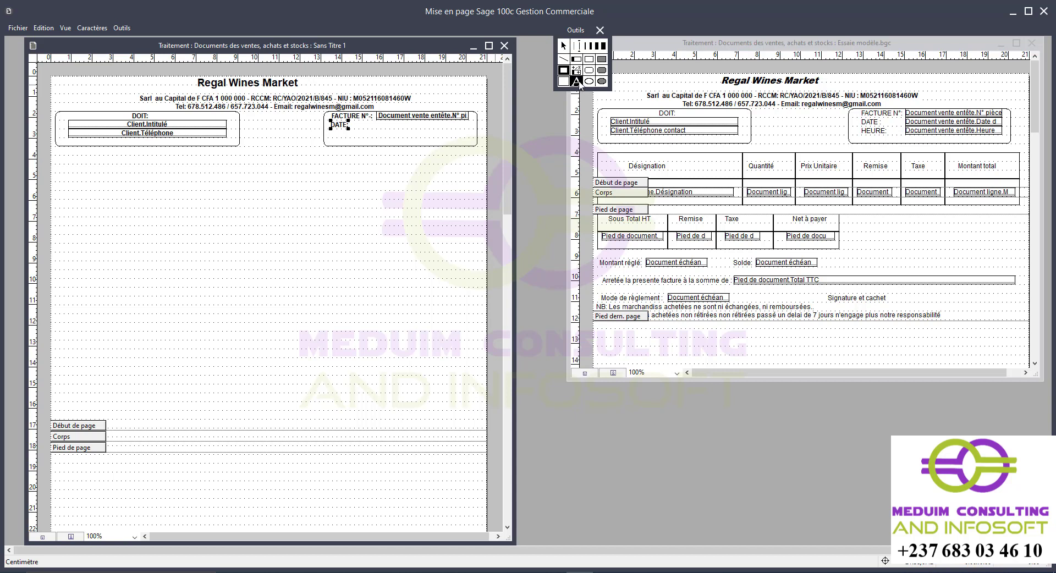
Duplicate the N° pièce zone directly below itself beside "DATE:" and set the copy's field to Date document.
{"action": "left_click", "coordinate": [418, 121]}
{"action": "left_click_drag", "start_coordinate": [418, 116], "coordinate": [419, 123]}
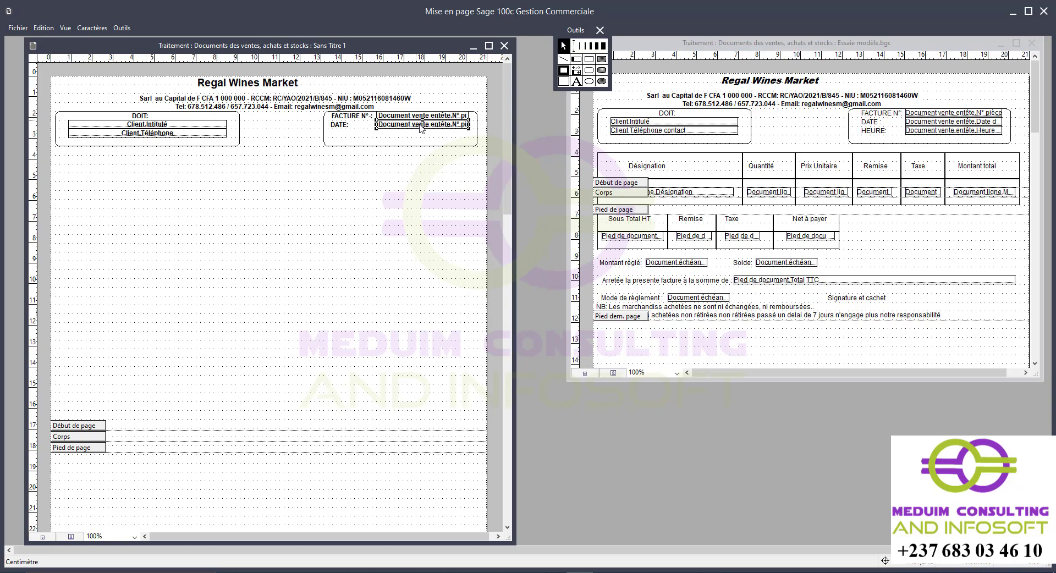
{"action": "double_click", "coordinate": [421, 125]}
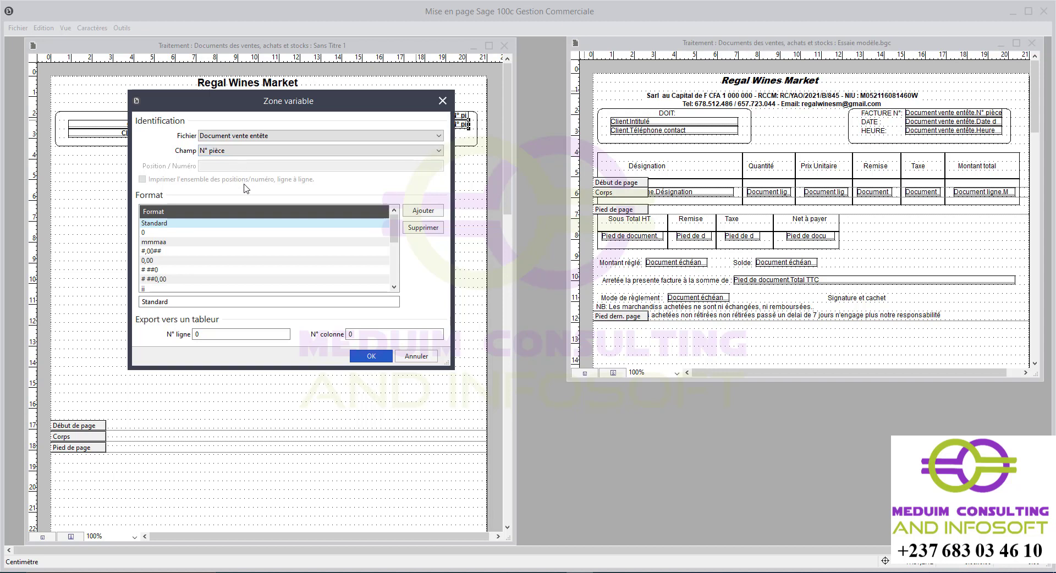
{"action": "left_click", "coordinate": [235, 153]}
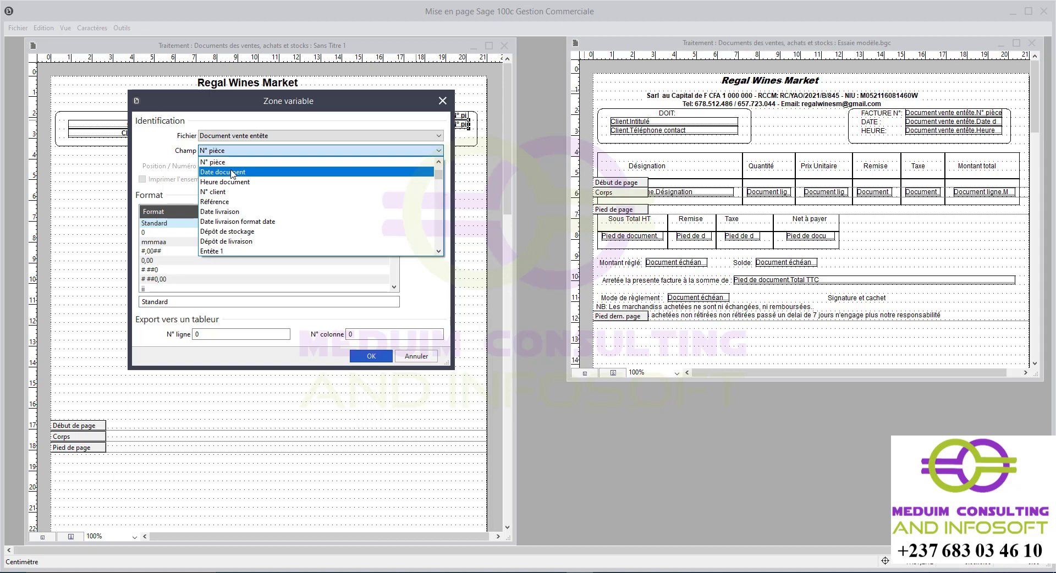
{"action": "left_click", "coordinate": [232, 172]}
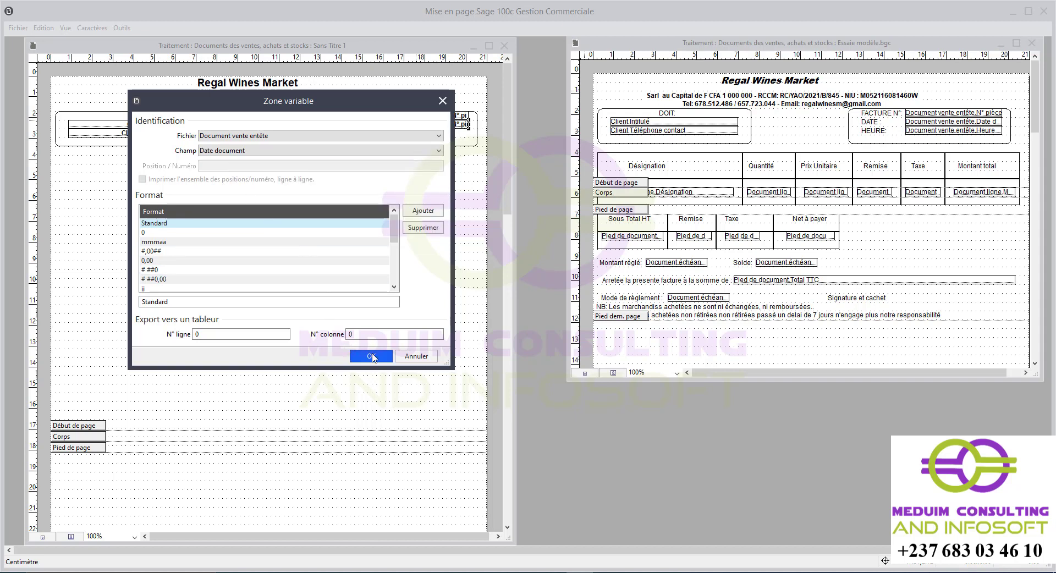
{"action": "left_click", "coordinate": [372, 356]}
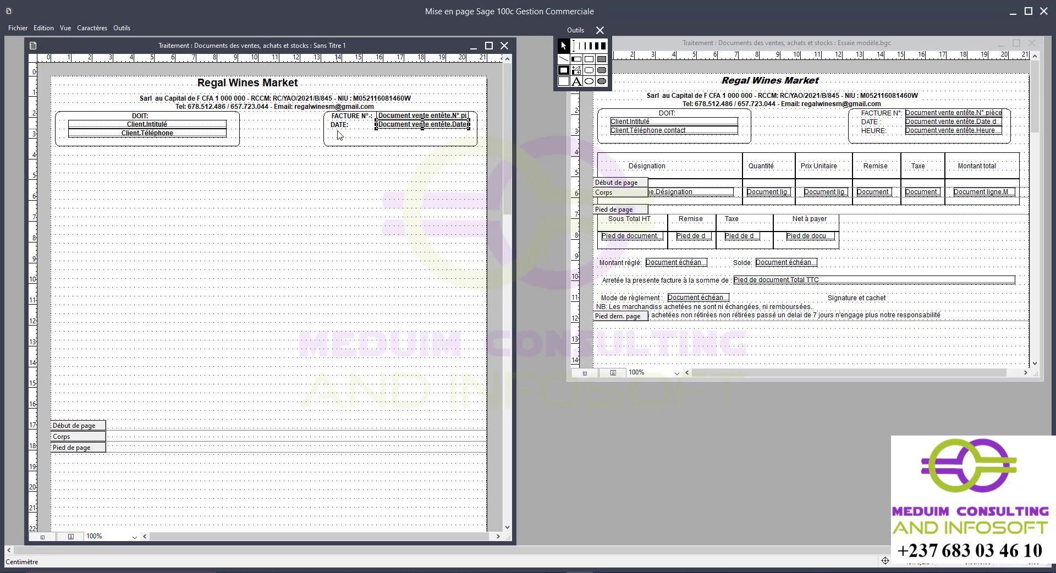
Add the label "HEURE:" below "DATE:" in the right-hand frame and align their left edges.
{"action": "left_click", "coordinate": [338, 135]}
{"action": "left_click", "coordinate": [576, 82]}
{"action": "left_click", "coordinate": [334, 133]}
{"action": "type", "text": "HEURE"}
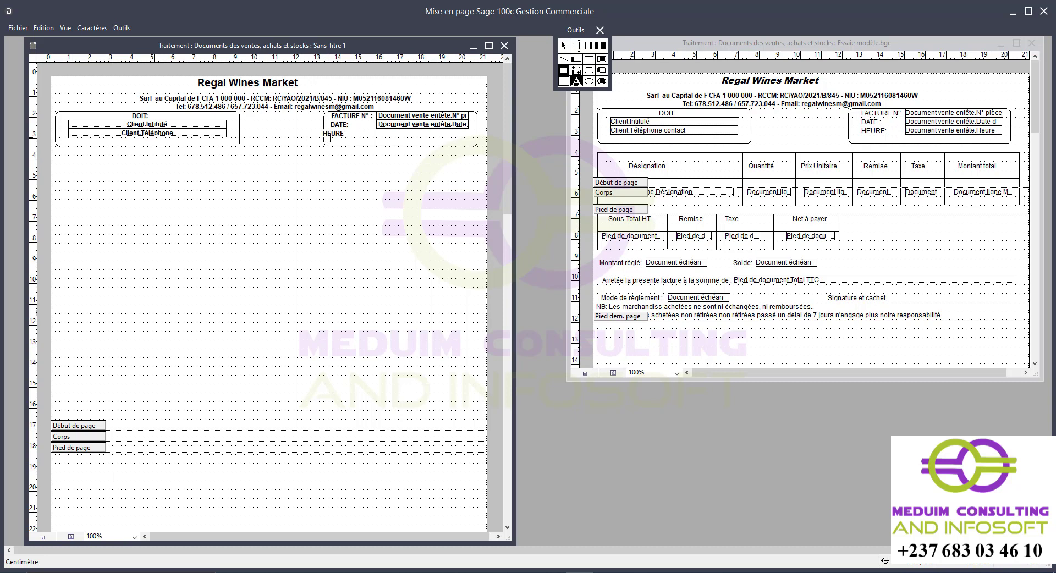
{"action": "type", "text": ":"}
{"action": "left_click", "coordinate": [562, 46]}
{"action": "left_click", "coordinate": [344, 133]}
Duplicate the document date zone directly below itself beside "HEURE:" and set the copy's field to Heure document.
{"action": "left_click", "coordinate": [413, 126]}
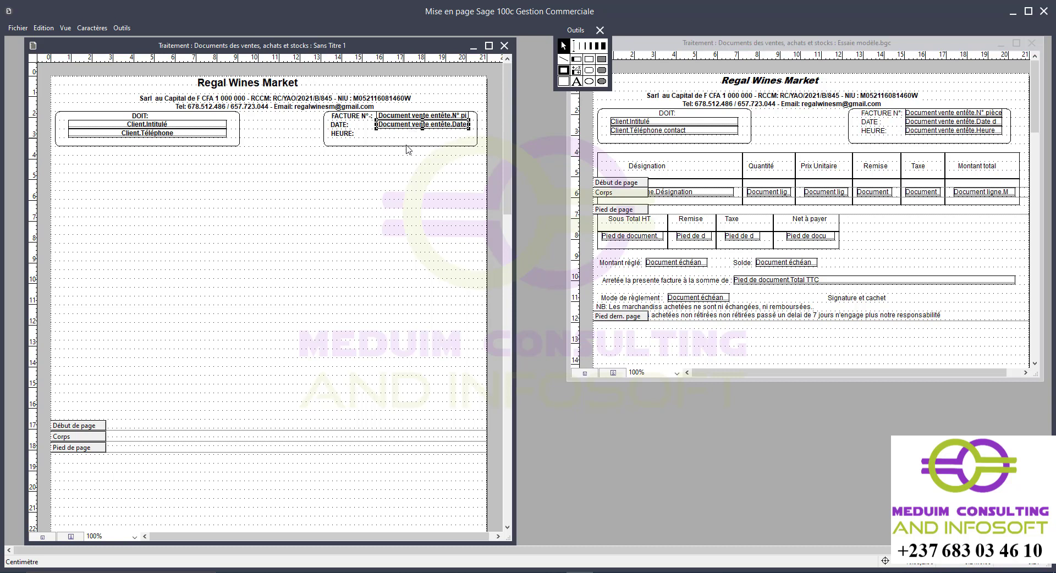
{"action": "left_click_drag", "start_coordinate": [416, 129], "coordinate": [419, 136]}
{"action": "double_click", "coordinate": [418, 137]}
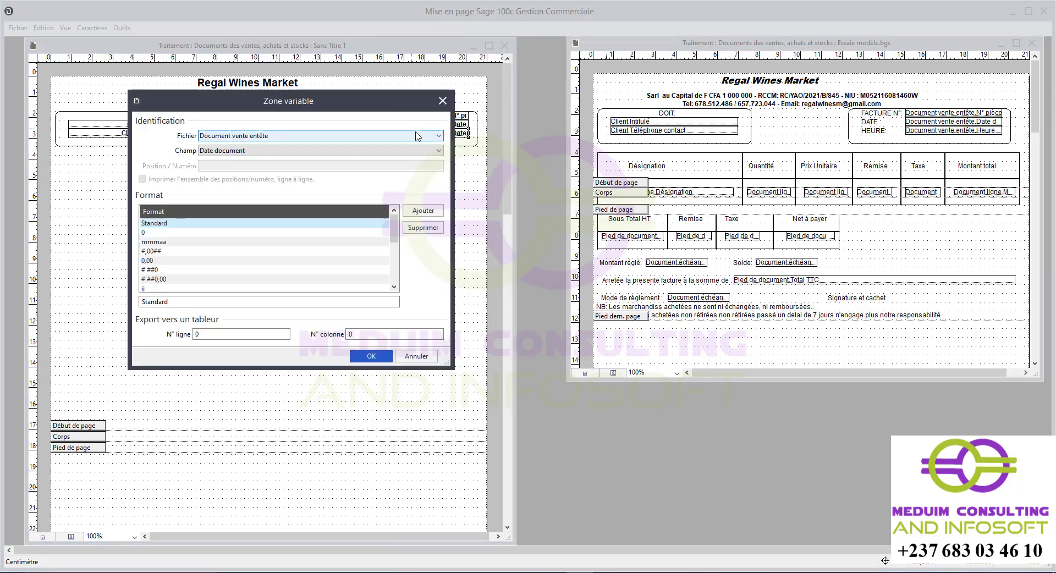
{"action": "left_click", "coordinate": [308, 150]}
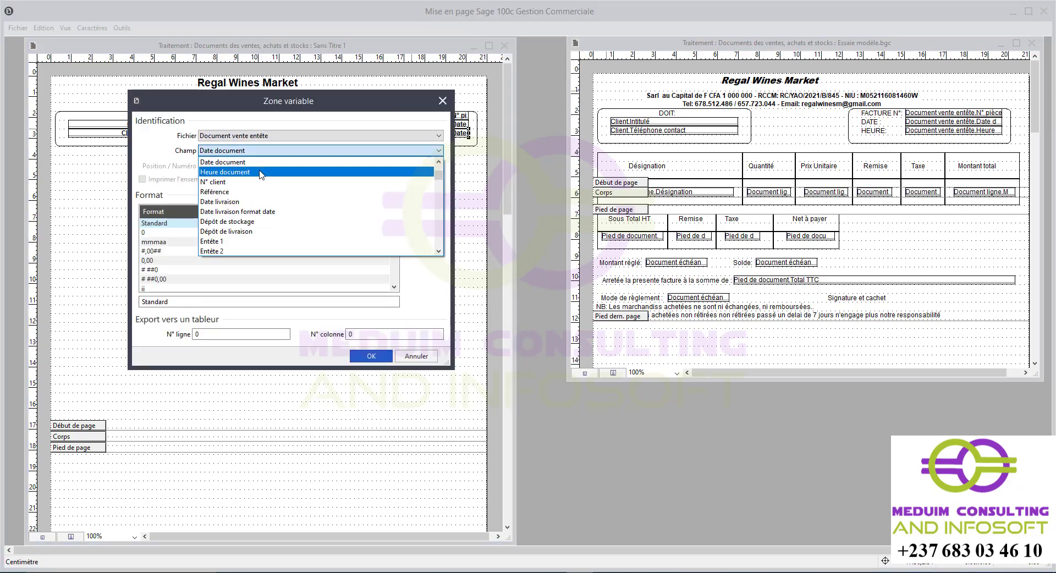
{"action": "left_click", "coordinate": [261, 172]}
{"action": "left_click", "coordinate": [371, 356]}
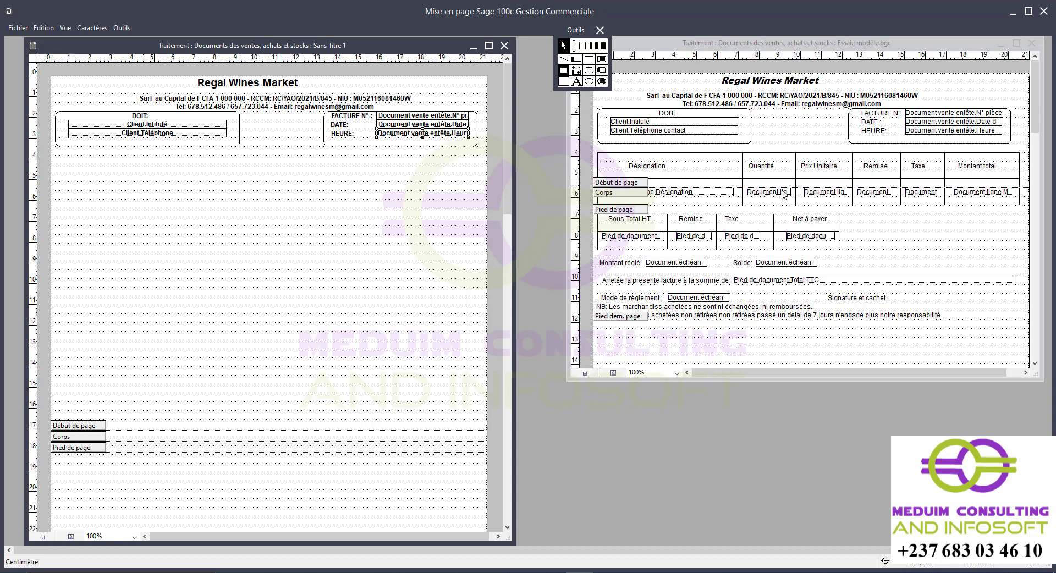
Draw a rectangle about 20.5 cm wide below the two frames and reduce its height to about 1.3 cm.
{"action": "left_click", "coordinate": [589, 59]}
{"action": "left_click_drag", "start_coordinate": [58, 155], "coordinate": [478, 218]}
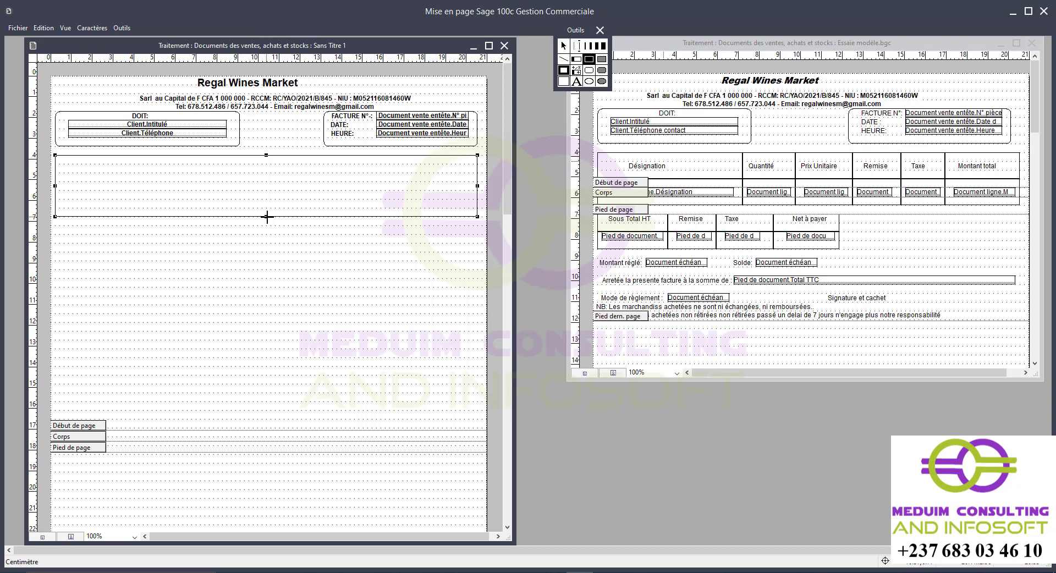
{"action": "left_click_drag", "start_coordinate": [267, 217], "coordinate": [268, 199]}
{"action": "key", "text": "Delete"}
{"action": "left_click", "coordinate": [564, 46]}
{"action": "left_click_drag", "start_coordinate": [267, 216], "coordinate": [269, 181]}
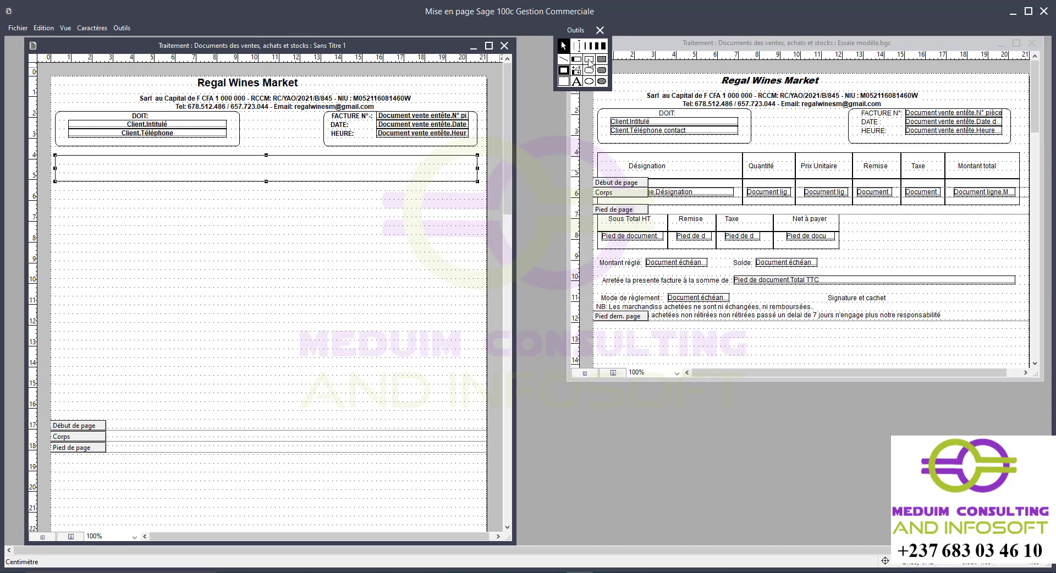
Draw two adjoining full-height cells at the left end of the rectangle, about 6.9 cm and 2.8 cm wide.
{"action": "left_click", "coordinate": [589, 61]}
{"action": "left_click_drag", "start_coordinate": [55, 155], "coordinate": [197, 182]}
{"action": "left_click_drag", "start_coordinate": [196, 156], "coordinate": [251, 180]}
Duplicate the narrow header cell side by side and adjust the copies to divide the header row into six columns.
{"action": "left_click", "coordinate": [564, 45]}
{"action": "left_click_drag", "start_coordinate": [221, 166], "coordinate": [225, 177]}
{"action": "left_click_drag", "start_coordinate": [215, 168], "coordinate": [272, 170]}
{"action": "left_click_drag", "start_coordinate": [310, 168], "coordinate": [306, 168]}
{"action": "left_click_drag", "start_coordinate": [287, 175], "coordinate": [342, 172]}
{"action": "left_click_drag", "start_coordinate": [341, 174], "coordinate": [392, 171]}
{"action": "left_click_drag", "start_coordinate": [414, 171], "coordinate": [415, 171]}
{"action": "left_click", "coordinate": [411, 172]}
{"action": "left_click_drag", "start_coordinate": [412, 172], "coordinate": [407, 172]}
Duplicate the first five header cells directly below themselves to start the table's second row.
{"action": "left_click", "coordinate": [101, 175]}
{"action": "left_click_drag", "start_coordinate": [130, 176], "coordinate": [130, 198]}
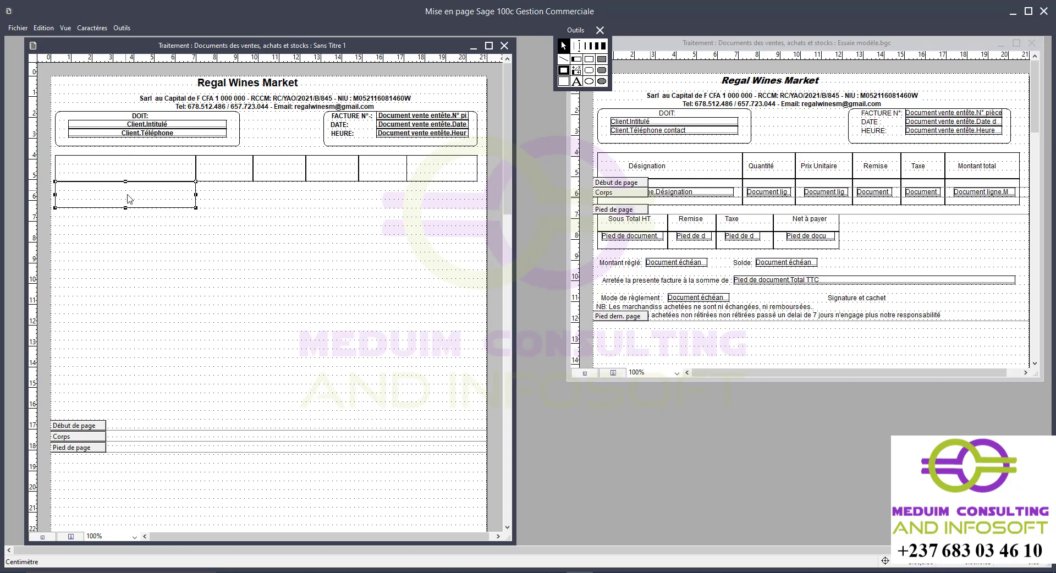
{"action": "left_click", "coordinate": [213, 172]}
{"action": "left_click_drag", "start_coordinate": [211, 179], "coordinate": [212, 197]}
{"action": "left_click_drag", "start_coordinate": [280, 173], "coordinate": [338, 173]}
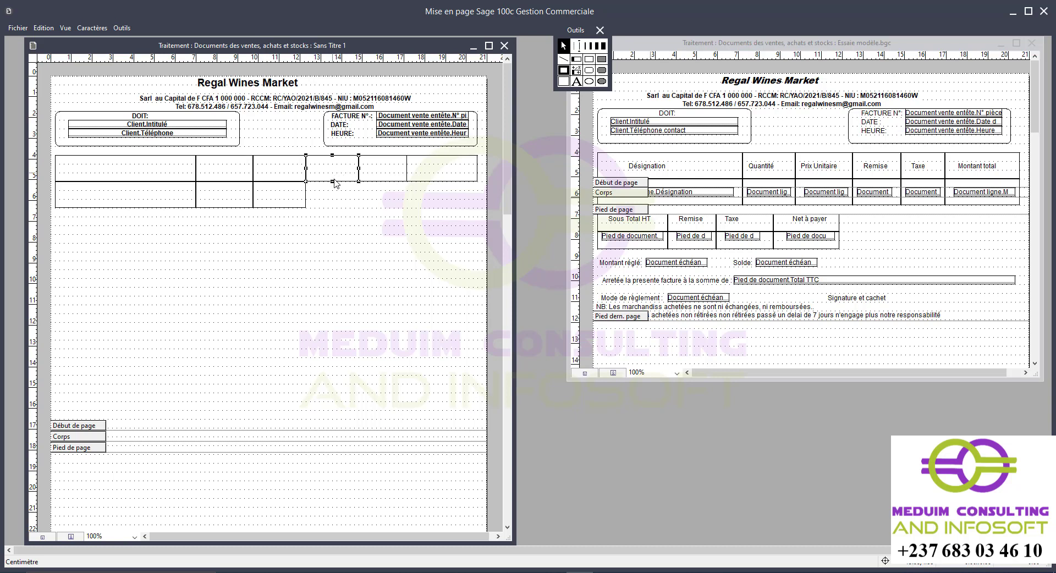
{"action": "left_click_drag", "start_coordinate": [333, 168], "coordinate": [333, 194]}
{"action": "left_click", "coordinate": [378, 176]}
{"action": "left_click_drag", "start_coordinate": [379, 173], "coordinate": [387, 198]}
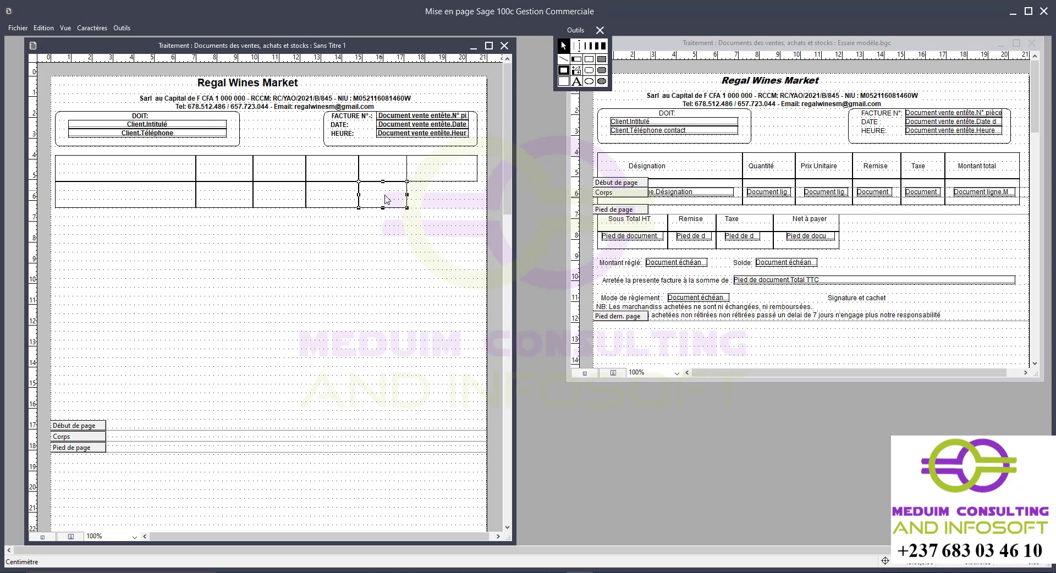
Duplicate the second row's fifth cell into the last column and widen the copy to the table's right edge.
{"action": "left_click", "coordinate": [419, 174]}
{"action": "left_click", "coordinate": [381, 197]}
{"action": "left_click_drag", "start_coordinate": [386, 201], "coordinate": [432, 197]}
{"action": "left_click_drag", "start_coordinate": [456, 198], "coordinate": [479, 198]}
Add the column labels "Désignation" and "Quantité" in the first two header cells.
{"action": "left_click", "coordinate": [102, 167]}
{"action": "left_click", "coordinate": [576, 81]}
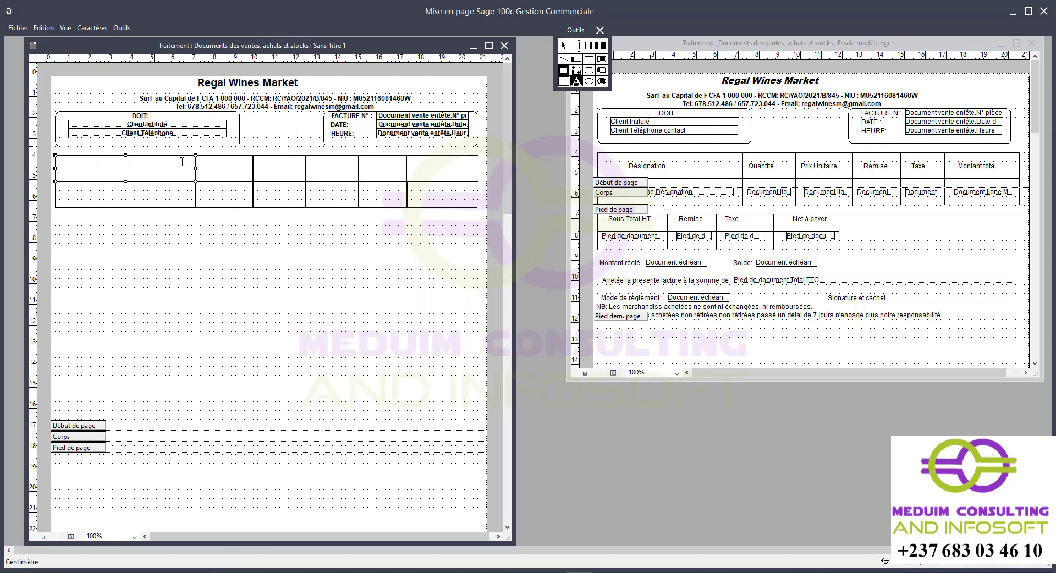
{"action": "left_click", "coordinate": [107, 168]}
{"action": "type", "text": "Désignation"}
{"action": "key", "text": "Tab"}
{"action": "key", "text": "BackSpace"}
{"action": "type", "text": "Quabtité"}
{"action": "key", "text": "Left"}
{"action": "key", "text": "Left"}
{"action": "key", "text": "Left"}
{"action": "key", "text": "Left"}
{"action": "key", "text": "BackSpace"}
{"action": "type", "text": "n"}
Add the label "Prix unitaire" and centre it in the third header cell.
{"action": "left_click", "coordinate": [263, 174]}
{"action": "type", "text": "Prix "}
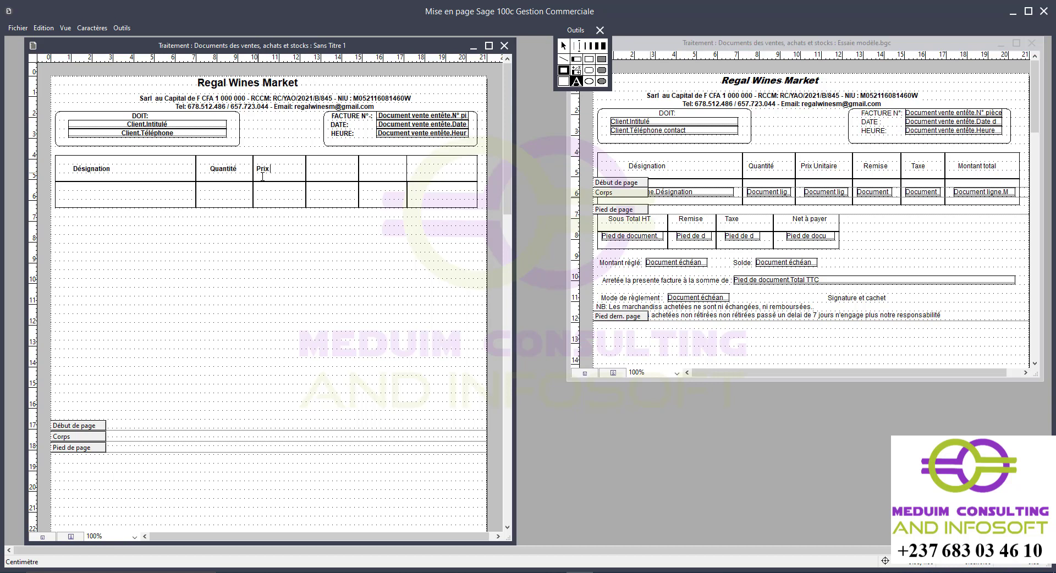
{"action": "type", "text": "unitaire"}
{"action": "left_click", "coordinate": [564, 45]}
{"action": "left_click_drag", "start_coordinate": [269, 170], "coordinate": [286, 172]}
Add the column labels "Remise" and "Taxe" in the fourth and fifth header cells.
{"action": "left_click", "coordinate": [577, 82]}
{"action": "type", "text": "Remise"}
{"action": "left_click", "coordinate": [373, 175]}
{"action": "type", "text": "taxe"}
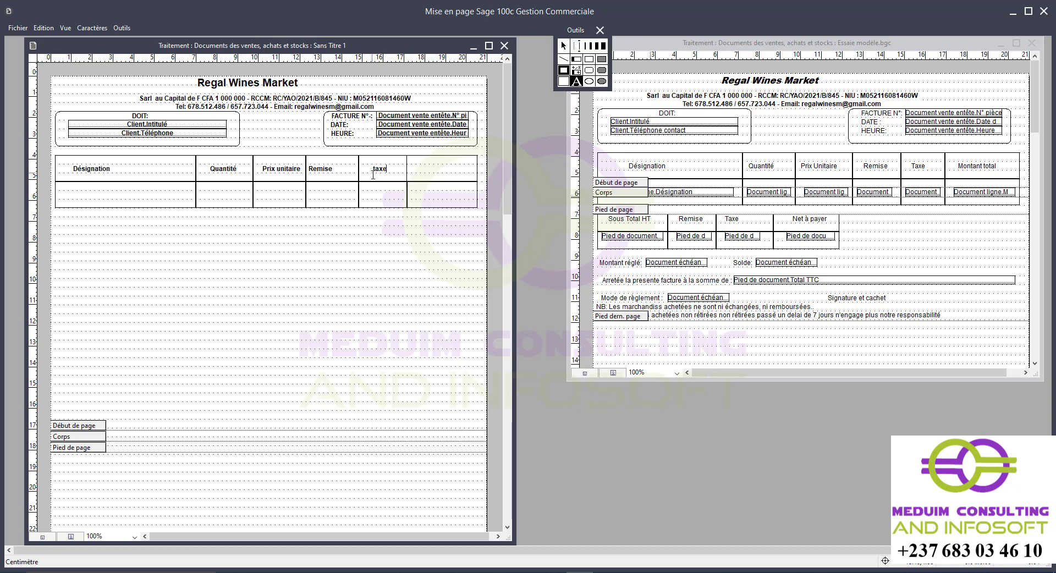
{"action": "key", "text": "BackSpace"}
{"action": "type", "text": "Taxe"}
Add the label "Montant total HT" in the last header cell and centre "Remise" in its own cell.
{"action": "left_click", "coordinate": [420, 163]}
{"action": "type", "text": "Montant"}
{"action": "type", "text": "total HT"}
{"action": "left_click", "coordinate": [562, 44]}
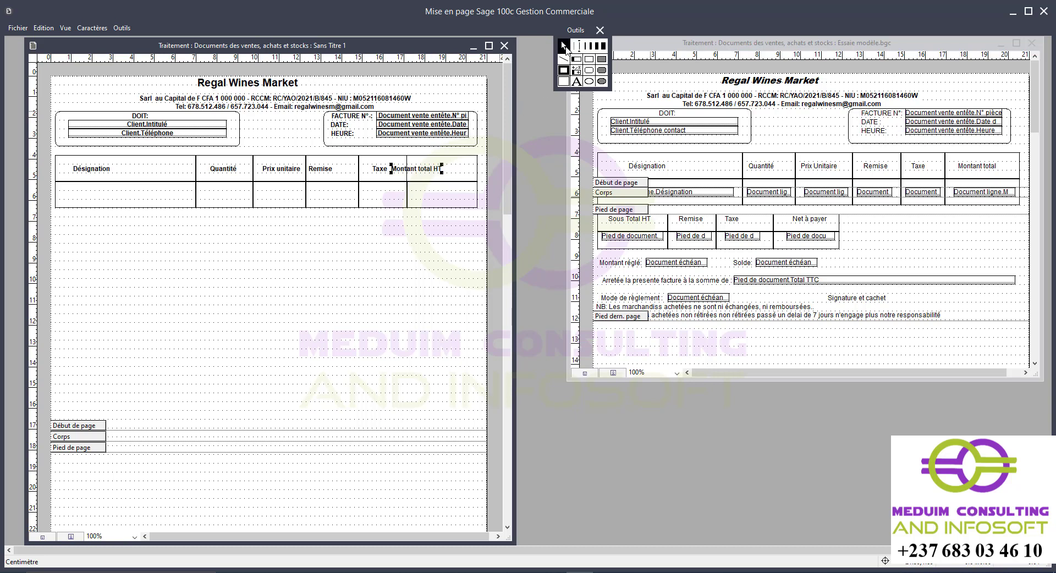
{"action": "left_click_drag", "start_coordinate": [411, 170], "coordinate": [437, 172]}
{"action": "left_click", "coordinate": [327, 172]}
{"action": "left_click_drag", "start_coordinate": [327, 172], "coordinate": [336, 172]}
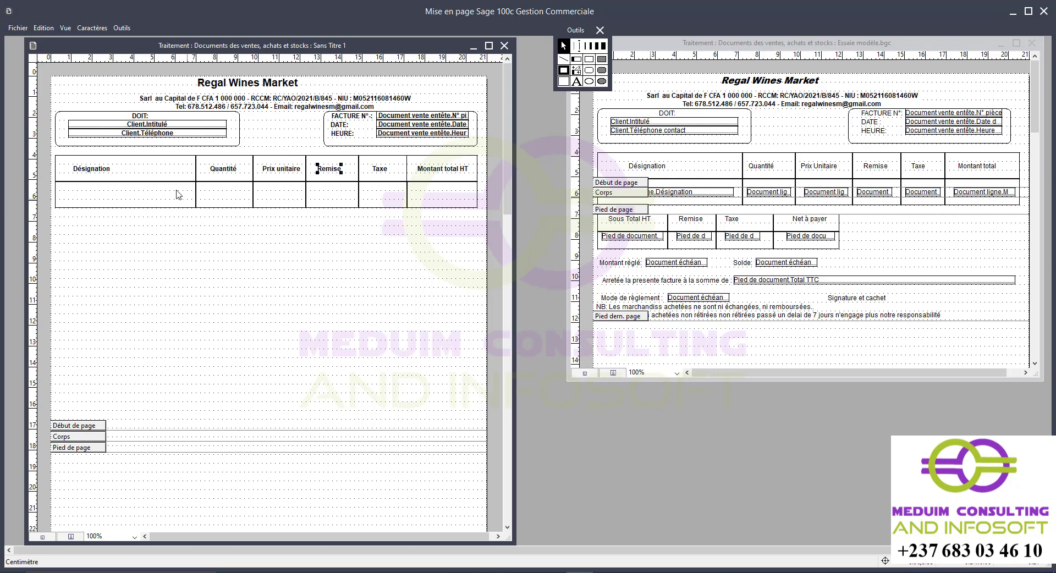
Insert a variable zone across the second-row cell under "Désignation" and set its file to Document ligne.
{"action": "left_click", "coordinate": [103, 197]}
{"action": "left_click", "coordinate": [576, 59]}
{"action": "left_click", "coordinate": [121, 28]}
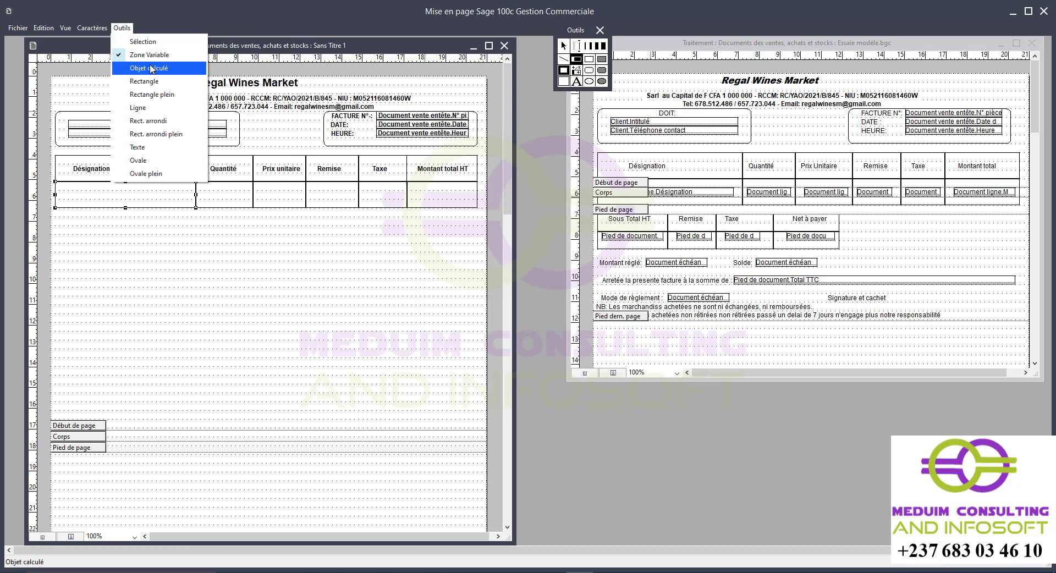
{"action": "left_click", "coordinate": [66, 194]}
{"action": "left_click_drag", "start_coordinate": [125, 197], "coordinate": [188, 203]}
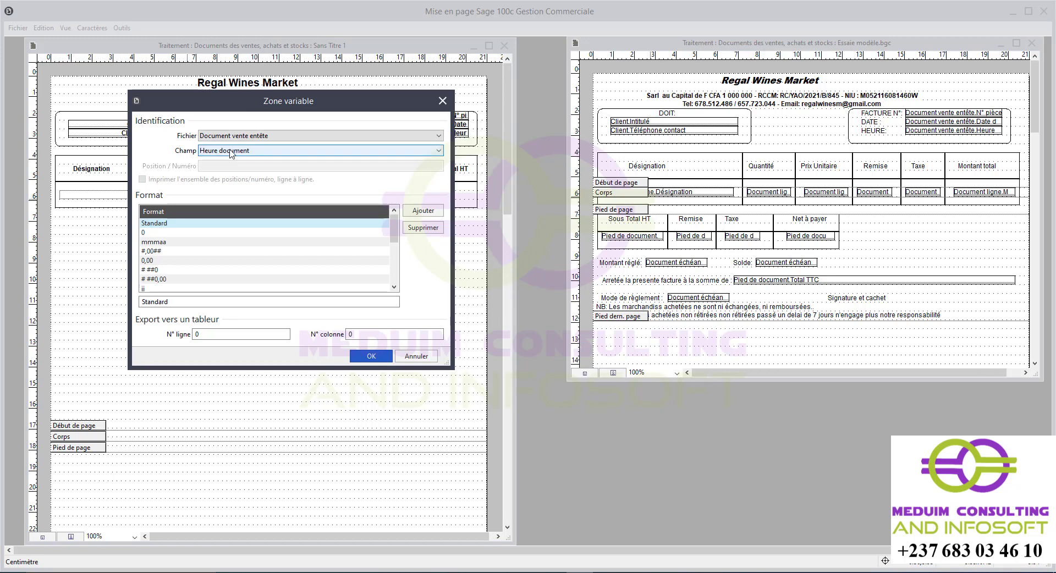
{"action": "left_click", "coordinate": [259, 137]}
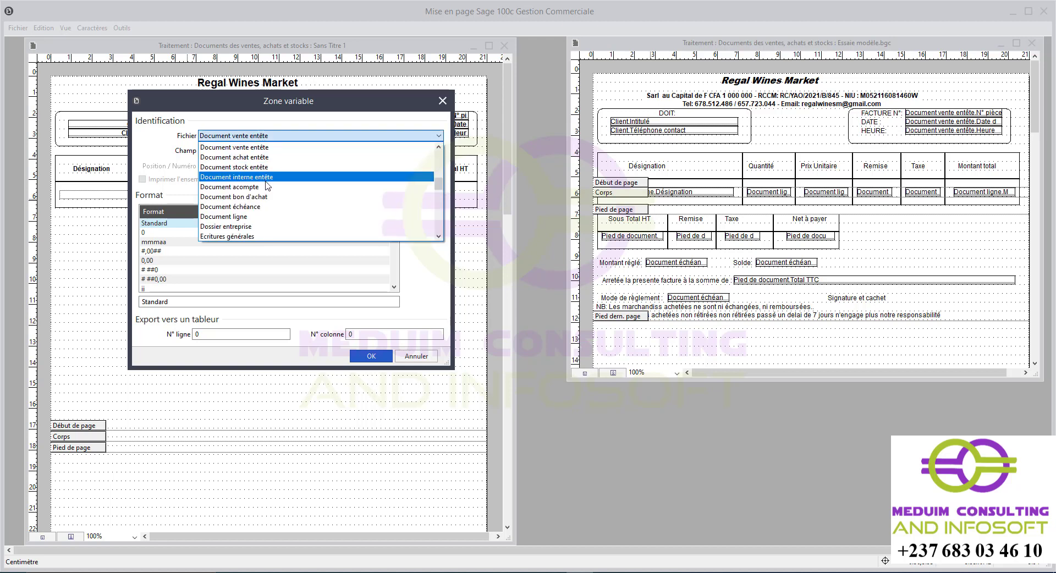
{"action": "left_click", "coordinate": [255, 217]}
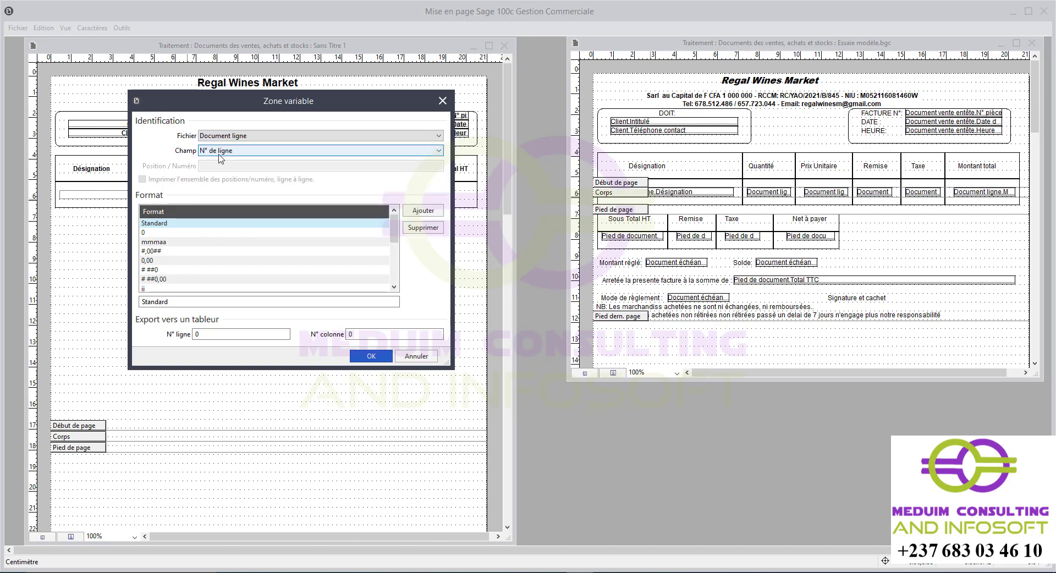
Look through the full list of fields available for the Document ligne file.
{"action": "left_click", "coordinate": [264, 152]}
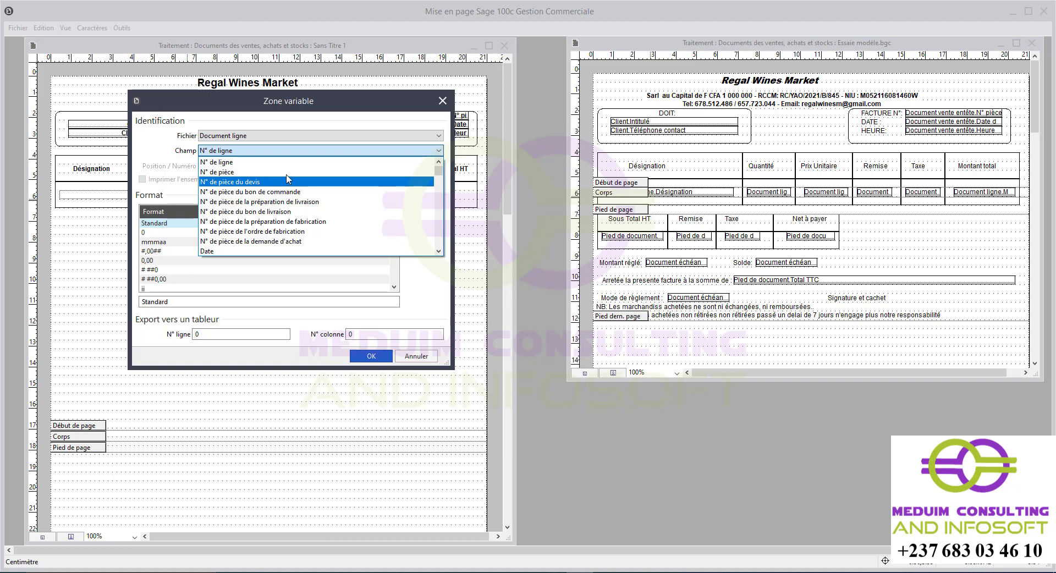
{"action": "scroll", "coordinate": [297, 232], "scroll_direction": "down", "scroll_amount": 3}
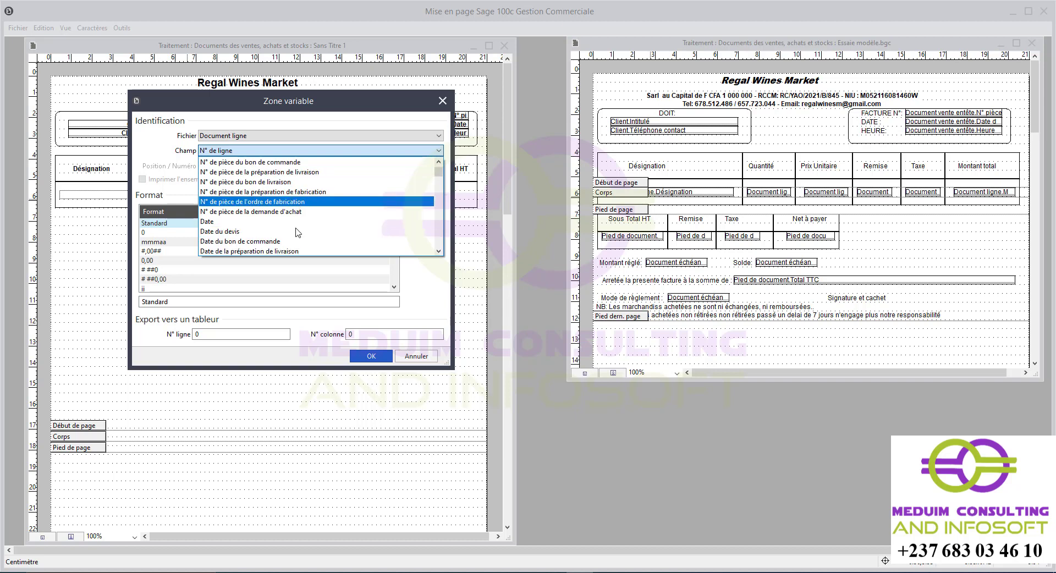
{"action": "scroll", "coordinate": [287, 222], "scroll_direction": "down", "scroll_amount": 6}
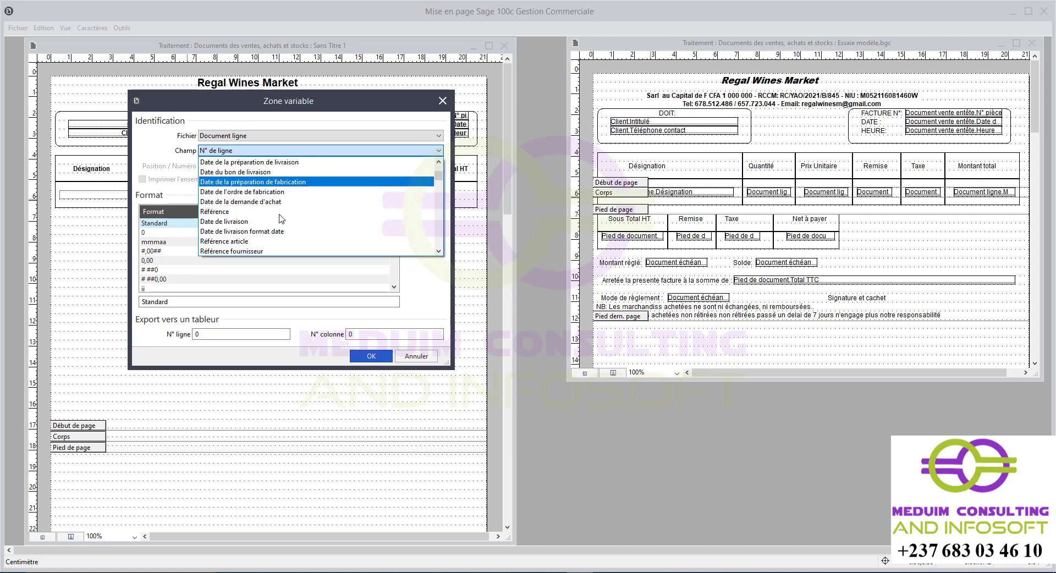
{"action": "scroll", "coordinate": [281, 219], "scroll_direction": "down", "scroll_amount": 2}
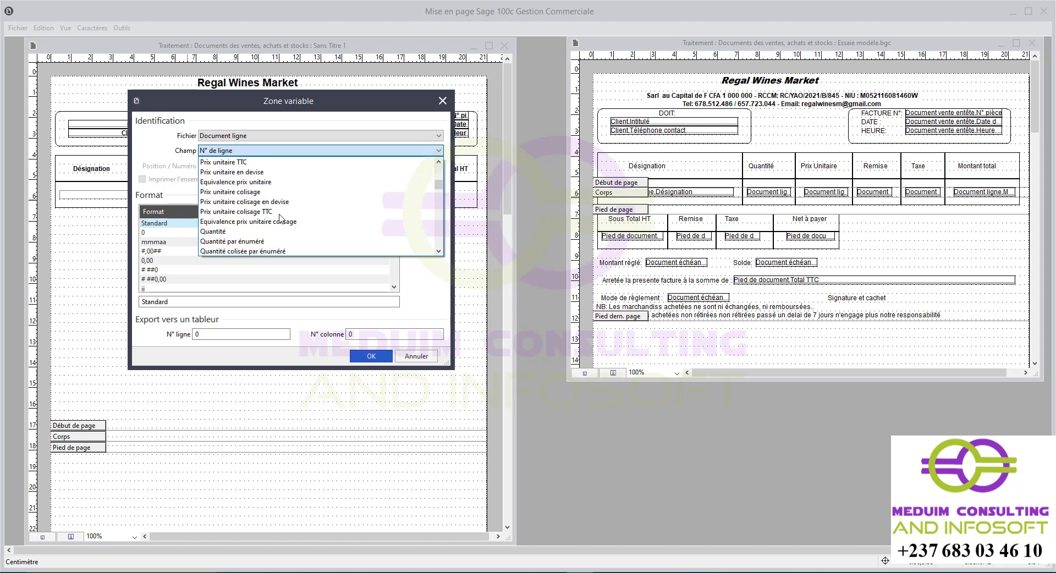
{"action": "scroll", "coordinate": [281, 219], "scroll_direction": "down", "scroll_amount": 6}
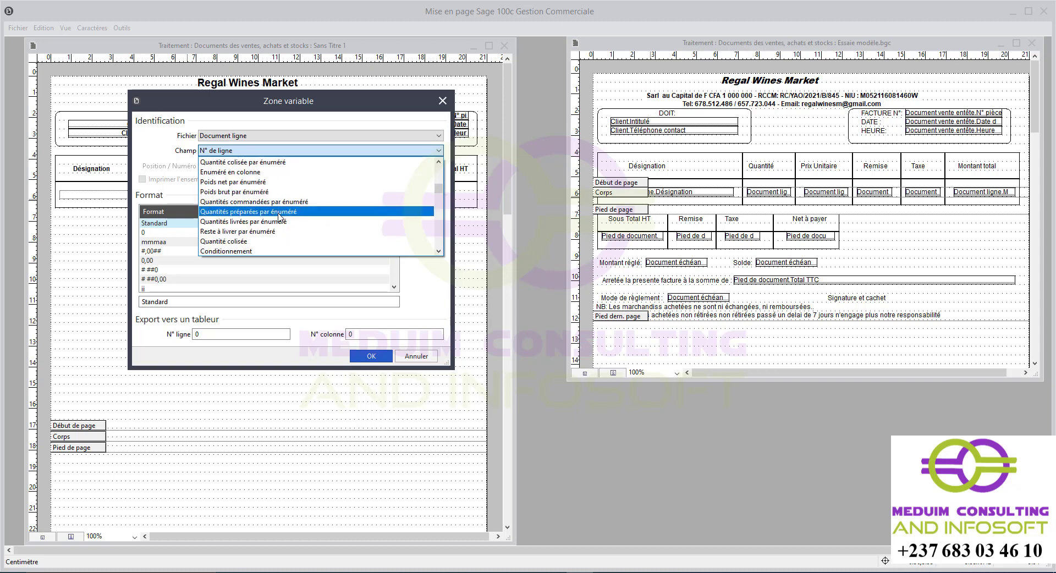
{"action": "scroll", "coordinate": [282, 218], "scroll_direction": "down", "scroll_amount": 2}
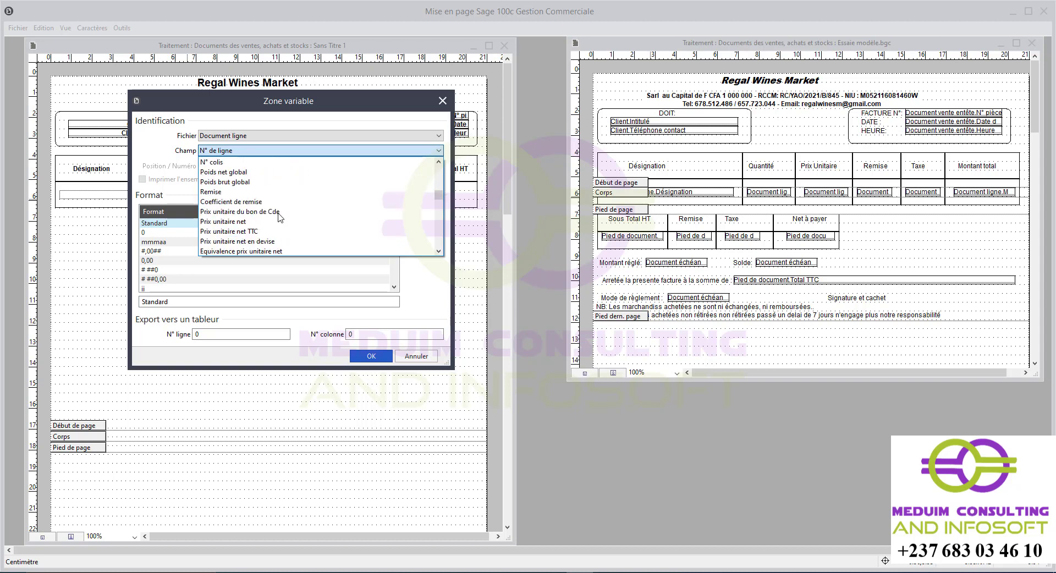
{"action": "scroll", "coordinate": [279, 217], "scroll_direction": "down", "scroll_amount": 4}
{"action": "scroll", "coordinate": [279, 217], "scroll_direction": "down", "scroll_amount": 6}
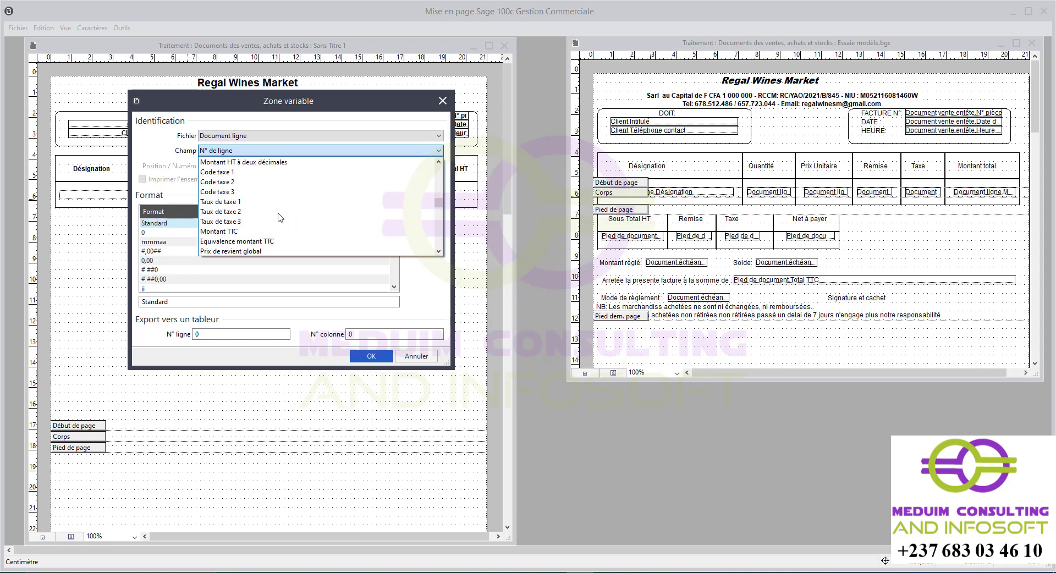
{"action": "scroll", "coordinate": [280, 218], "scroll_direction": "down", "scroll_amount": 1}
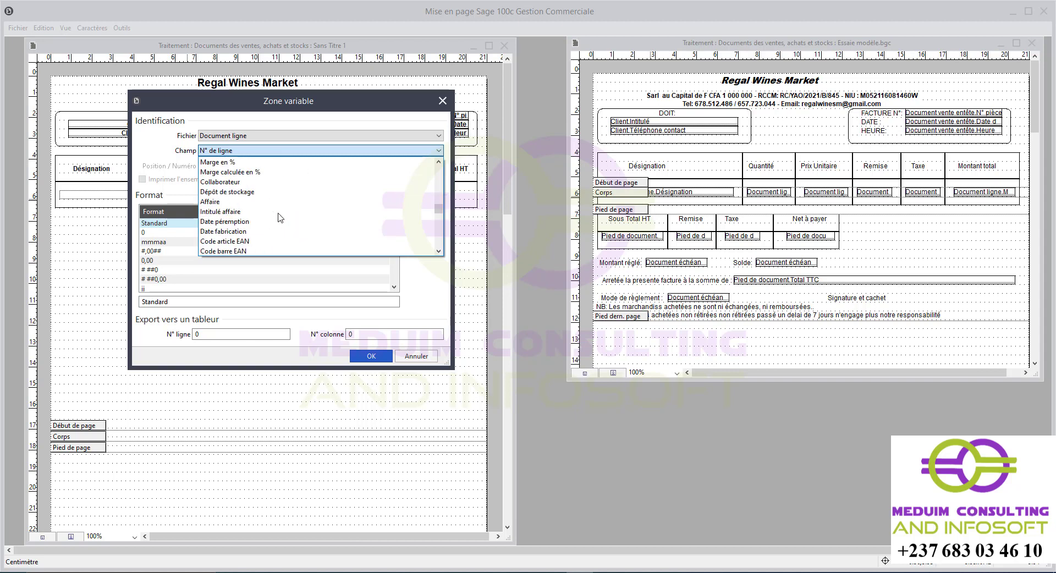
{"action": "scroll", "coordinate": [279, 217], "scroll_direction": "down", "scroll_amount": 5}
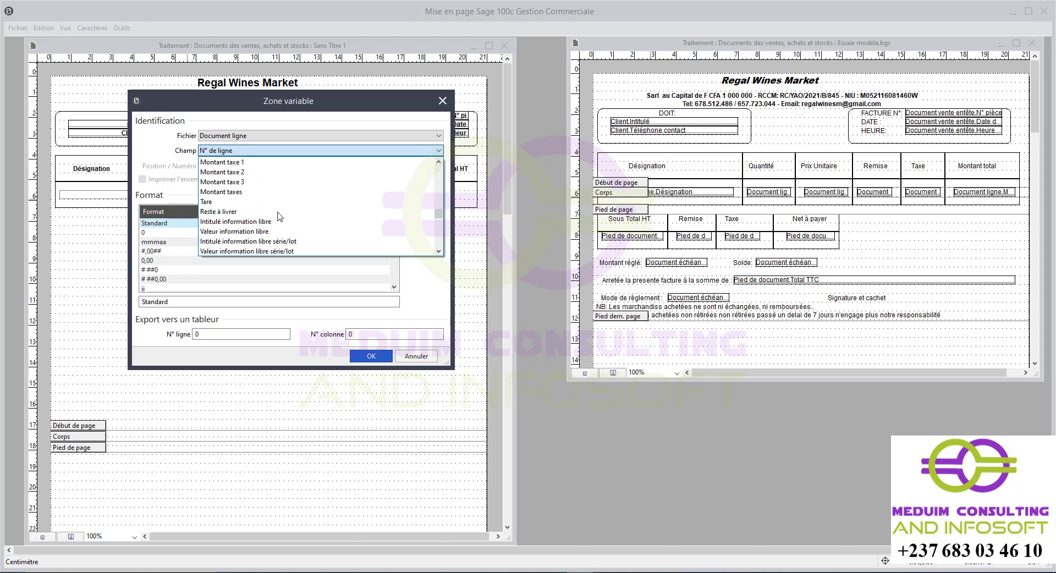
{"action": "scroll", "coordinate": [277, 214], "scroll_direction": "down", "scroll_amount": 3}
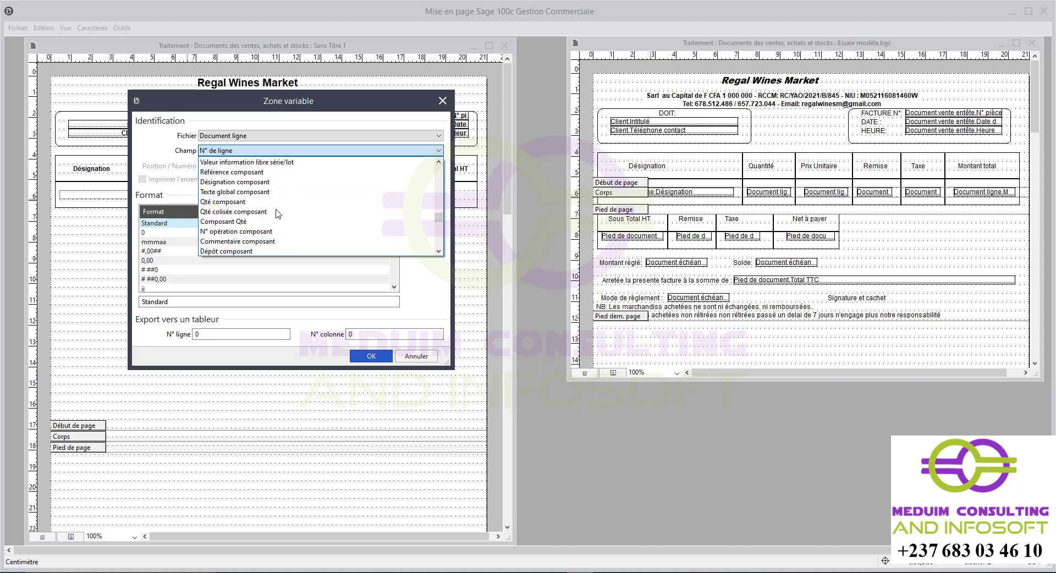
{"action": "scroll", "coordinate": [277, 213], "scroll_direction": "down", "scroll_amount": 3}
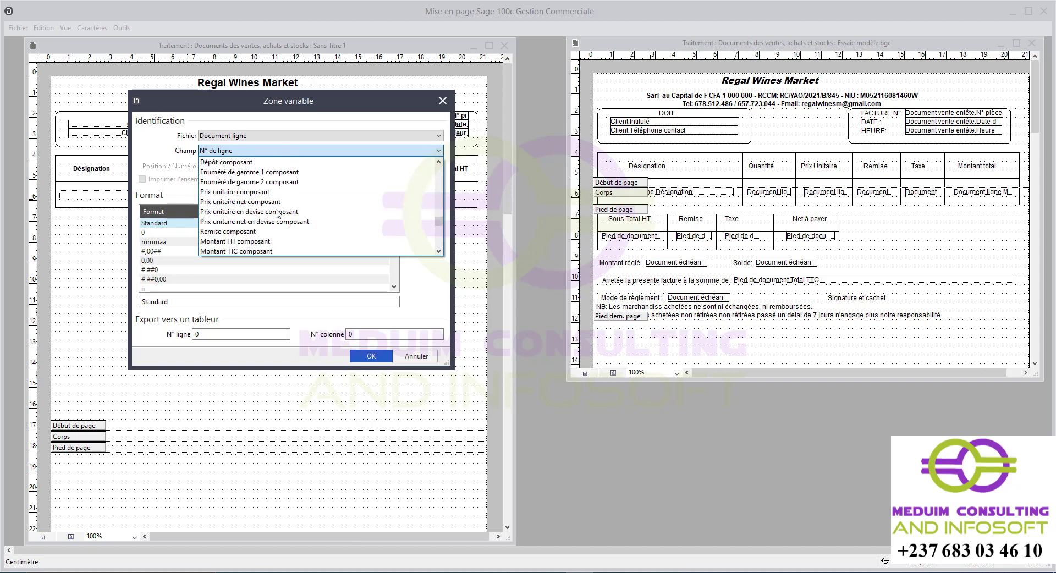
{"action": "scroll", "coordinate": [277, 213], "scroll_direction": "down", "scroll_amount": 2}
{"action": "scroll", "coordinate": [277, 213], "scroll_direction": "down", "scroll_amount": 2}
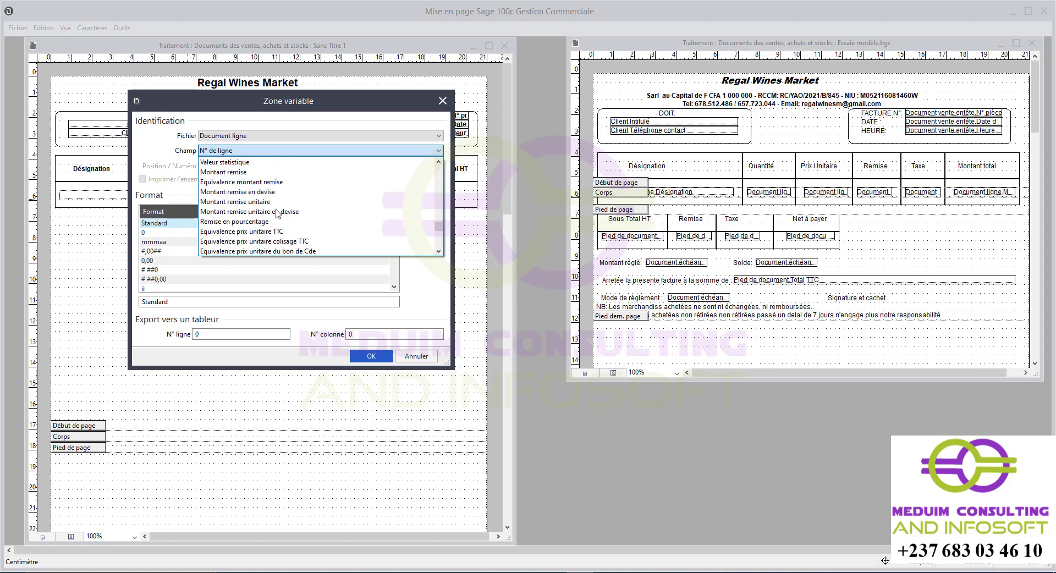
{"action": "scroll", "coordinate": [278, 214], "scroll_direction": "down", "scroll_amount": 8}
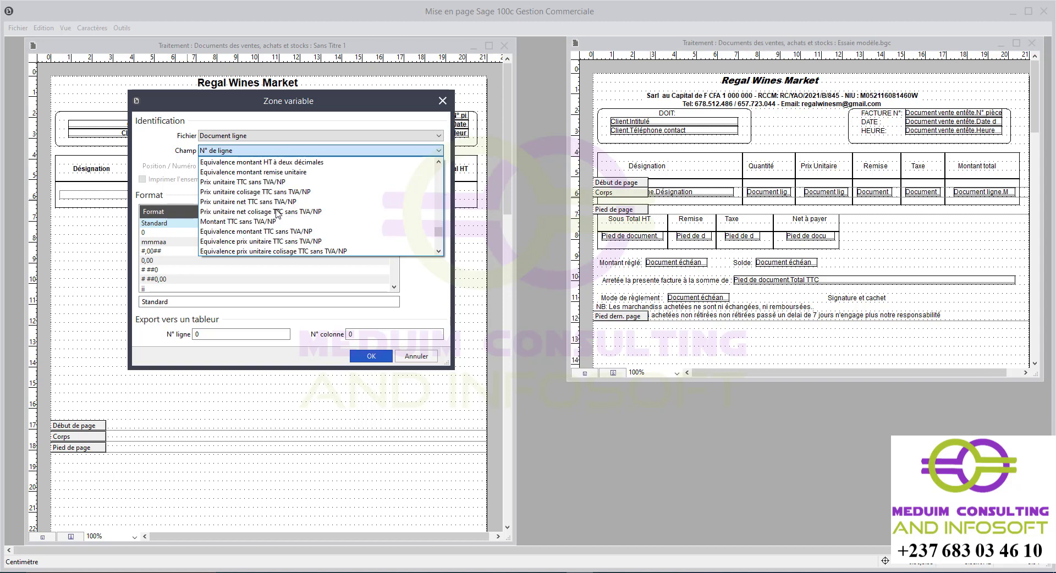
{"action": "scroll", "coordinate": [278, 213], "scroll_direction": "down", "scroll_amount": 2}
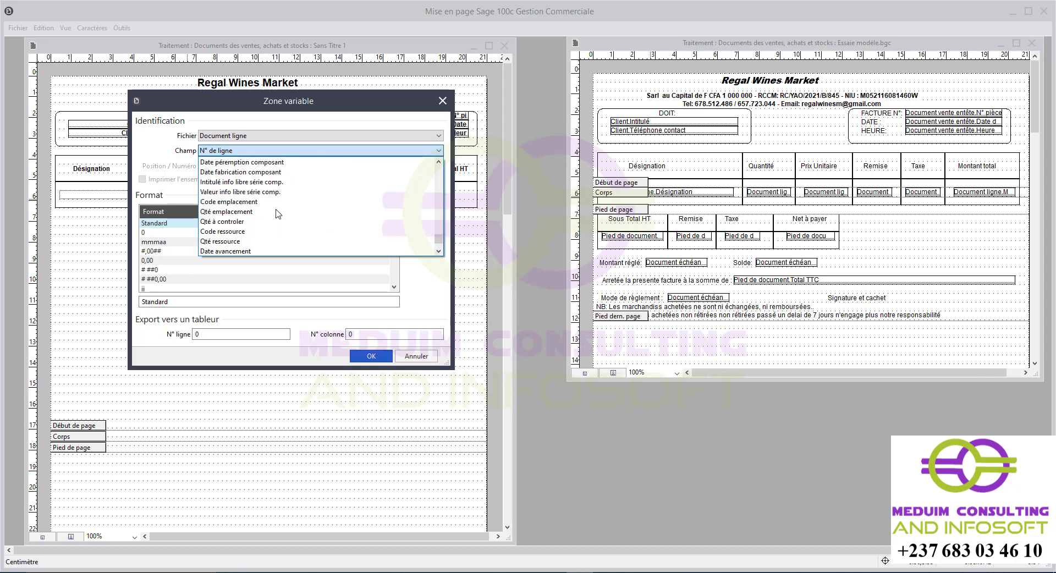
{"action": "scroll", "coordinate": [278, 213], "scroll_direction": "down", "scroll_amount": 2}
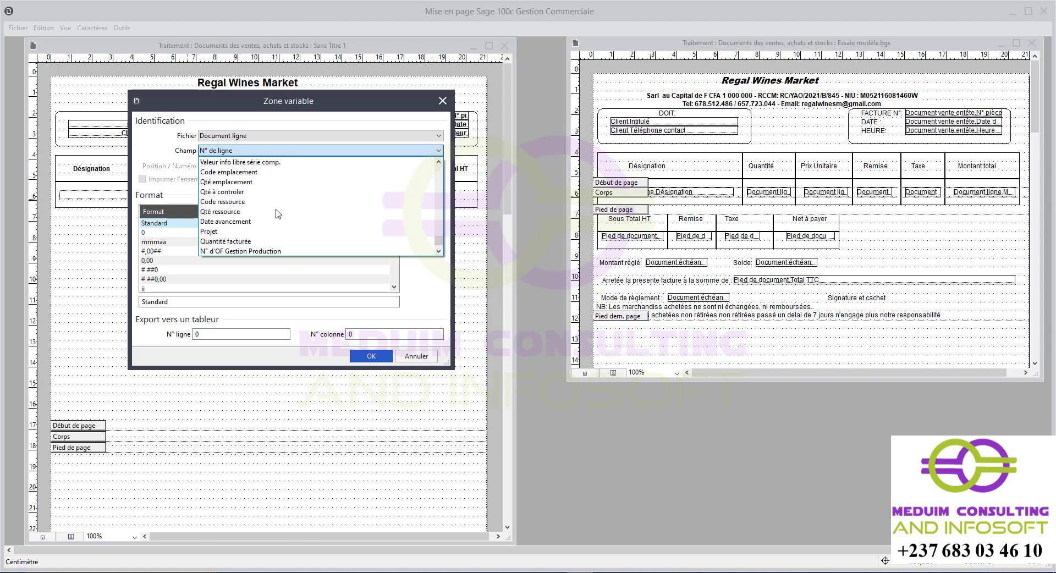
{"action": "scroll", "coordinate": [278, 213], "scroll_direction": "down", "scroll_amount": 1}
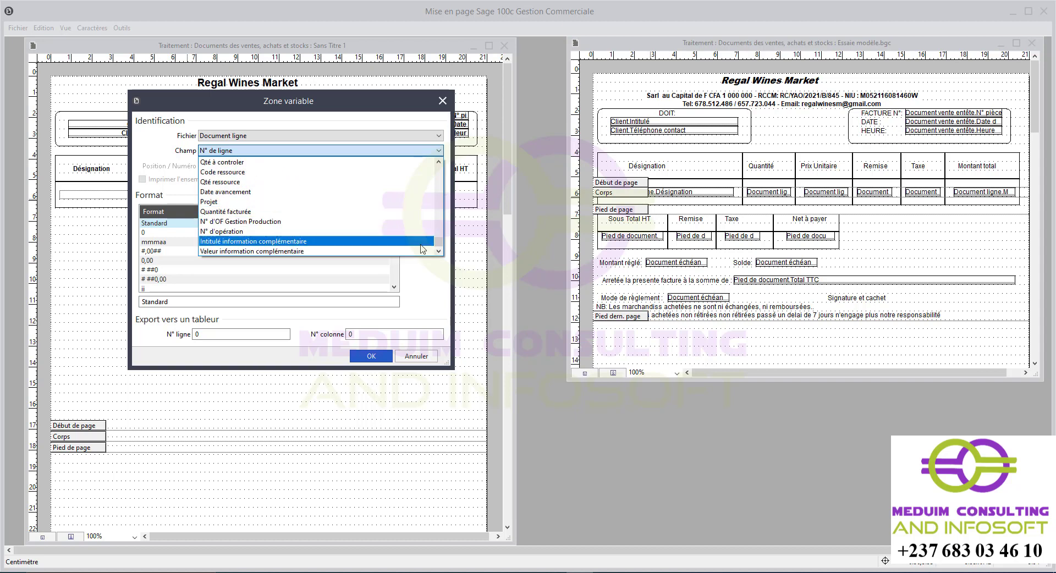
Set the variable zone's field to Désignation with the Standard format and validate the zone.
{"action": "left_click_drag", "start_coordinate": [438, 242], "coordinate": [436, 231]}
{"action": "left_click_drag", "start_coordinate": [435, 221], "coordinate": [425, 173]}
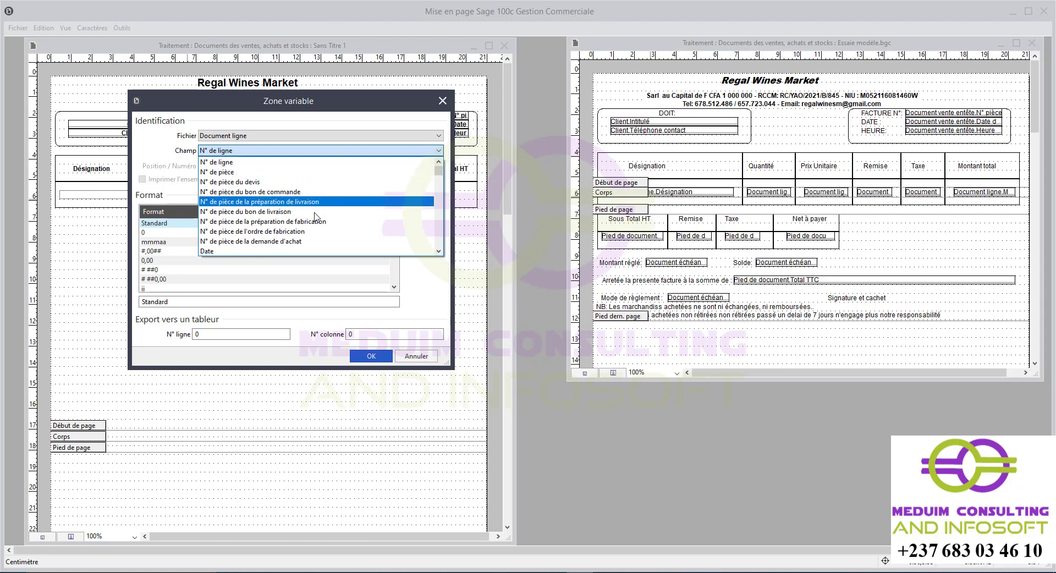
{"action": "scroll", "coordinate": [297, 217], "scroll_direction": "down", "scroll_amount": 3}
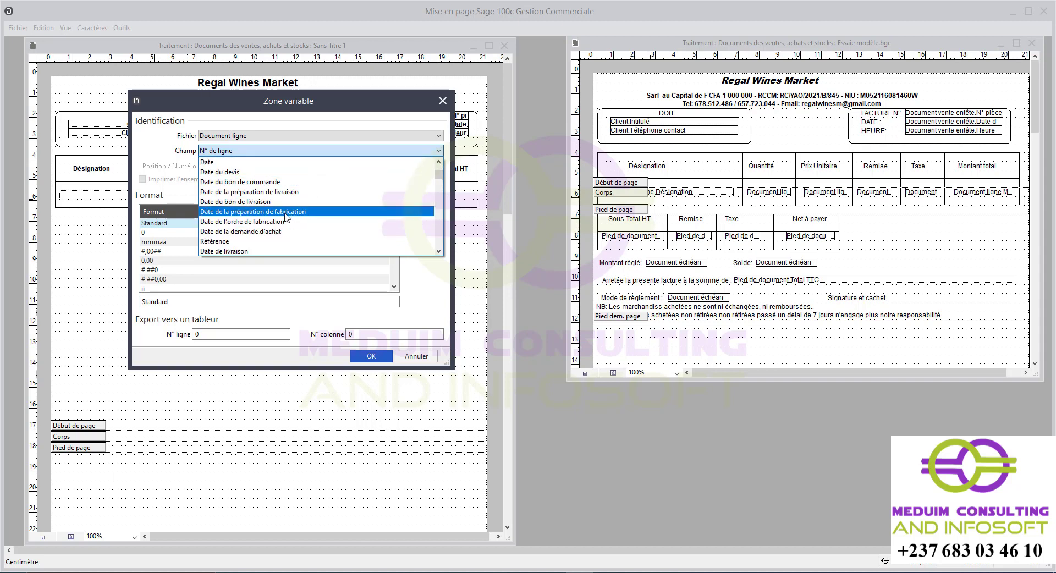
{"action": "scroll", "coordinate": [275, 220], "scroll_direction": "down", "scroll_amount": 1}
{"action": "scroll", "coordinate": [263, 227], "scroll_direction": "down", "scroll_amount": 4}
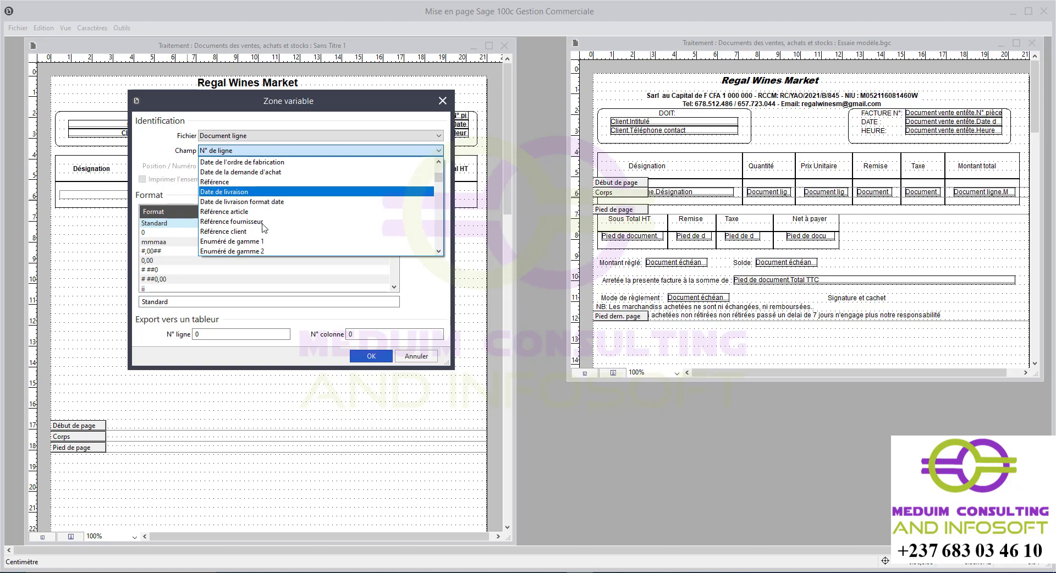
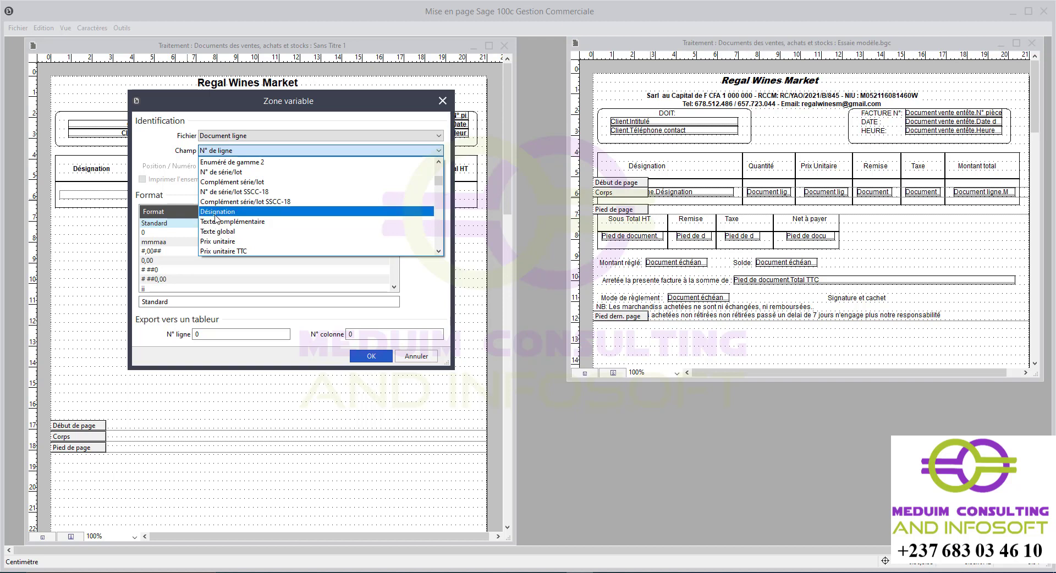
{"action": "left_click", "coordinate": [217, 212]}
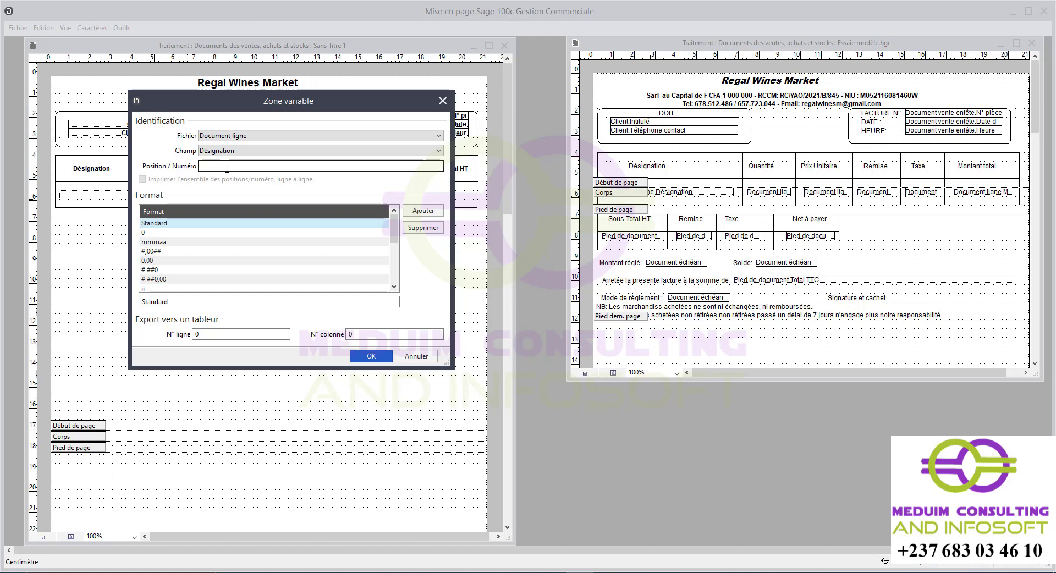
{"action": "left_click", "coordinate": [365, 358]}
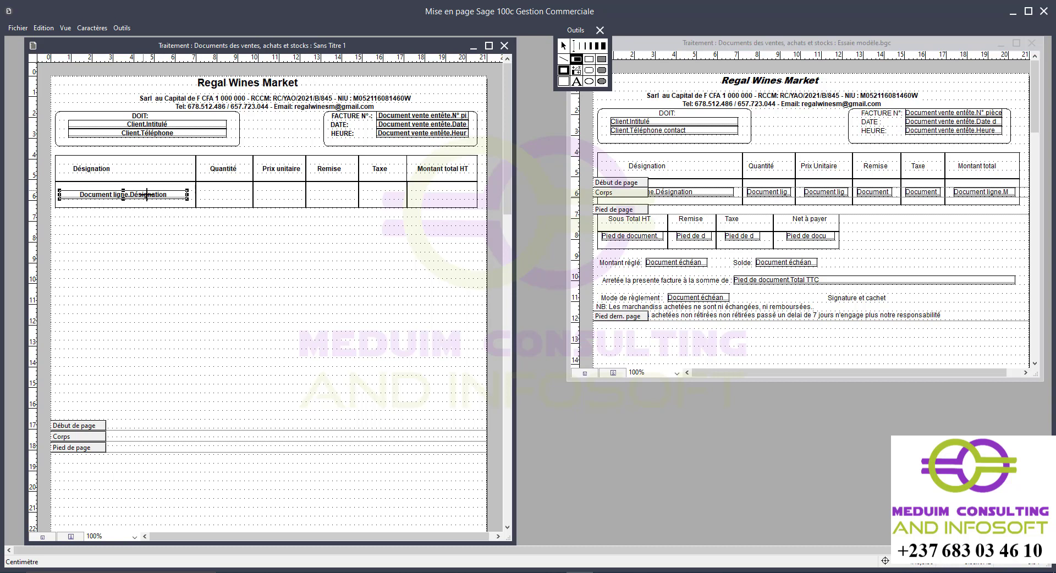
Reopen the settings of the Document ligne.Désignation zone to review its Position / Numéro field.
{"action": "left_click", "coordinate": [565, 45]}
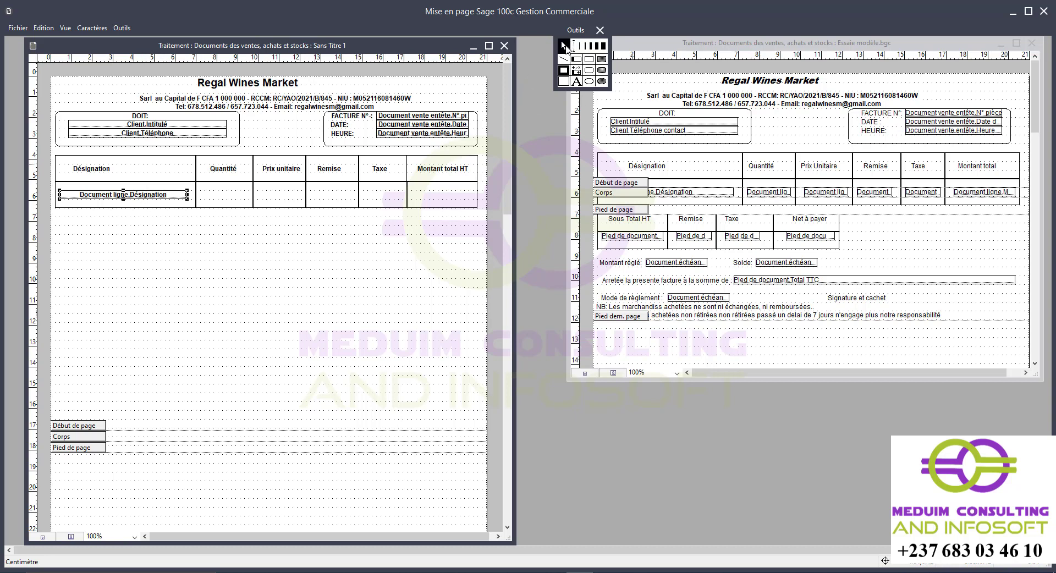
{"action": "double_click", "coordinate": [147, 197]}
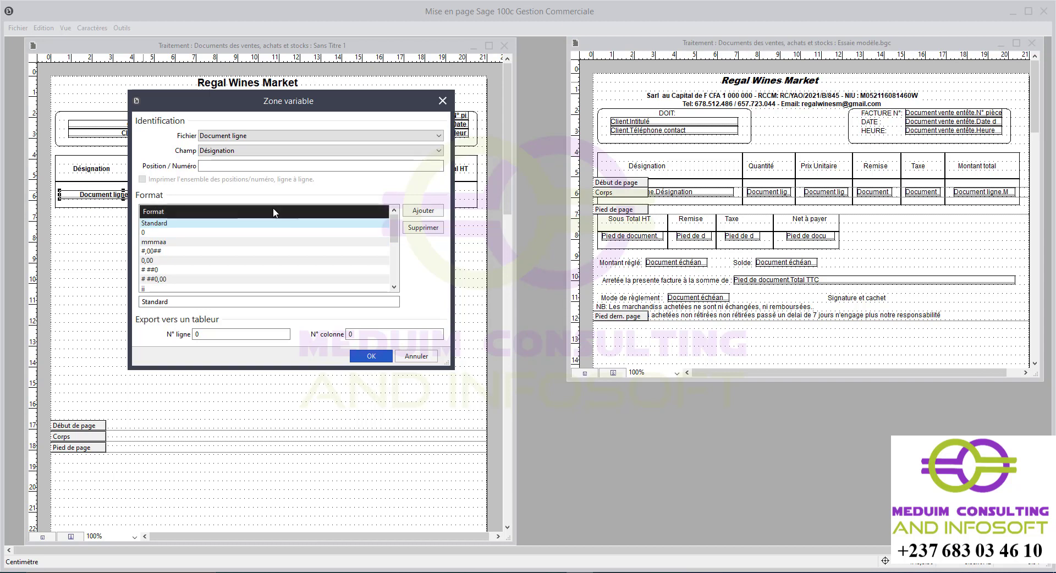
{"action": "left_click", "coordinate": [217, 167]}
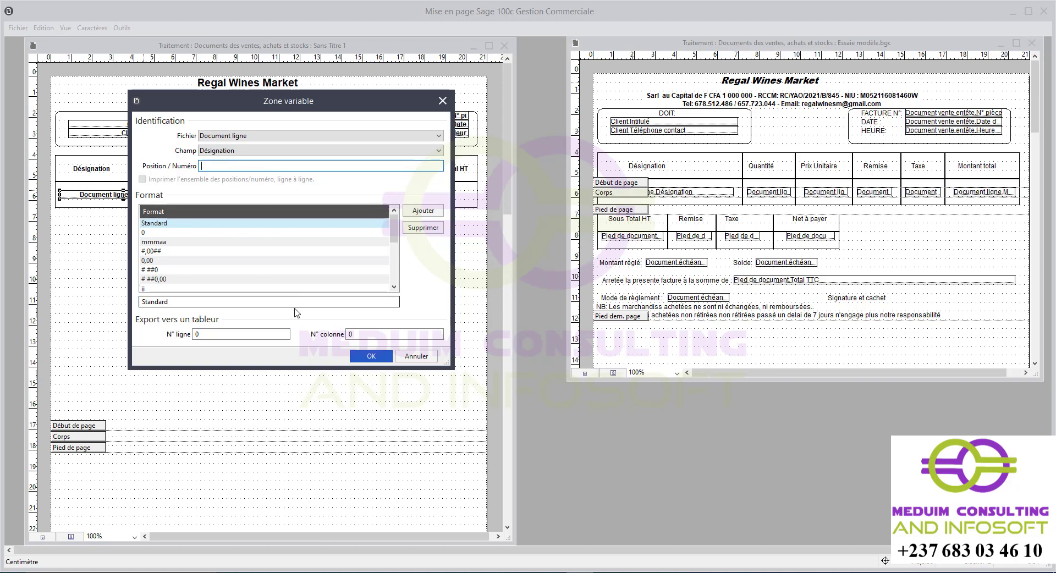
{"action": "left_click", "coordinate": [367, 355]}
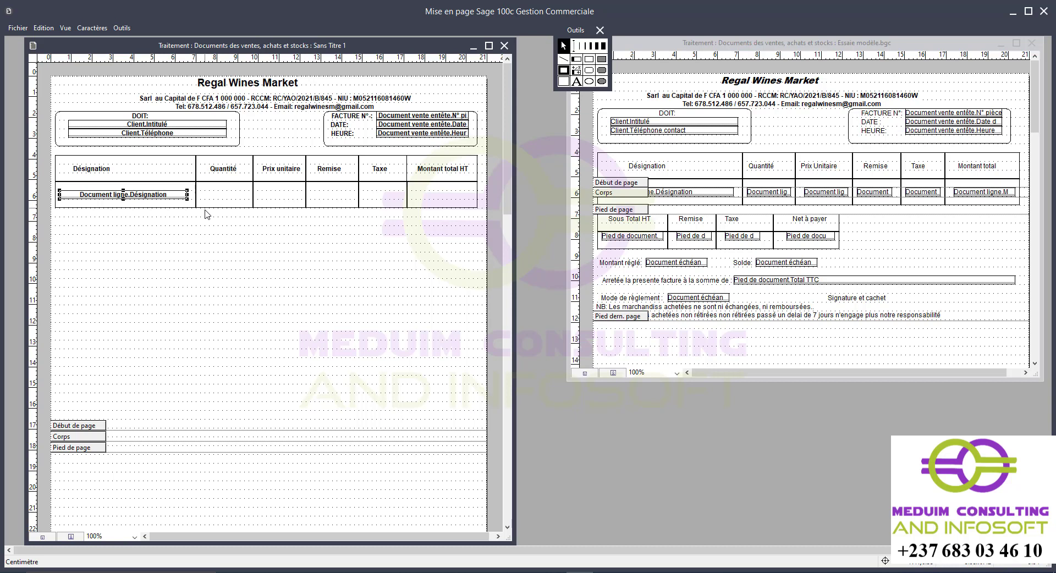
Copy the Désignation zone into the cell under "Quantité", narrowed to the column, and set its field to Quantité.
{"action": "left_click_drag", "start_coordinate": [137, 197], "coordinate": [247, 196]}
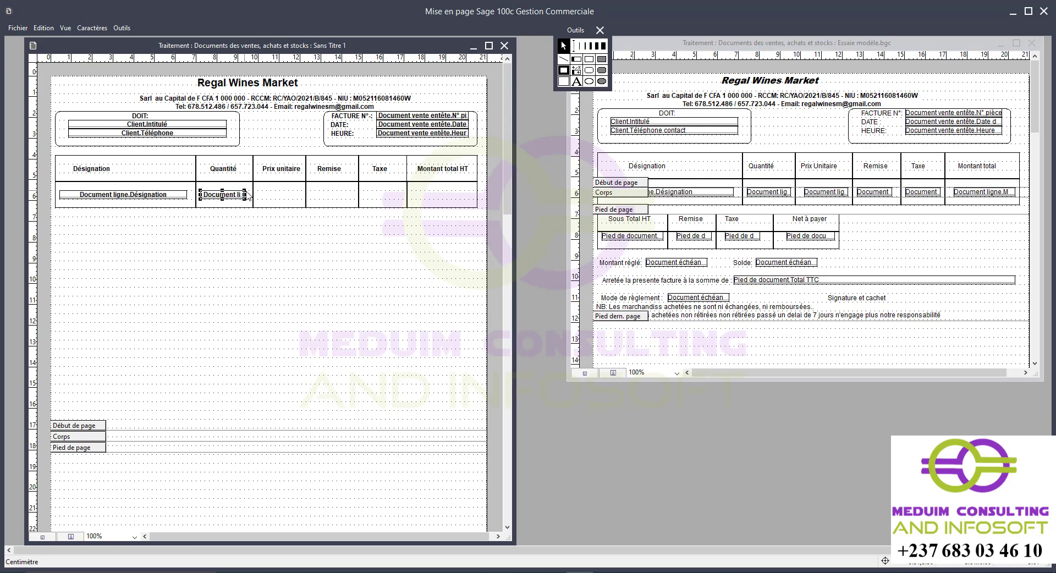
{"action": "double_click", "coordinate": [223, 196]}
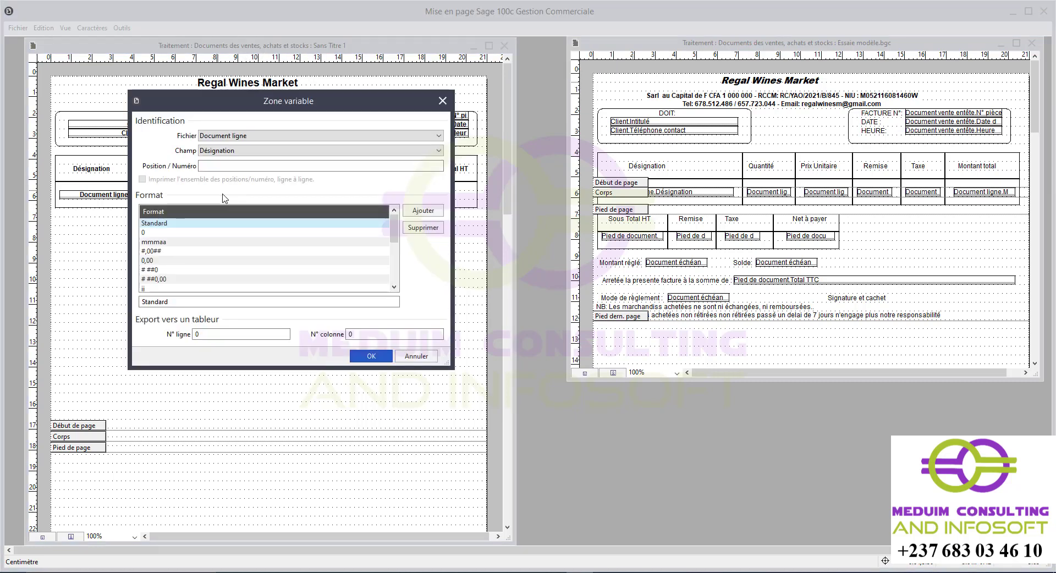
{"action": "left_click", "coordinate": [251, 150]}
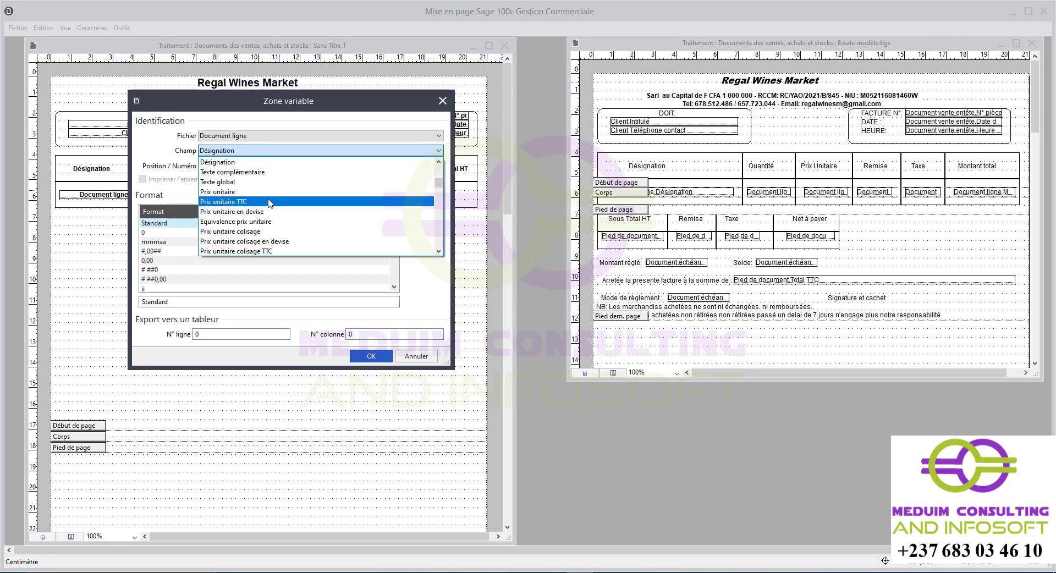
{"action": "scroll", "coordinate": [272, 203], "scroll_direction": "down", "scroll_amount": 1}
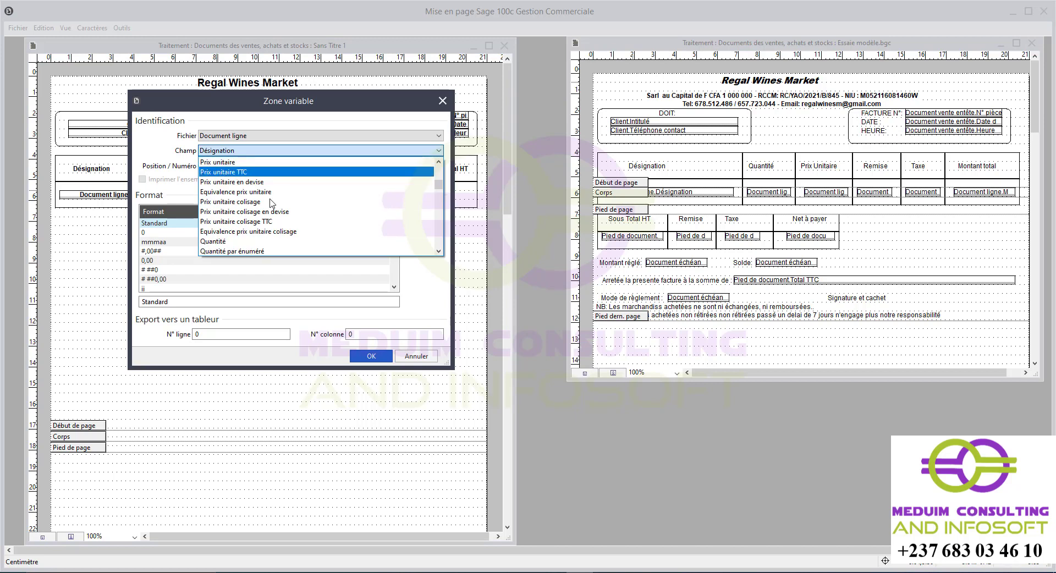
{"action": "left_click", "coordinate": [242, 241]}
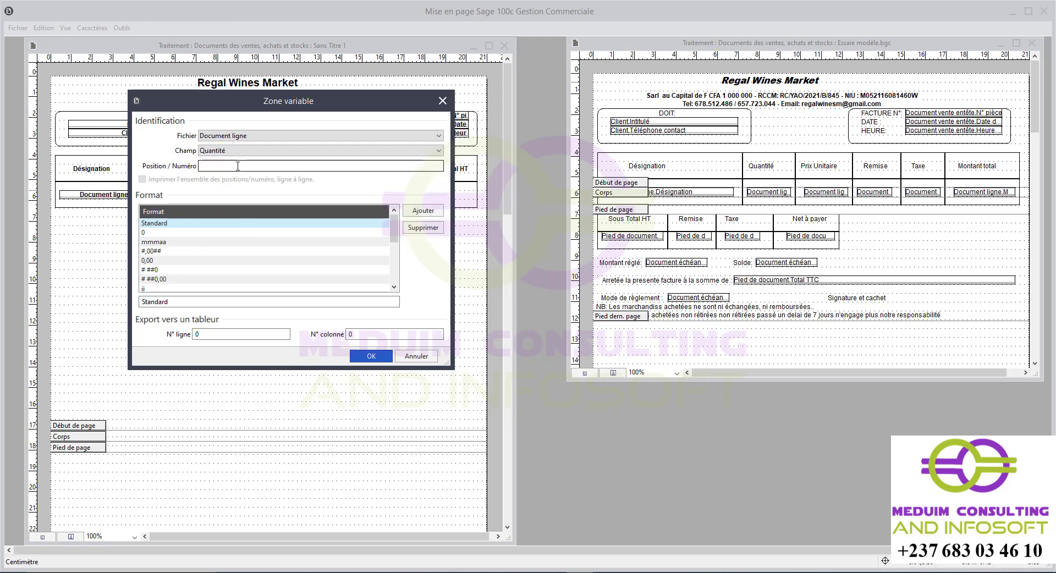
{"action": "left_click", "coordinate": [372, 356]}
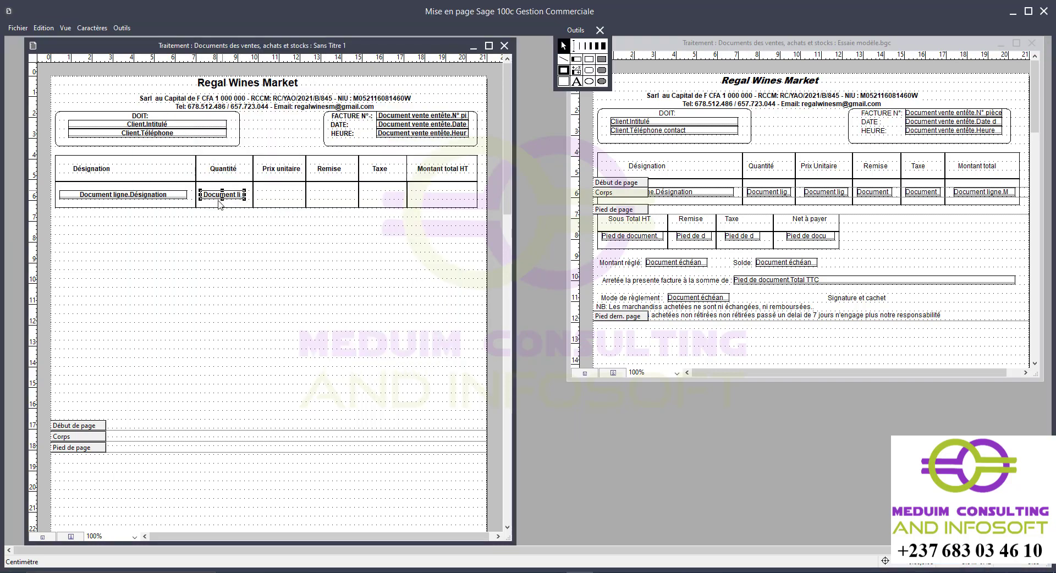
Copy the Quantité zone into the empty cell under "Prix unitaire" and open the copy's list of available fields.
{"action": "left_click_drag", "start_coordinate": [218, 195], "coordinate": [279, 194]}
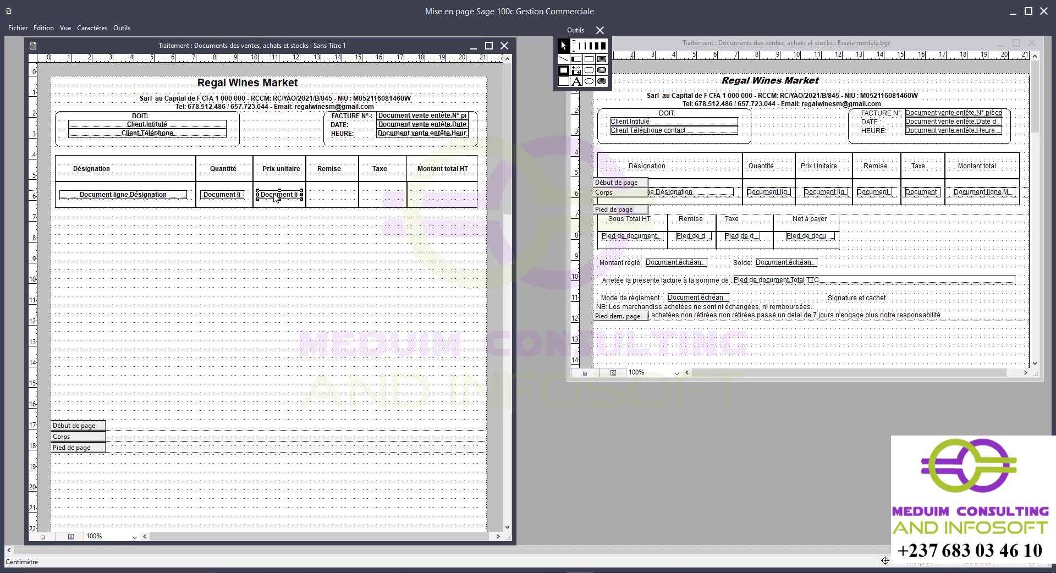
{"action": "double_click", "coordinate": [280, 195]}
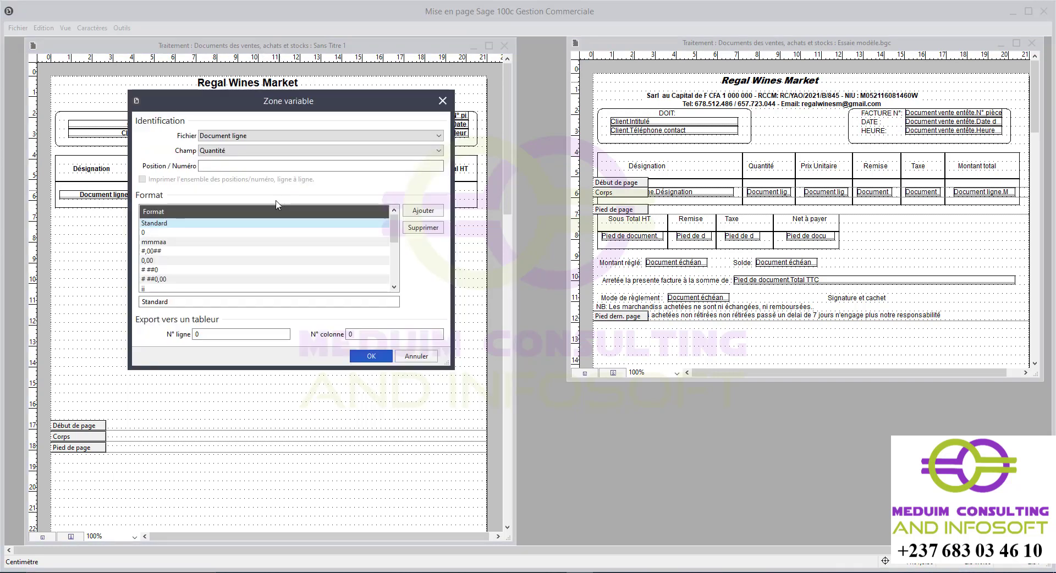
{"action": "left_click", "coordinate": [305, 152]}
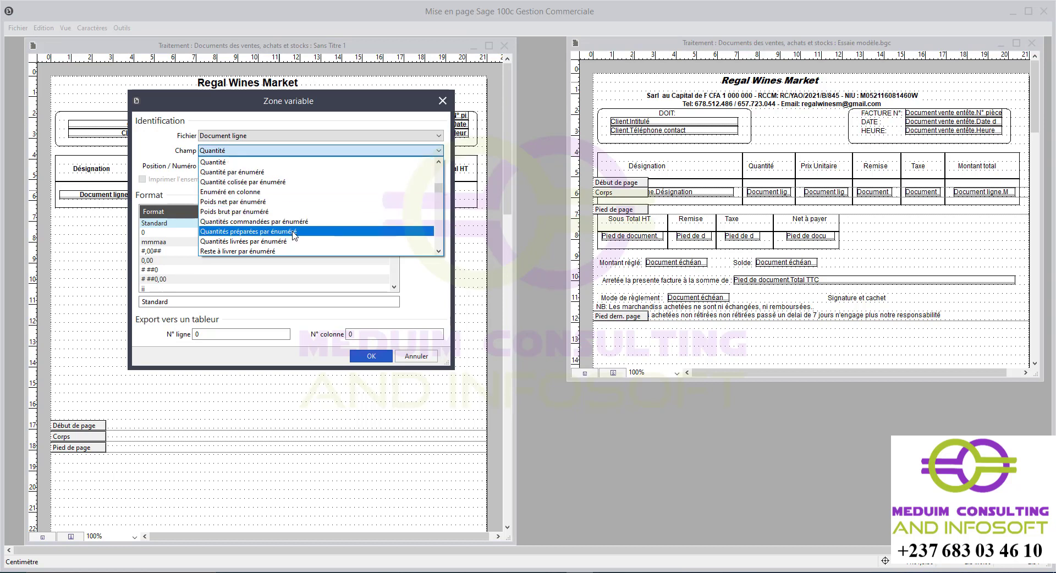
Look through the Document ligne fields for the unit price, amount, tax and discount entries.
{"action": "scroll", "coordinate": [292, 230], "scroll_direction": "down", "scroll_amount": 1}
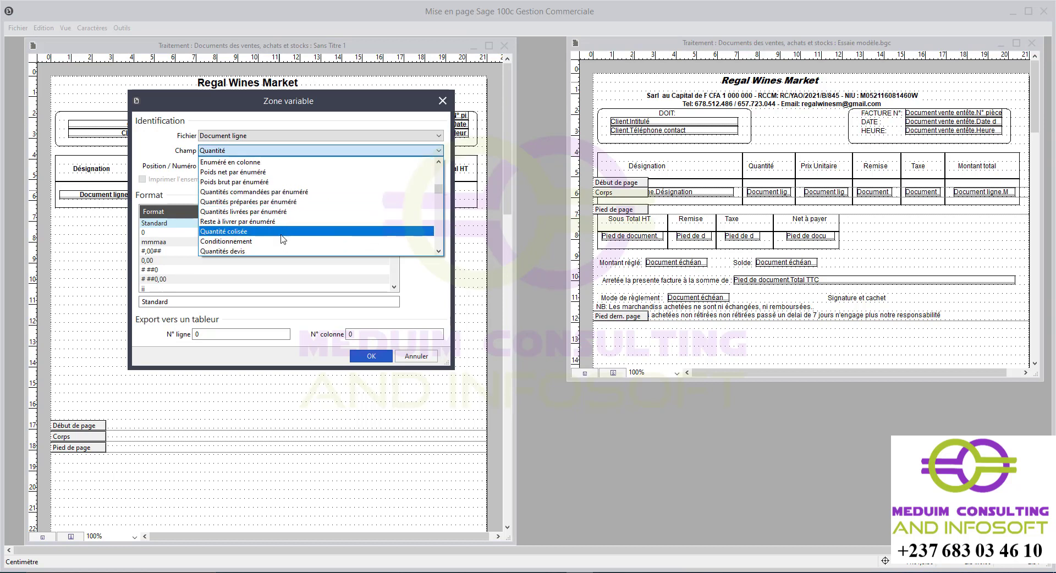
{"action": "scroll", "coordinate": [279, 230], "scroll_direction": "down", "scroll_amount": 1}
{"action": "scroll", "coordinate": [275, 227], "scroll_direction": "down", "scroll_amount": 3}
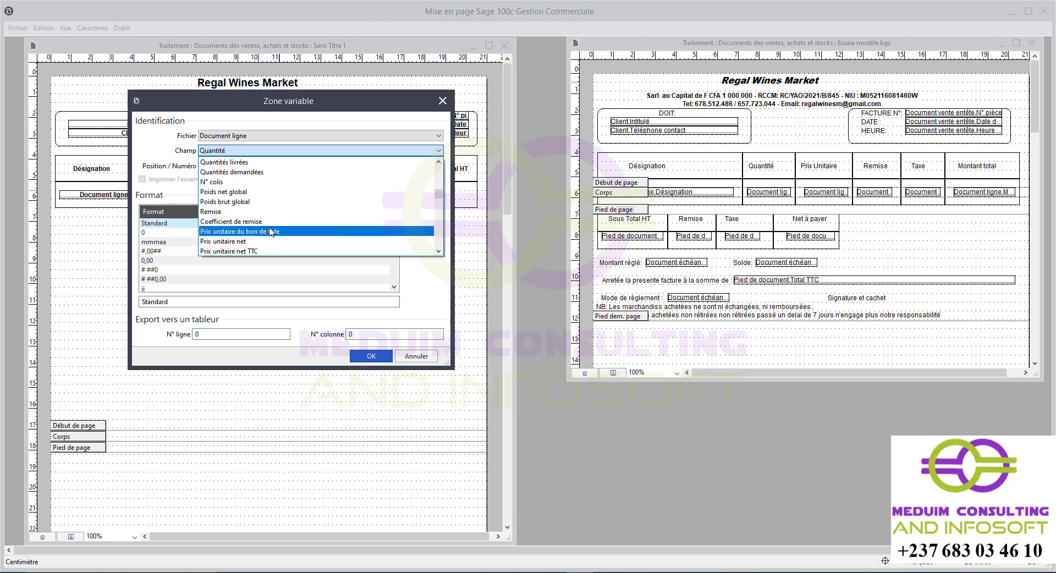
{"action": "scroll", "coordinate": [270, 226], "scroll_direction": "down", "scroll_amount": 1}
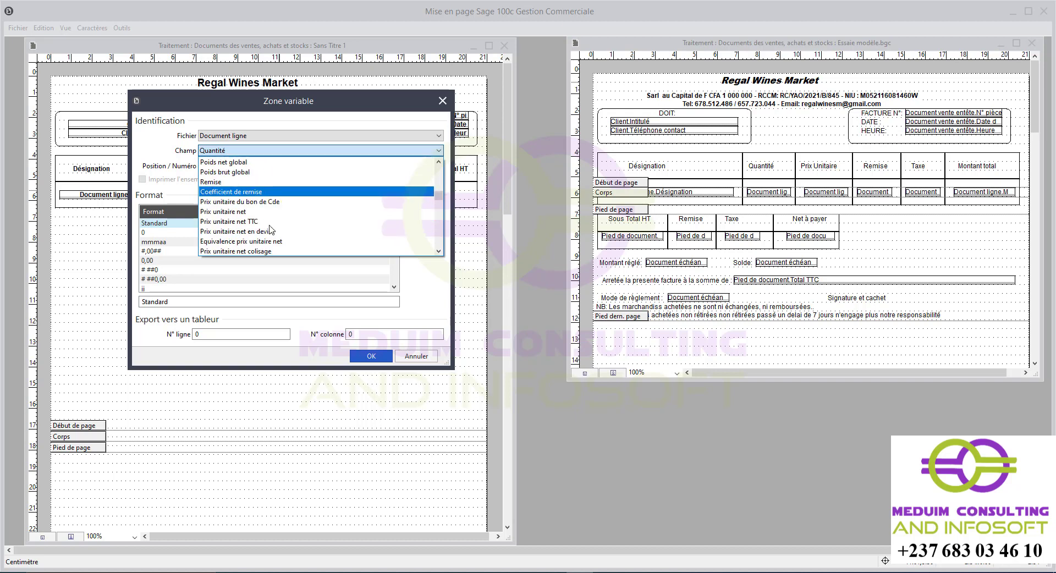
{"action": "scroll", "coordinate": [291, 210], "scroll_direction": "down", "scroll_amount": 1}
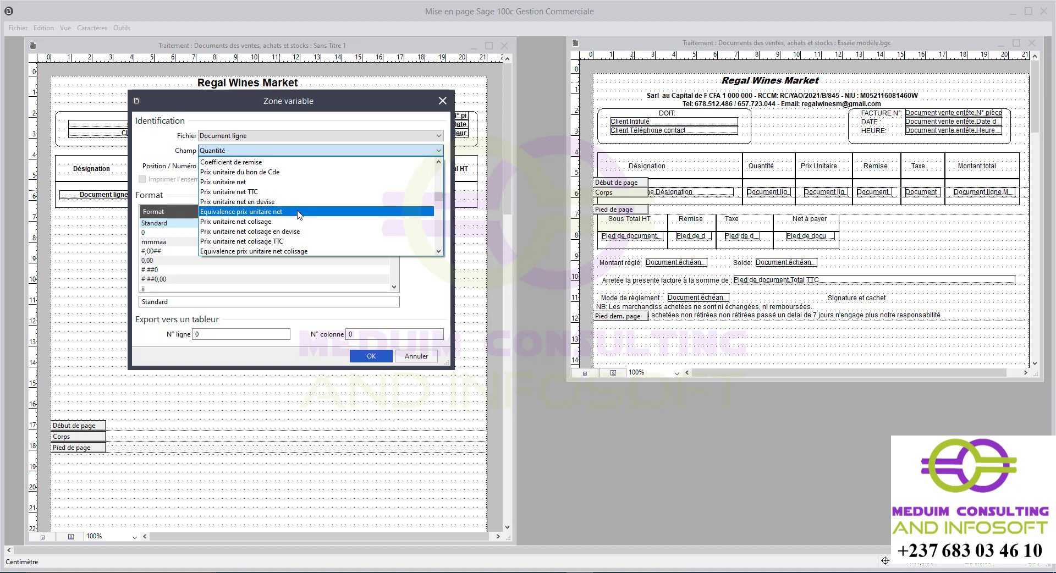
{"action": "scroll", "coordinate": [295, 213], "scroll_direction": "down", "scroll_amount": 1}
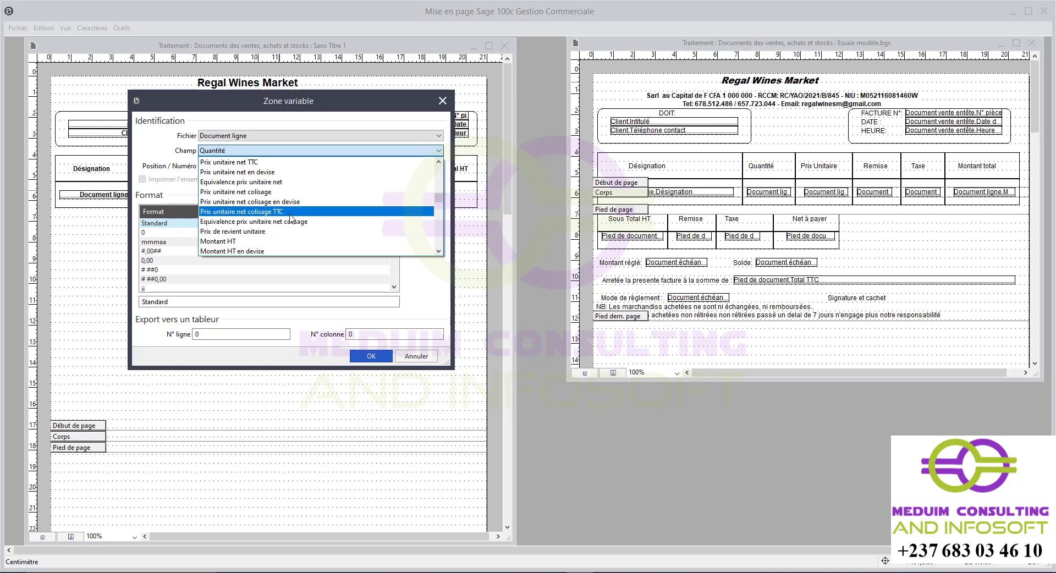
{"action": "scroll", "coordinate": [290, 218], "scroll_direction": "down", "scroll_amount": 3}
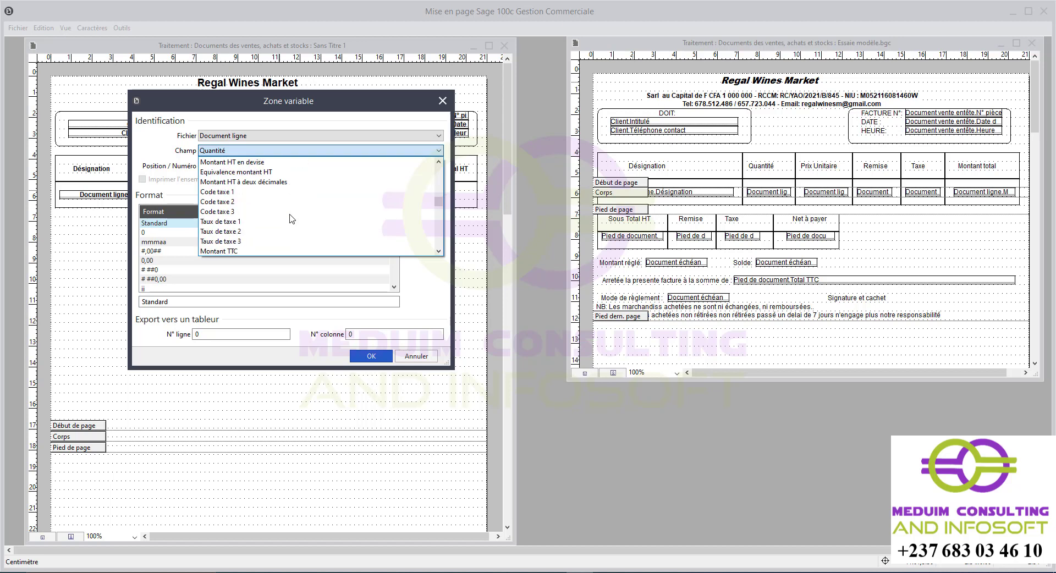
{"action": "scroll", "coordinate": [292, 219], "scroll_direction": "down", "scroll_amount": 1}
{"action": "scroll", "coordinate": [292, 219], "scroll_direction": "down", "scroll_amount": 1}
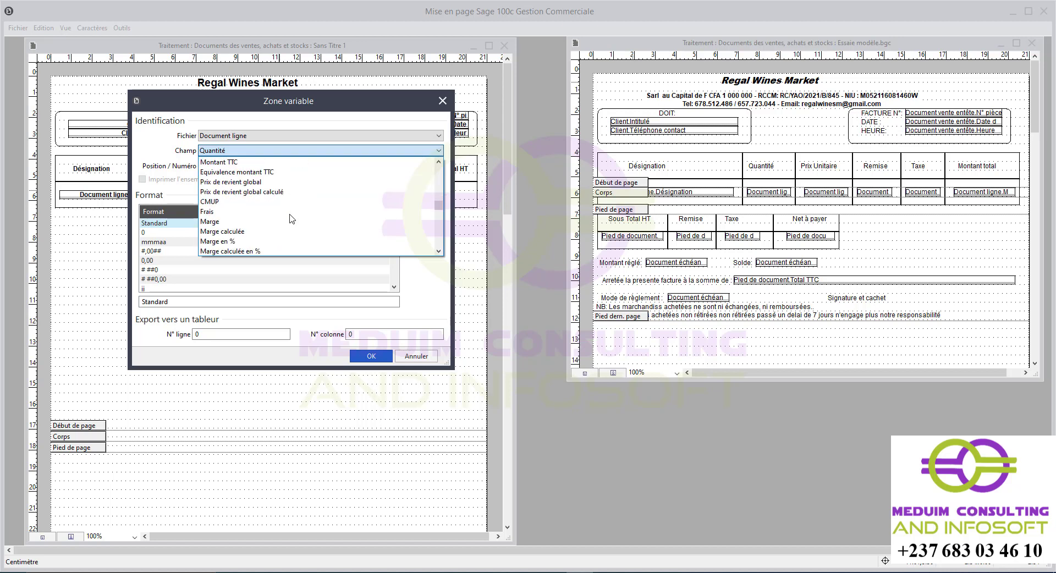
{"action": "scroll", "coordinate": [292, 219], "scroll_direction": "up", "scroll_amount": 1}
{"action": "scroll", "coordinate": [292, 219], "scroll_direction": "up", "scroll_amount": 2}
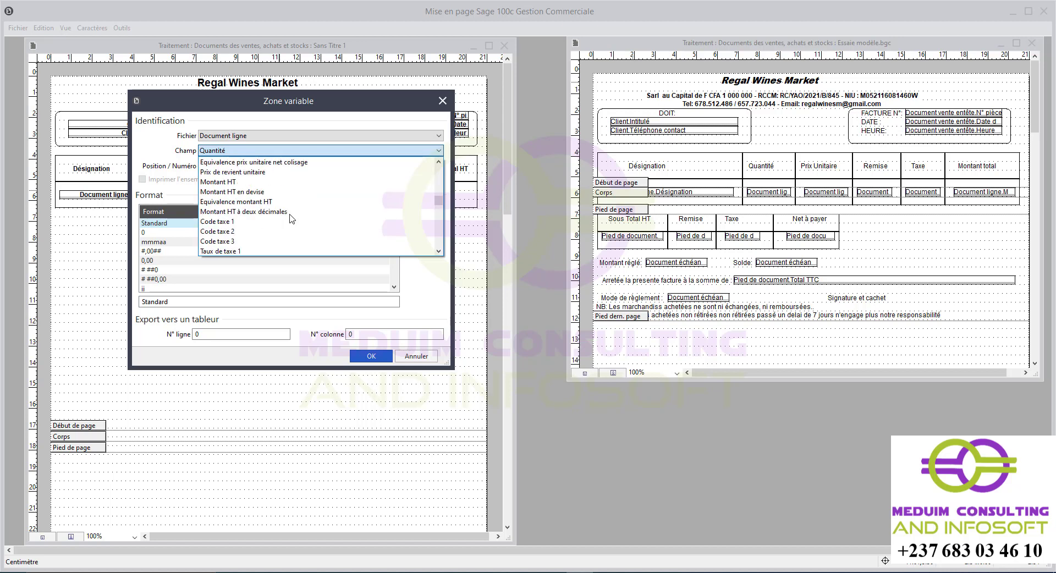
{"action": "scroll", "coordinate": [292, 219], "scroll_direction": "up", "scroll_amount": 2}
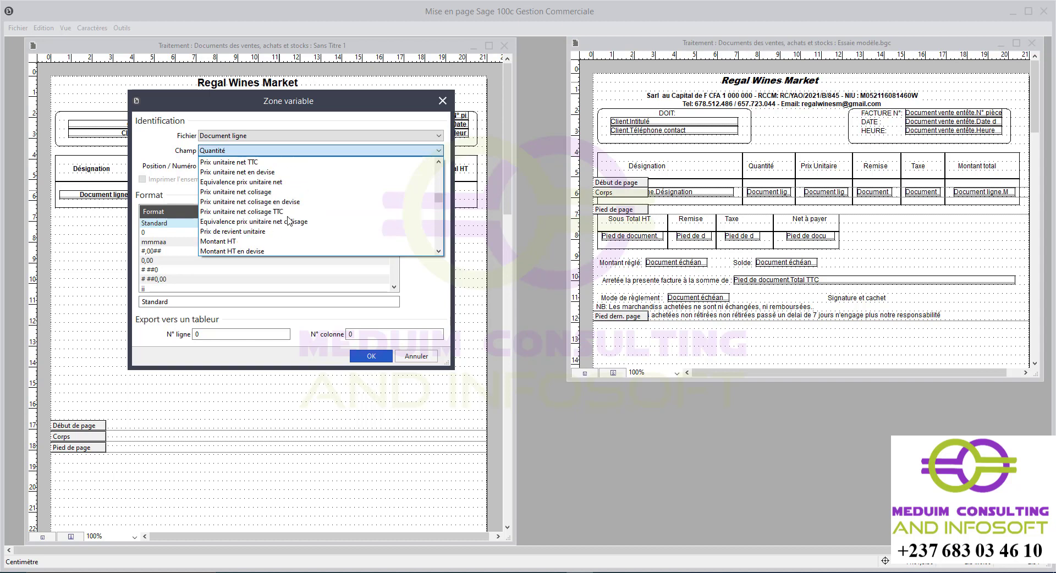
{"action": "scroll", "coordinate": [288, 221], "scroll_direction": "up", "scroll_amount": 1}
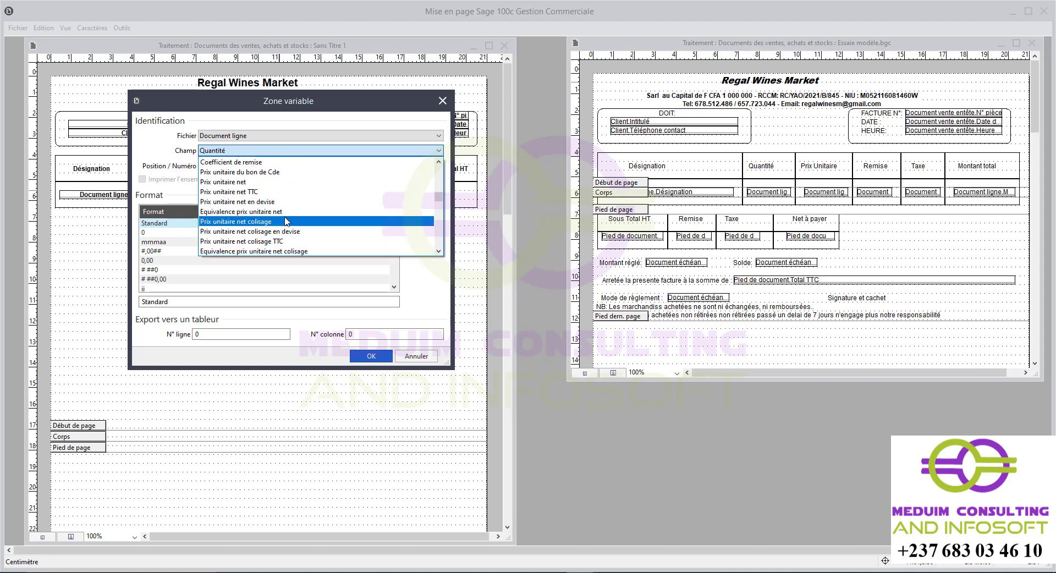
{"action": "scroll", "coordinate": [286, 220], "scroll_direction": "up", "scroll_amount": 1}
{"action": "scroll", "coordinate": [287, 220], "scroll_direction": "down", "scroll_amount": 1}
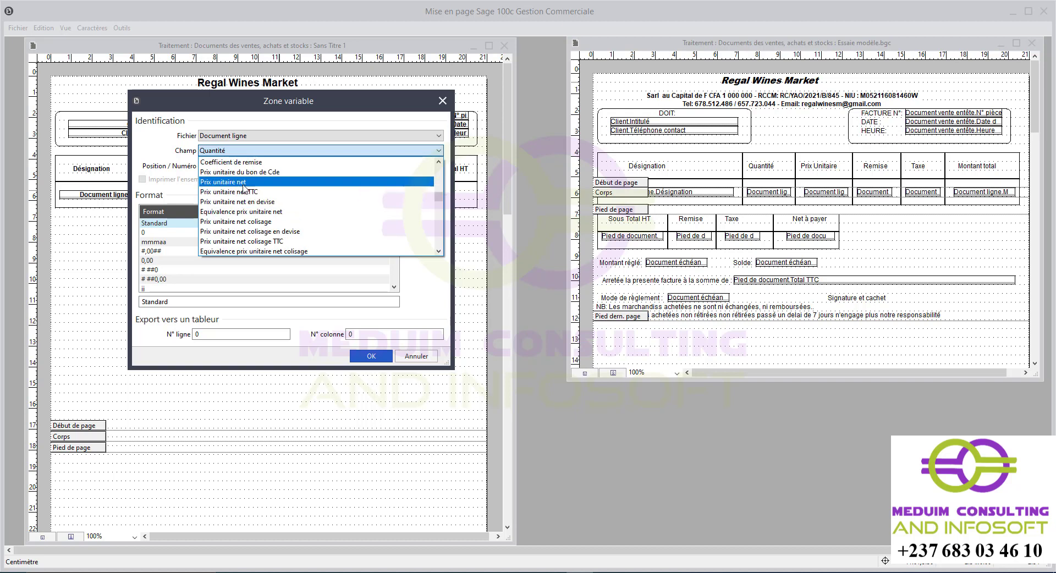
{"action": "scroll", "coordinate": [260, 208], "scroll_direction": "down", "scroll_amount": 1}
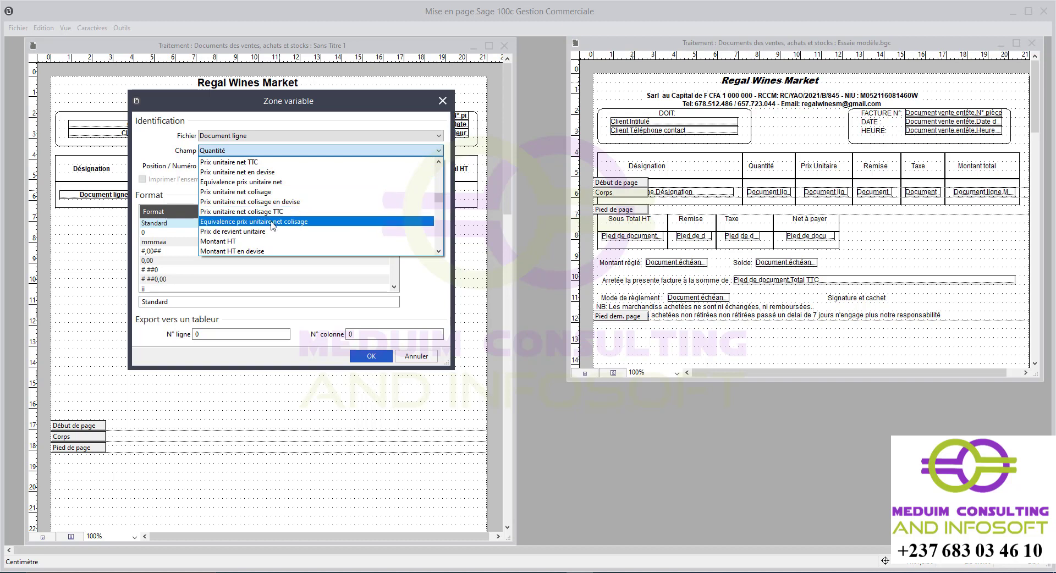
{"action": "scroll", "coordinate": [274, 226], "scroll_direction": "down", "scroll_amount": 1}
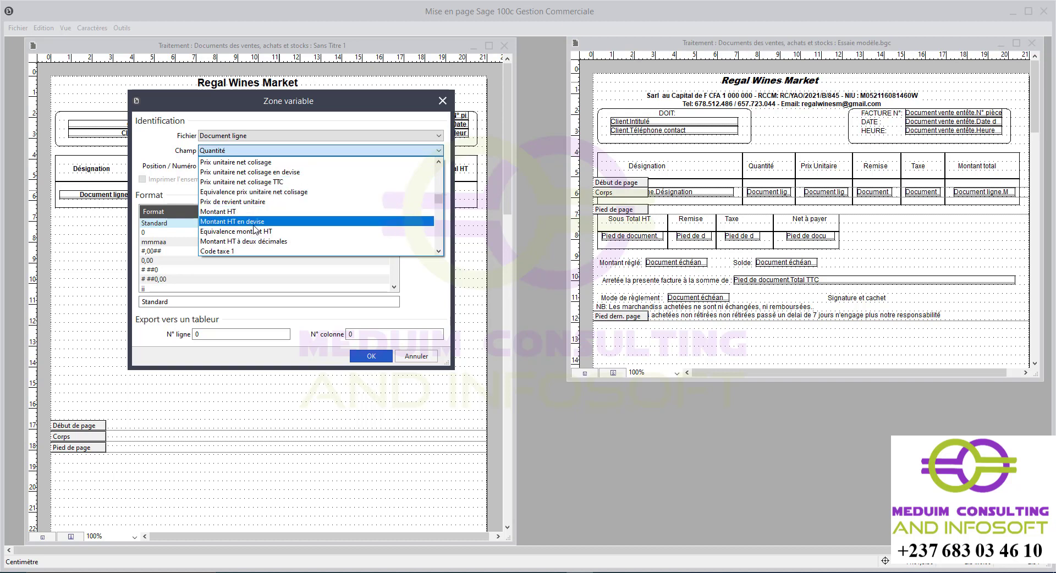
{"action": "scroll", "coordinate": [259, 241], "scroll_direction": "down", "scroll_amount": 1}
{"action": "scroll", "coordinate": [259, 240], "scroll_direction": "down", "scroll_amount": 3}
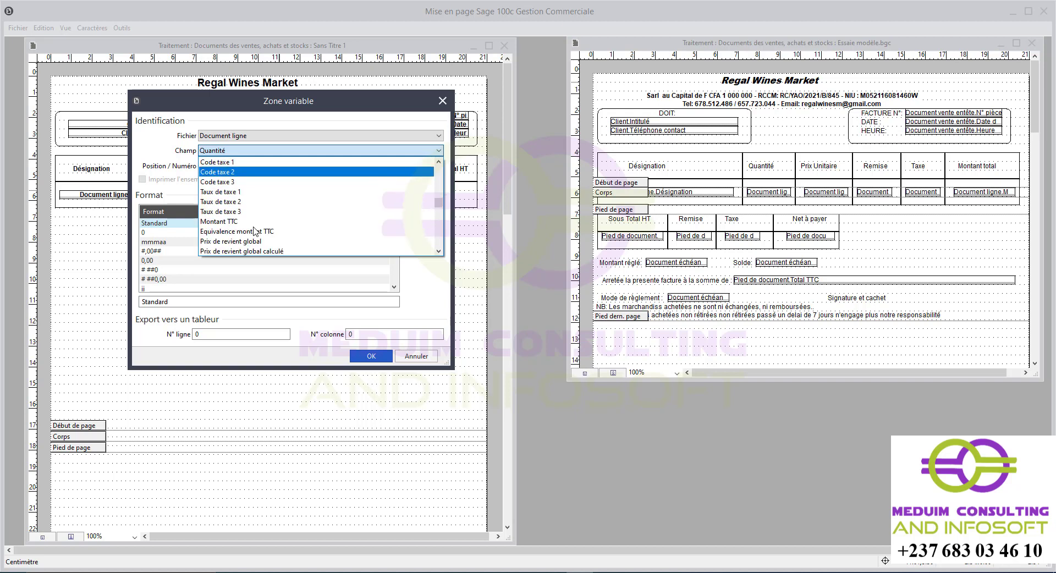
{"action": "scroll", "coordinate": [254, 231], "scroll_direction": "down", "scroll_amount": 5}
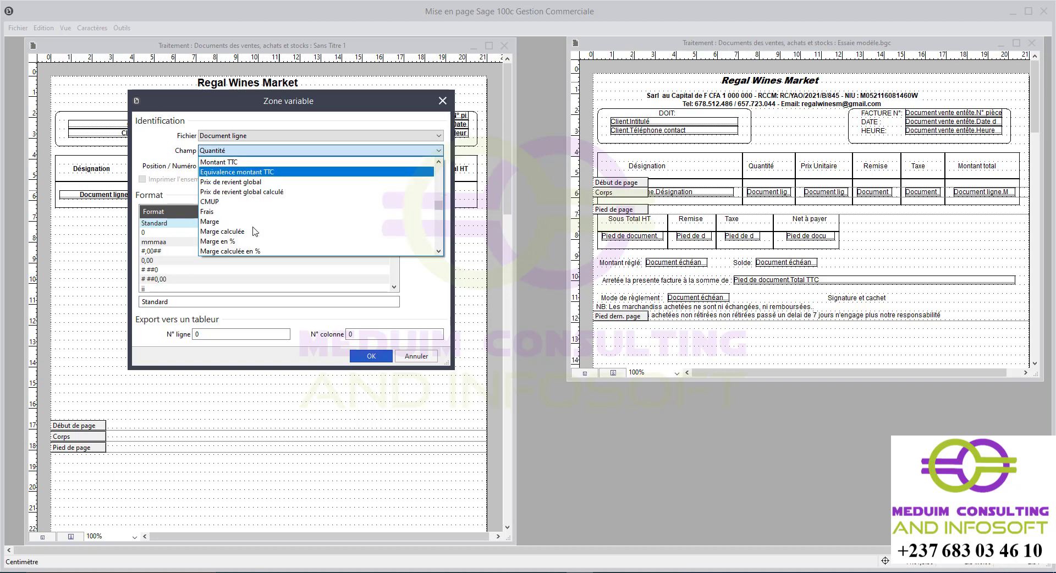
{"action": "scroll", "coordinate": [254, 231], "scroll_direction": "down", "scroll_amount": 2}
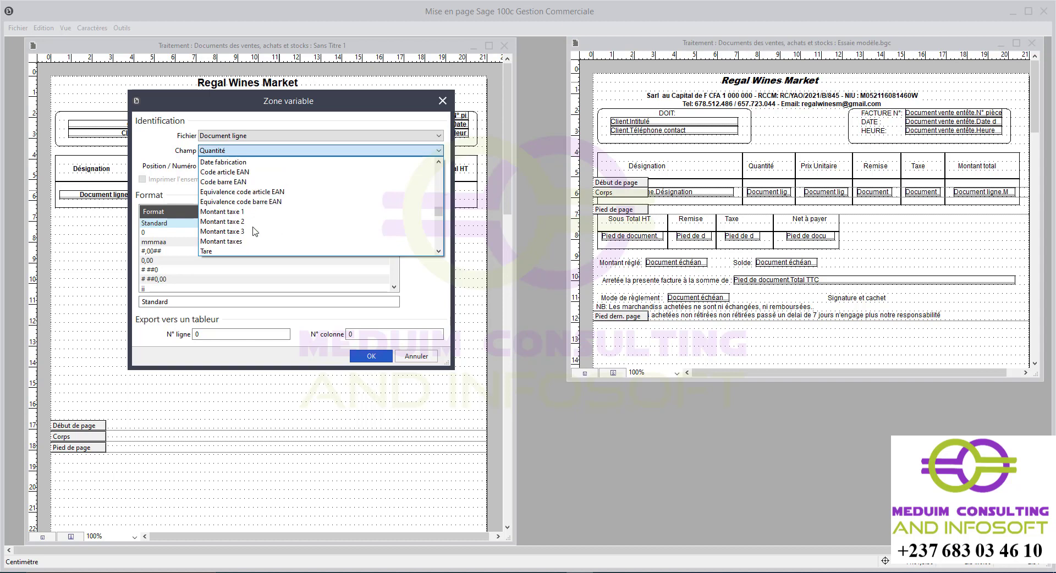
{"action": "scroll", "coordinate": [254, 231], "scroll_direction": "down", "scroll_amount": 4}
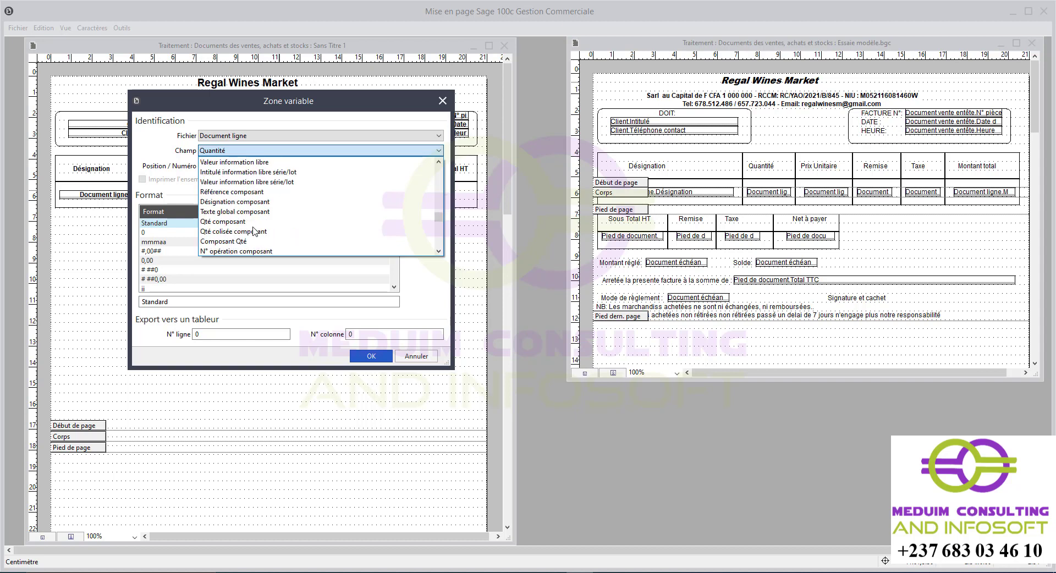
{"action": "scroll", "coordinate": [254, 231], "scroll_direction": "down", "scroll_amount": 5}
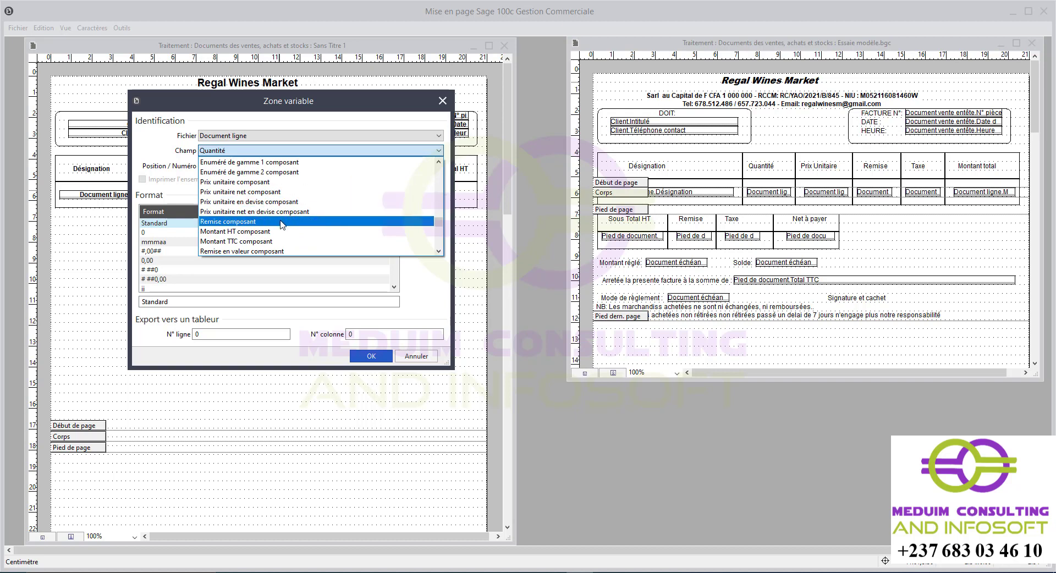
{"action": "scroll", "coordinate": [283, 226], "scroll_direction": "down", "scroll_amount": 3}
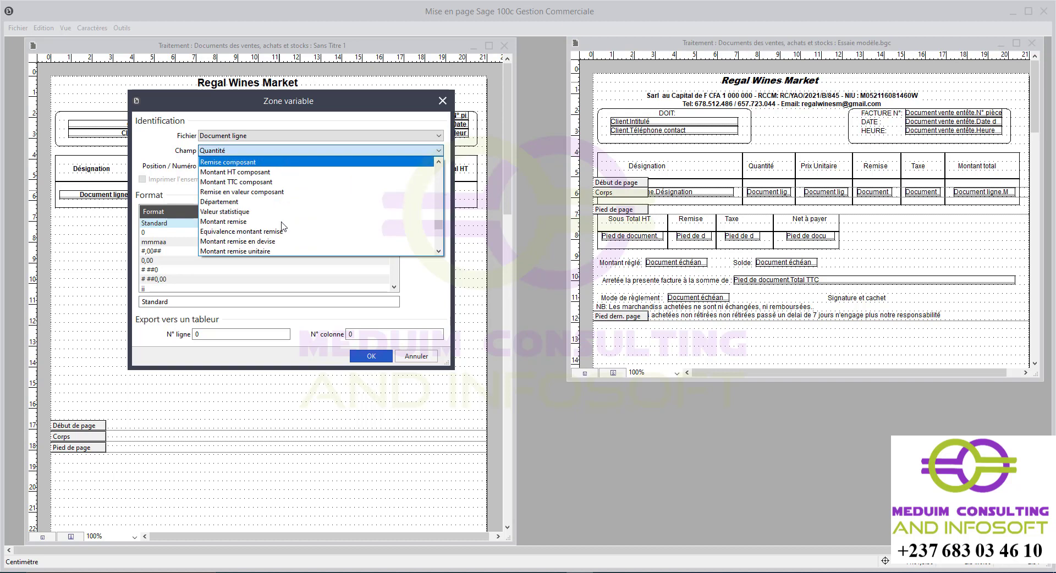
{"action": "scroll", "coordinate": [284, 226], "scroll_direction": "down", "scroll_amount": 1}
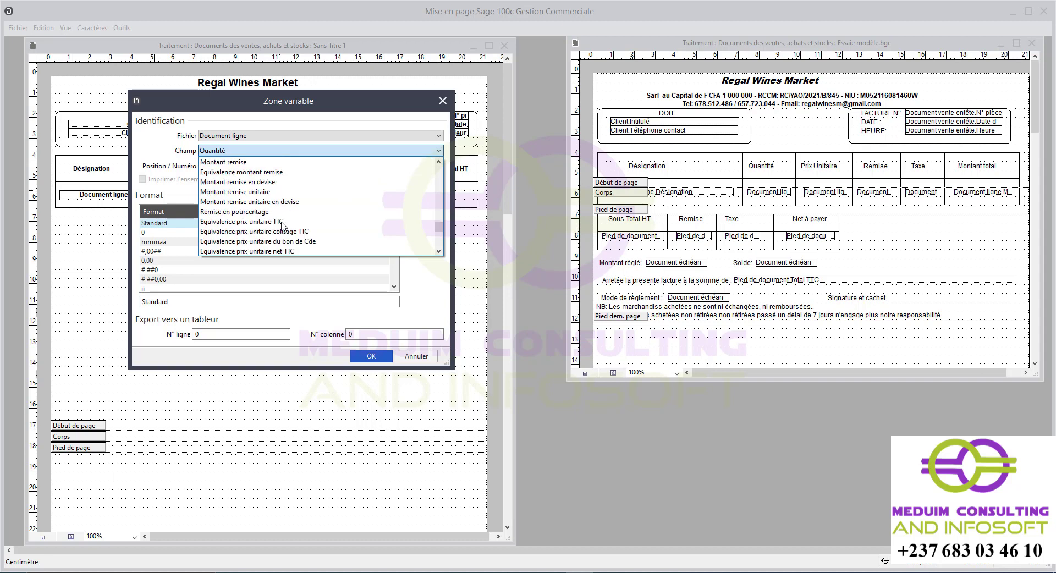
{"action": "scroll", "coordinate": [283, 225], "scroll_direction": "down", "scroll_amount": 3}
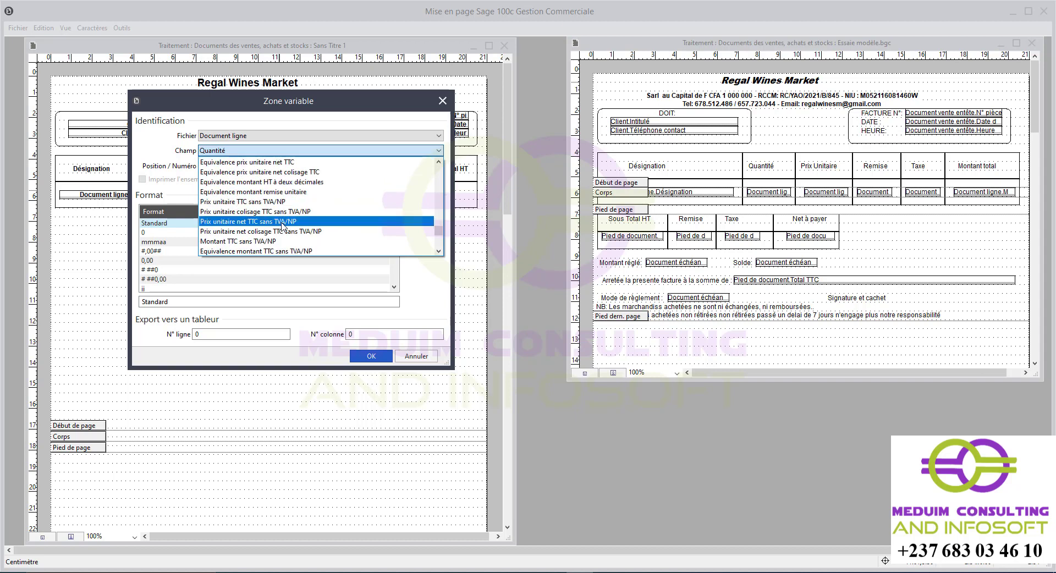
{"action": "scroll", "coordinate": [291, 240], "scroll_direction": "down", "scroll_amount": 1}
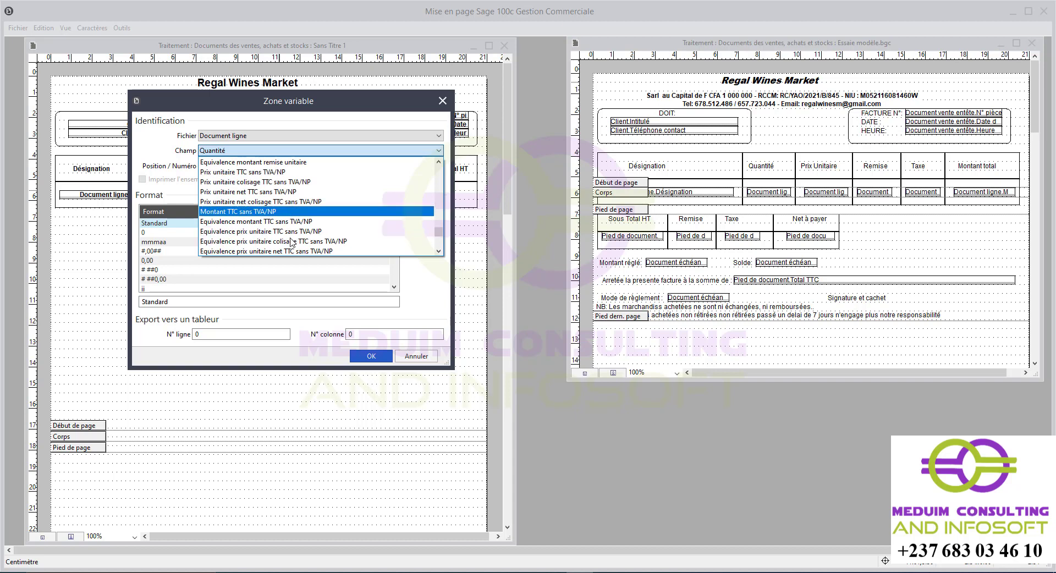
{"action": "scroll", "coordinate": [292, 242], "scroll_direction": "down", "scroll_amount": 3}
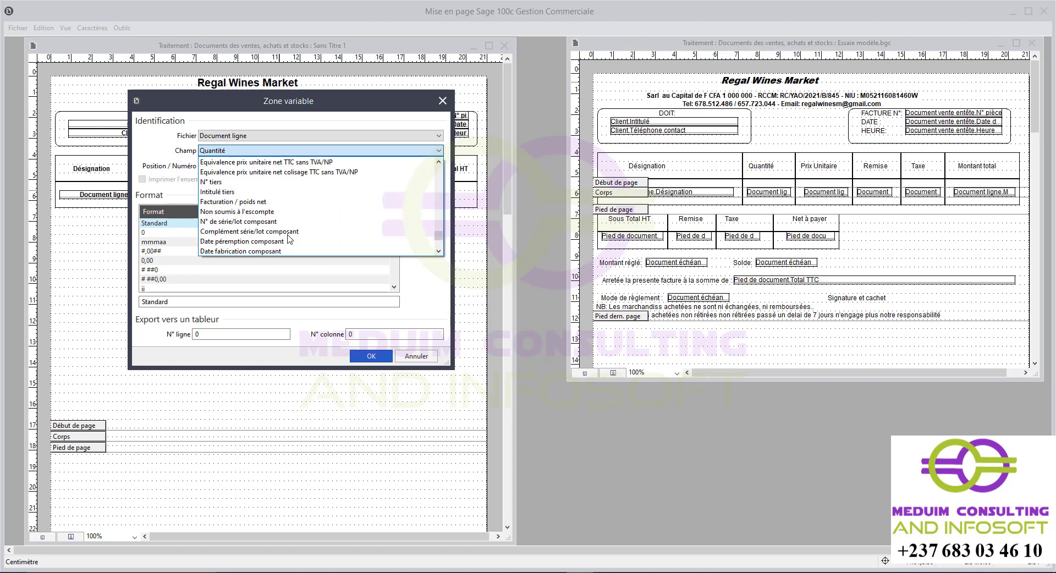
{"action": "scroll", "coordinate": [288, 238], "scroll_direction": "down", "scroll_amount": 5}
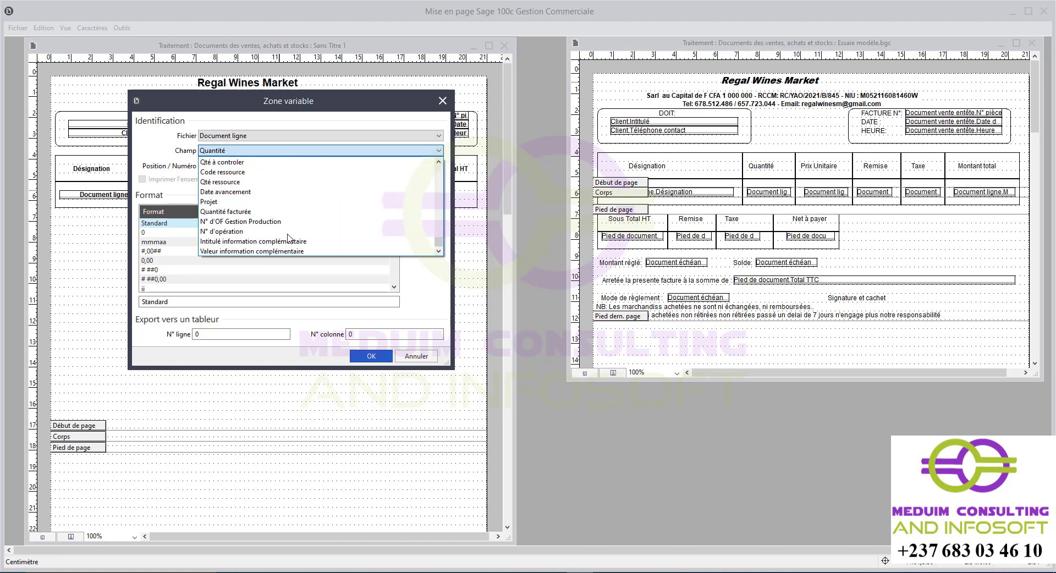
Set the field of the zone under "Prix unitaire" to Prix unitaire and validate the zone.
{"action": "scroll", "coordinate": [319, 214], "scroll_direction": "up", "scroll_amount": 10}
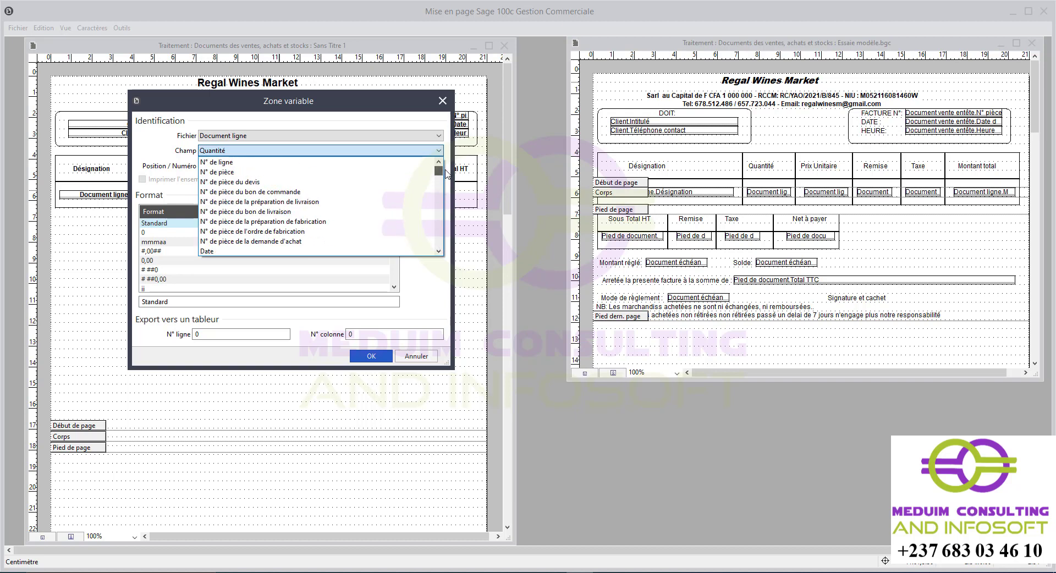
{"action": "scroll", "coordinate": [324, 208], "scroll_direction": "down", "scroll_amount": 2}
{"action": "scroll", "coordinate": [254, 223], "scroll_direction": "down", "scroll_amount": 2}
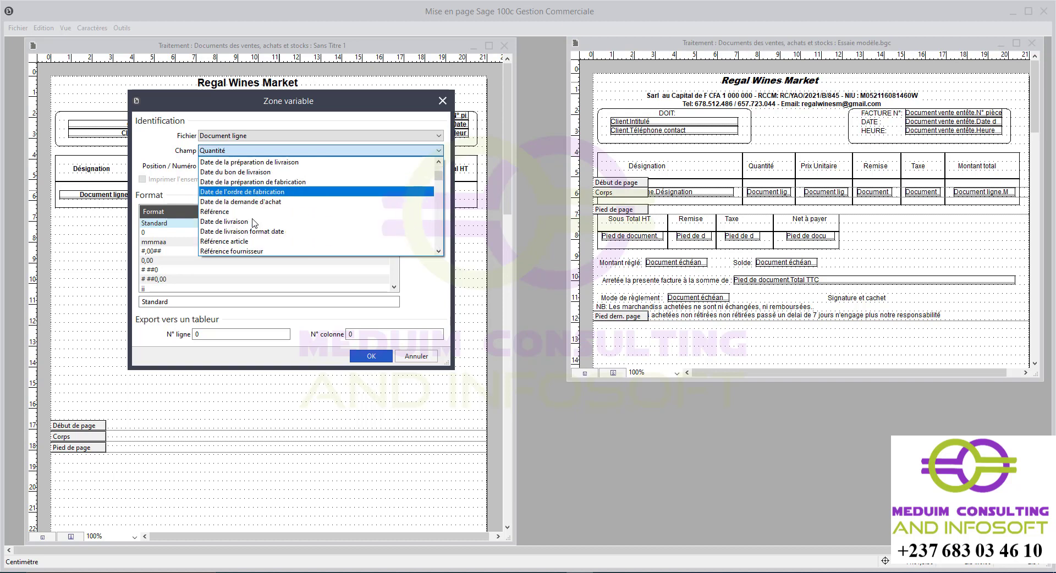
{"action": "scroll", "coordinate": [255, 224], "scroll_direction": "down", "scroll_amount": 2}
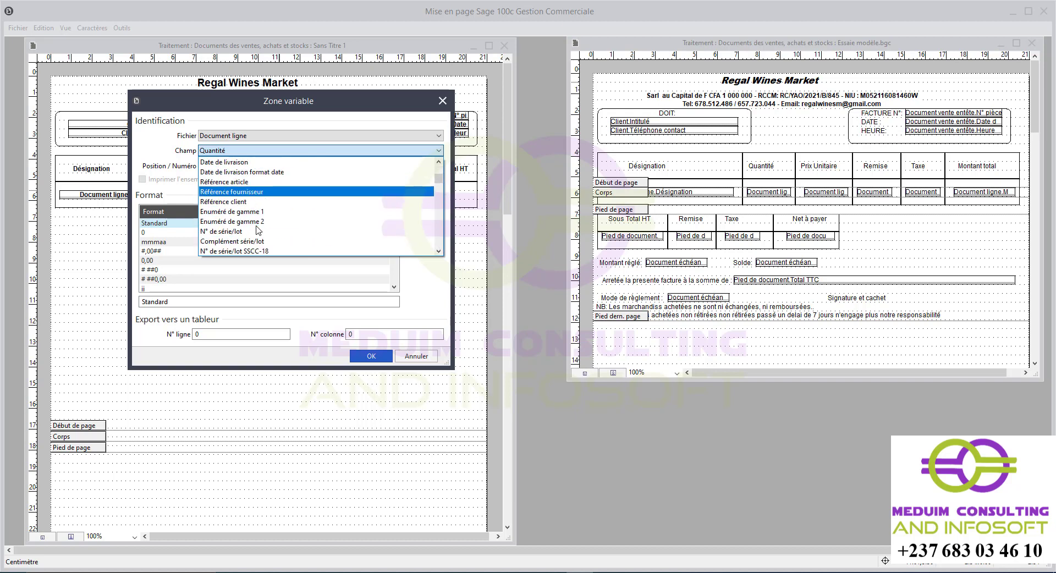
{"action": "scroll", "coordinate": [257, 230], "scroll_direction": "down", "scroll_amount": 3}
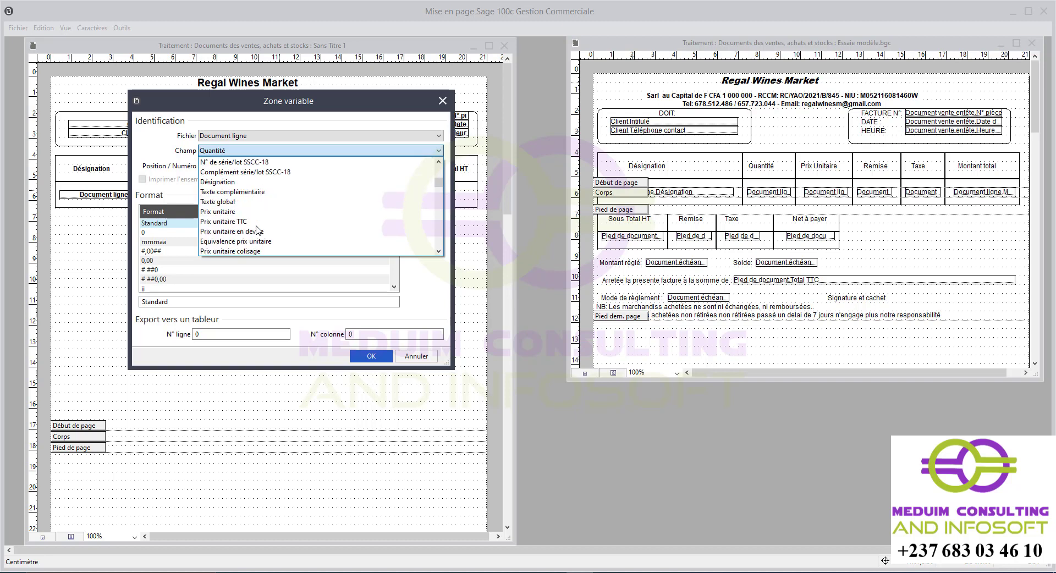
{"action": "left_click", "coordinate": [213, 212]}
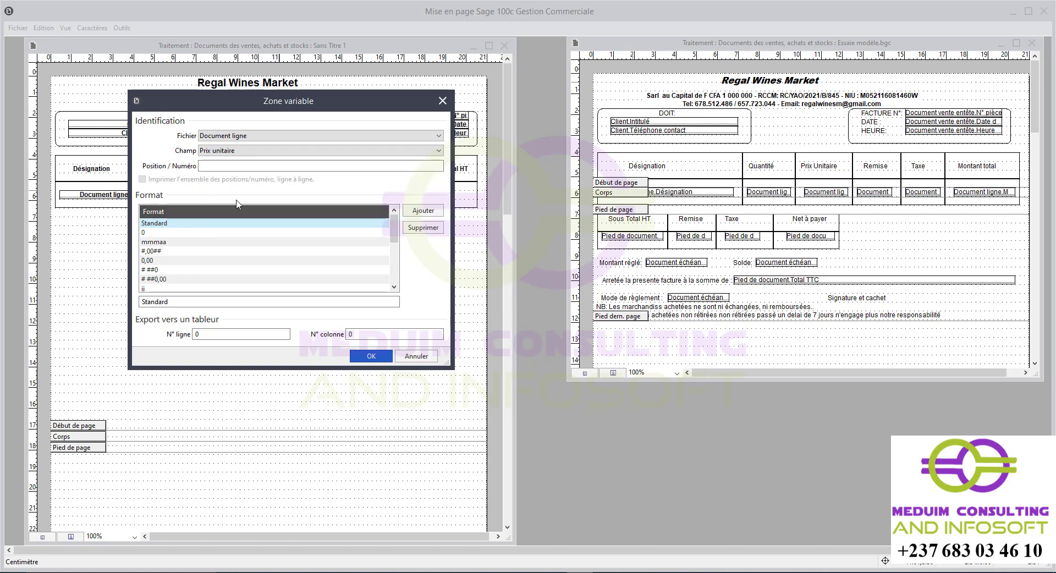
{"action": "left_click", "coordinate": [372, 357]}
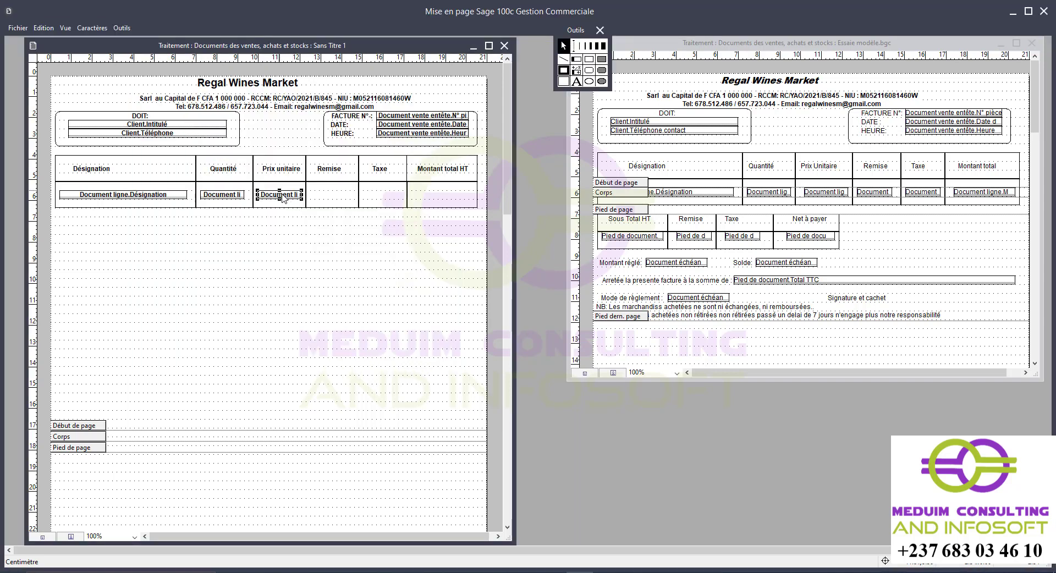
Copy the Prix unitaire zone into the empty cell under "Remise" and set the copy's Document ligne field to Remise.
{"action": "left_click_drag", "start_coordinate": [283, 198], "coordinate": [335, 196]}
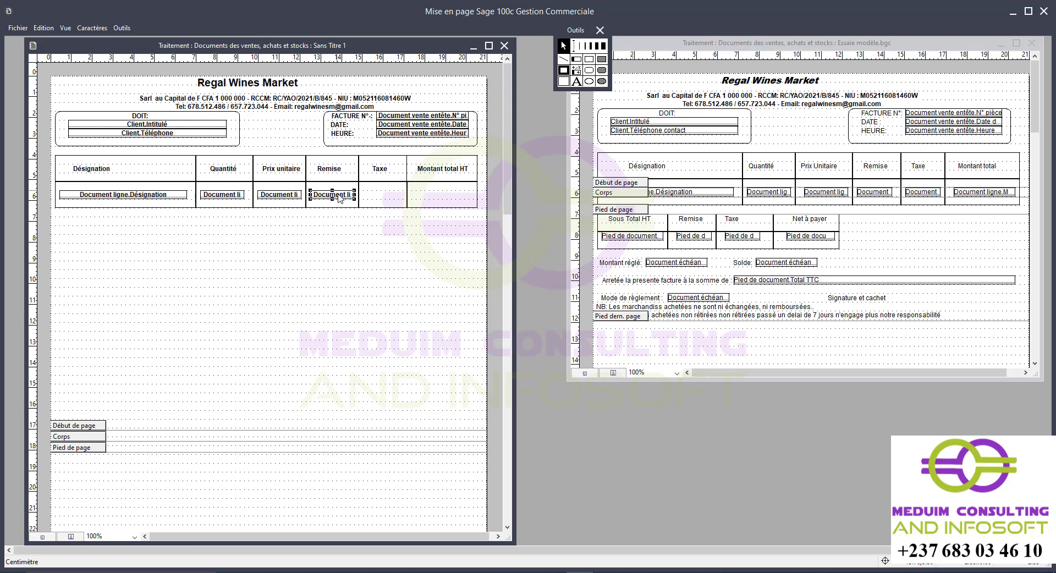
{"action": "double_click", "coordinate": [340, 199]}
{"action": "left_click", "coordinate": [263, 151]}
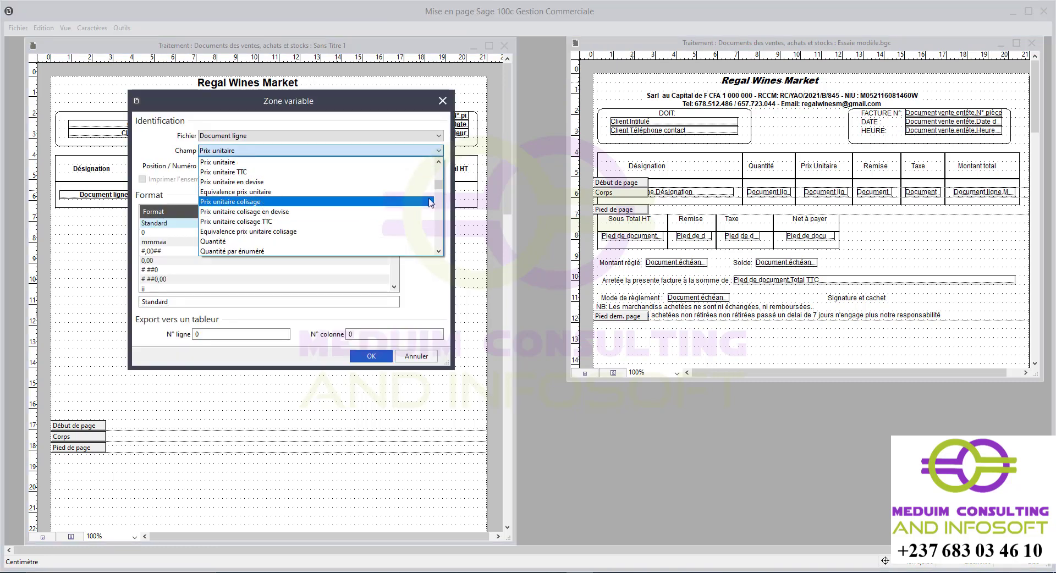
{"action": "scroll", "coordinate": [358, 199], "scroll_direction": "up", "scroll_amount": 5}
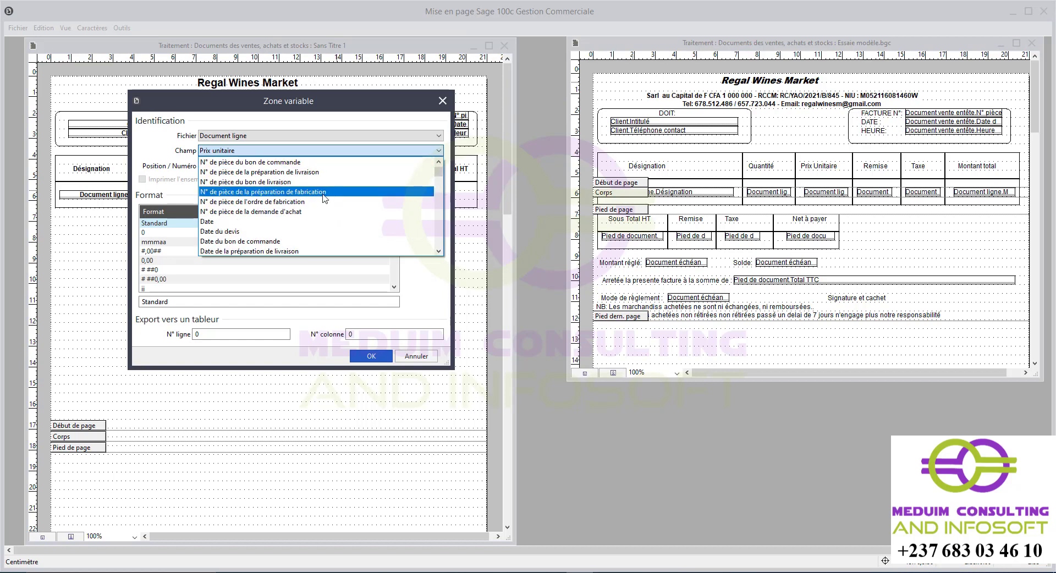
{"action": "scroll", "coordinate": [317, 202], "scroll_direction": "down", "scroll_amount": 1}
{"action": "scroll", "coordinate": [309, 207], "scroll_direction": "down", "scroll_amount": 5}
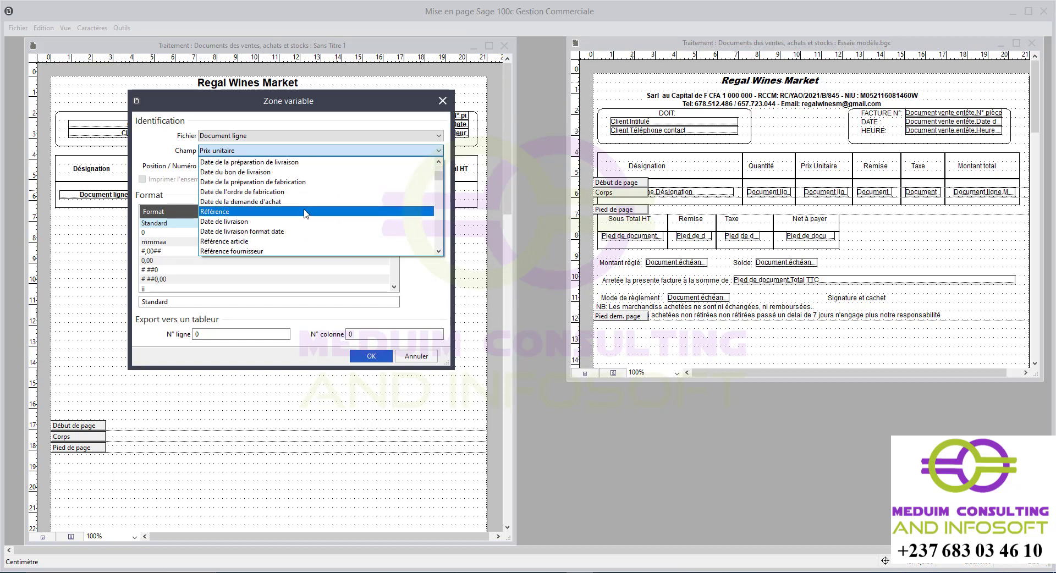
{"action": "scroll", "coordinate": [306, 216], "scroll_direction": "down", "scroll_amount": 2}
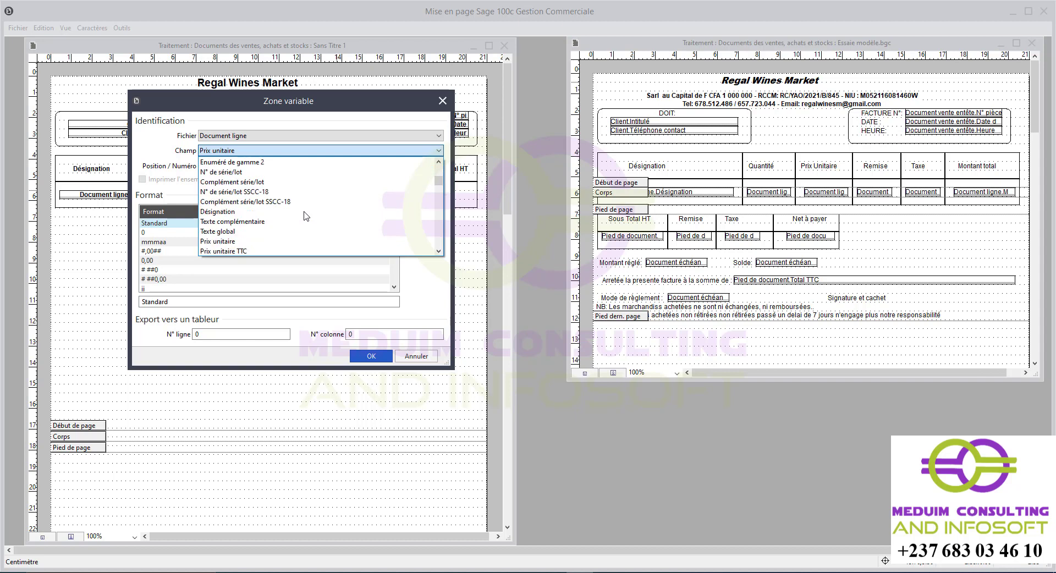
{"action": "scroll", "coordinate": [306, 215], "scroll_direction": "down", "scroll_amount": 2}
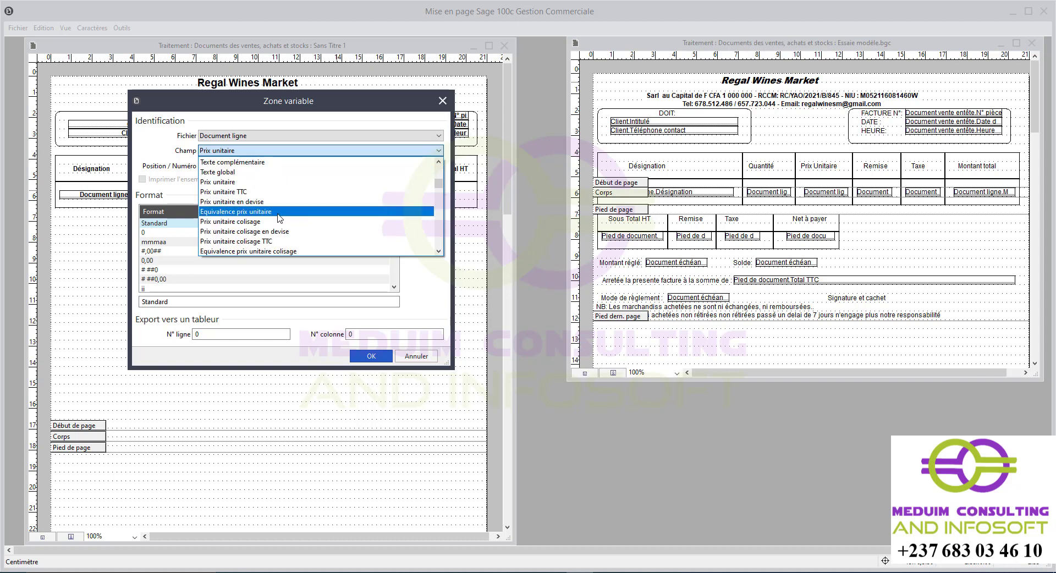
{"action": "scroll", "coordinate": [280, 220], "scroll_direction": "down", "scroll_amount": 1}
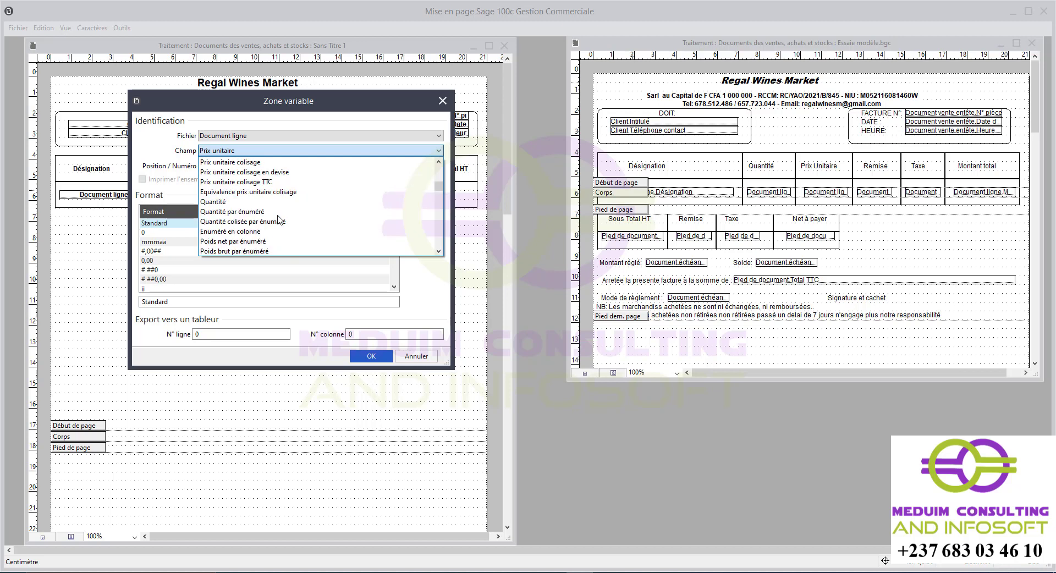
{"action": "scroll", "coordinate": [280, 220], "scroll_direction": "down", "scroll_amount": 1}
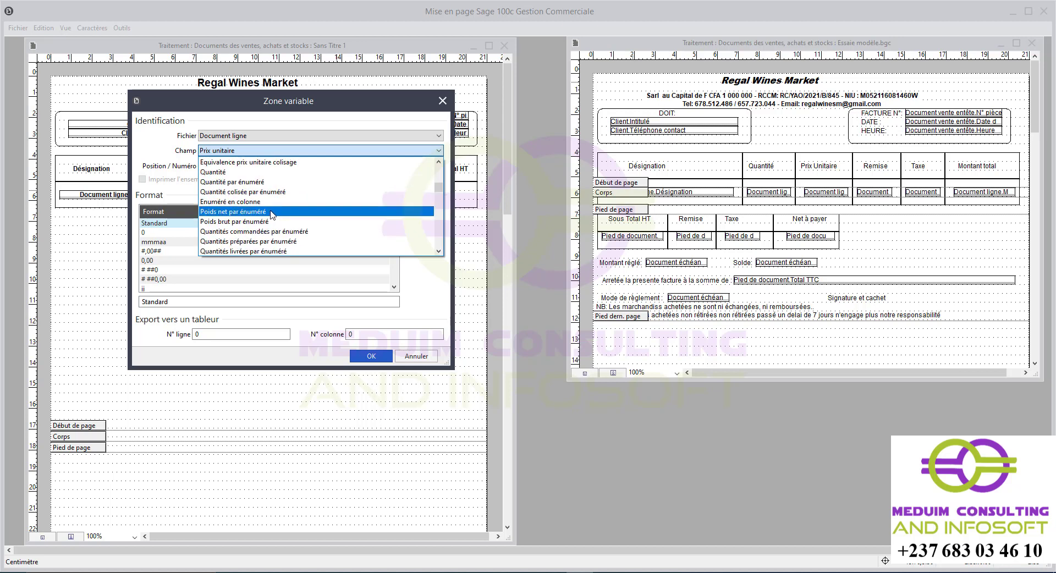
{"action": "scroll", "coordinate": [272, 215], "scroll_direction": "down", "scroll_amount": 1}
{"action": "scroll", "coordinate": [271, 215], "scroll_direction": "down", "scroll_amount": 5}
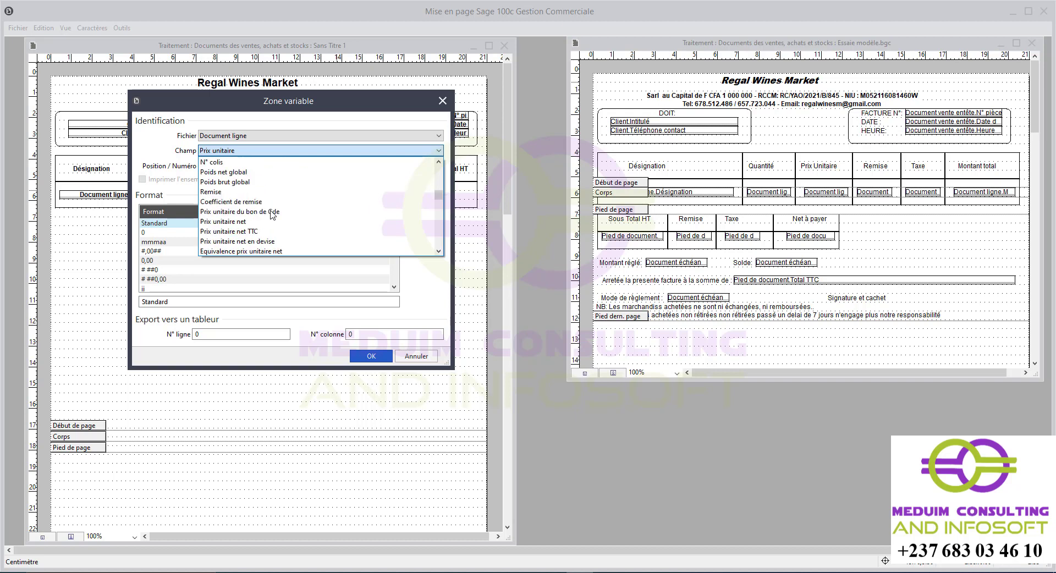
{"action": "left_click", "coordinate": [237, 192]}
{"action": "left_click", "coordinate": [372, 356]}
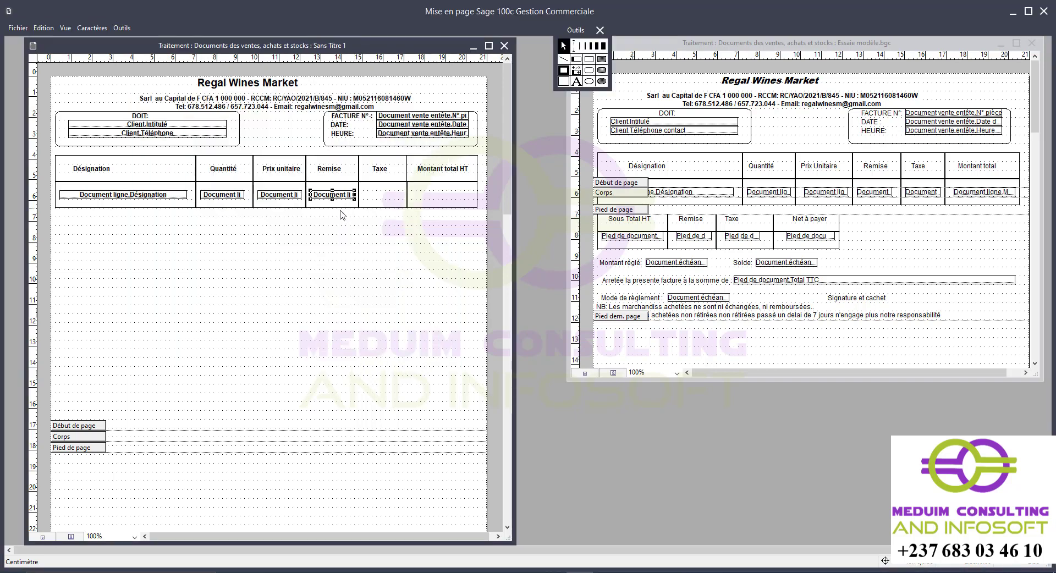
Copy the Remise zone into the empty cell under "Taxe", narrowed to the column, and open the copy's variable zone settings.
{"action": "left_click_drag", "start_coordinate": [341, 194], "coordinate": [400, 197]}
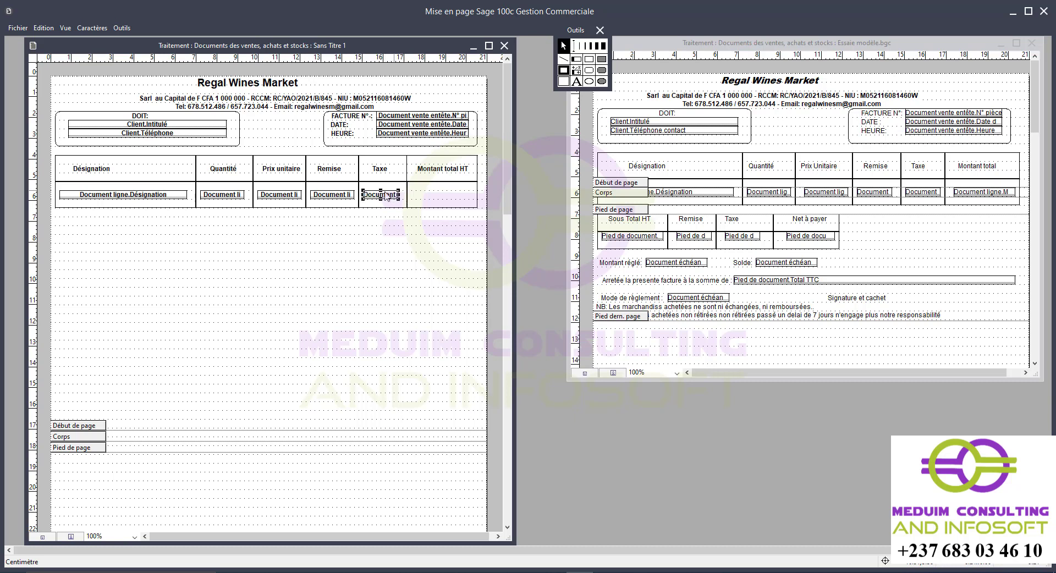
{"action": "double_click", "coordinate": [385, 193]}
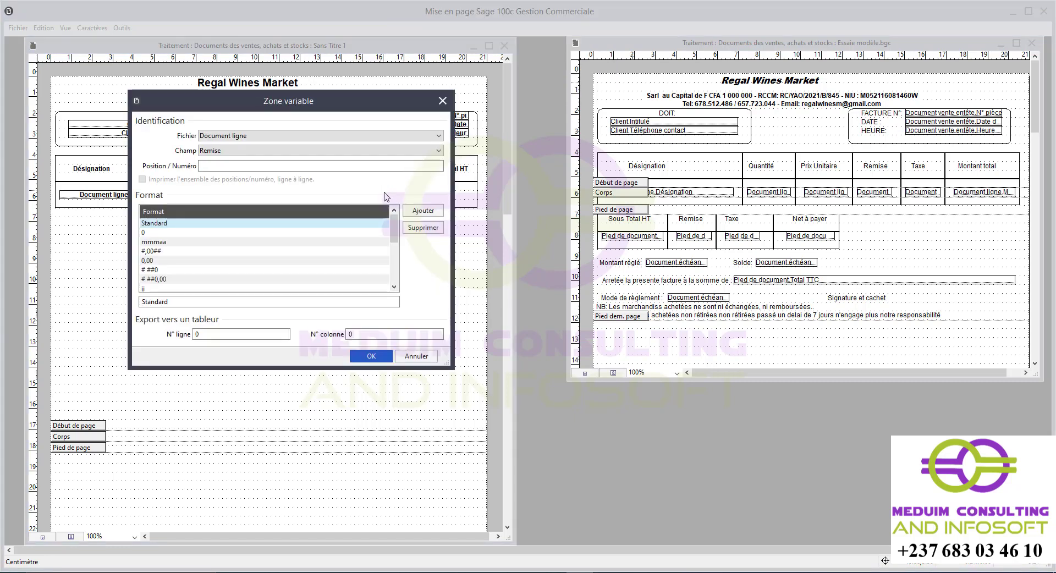
Set the Document ligne field of the zone under "Taxe" to Taux de taxe 1.
{"action": "left_click", "coordinate": [411, 154]}
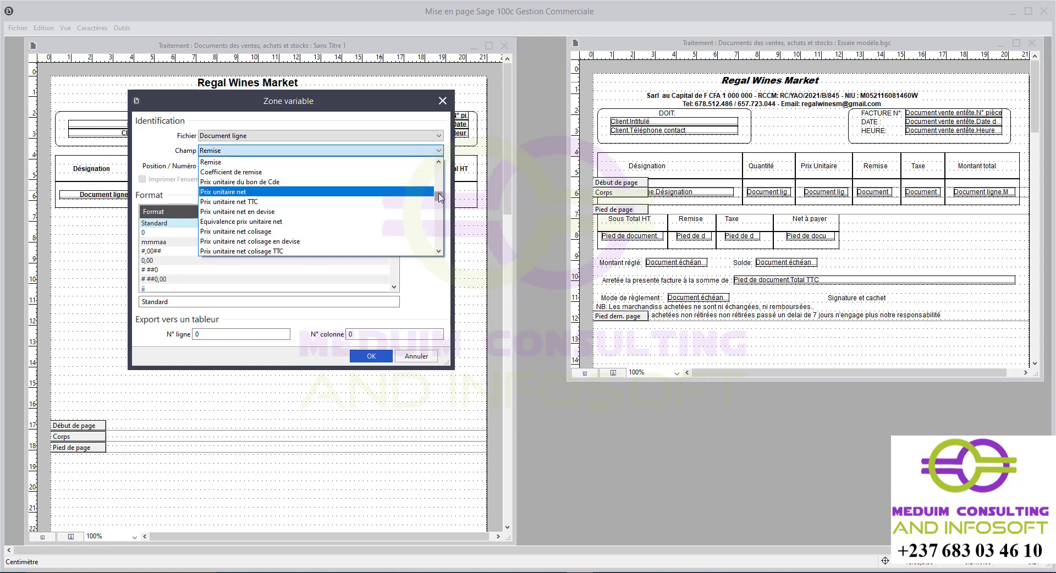
{"action": "left_click_drag", "start_coordinate": [439, 197], "coordinate": [440, 180]}
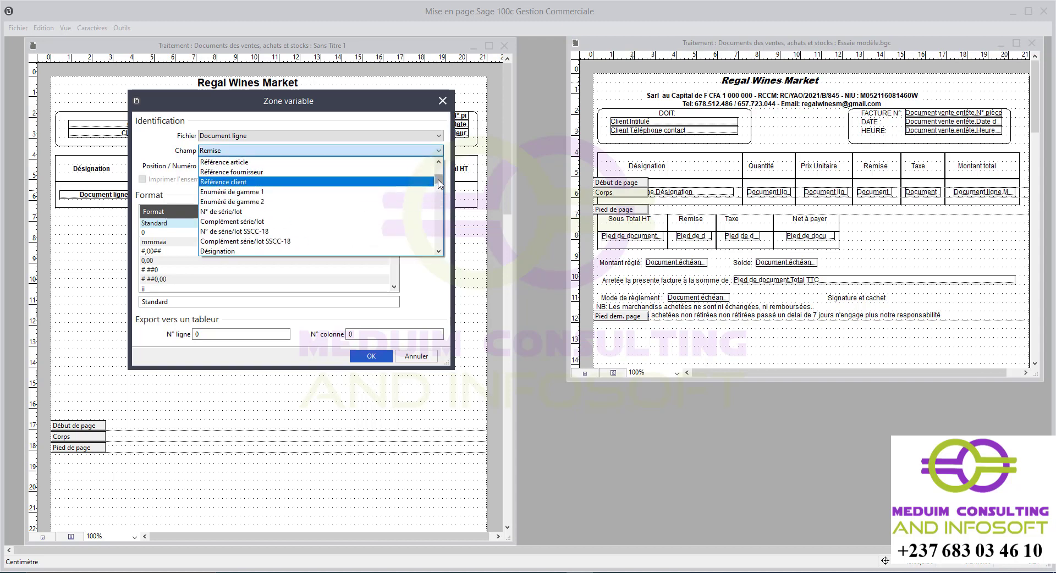
{"action": "scroll", "coordinate": [328, 206], "scroll_direction": "up", "scroll_amount": 3}
{"action": "scroll", "coordinate": [328, 210], "scroll_direction": "down", "scroll_amount": 5}
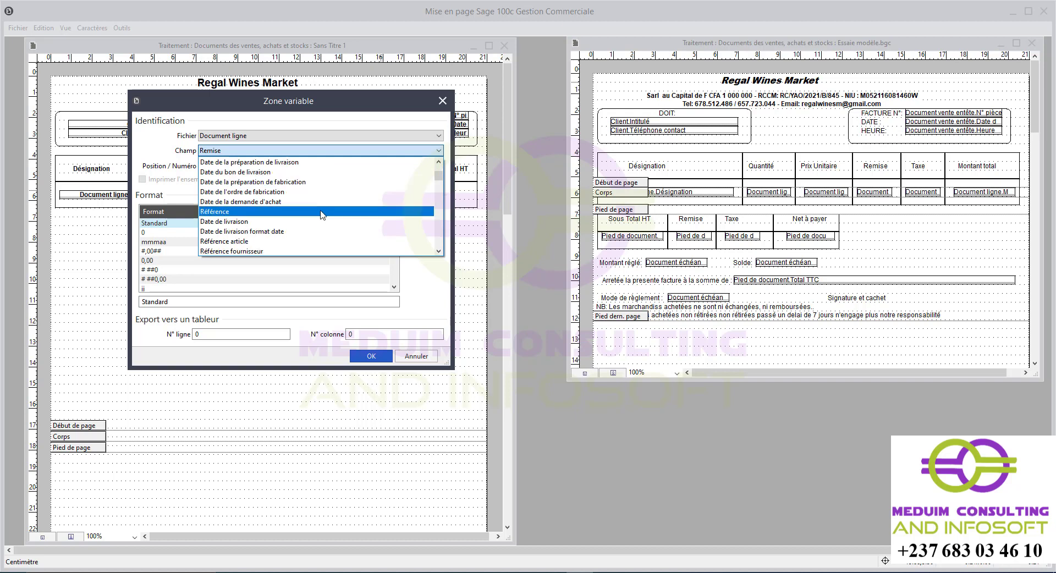
{"action": "scroll", "coordinate": [301, 223], "scroll_direction": "down", "scroll_amount": 5}
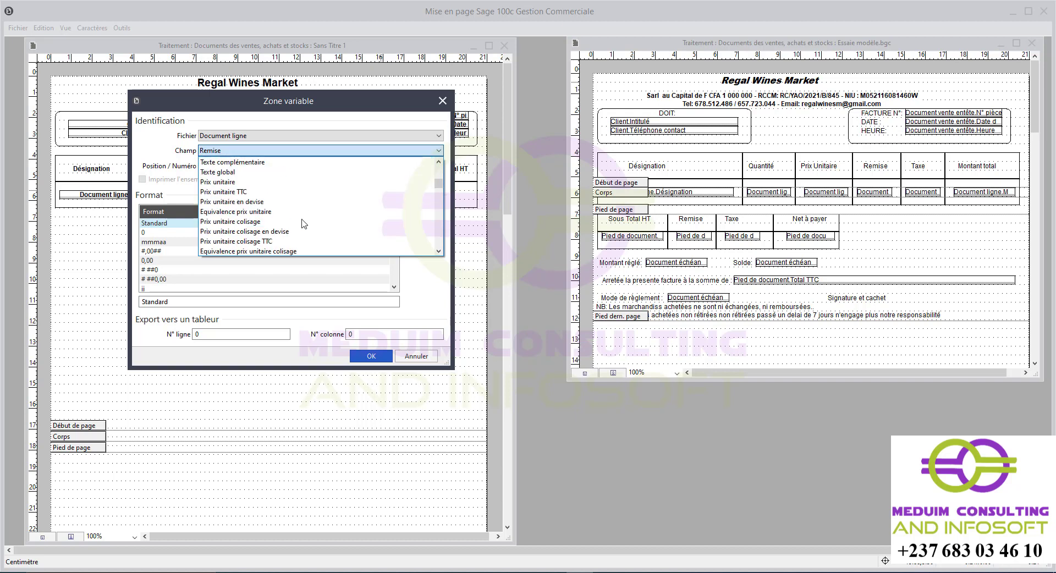
{"action": "scroll", "coordinate": [302, 223], "scroll_direction": "down", "scroll_amount": 1}
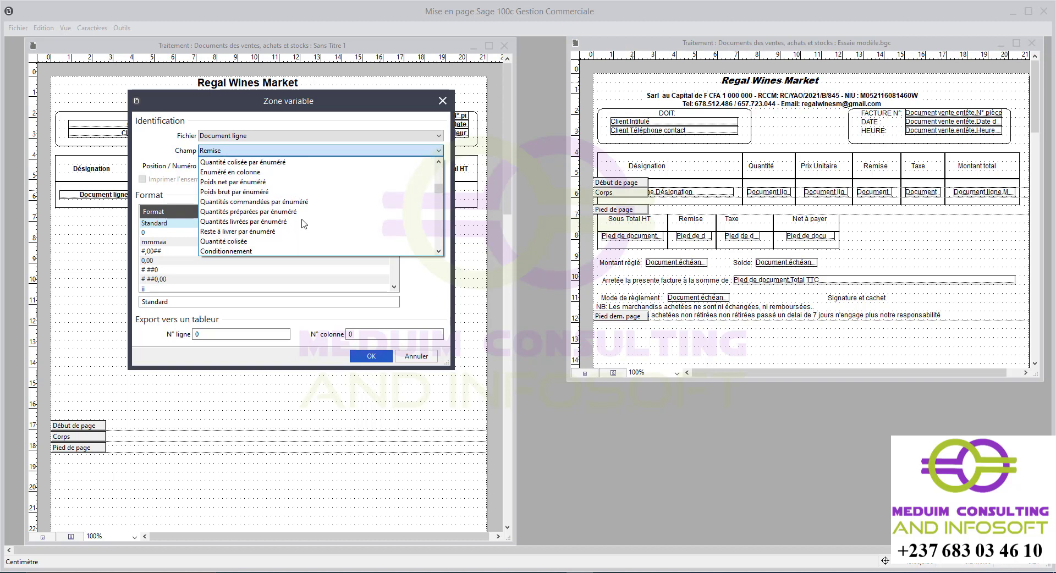
{"action": "scroll", "coordinate": [300, 219], "scroll_direction": "down", "scroll_amount": 2}
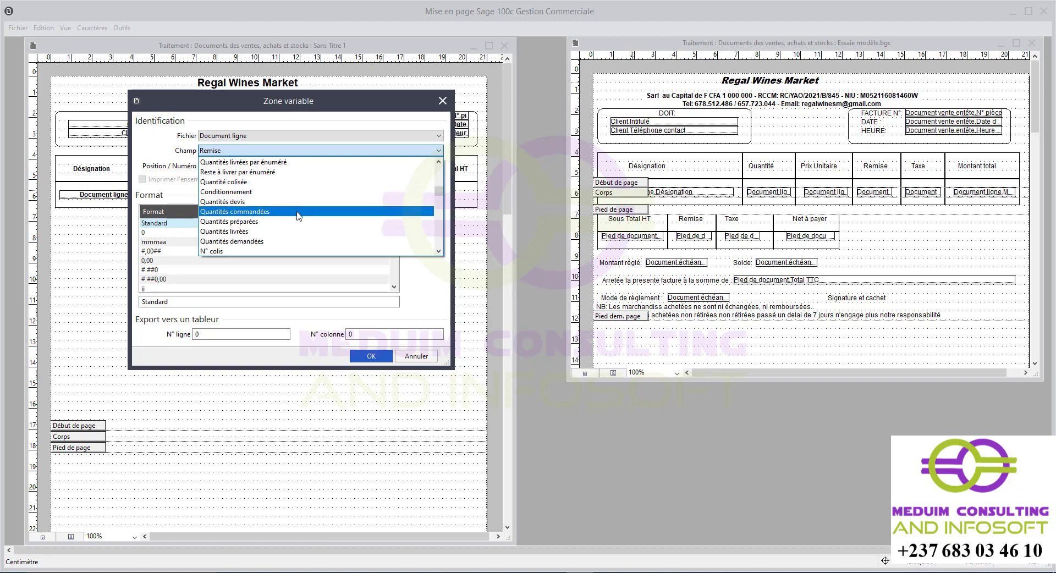
{"action": "scroll", "coordinate": [298, 215], "scroll_direction": "down", "scroll_amount": 1}
{"action": "scroll", "coordinate": [298, 216], "scroll_direction": "down", "scroll_amount": 1}
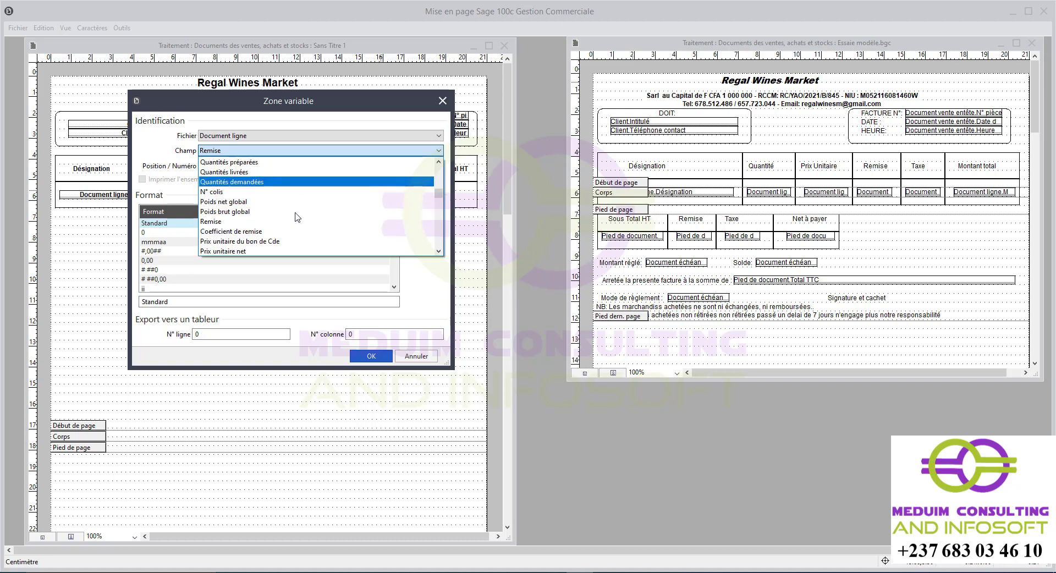
{"action": "scroll", "coordinate": [298, 218], "scroll_direction": "down", "scroll_amount": 1}
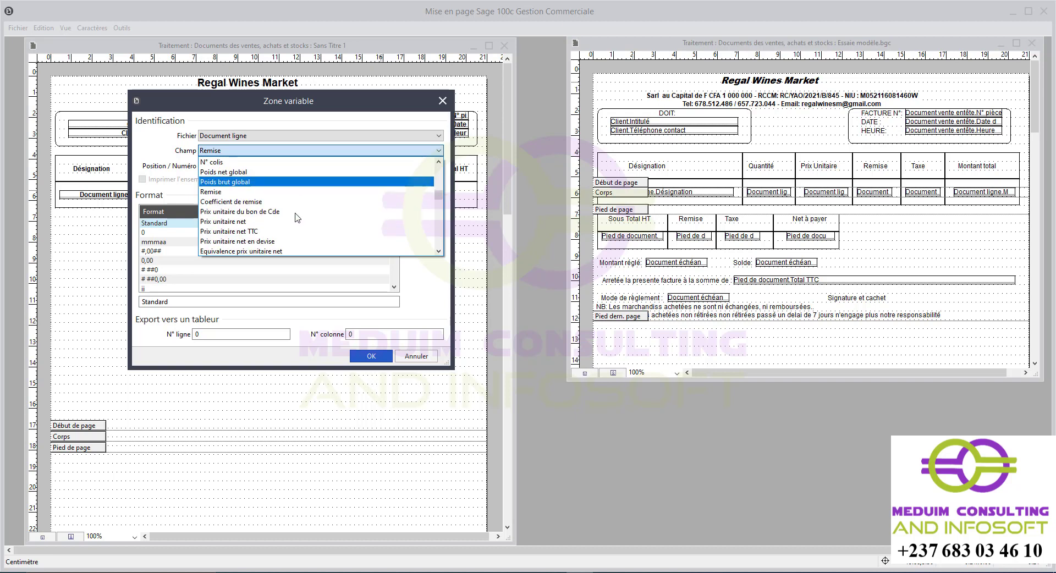
{"action": "scroll", "coordinate": [298, 217], "scroll_direction": "down", "scroll_amount": 1}
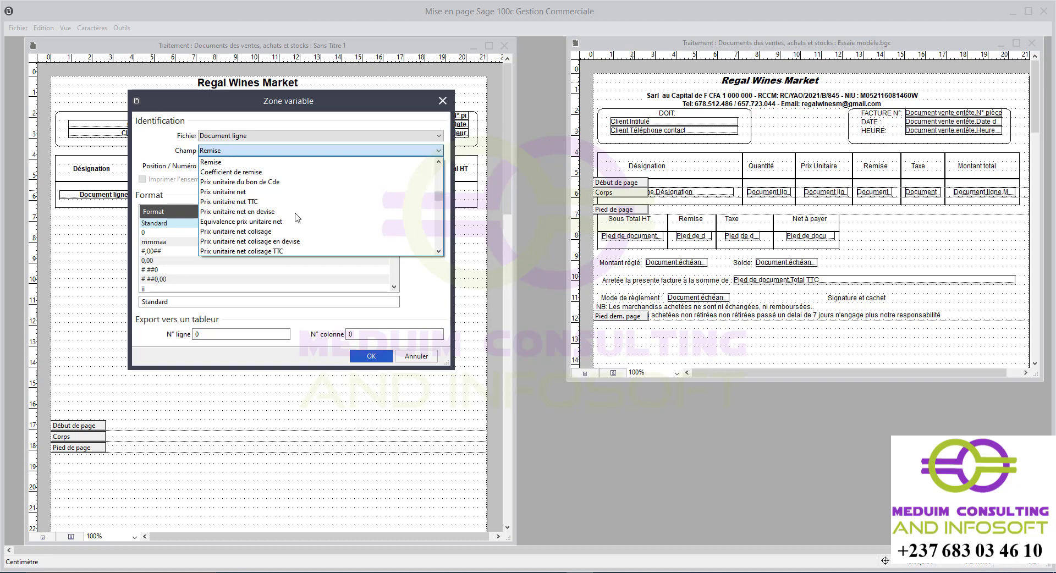
{"action": "scroll", "coordinate": [297, 218], "scroll_direction": "down", "scroll_amount": 1}
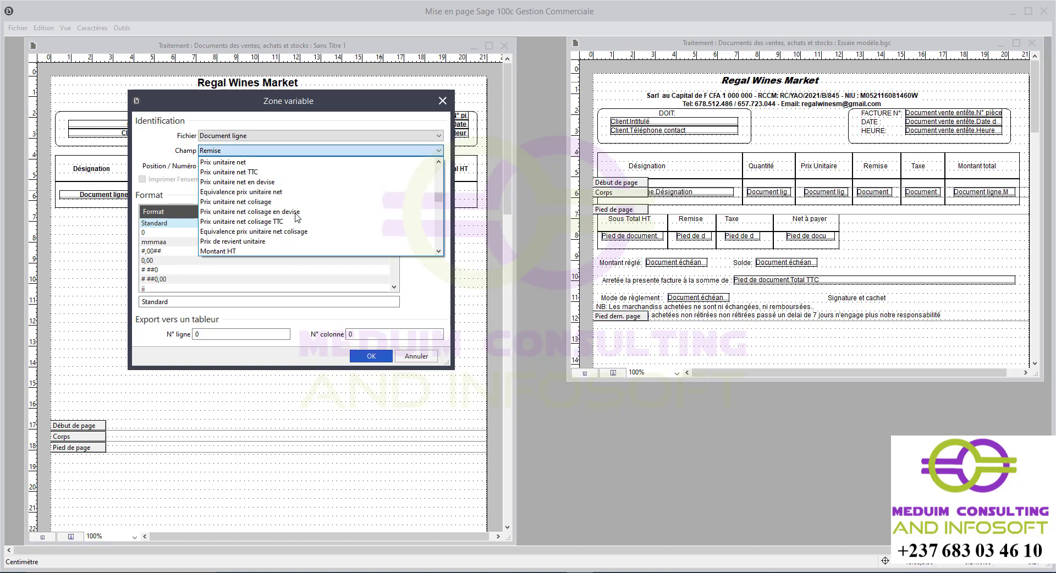
{"action": "scroll", "coordinate": [297, 218], "scroll_direction": "down", "scroll_amount": 2}
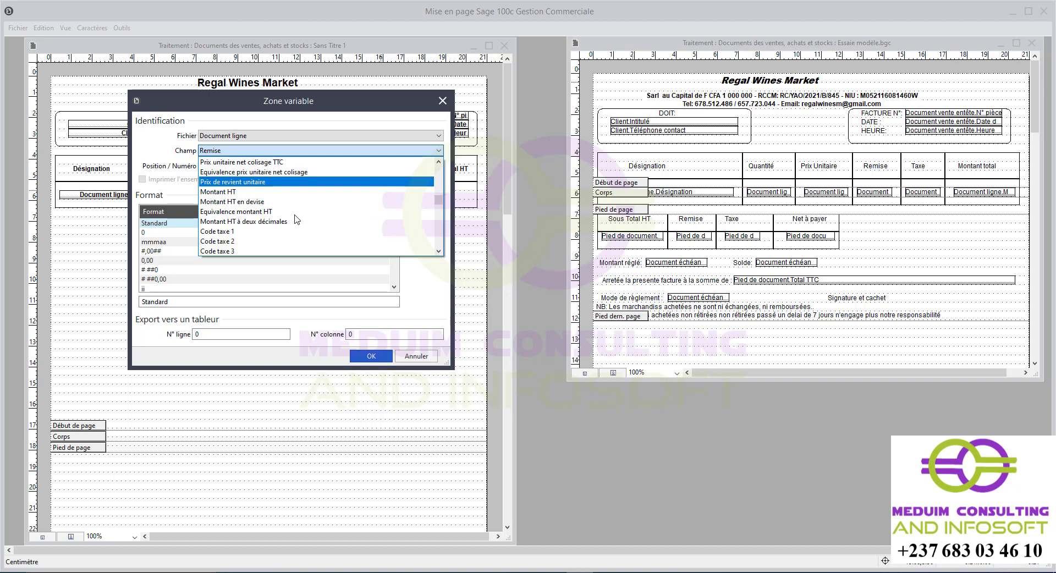
{"action": "scroll", "coordinate": [297, 219], "scroll_direction": "down", "scroll_amount": 1}
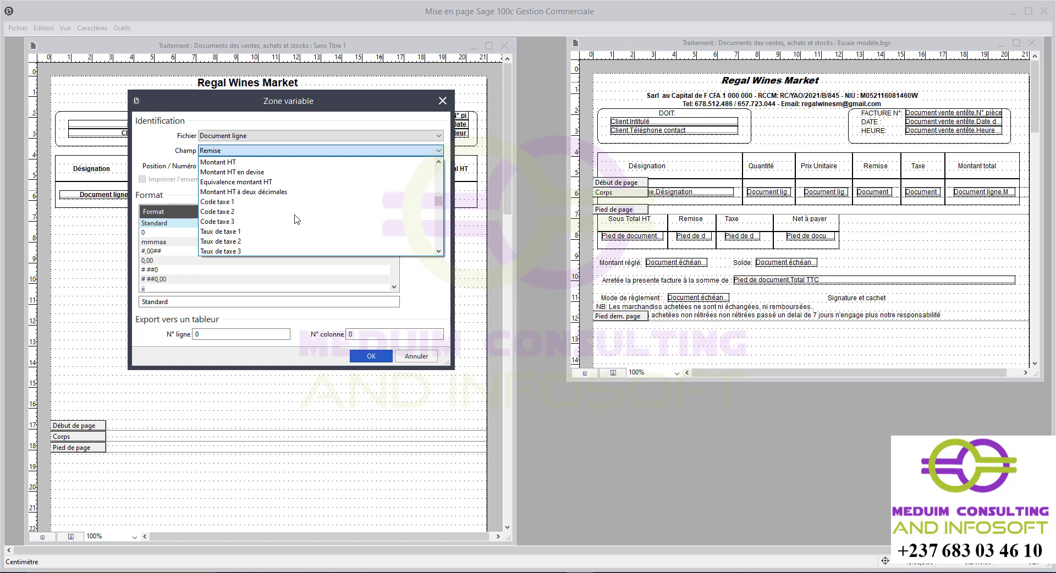
{"action": "left_click", "coordinate": [244, 232]}
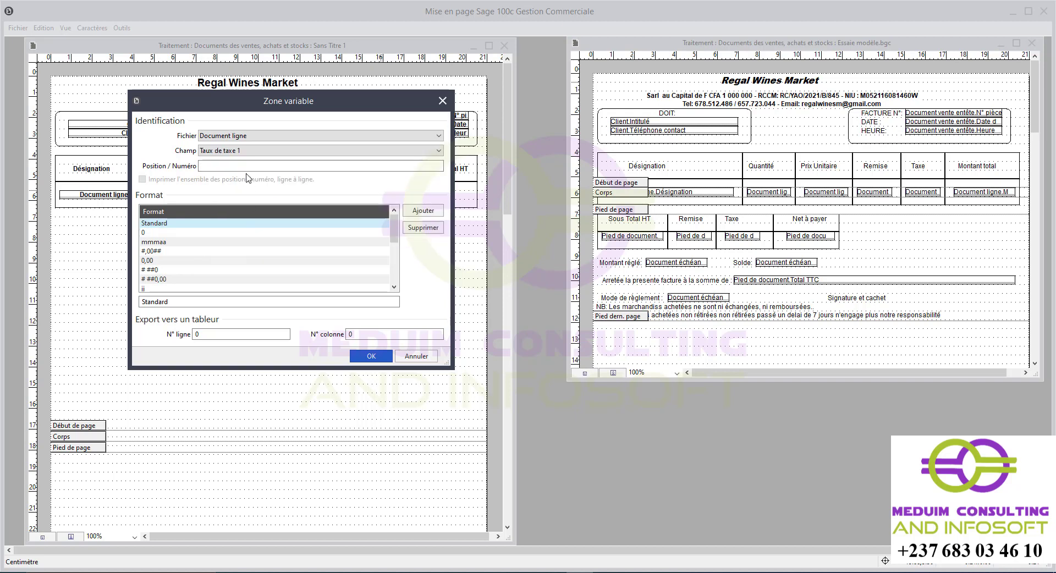
Set the field of the zone under "Taxe" to Montant taxe 1 and validate the zone.
{"action": "left_click", "coordinate": [384, 156]}
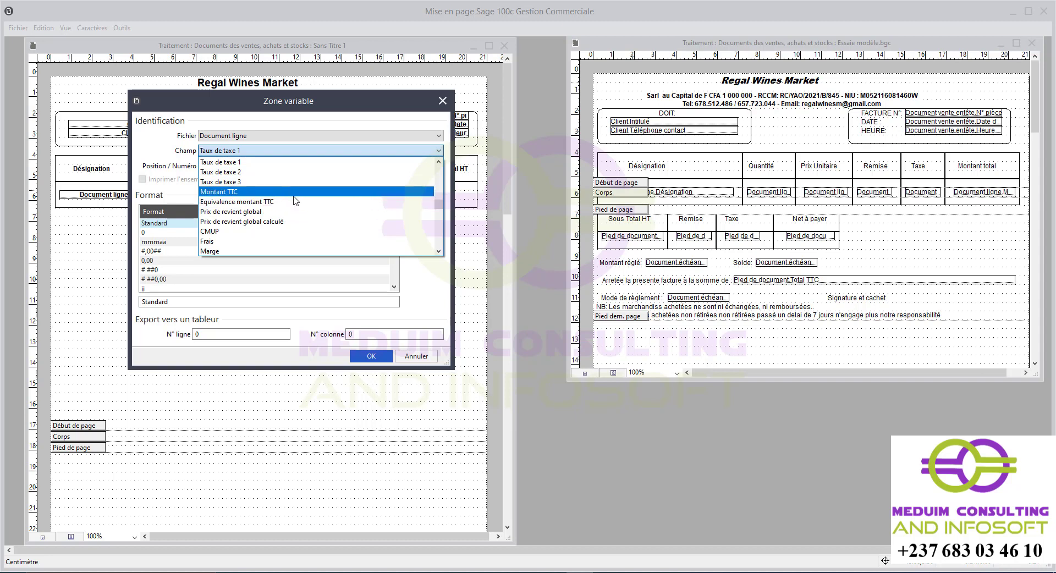
{"action": "scroll", "coordinate": [302, 211], "scroll_direction": "down", "scroll_amount": 5}
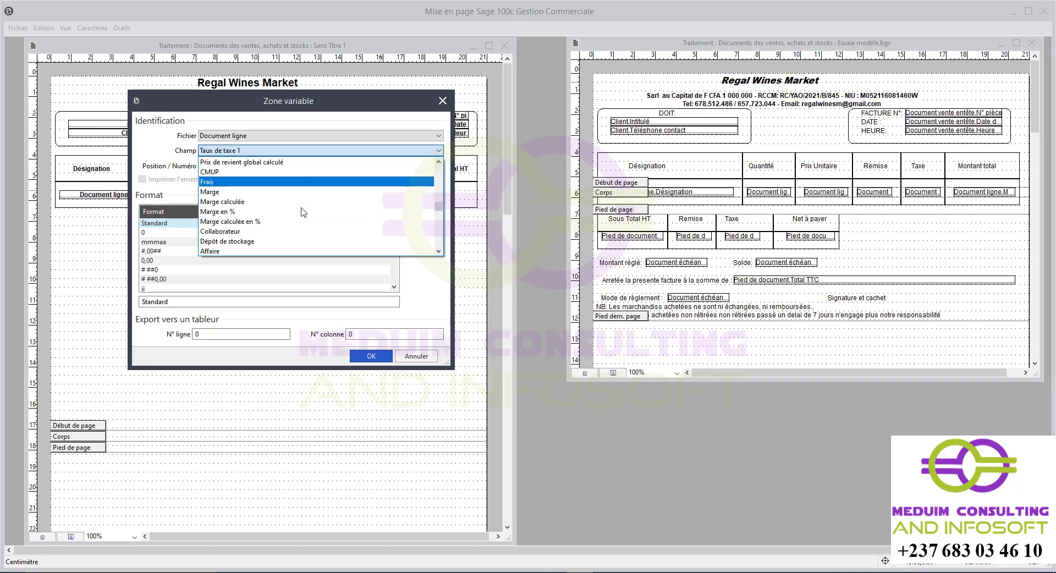
{"action": "scroll", "coordinate": [264, 190], "scroll_direction": "down", "scroll_amount": 2}
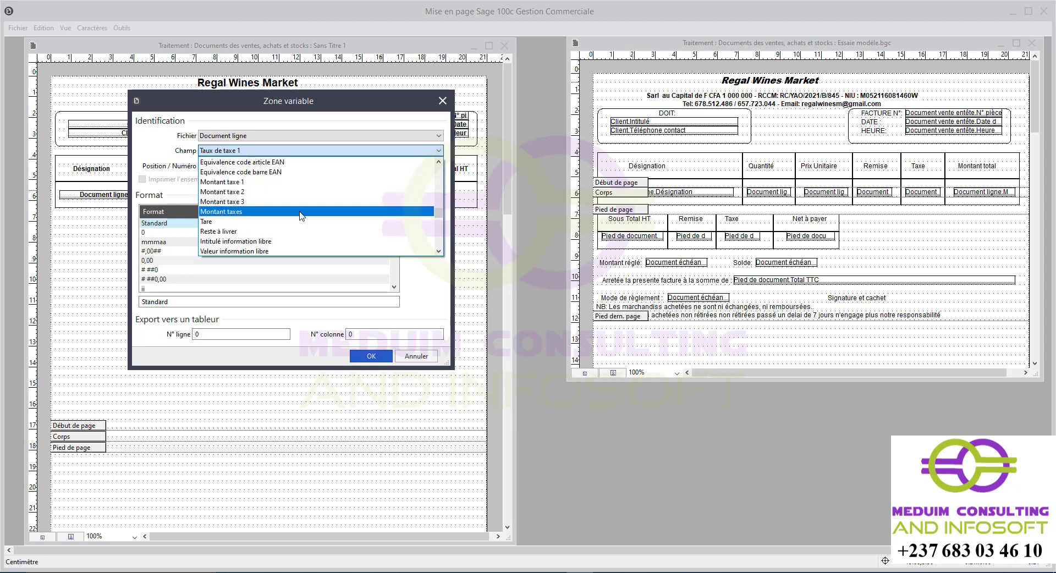
{"action": "left_click", "coordinate": [231, 186]}
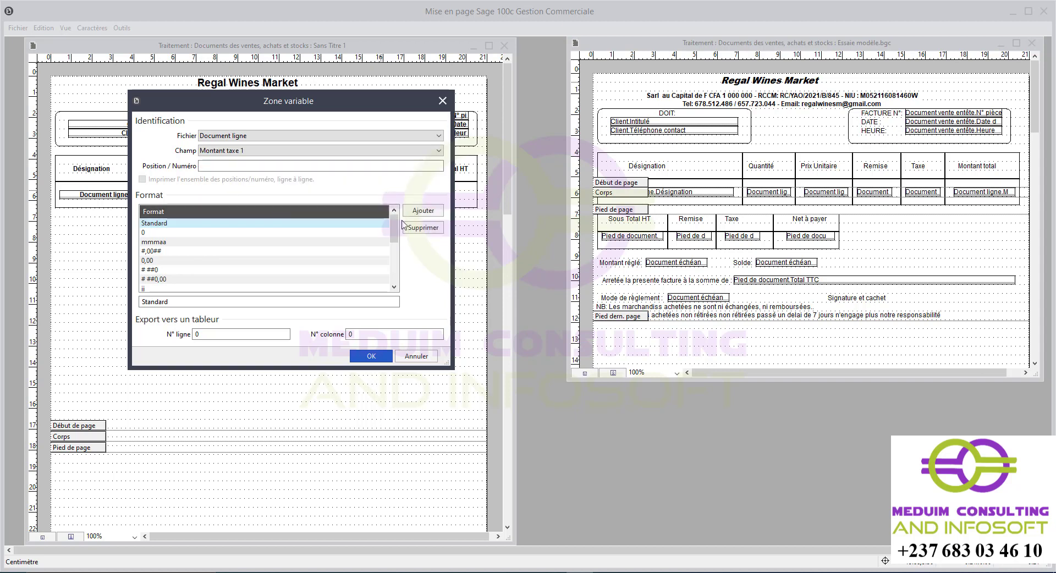
{"action": "left_click", "coordinate": [375, 358]}
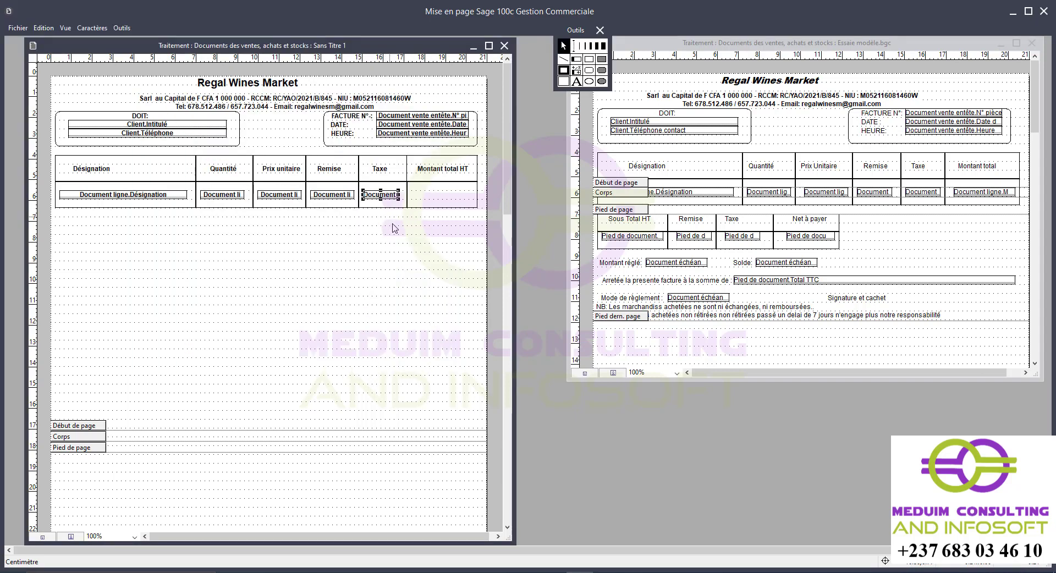
Copy the Taxe zone into the empty cell under "Montant total HT" and open the copy's variable zone settings.
{"action": "left_click_drag", "start_coordinate": [386, 196], "coordinate": [448, 200], "text": "ctrl"}
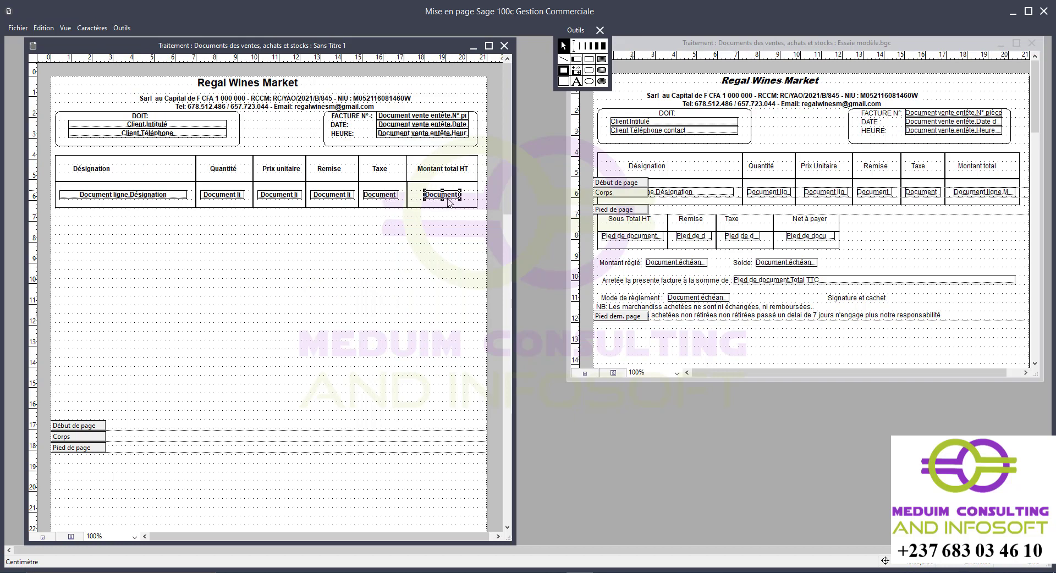
{"action": "double_click", "coordinate": [458, 196]}
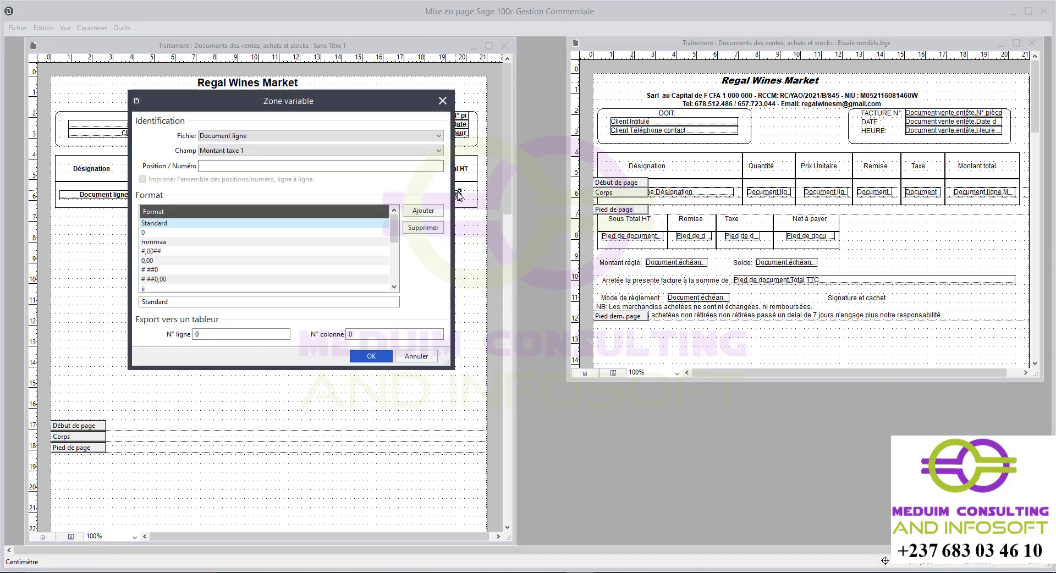
Look through the available Document ligne fields for a line total excluding tax to use under "Montant total HT".
{"action": "left_click", "coordinate": [370, 154]}
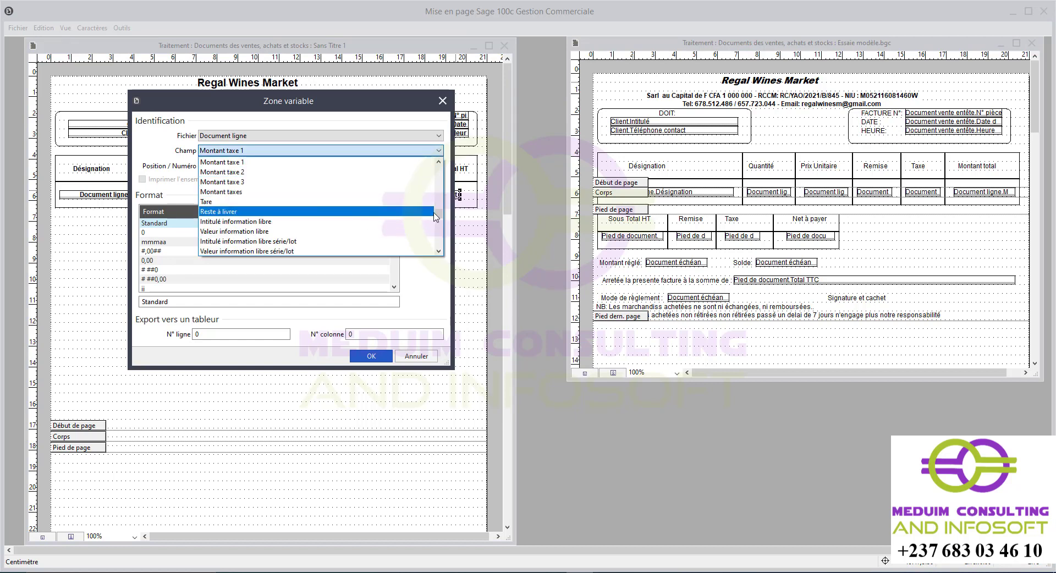
{"action": "scroll", "coordinate": [330, 226], "scroll_direction": "down", "scroll_amount": 5}
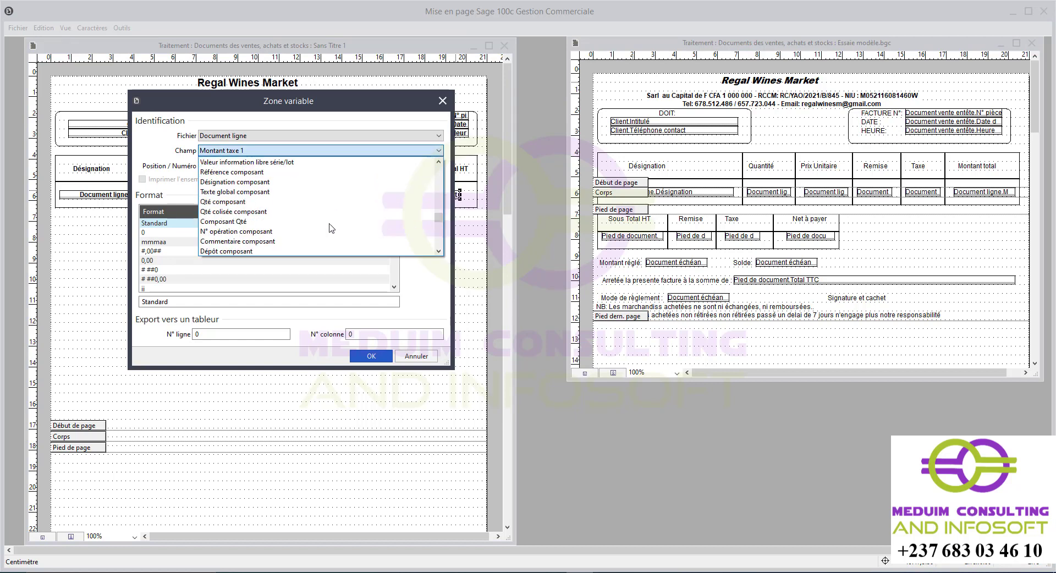
{"action": "scroll", "coordinate": [329, 227], "scroll_direction": "down", "scroll_amount": 3}
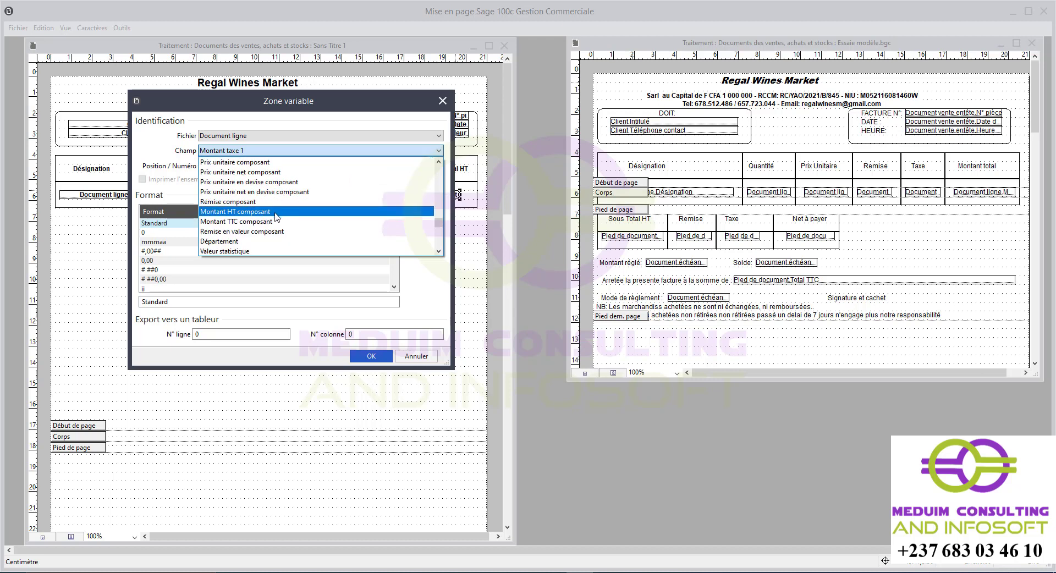
{"action": "scroll", "coordinate": [279, 224], "scroll_direction": "down", "scroll_amount": 2}
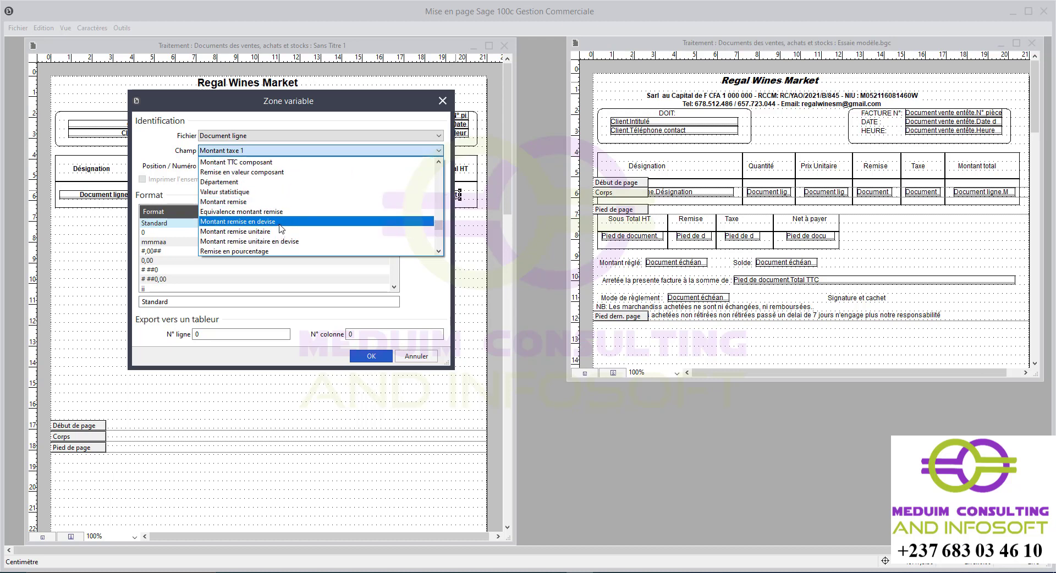
{"action": "scroll", "coordinate": [280, 227], "scroll_direction": "down", "scroll_amount": 1}
{"action": "scroll", "coordinate": [280, 230], "scroll_direction": "down", "scroll_amount": 2}
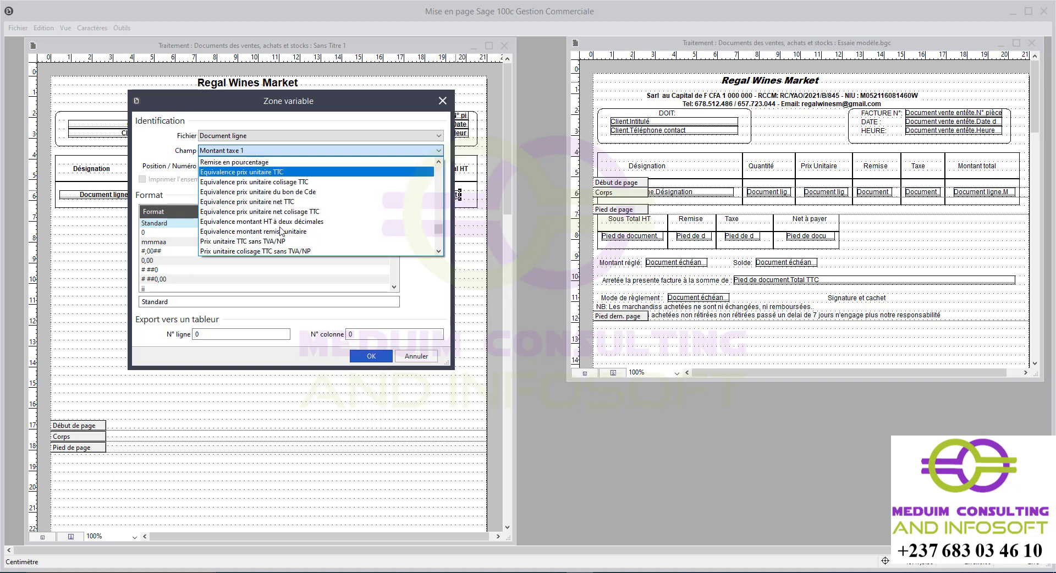
{"action": "scroll", "coordinate": [280, 231], "scroll_direction": "down", "scroll_amount": 2}
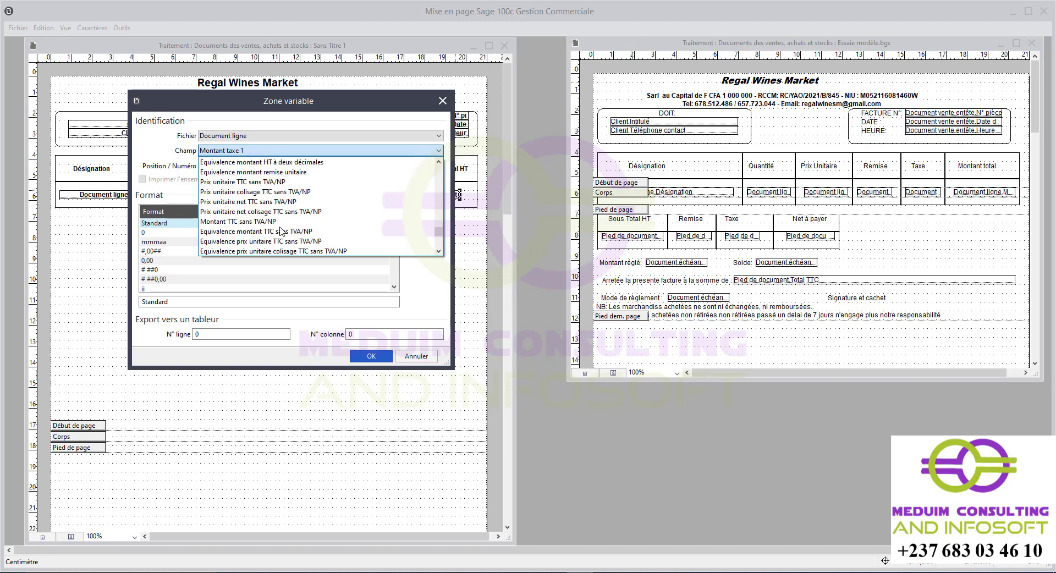
{"action": "scroll", "coordinate": [280, 231], "scroll_direction": "down", "scroll_amount": 3}
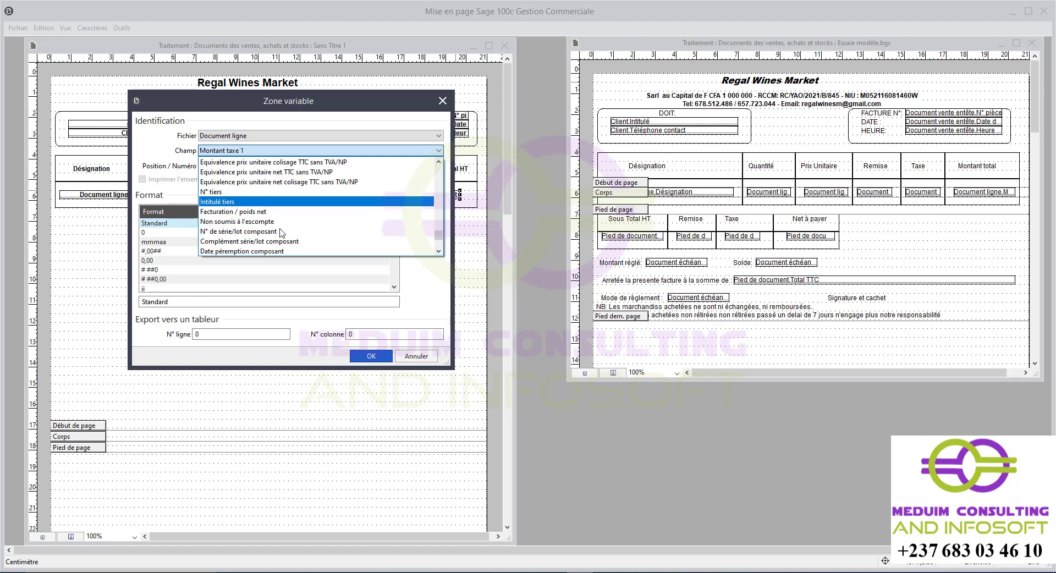
{"action": "scroll", "coordinate": [280, 231], "scroll_direction": "down", "scroll_amount": 5}
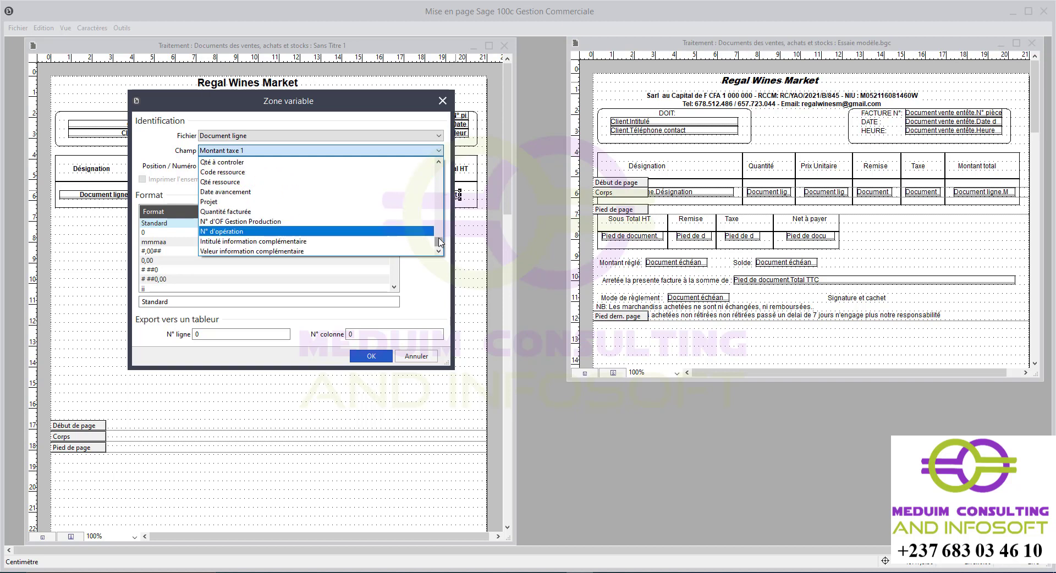
{"action": "left_click_drag", "start_coordinate": [439, 242], "coordinate": [440, 168]}
{"action": "scroll", "coordinate": [271, 224], "scroll_direction": "down", "scroll_amount": 4}
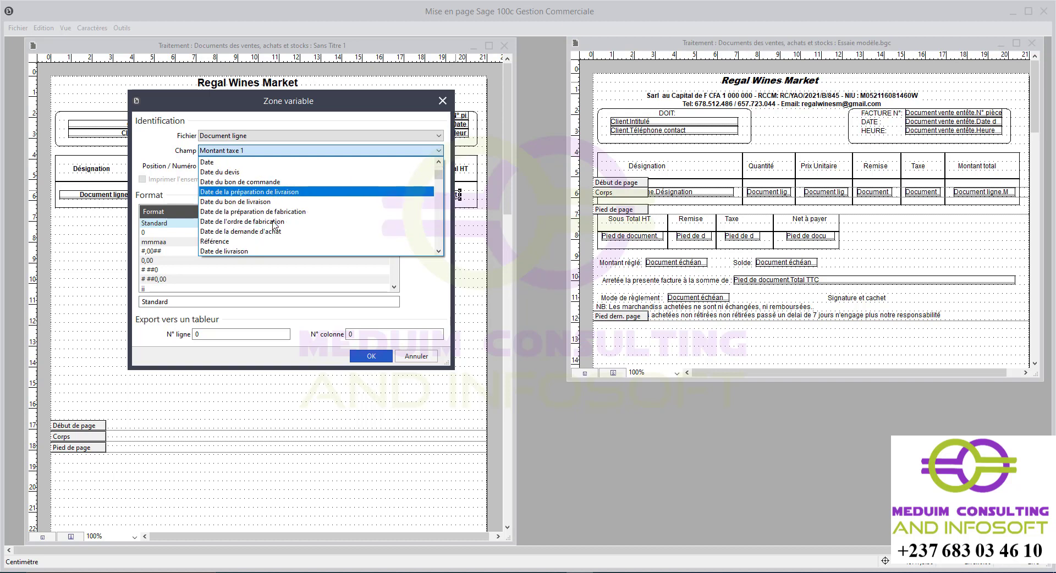
{"action": "scroll", "coordinate": [271, 224], "scroll_direction": "down", "scroll_amount": 3}
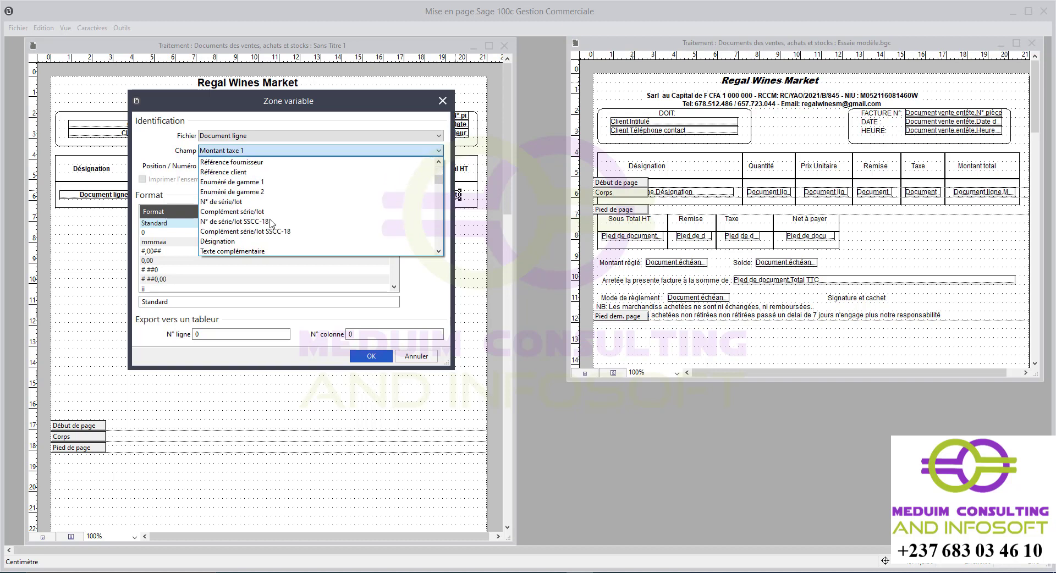
{"action": "scroll", "coordinate": [271, 223], "scroll_direction": "down", "scroll_amount": 2}
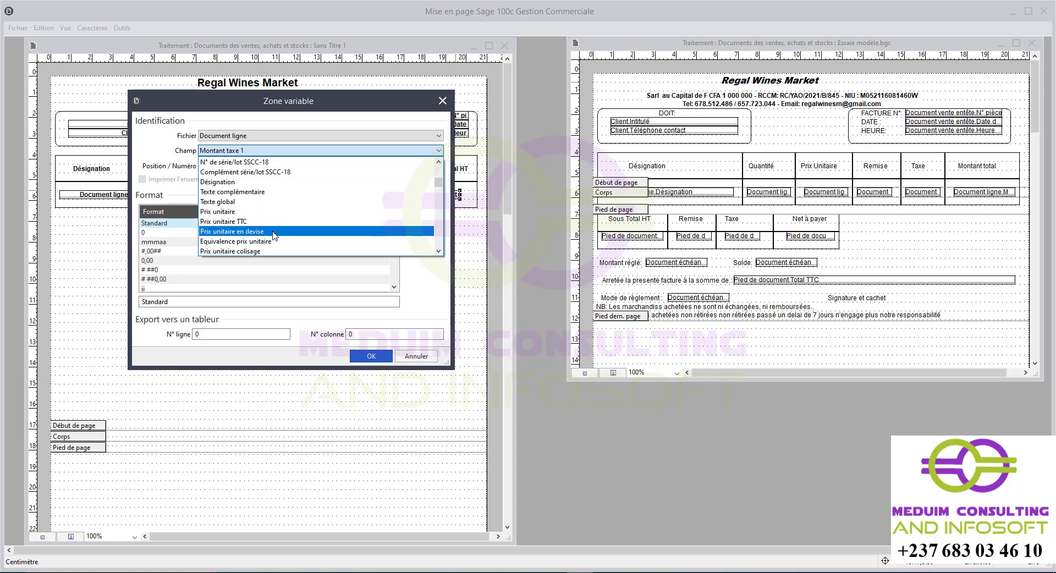
{"action": "scroll", "coordinate": [271, 231], "scroll_direction": "down", "scroll_amount": 1}
{"action": "scroll", "coordinate": [272, 231], "scroll_direction": "down", "scroll_amount": 3}
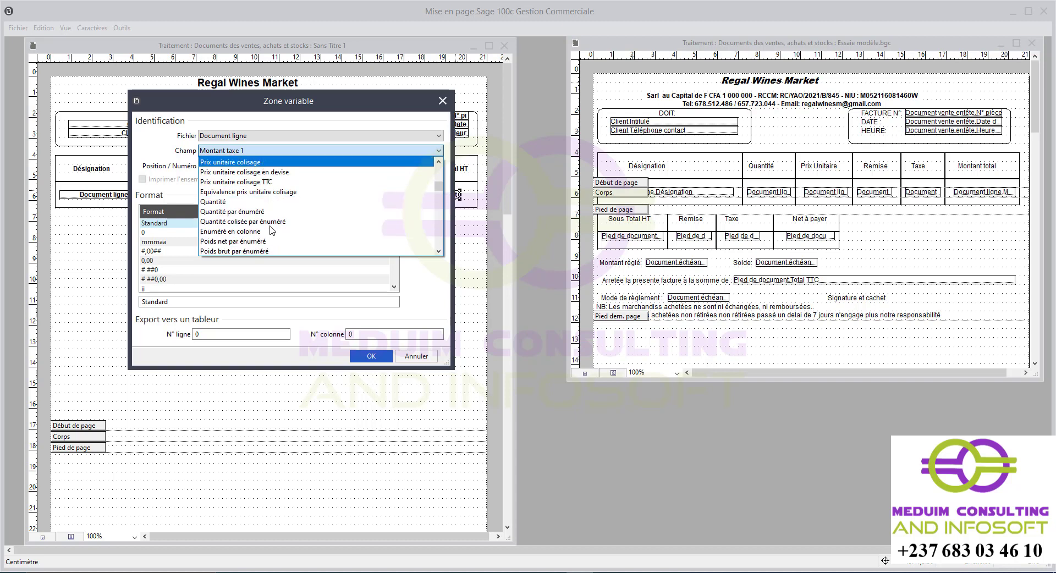
Set the variable zone in the Montant total HT column to the Montant HT field of Document ligne.
{"action": "scroll", "coordinate": [267, 228], "scroll_direction": "down", "scroll_amount": 3}
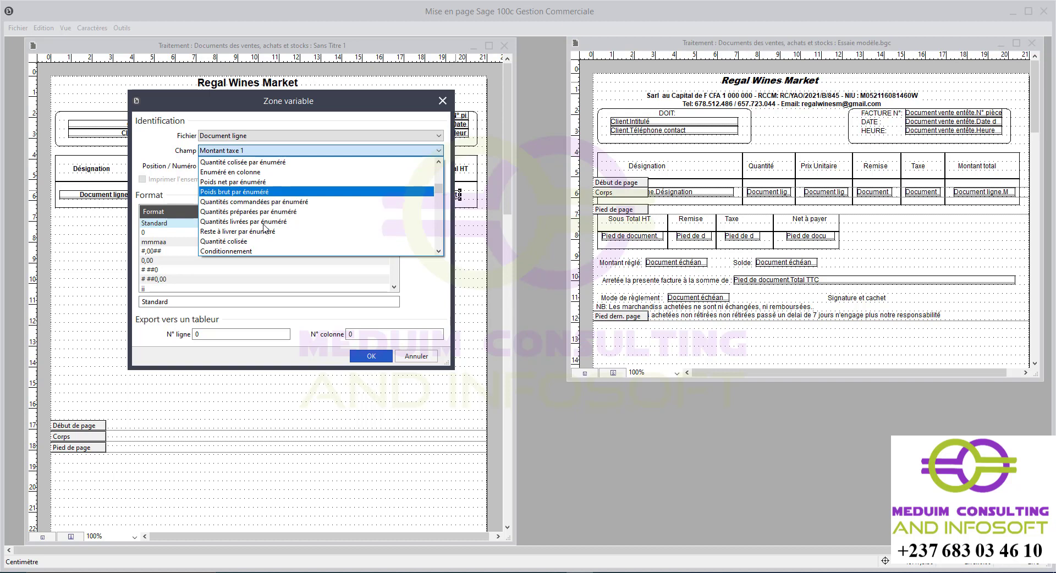
{"action": "scroll", "coordinate": [265, 229], "scroll_direction": "down", "scroll_amount": 1}
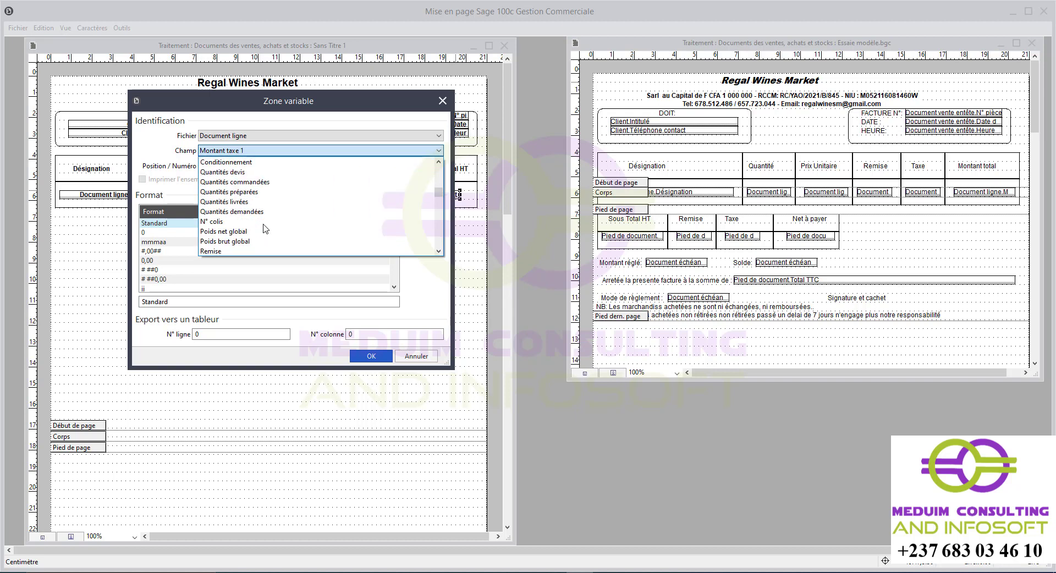
{"action": "scroll", "coordinate": [265, 228], "scroll_direction": "down", "scroll_amount": 5}
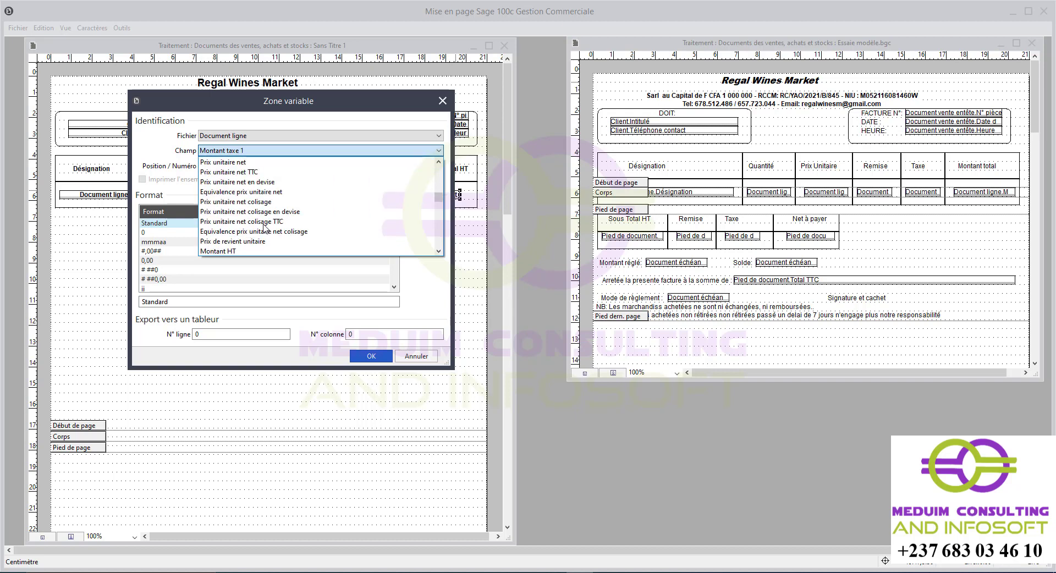
{"action": "scroll", "coordinate": [228, 231], "scroll_direction": "down", "scroll_amount": 1}
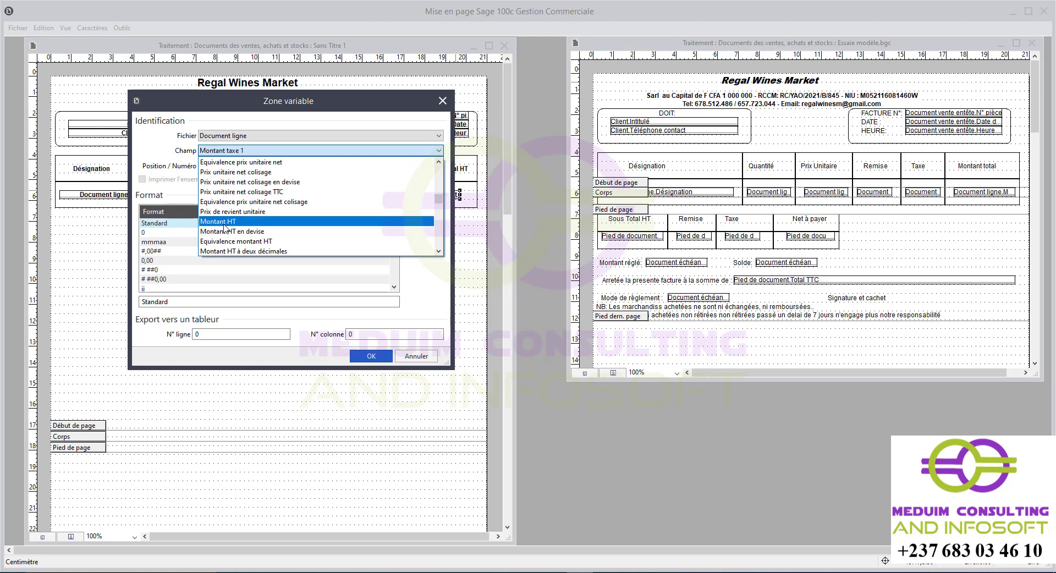
{"action": "left_click", "coordinate": [230, 223]}
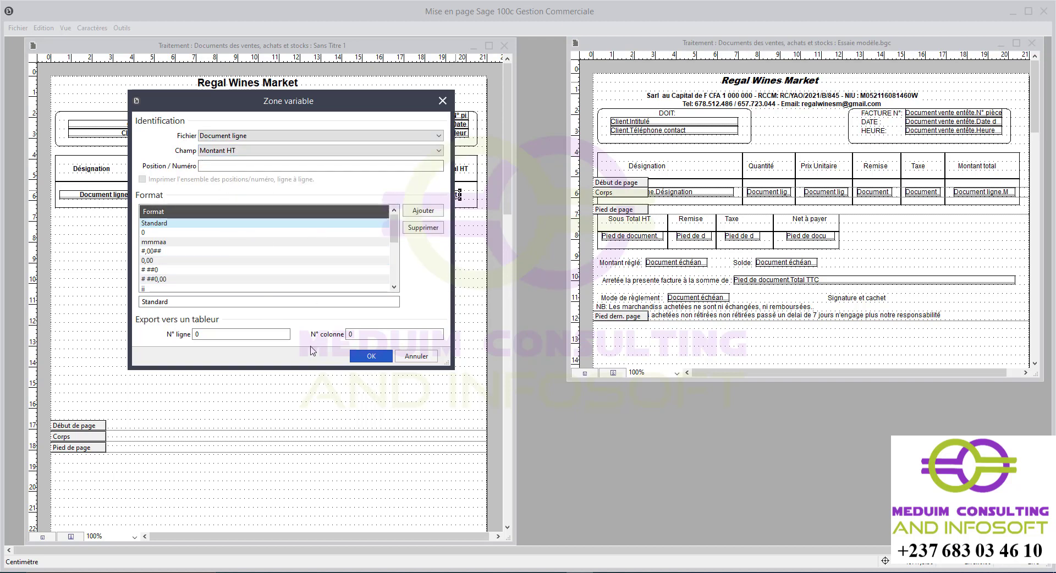
{"action": "left_click", "coordinate": [372, 357]}
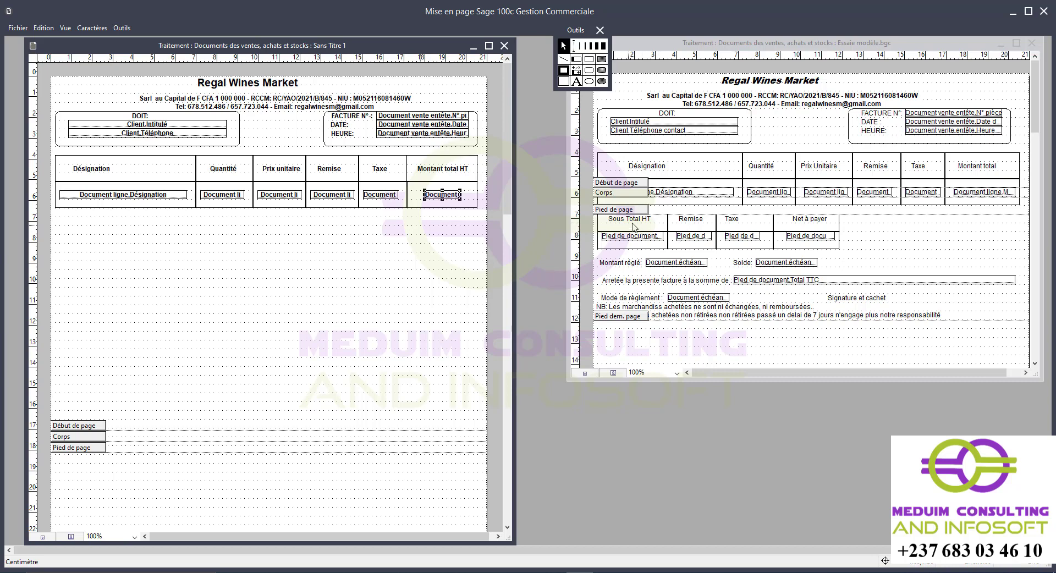
Consult the paper invoice photo and draw a totals table frame about 12 cm wide below the article lines table.
{"action": "left_click", "coordinate": [472, 572]}
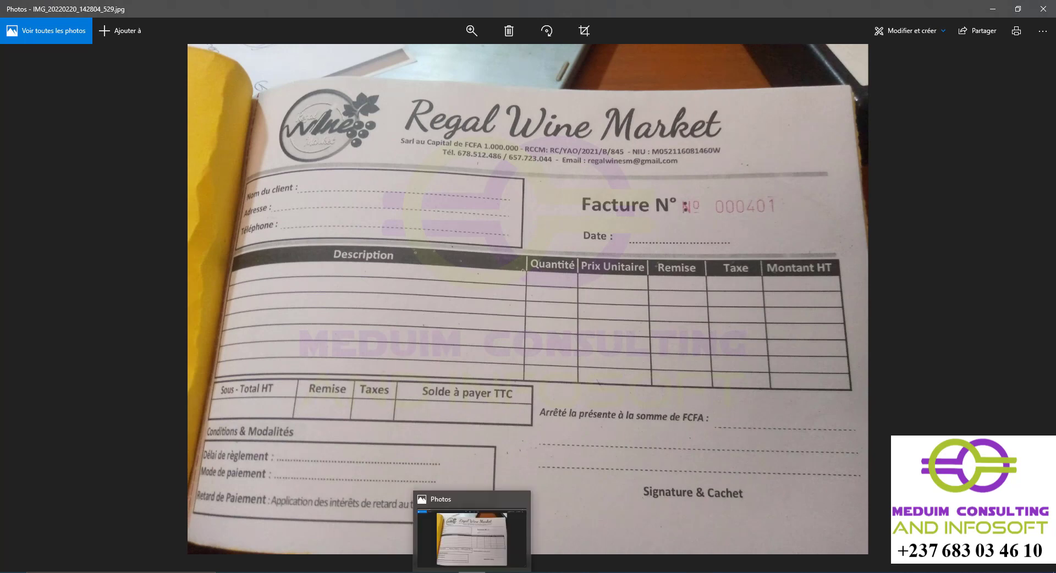
{"action": "left_click", "coordinate": [472, 572]}
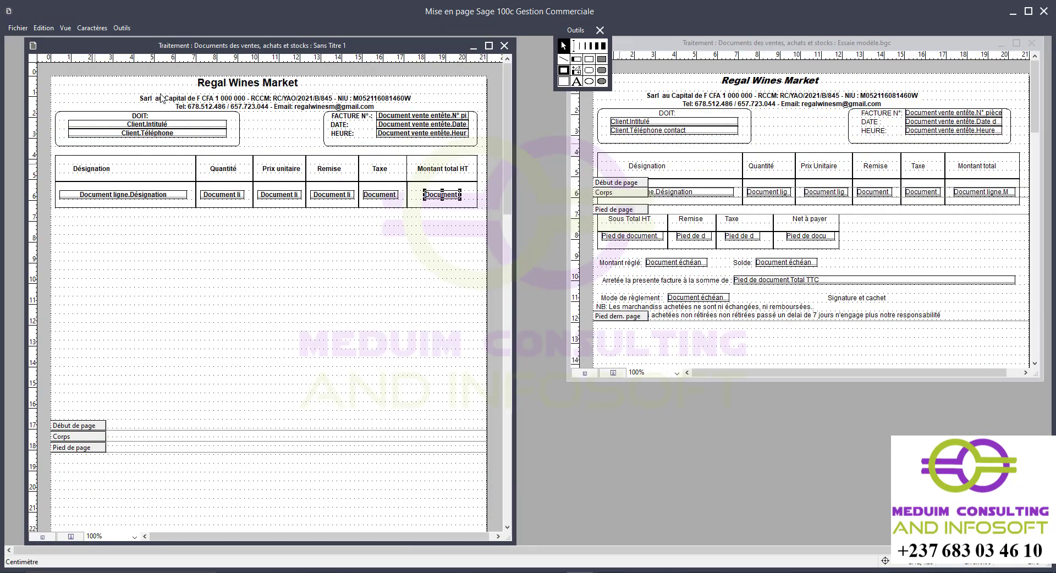
{"action": "left_click", "coordinate": [588, 59]}
{"action": "left_click_drag", "start_coordinate": [55, 217], "coordinate": [224, 247]}
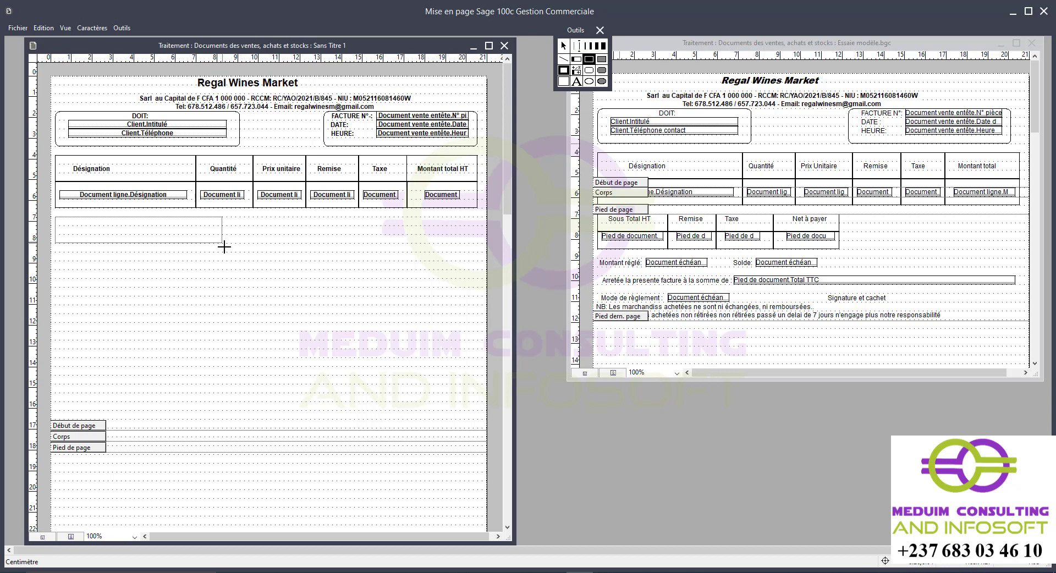
{"action": "left_click_drag", "start_coordinate": [224, 247], "coordinate": [310, 239]}
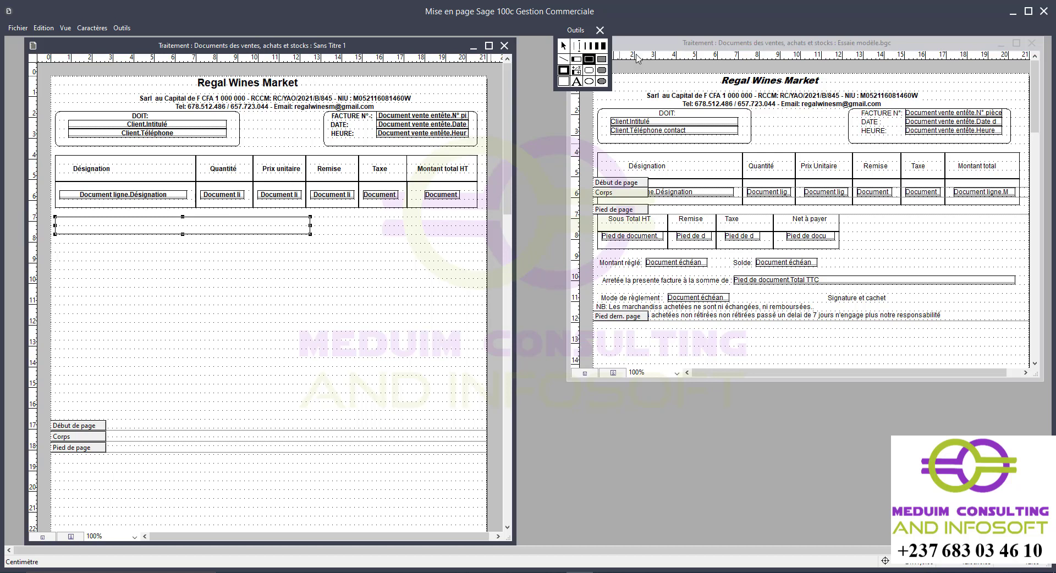
{"action": "left_click", "coordinate": [564, 46]}
{"action": "left_click_drag", "start_coordinate": [311, 225], "coordinate": [306, 227]}
Draw a first header cell about 4 cm wide in the totals frame and divide the rest into three equal cells.
{"action": "left_click", "coordinate": [589, 58]}
{"action": "mouse_move", "coordinate": [54, 216]}
{"action": "left_mouse_down"}
{"action": "mouse_move", "coordinate": [149, 238]}
{"action": "mouse_move", "coordinate": [120, 238]}
{"action": "mouse_move", "coordinate": [134, 234]}
{"action": "left_mouse_up"}
{"action": "left_click", "coordinate": [563, 46]}
{"action": "left_click_drag", "start_coordinate": [108, 223], "coordinate": [188, 226]}
{"action": "left_click_drag", "start_coordinate": [214, 229], "coordinate": [190, 231]}
{"action": "left_click_drag", "start_coordinate": [177, 227], "coordinate": [235, 227]}
{"action": "left_click_drag", "start_coordinate": [280, 226], "coordinate": [299, 229]}
Duplicate the four header cells of the totals table directly below to form a second row.
{"action": "left_click", "coordinate": [100, 229]}
{"action": "left_click_drag", "start_coordinate": [99, 221], "coordinate": [102, 241]}
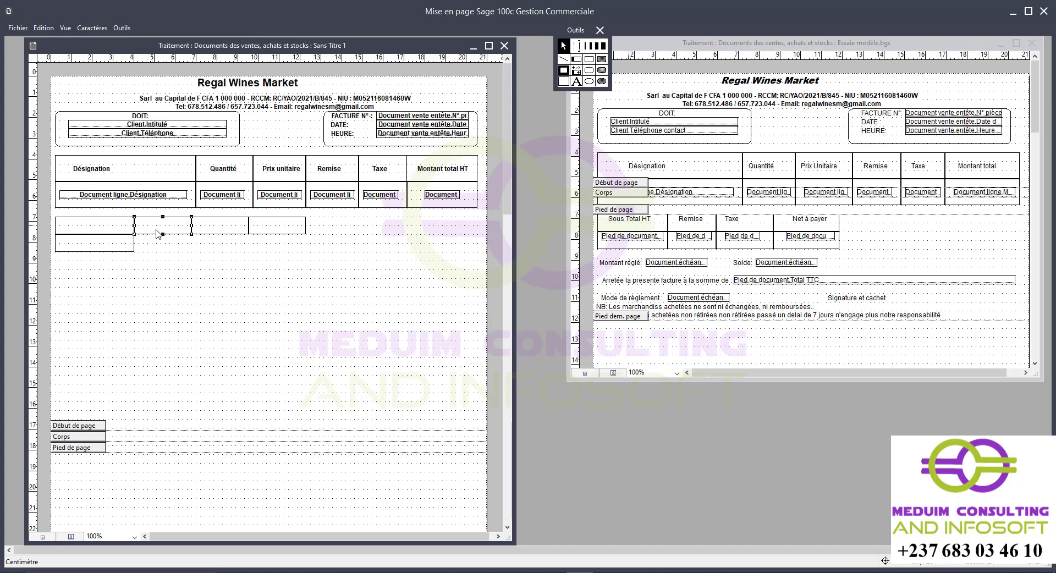
{"action": "left_click_drag", "start_coordinate": [164, 226], "coordinate": [165, 243]}
{"action": "left_click", "coordinate": [223, 227]}
{"action": "left_click_drag", "start_coordinate": [219, 226], "coordinate": [219, 240]}
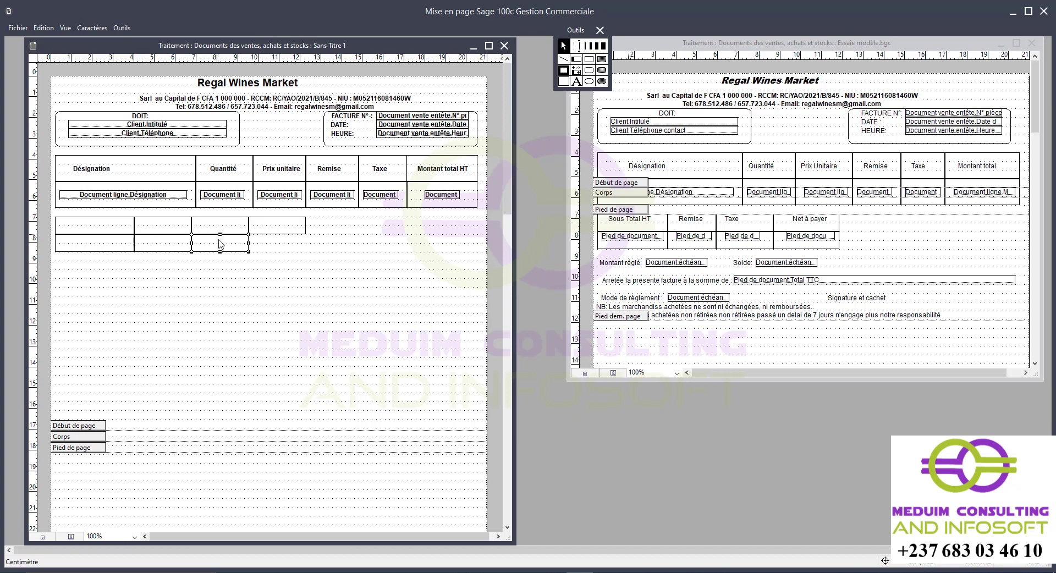
{"action": "left_click", "coordinate": [269, 228]}
{"action": "left_click_drag", "start_coordinate": [273, 235], "coordinate": [271, 245]}
Copy the "Sous Total HT" heading from the Essaie modèle document into the first header cell of the totals table.
{"action": "left_click", "coordinate": [634, 220]}
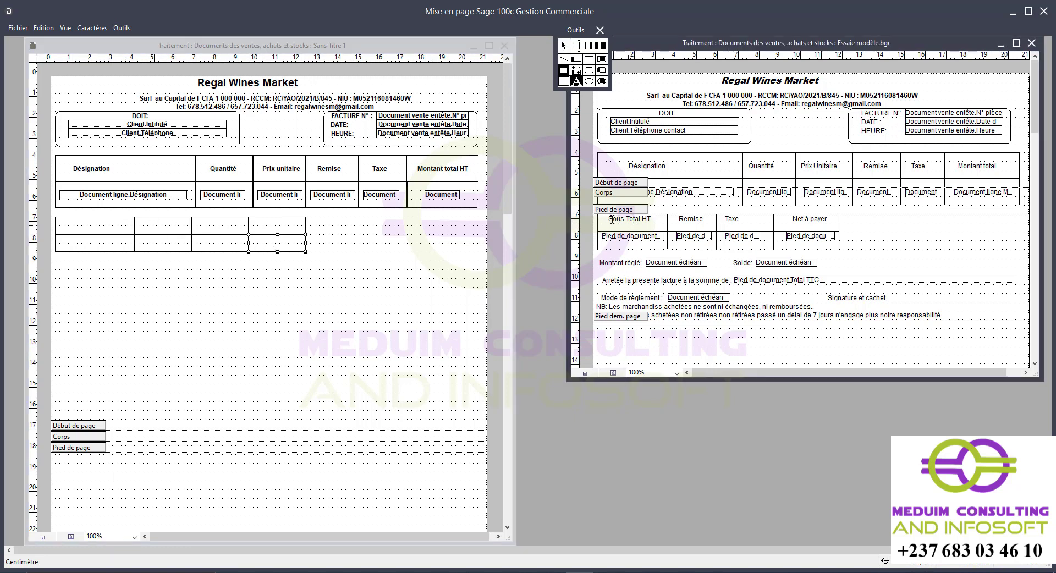
{"action": "left_click_drag", "start_coordinate": [612, 220], "coordinate": [653, 220]}
{"action": "key", "text": "ctrl+c"}
{"action": "left_click", "coordinate": [84, 225]}
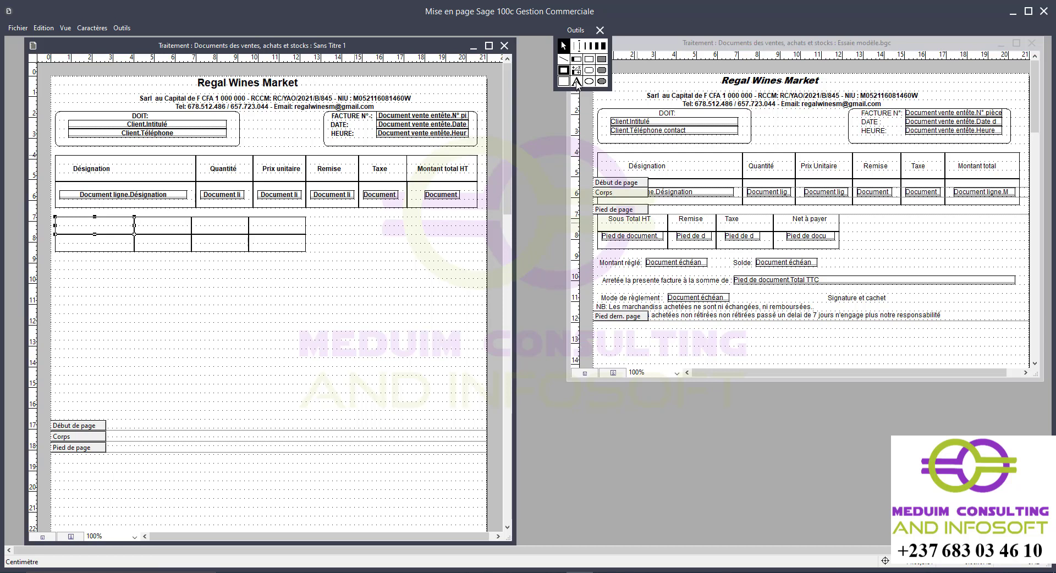
{"action": "left_click", "coordinate": [576, 81]}
{"action": "key", "text": "ctrl+v"}
Copy the "Remise" heading from the model's totals table into the second header cell of the new invoice.
{"action": "left_click", "coordinate": [689, 219]}
{"action": "left_click_drag", "start_coordinate": [679, 219], "coordinate": [704, 219]}
{"action": "key", "text": "ctrl+c"}
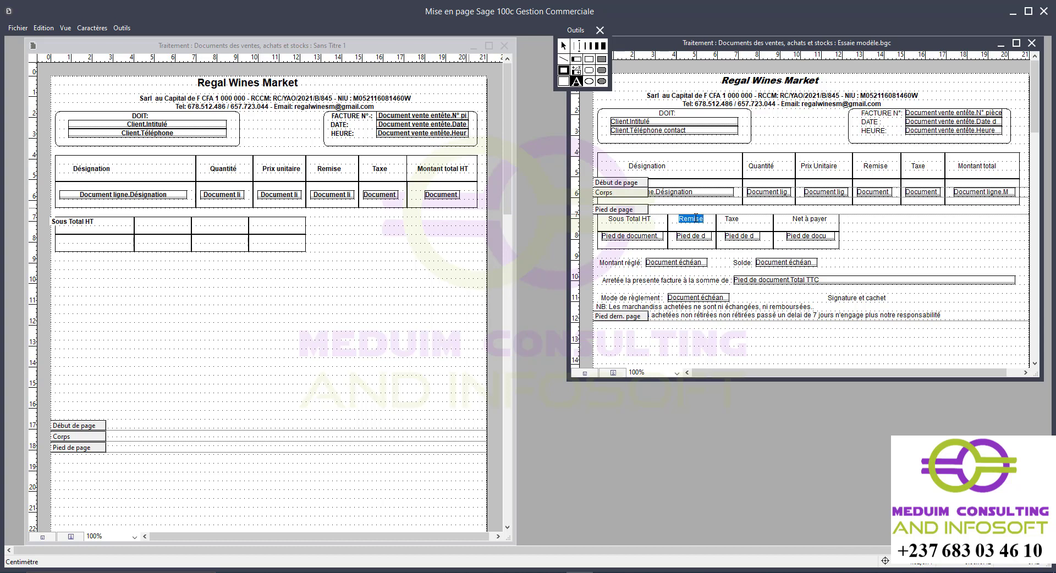
{"action": "left_click", "coordinate": [158, 231]}
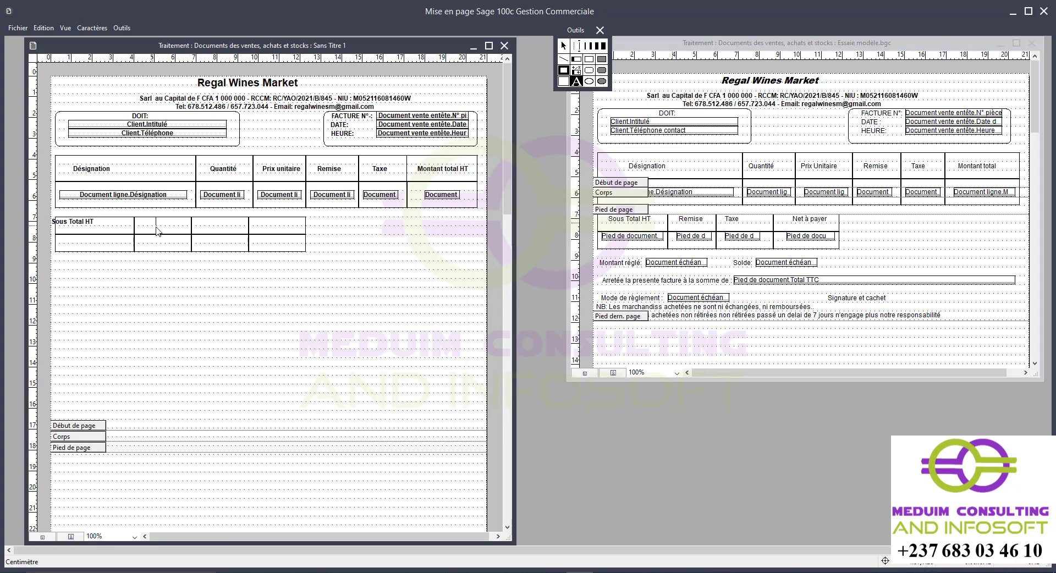
{"action": "key", "text": "ctrl+v"}
Copy the "Taxe" heading from the model's totals table into the third header cell of the new invoice.
{"action": "left_click", "coordinate": [729, 219]}
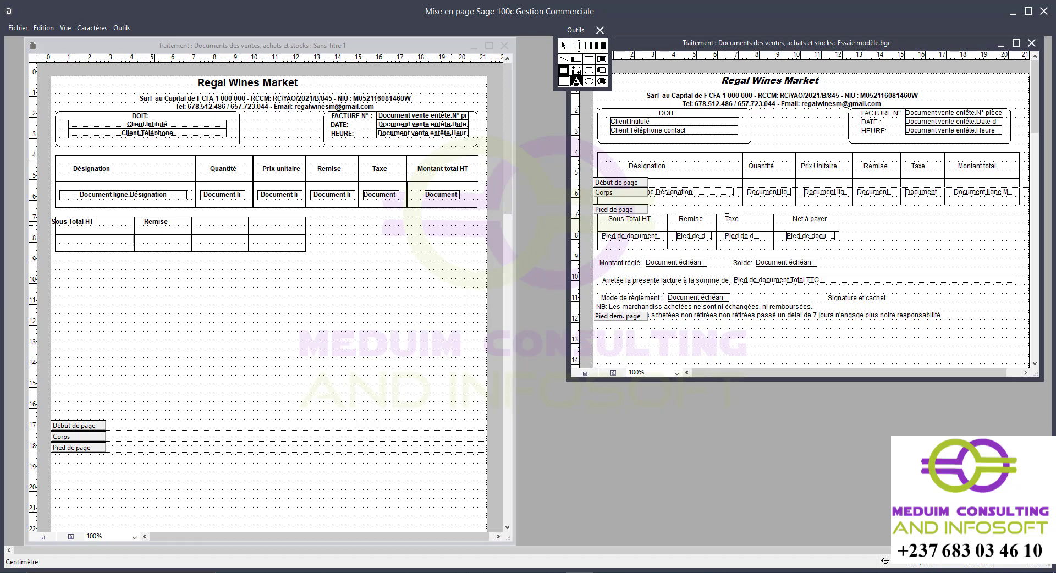
{"action": "double_click", "coordinate": [726, 219]}
{"action": "key", "text": "ctrl+c"}
{"action": "left_click", "coordinate": [205, 231]}
{"action": "key", "text": "ctrl+v"}
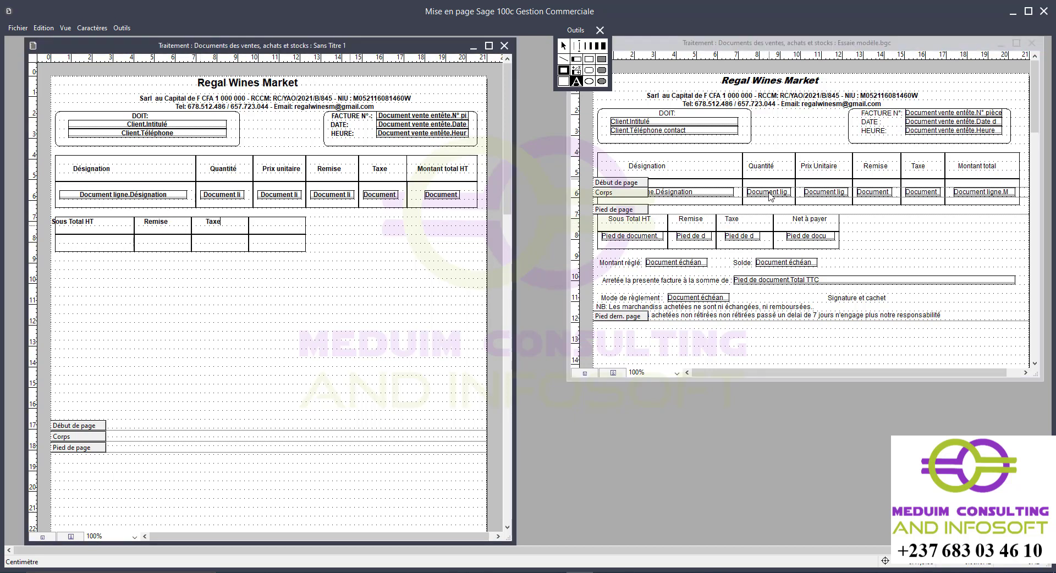
Copy the model's "Net à payer" heading into the fourth header cell and centre "Sous Total HT" in its own cell.
{"action": "left_click", "coordinate": [797, 218]}
{"action": "double_click", "coordinate": [795, 219]}
{"action": "key", "text": "ctrl+c"}
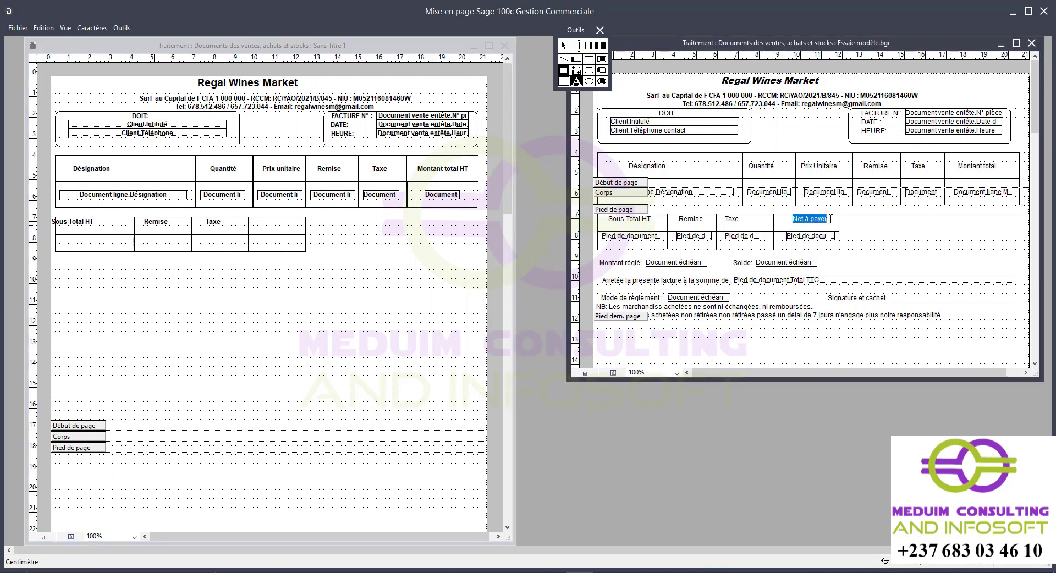
{"action": "left_click", "coordinate": [267, 230]}
{"action": "key", "text": "ctrl+v"}
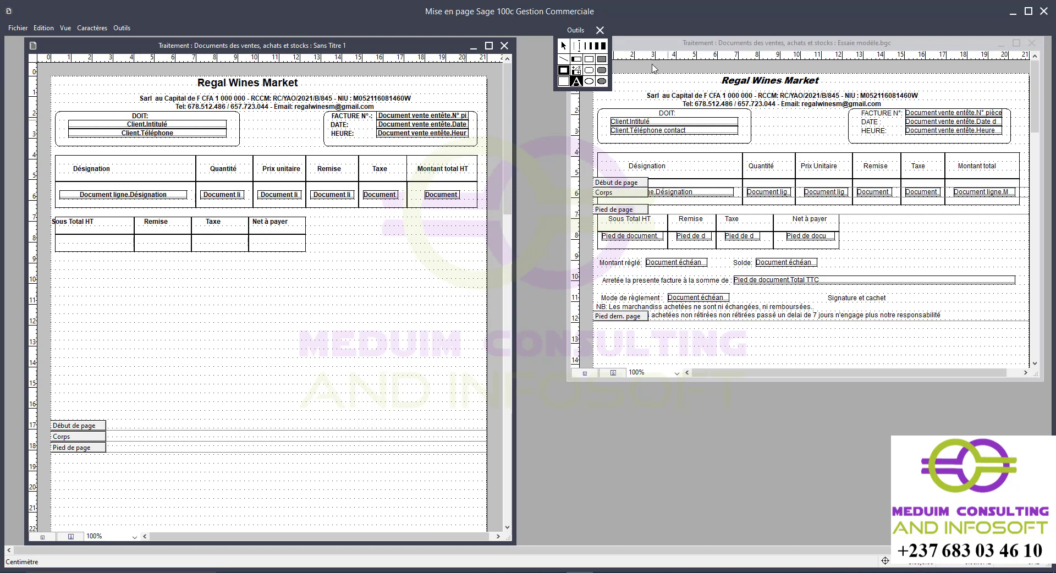
{"action": "left_click", "coordinate": [563, 45]}
{"action": "left_click_drag", "start_coordinate": [70, 223], "coordinate": [95, 228]}
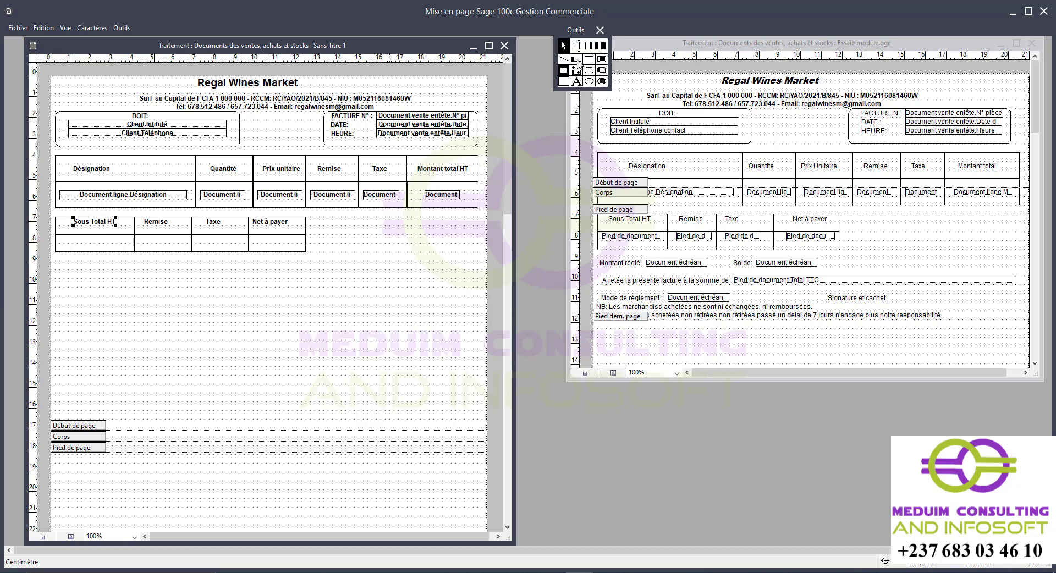
Add a variable zone in the cell under Sous Total HT using the Total HT field of Pied de document.
{"action": "left_click", "coordinate": [577, 60]}
{"action": "left_click_drag", "start_coordinate": [60, 235], "coordinate": [132, 246]}
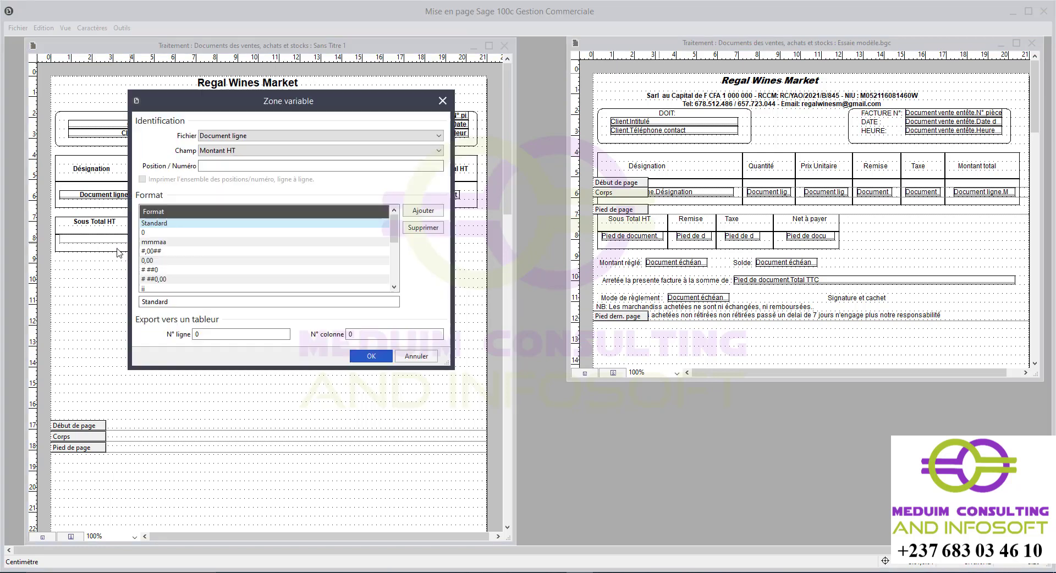
{"action": "left_click", "coordinate": [274, 139]}
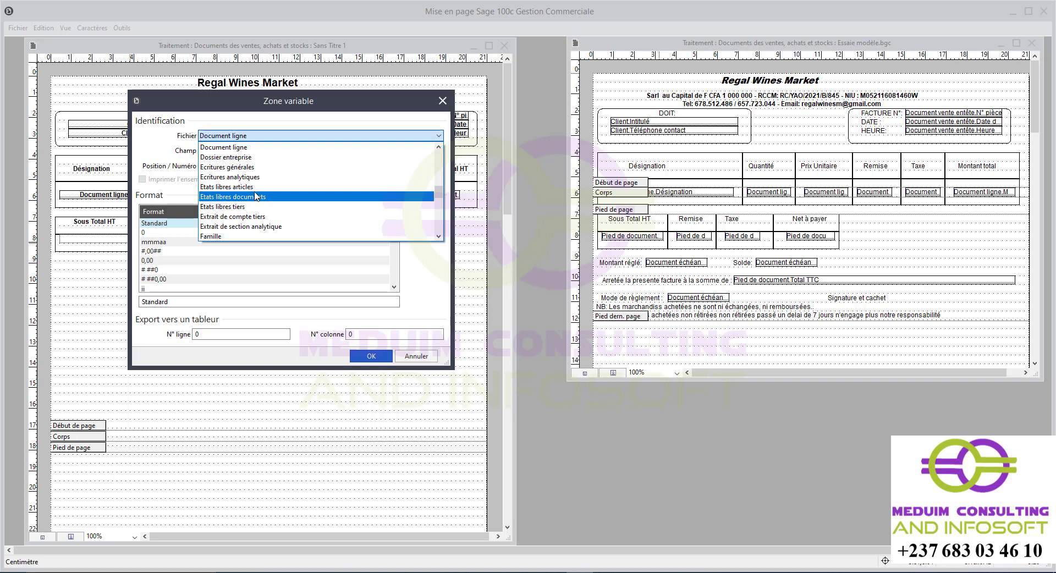
{"action": "scroll", "coordinate": [256, 196], "scroll_direction": "down", "scroll_amount": 10}
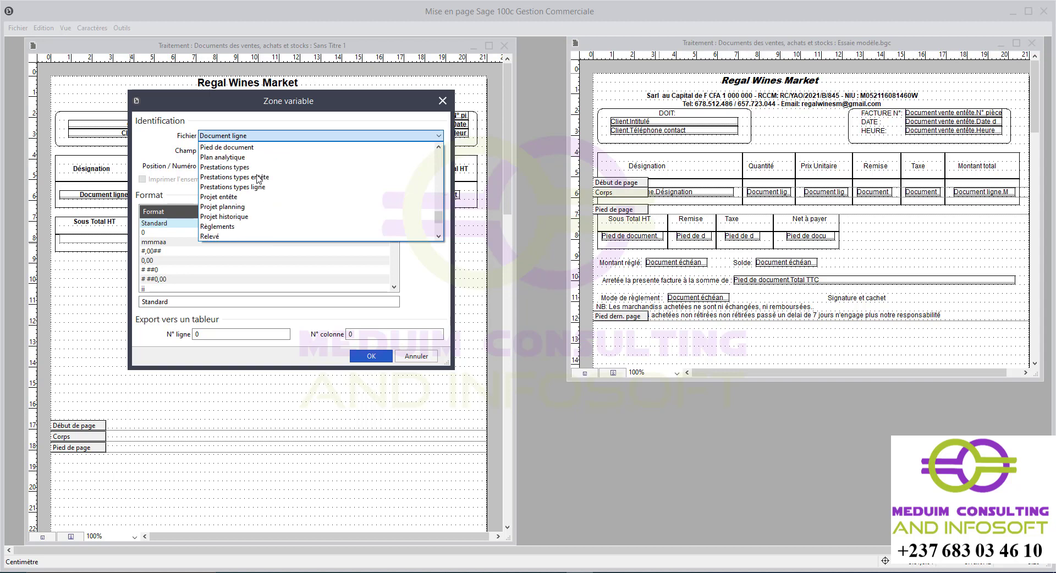
{"action": "left_click", "coordinate": [226, 148]}
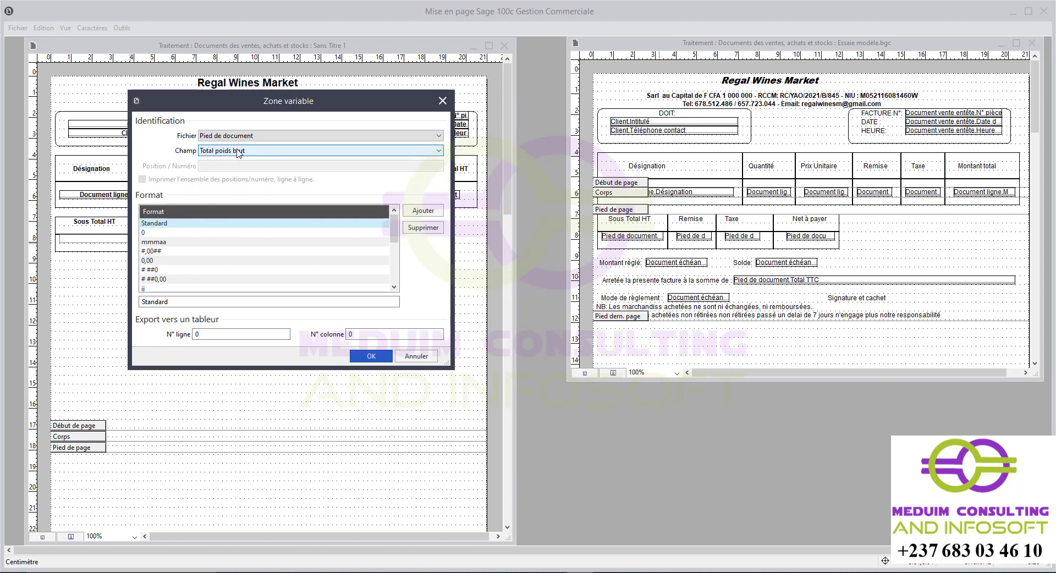
{"action": "left_click", "coordinate": [239, 152]}
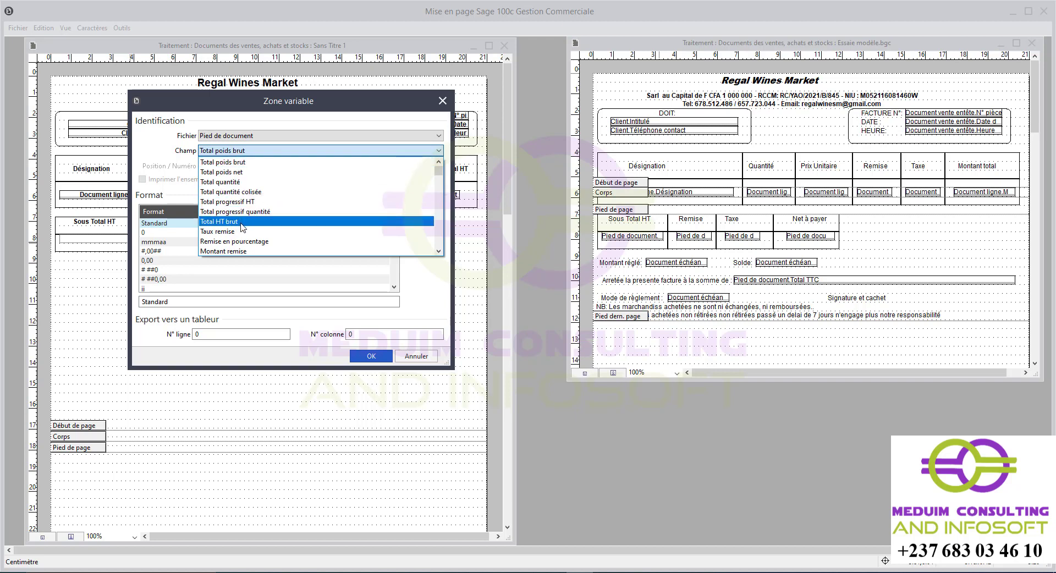
{"action": "scroll", "coordinate": [243, 225], "scroll_direction": "down", "scroll_amount": 2}
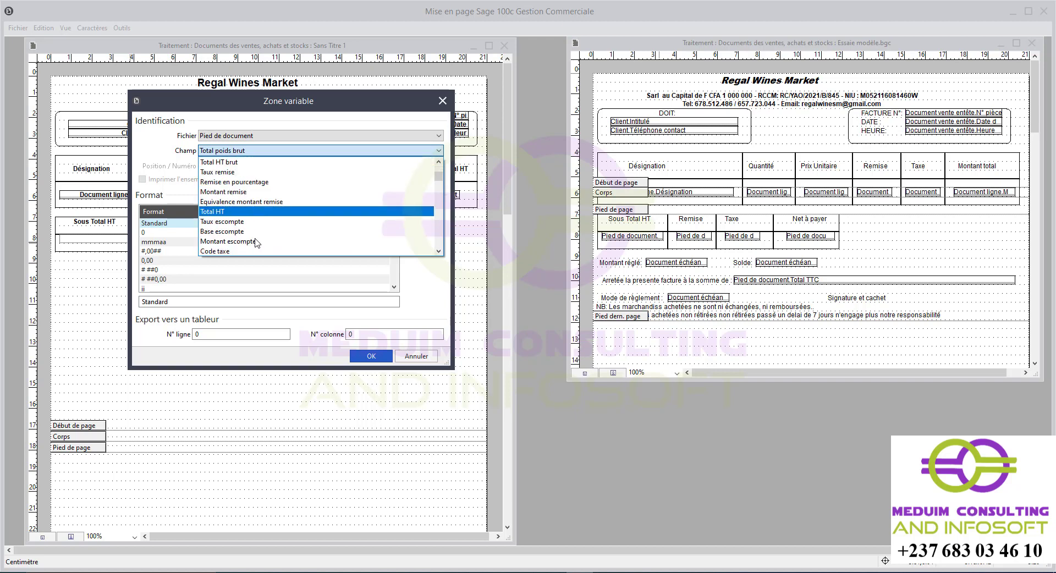
{"action": "left_click", "coordinate": [226, 211]}
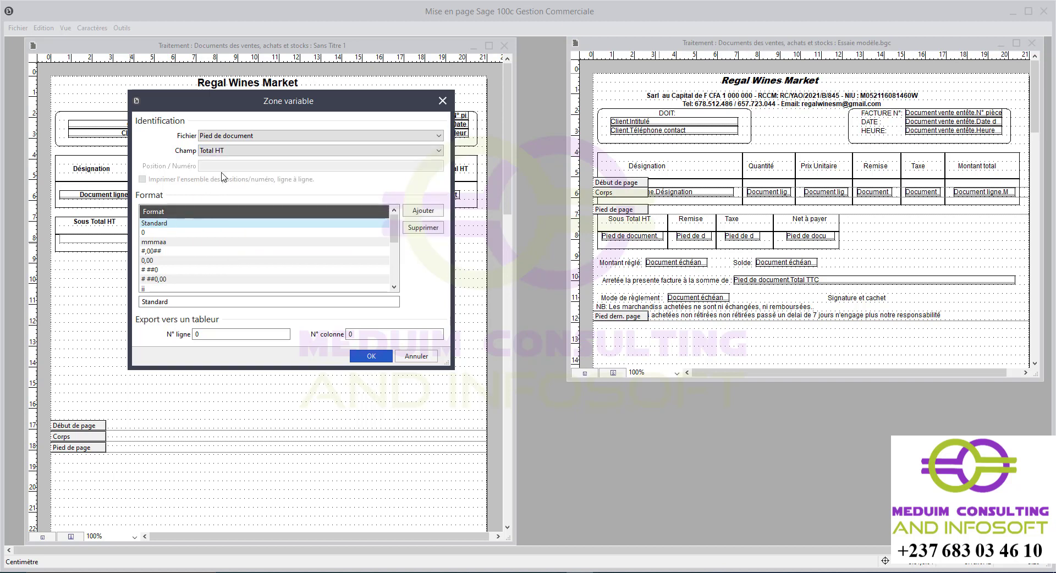
{"action": "left_click", "coordinate": [372, 356]}
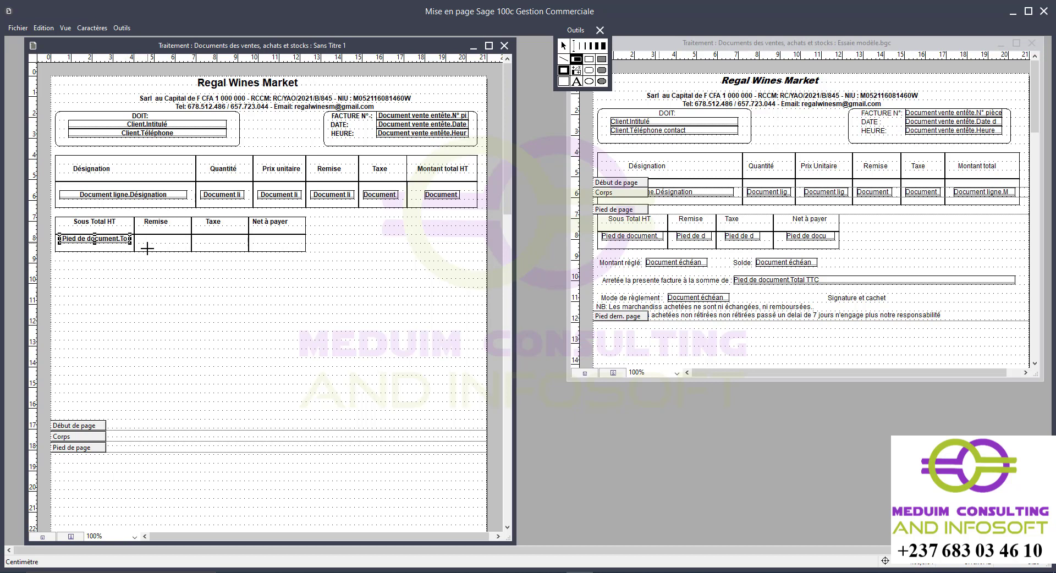
Duplicate the Total HT variable zone into the empty cell under Remise and open the copy's zone settings.
{"action": "left_click", "coordinate": [564, 47]}
{"action": "left_click_drag", "start_coordinate": [99, 240], "coordinate": [186, 241]}
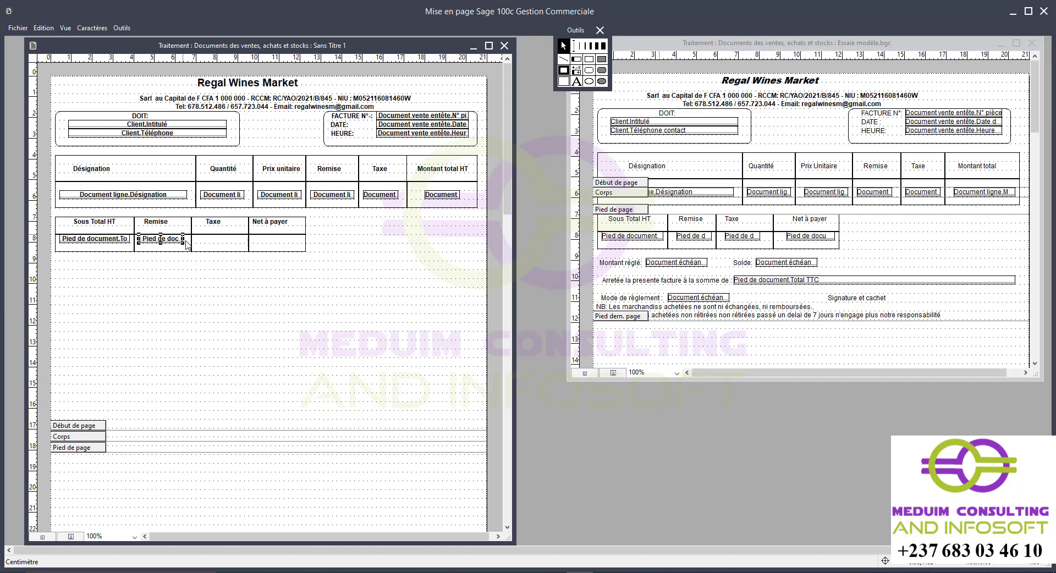
{"action": "double_click", "coordinate": [171, 242]}
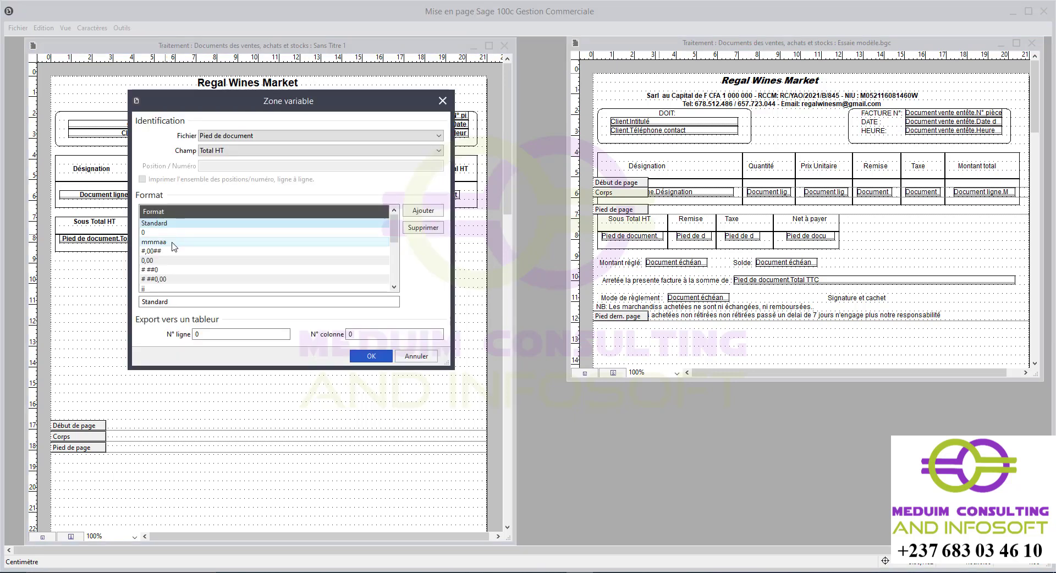
Look through the available Pied de document fields for one that suits the Remise cell.
{"action": "left_click", "coordinate": [250, 151]}
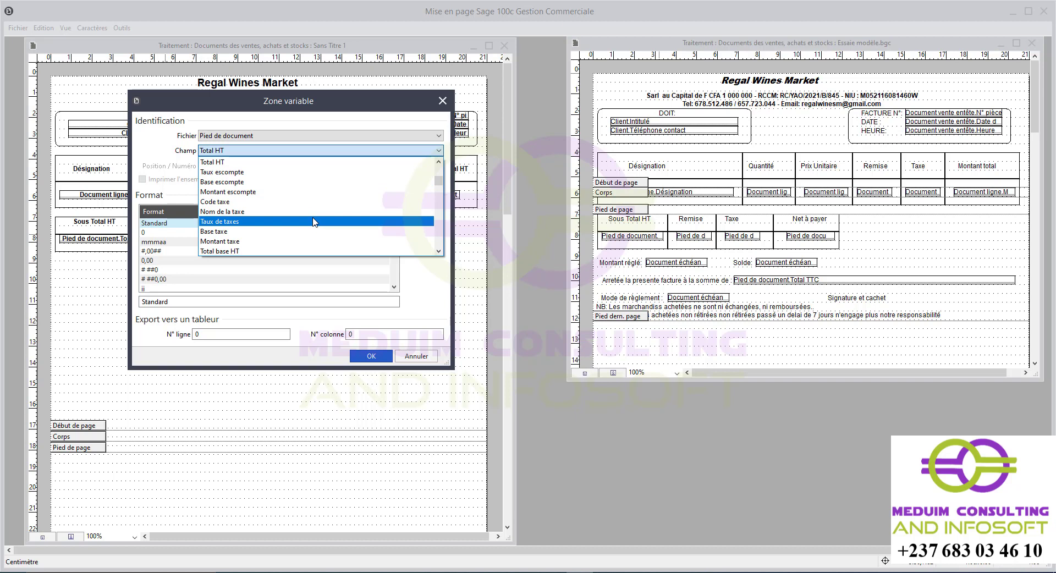
{"action": "scroll", "coordinate": [314, 222], "scroll_direction": "down", "scroll_amount": 1}
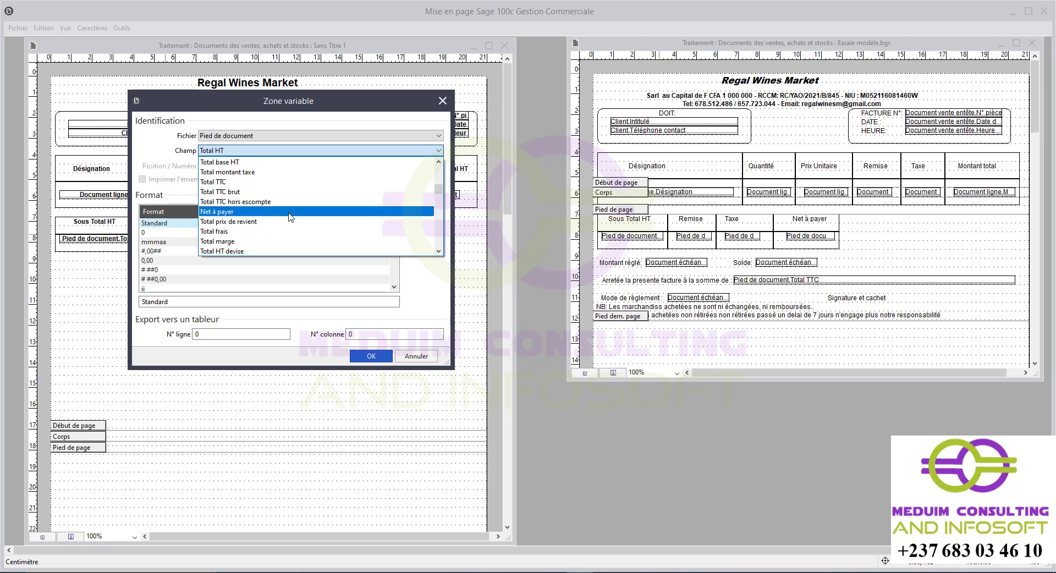
{"action": "scroll", "coordinate": [269, 224], "scroll_direction": "down", "scroll_amount": 4}
{"action": "scroll", "coordinate": [261, 226], "scroll_direction": "down", "scroll_amount": 3}
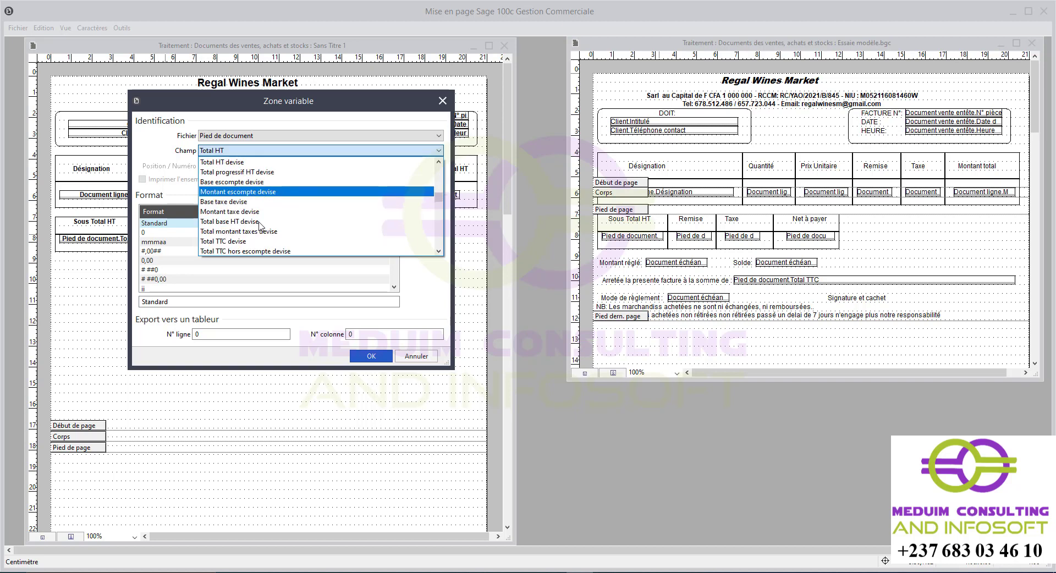
{"action": "scroll", "coordinate": [261, 225], "scroll_direction": "down", "scroll_amount": 5}
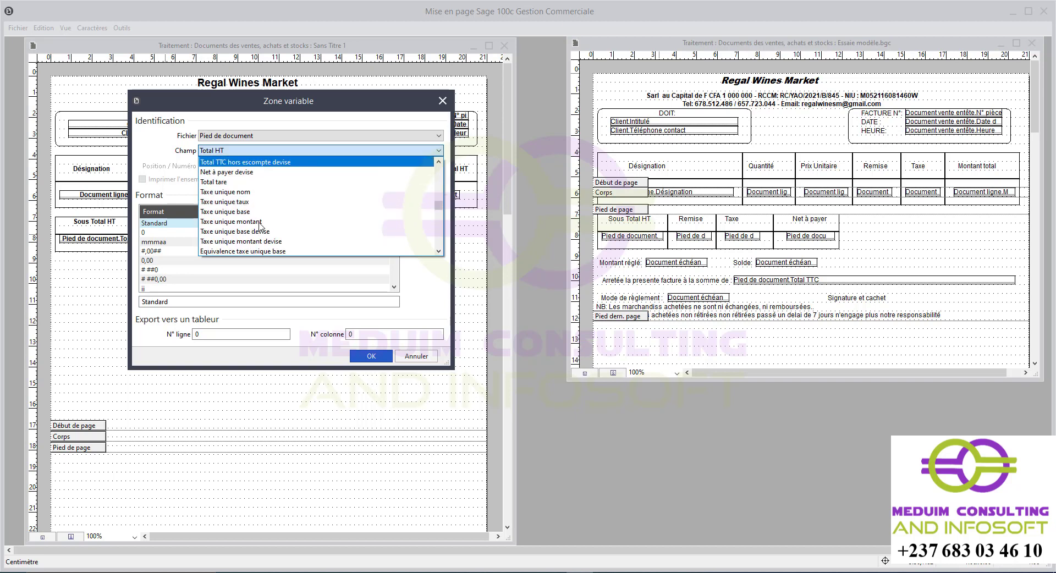
{"action": "scroll", "coordinate": [261, 225], "scroll_direction": "down", "scroll_amount": 4}
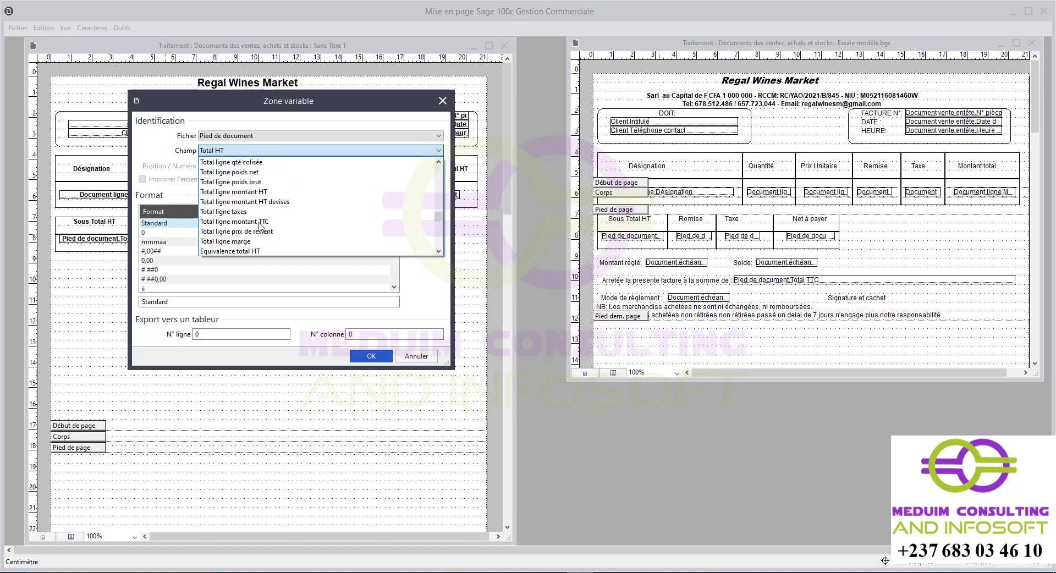
{"action": "scroll", "coordinate": [260, 225], "scroll_direction": "down", "scroll_amount": 4}
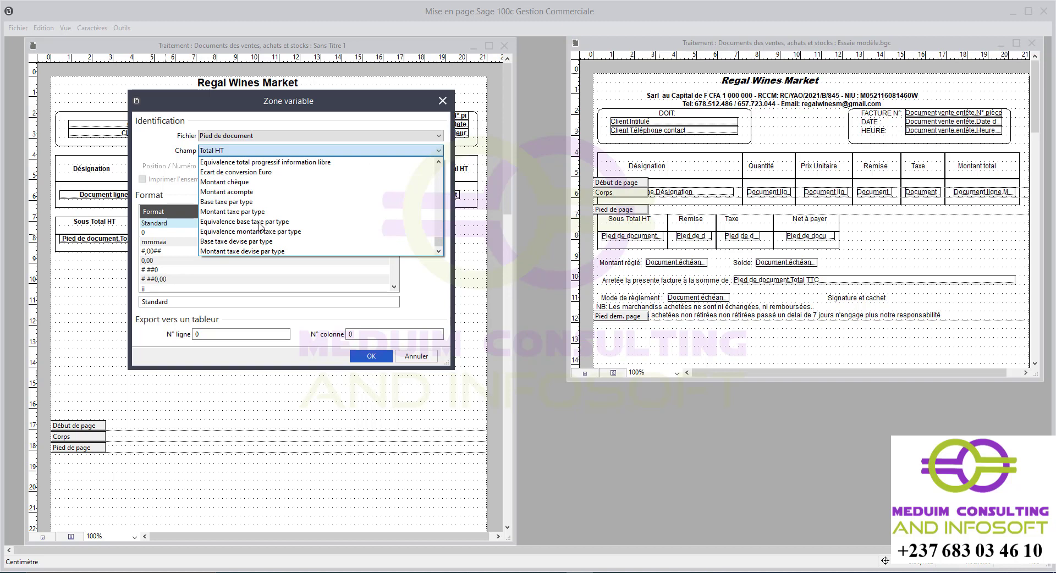
{"action": "scroll", "coordinate": [260, 225], "scroll_direction": "up", "scroll_amount": 5}
{"action": "scroll", "coordinate": [283, 222], "scroll_direction": "up", "scroll_amount": 5}
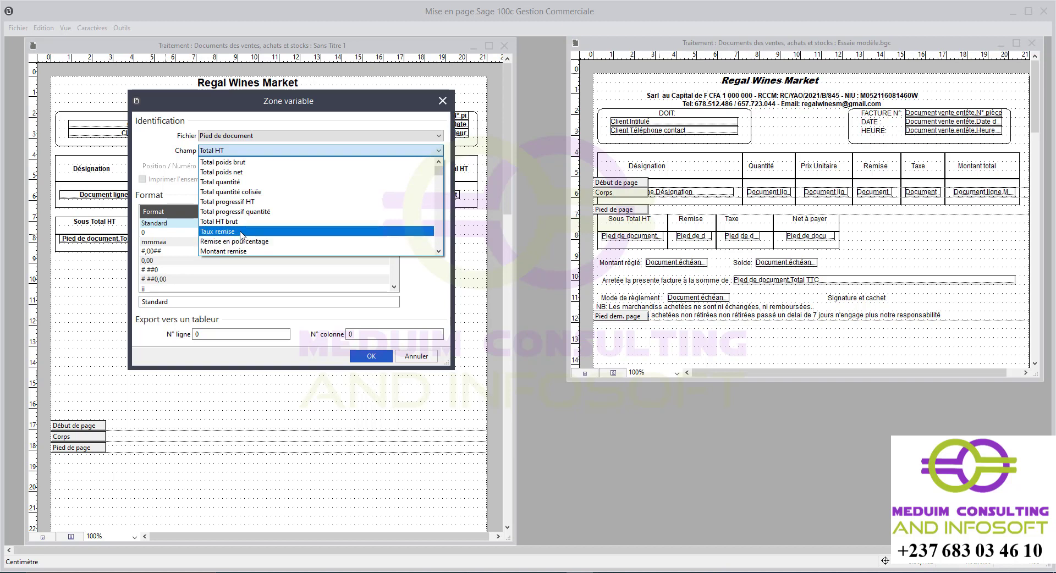
{"action": "scroll", "coordinate": [257, 237], "scroll_direction": "down", "scroll_amount": 3}
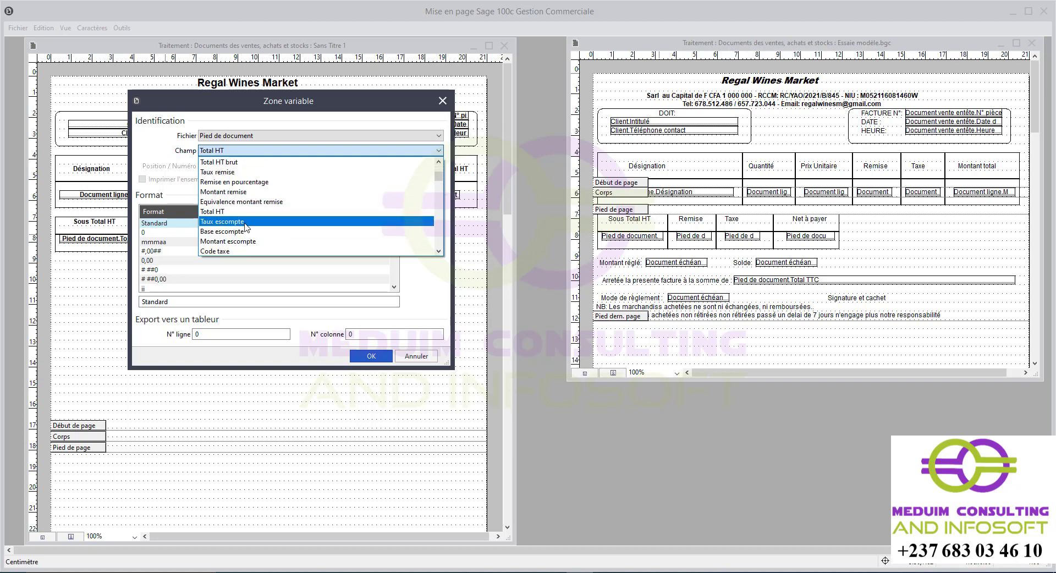
{"action": "scroll", "coordinate": [240, 222], "scroll_direction": "down", "scroll_amount": 1}
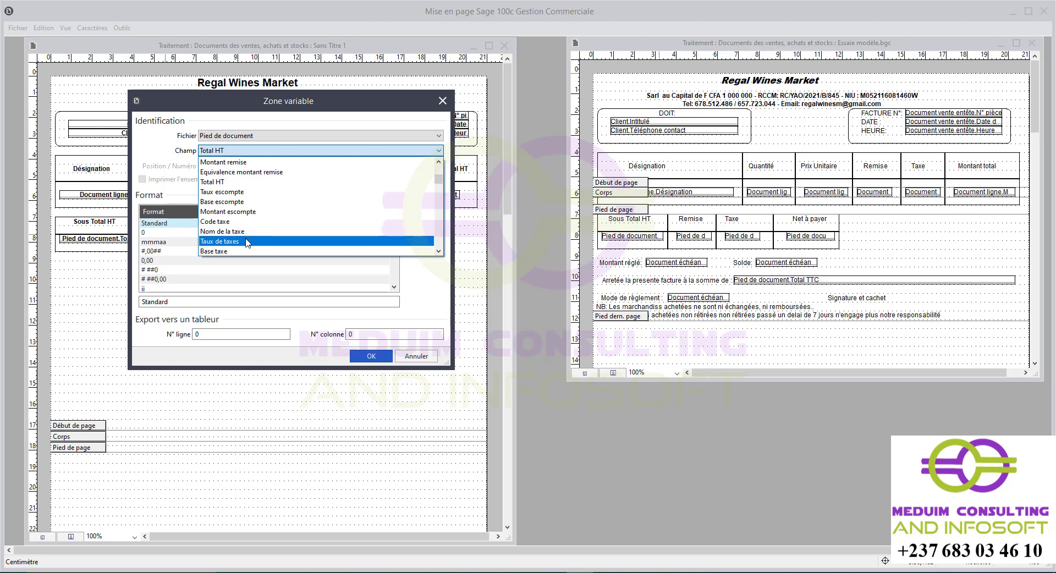
{"action": "scroll", "coordinate": [248, 243], "scroll_direction": "down", "scroll_amount": 2}
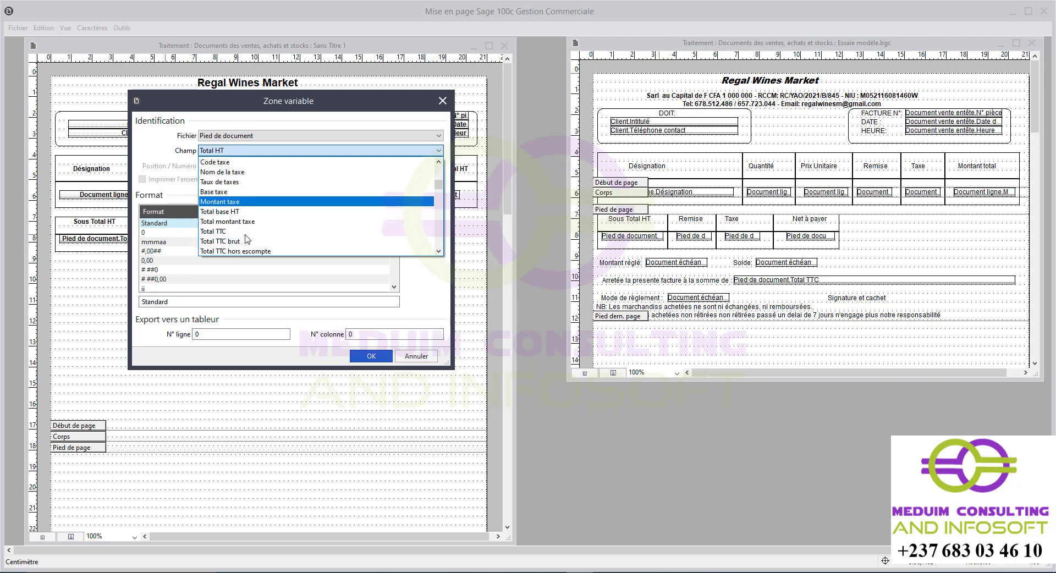
{"action": "scroll", "coordinate": [246, 237], "scroll_direction": "down", "scroll_amount": 2}
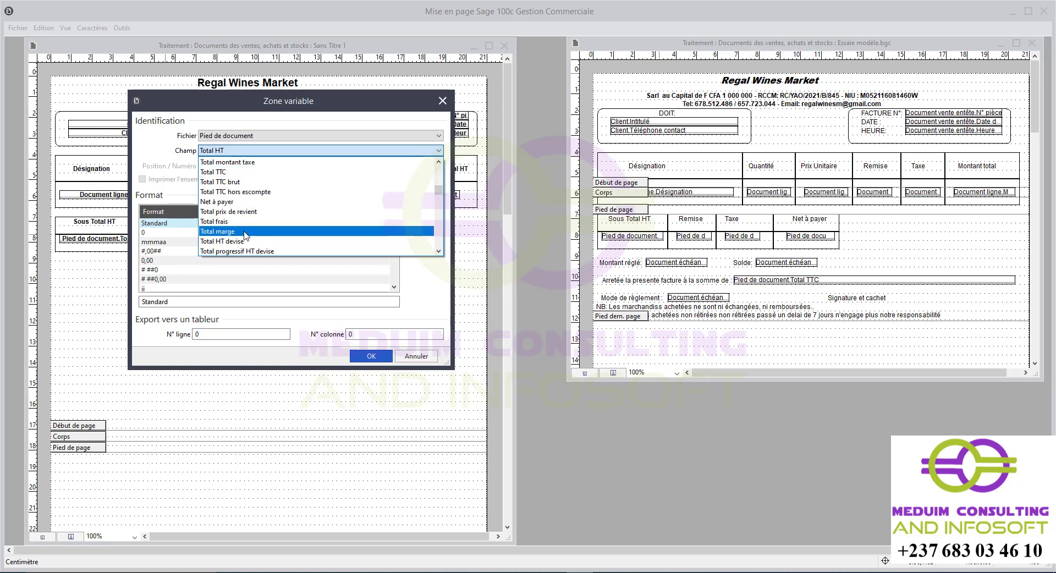
{"action": "scroll", "coordinate": [249, 236], "scroll_direction": "down", "scroll_amount": 1}
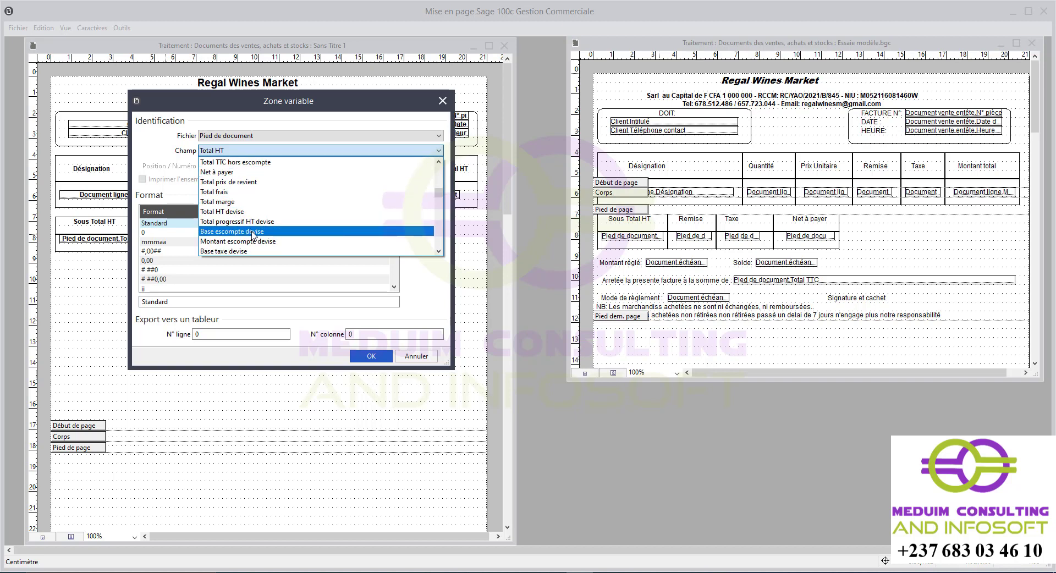
{"action": "scroll", "coordinate": [253, 235], "scroll_direction": "down", "scroll_amount": 2}
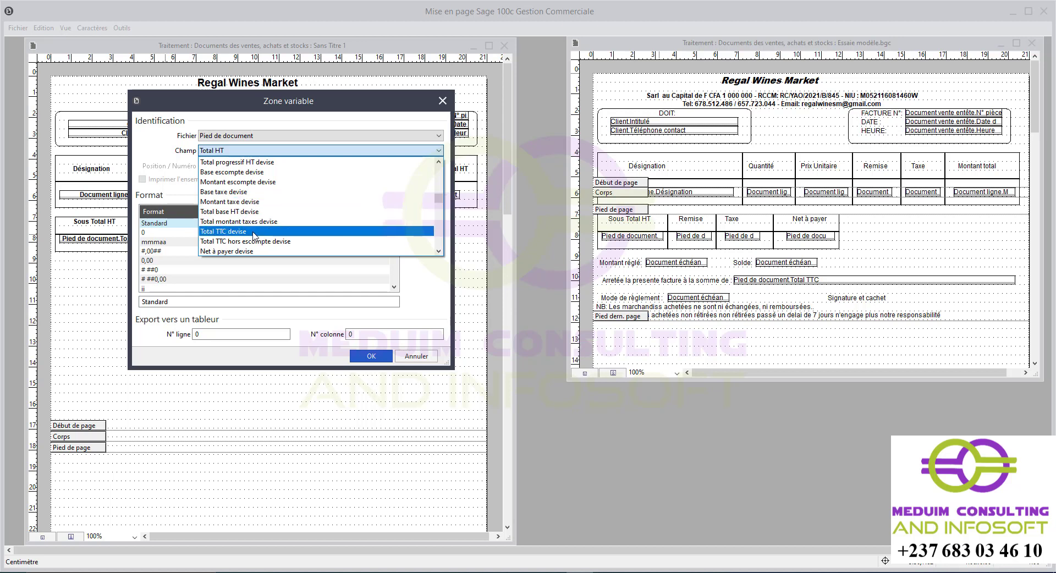
{"action": "scroll", "coordinate": [257, 242], "scroll_direction": "down", "scroll_amount": 1}
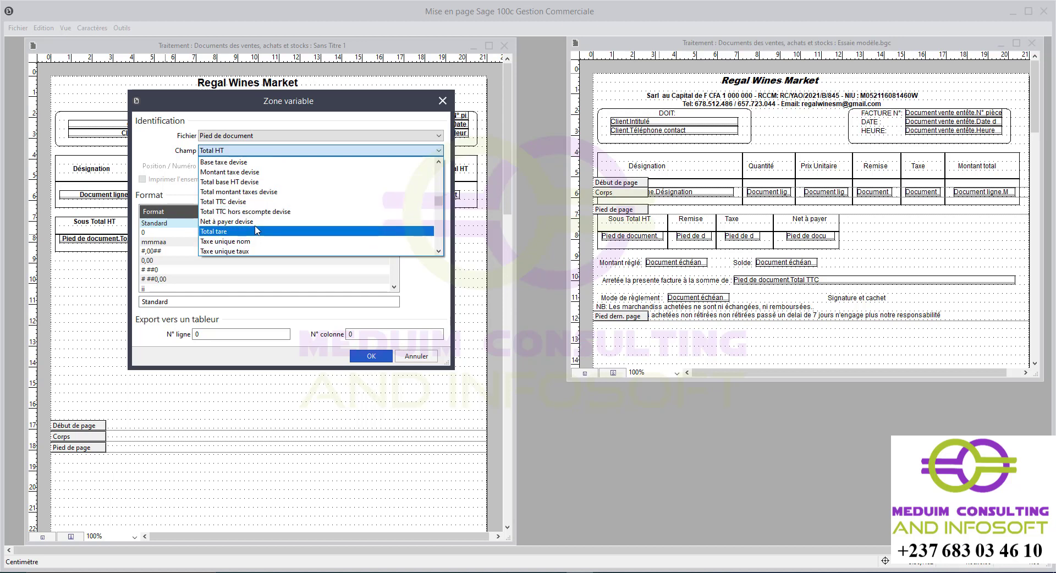
{"action": "scroll", "coordinate": [257, 231], "scroll_direction": "down", "scroll_amount": 1}
{"action": "scroll", "coordinate": [257, 226], "scroll_direction": "down", "scroll_amount": 2}
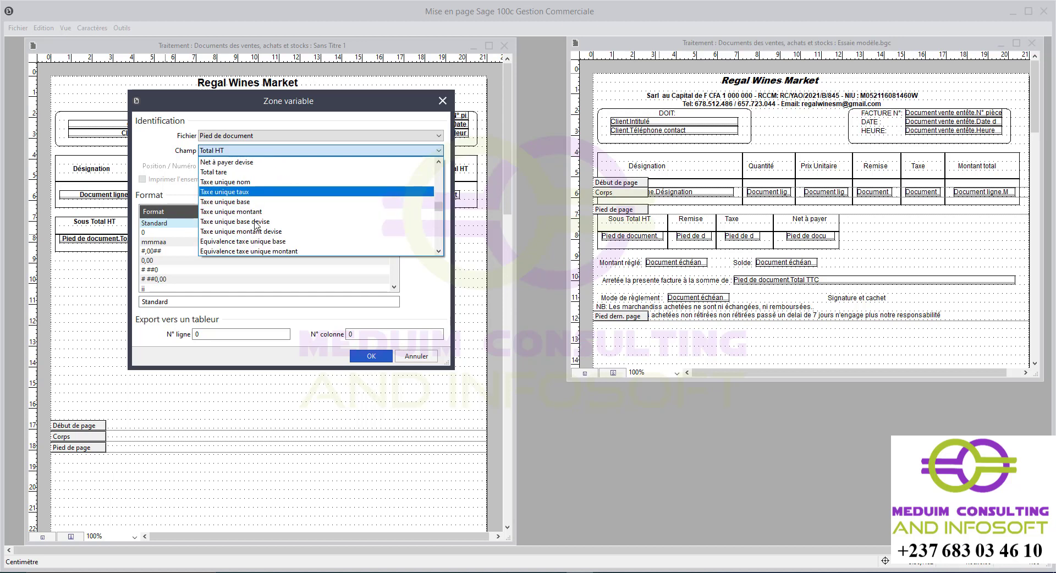
{"action": "scroll", "coordinate": [256, 225], "scroll_direction": "down", "scroll_amount": 1}
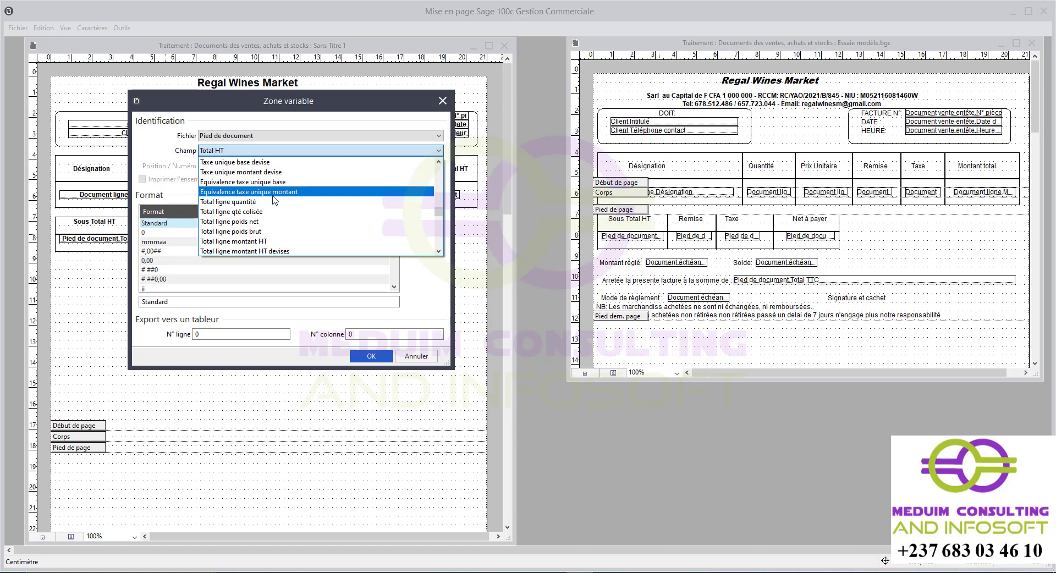
{"action": "scroll", "coordinate": [276, 201], "scroll_direction": "down", "scroll_amount": 1}
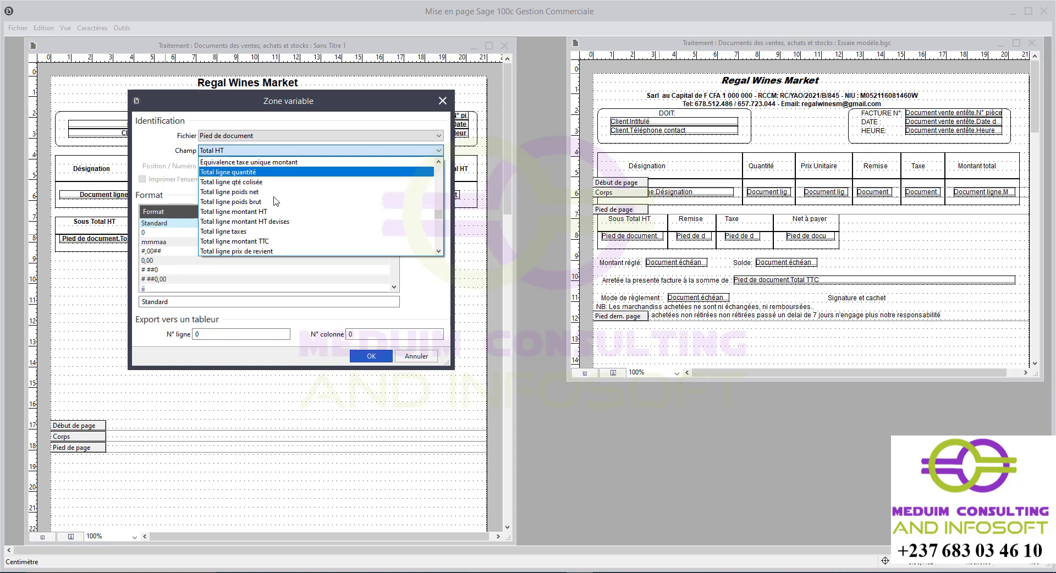
{"action": "scroll", "coordinate": [277, 201], "scroll_direction": "down", "scroll_amount": 1}
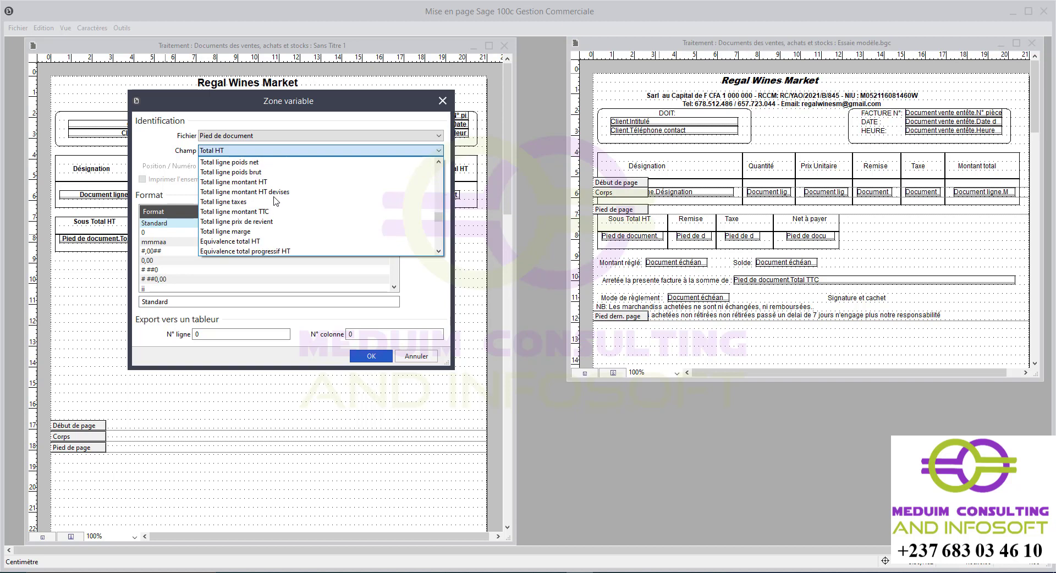
{"action": "scroll", "coordinate": [276, 202], "scroll_direction": "down", "scroll_amount": 1}
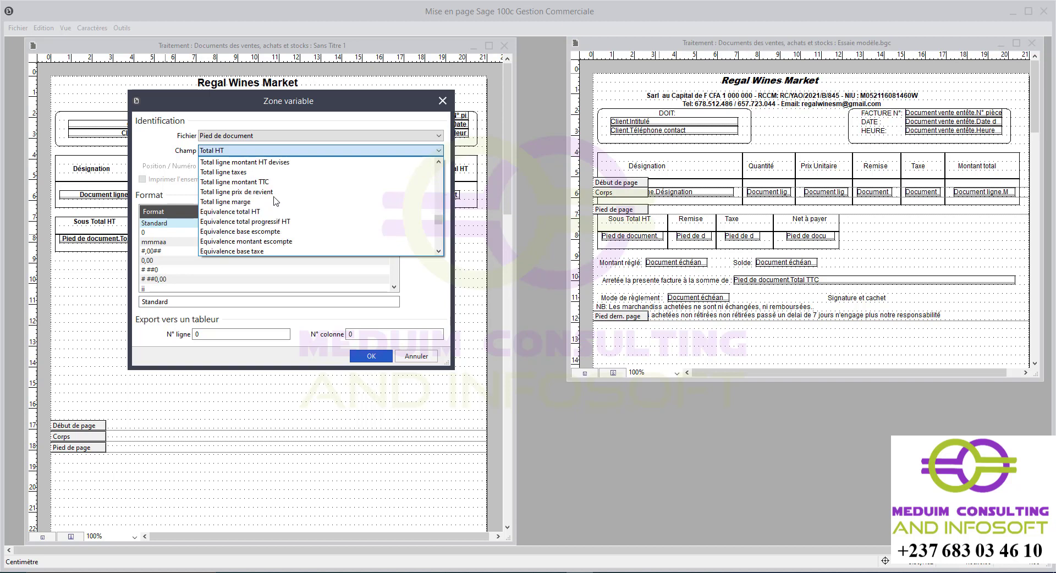
{"action": "scroll", "coordinate": [276, 201], "scroll_direction": "down", "scroll_amount": 3}
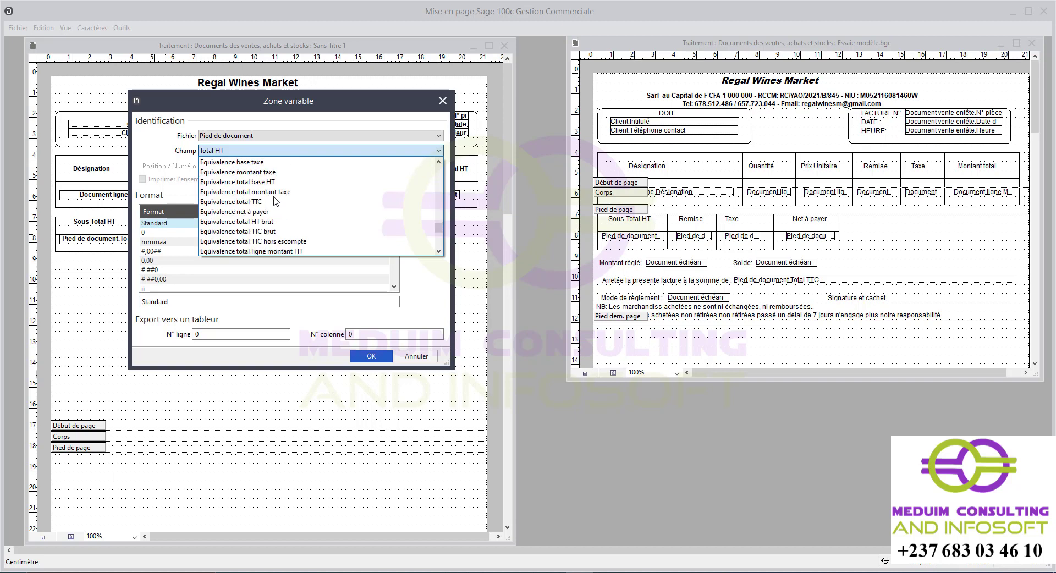
{"action": "scroll", "coordinate": [276, 201], "scroll_direction": "down", "scroll_amount": 2}
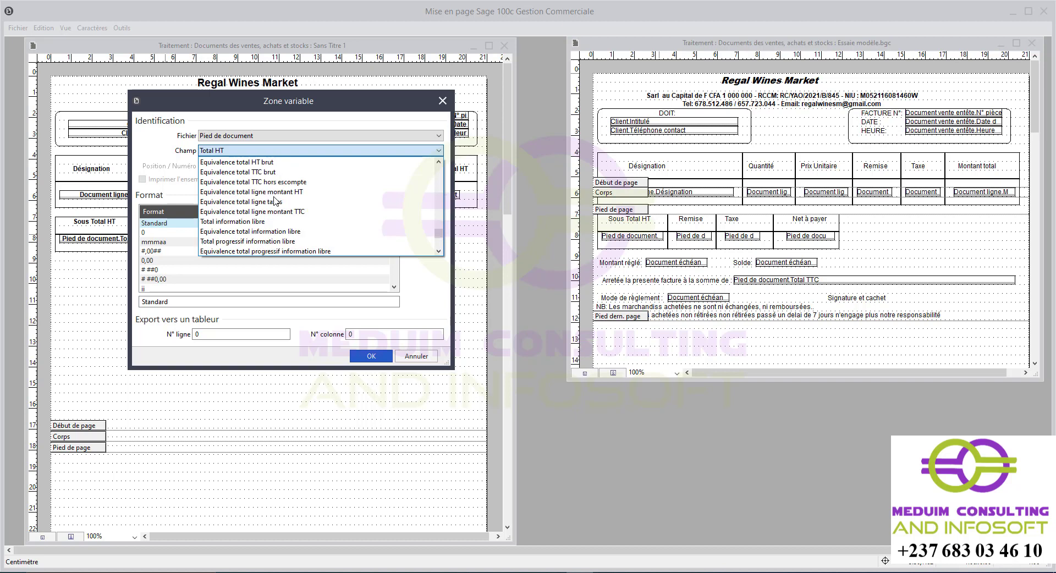
{"action": "scroll", "coordinate": [276, 201], "scroll_direction": "down", "scroll_amount": 1}
{"action": "scroll", "coordinate": [276, 201], "scroll_direction": "down", "scroll_amount": 1}
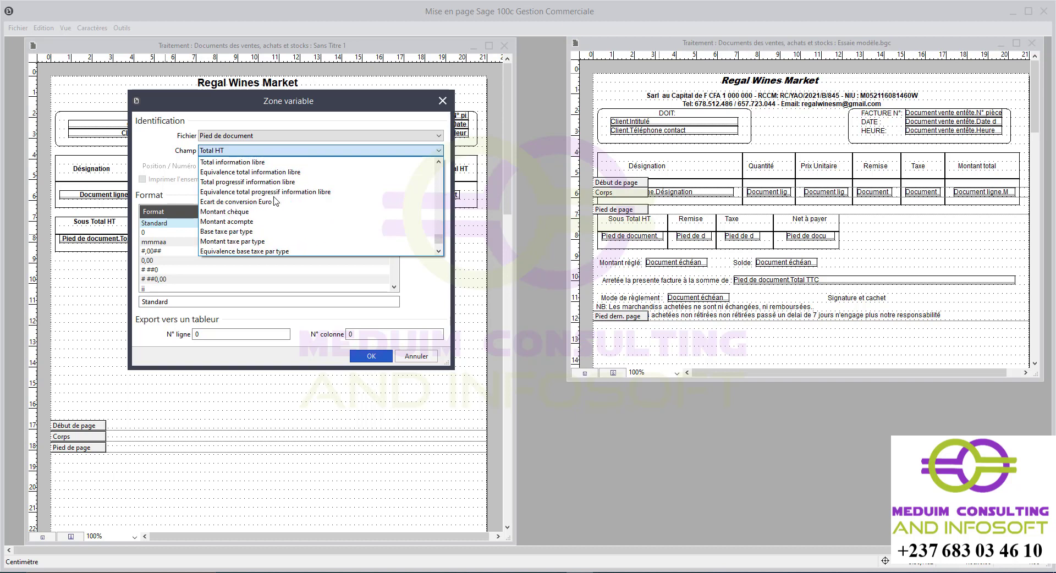
{"action": "scroll", "coordinate": [277, 202], "scroll_direction": "down", "scroll_amount": 1}
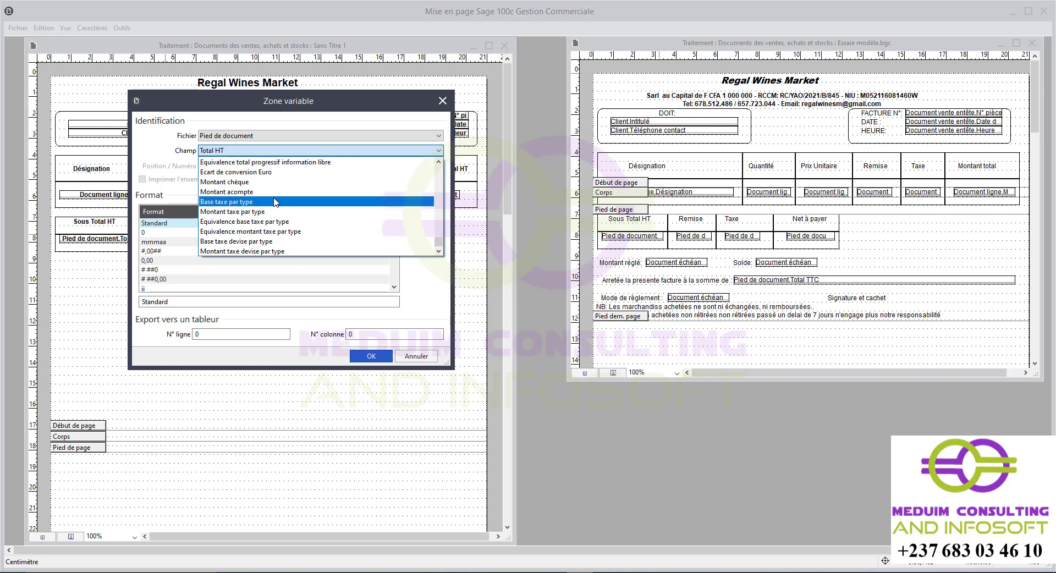
Set the variable zone under Remise to the Montant remise field of Pied de document.
{"action": "left_click_drag", "start_coordinate": [438, 242], "coordinate": [438, 165]}
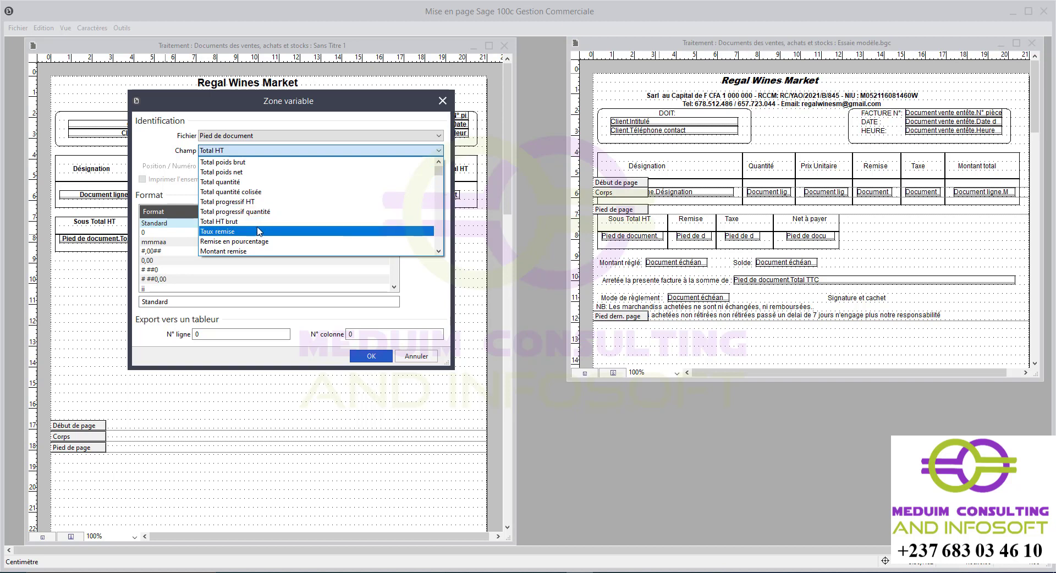
{"action": "scroll", "coordinate": [258, 231], "scroll_direction": "down", "scroll_amount": 1}
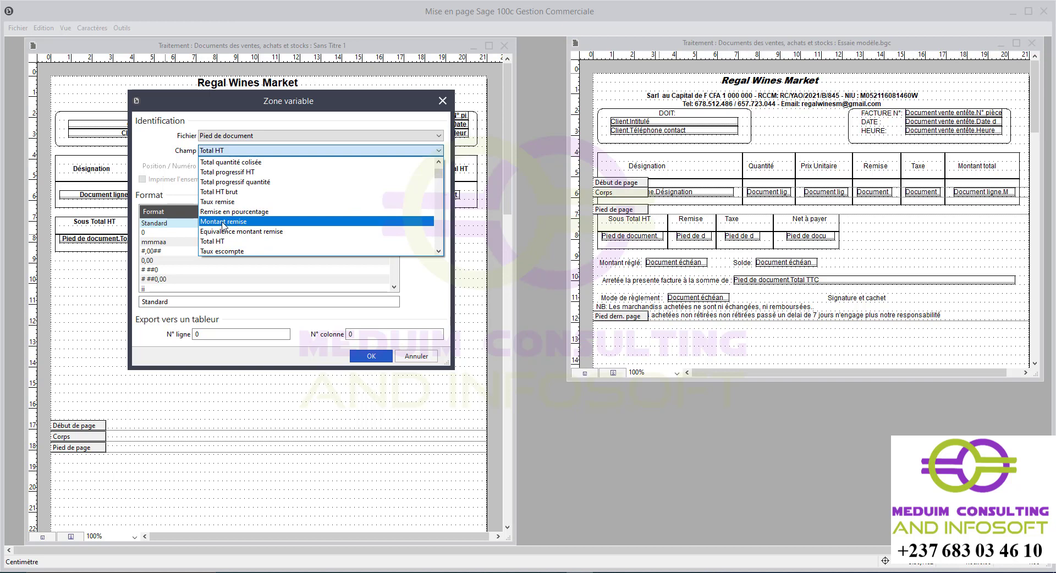
{"action": "left_click", "coordinate": [237, 222]}
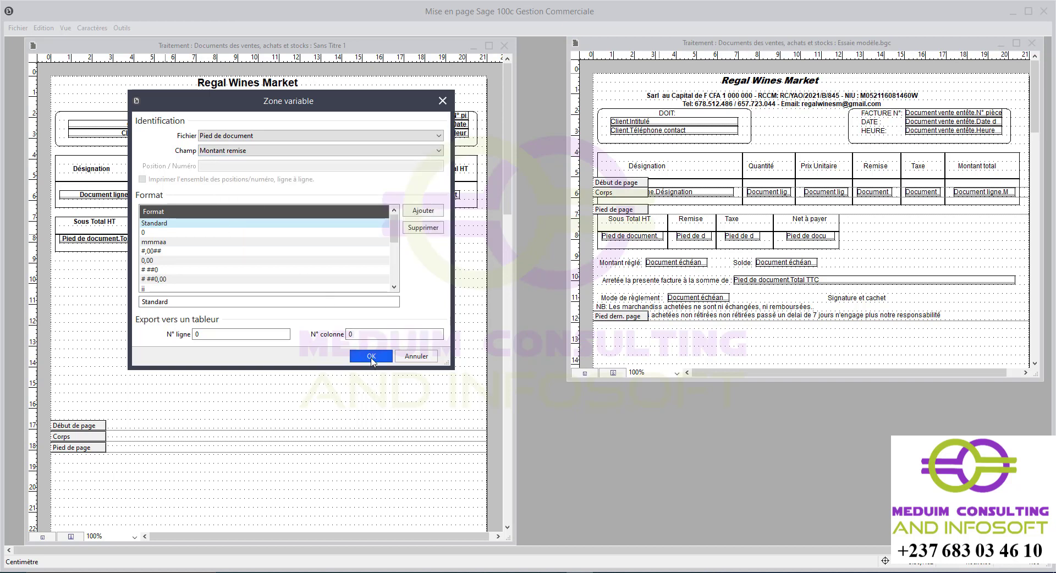
{"action": "left_click", "coordinate": [371, 356]}
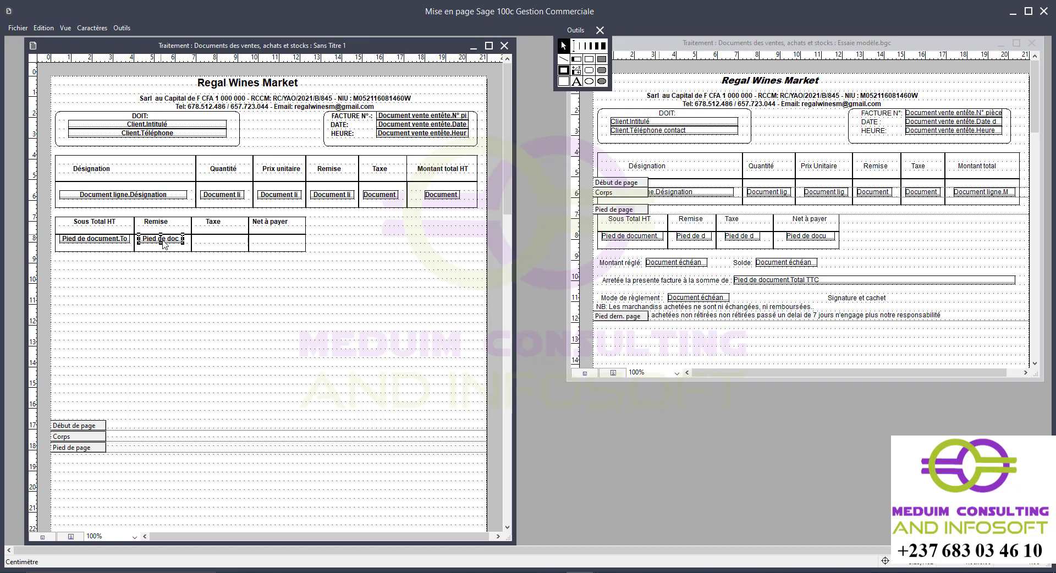
Duplicate the Remise variable zone into the cell under Taxe and set the copy to the Montant taxe field of Pied de document.
{"action": "left_click_drag", "start_coordinate": [165, 240], "coordinate": [224, 243]}
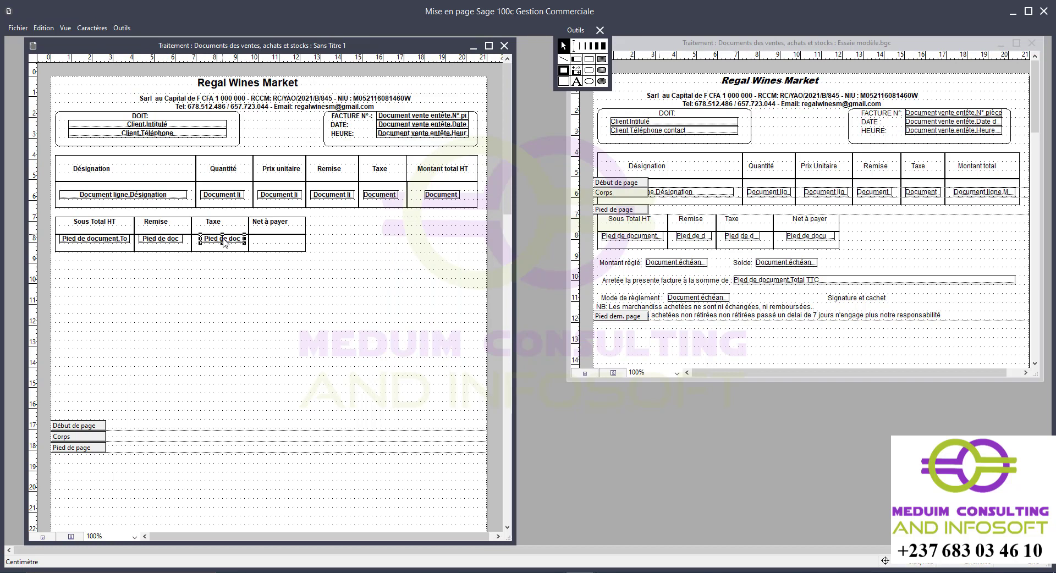
{"action": "double_click", "coordinate": [224, 243]}
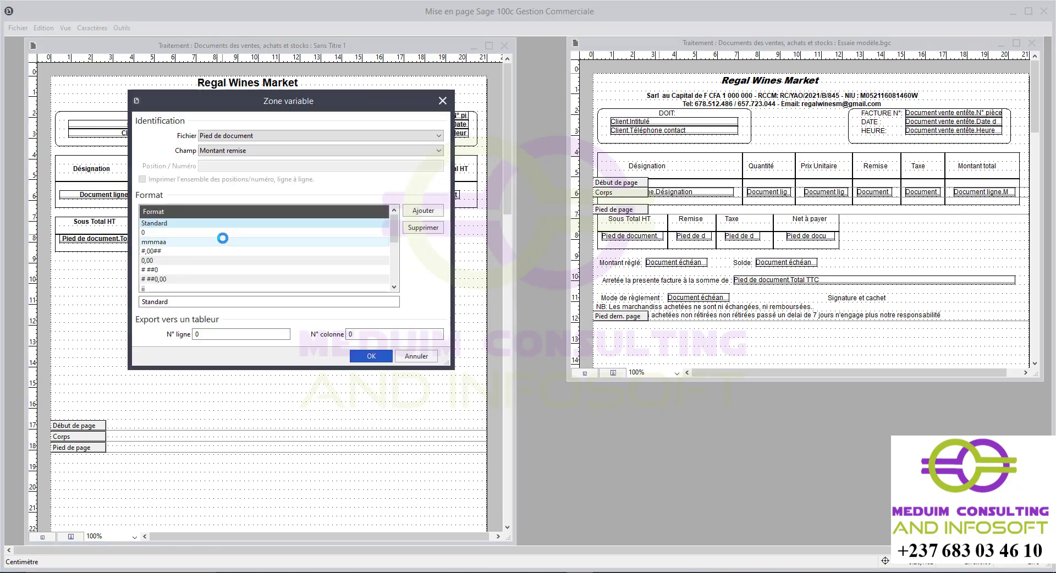
{"action": "left_click", "coordinate": [306, 153]}
{"action": "scroll", "coordinate": [352, 209], "scroll_direction": "down", "scroll_amount": 3}
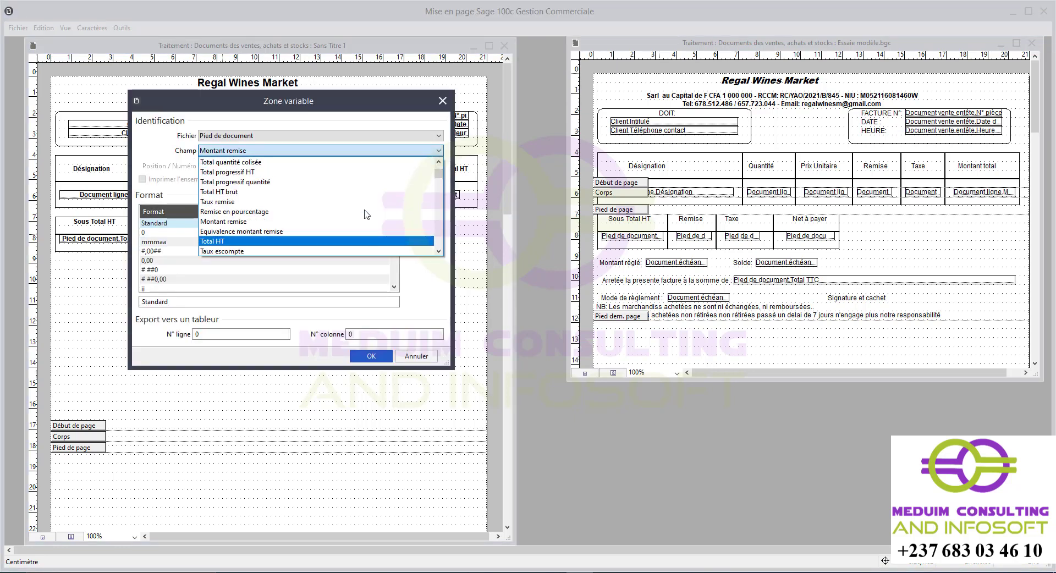
{"action": "scroll", "coordinate": [363, 210], "scroll_direction": "up", "scroll_amount": 1}
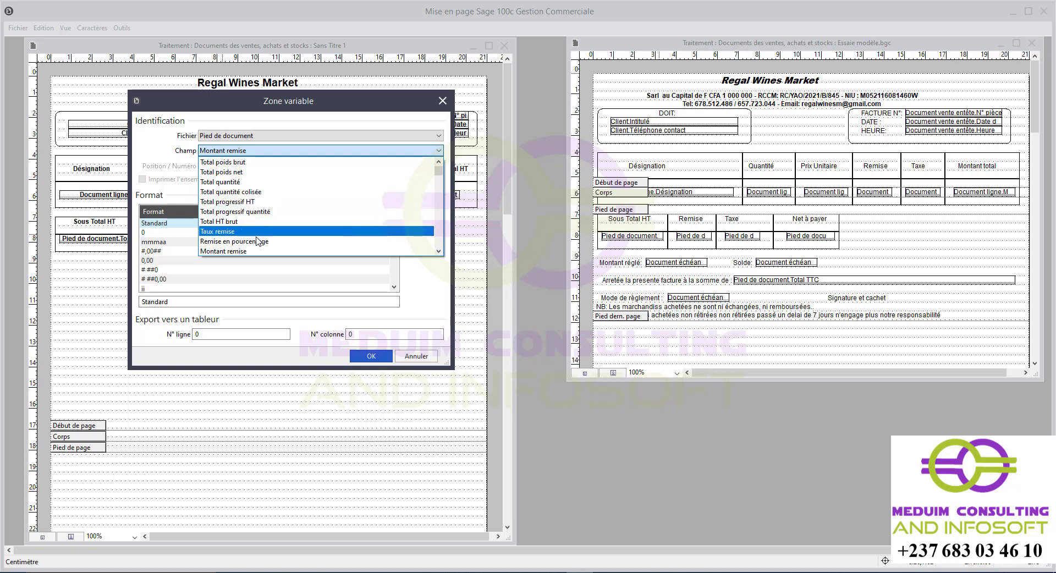
{"action": "scroll", "coordinate": [257, 251], "scroll_direction": "down", "scroll_amount": 1}
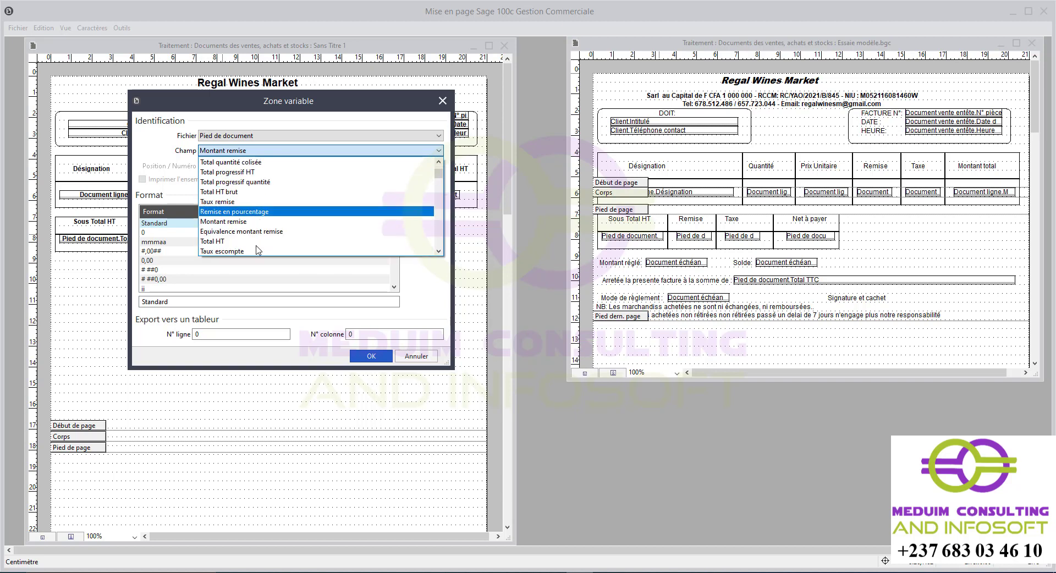
{"action": "scroll", "coordinate": [251, 236], "scroll_direction": "down", "scroll_amount": 1}
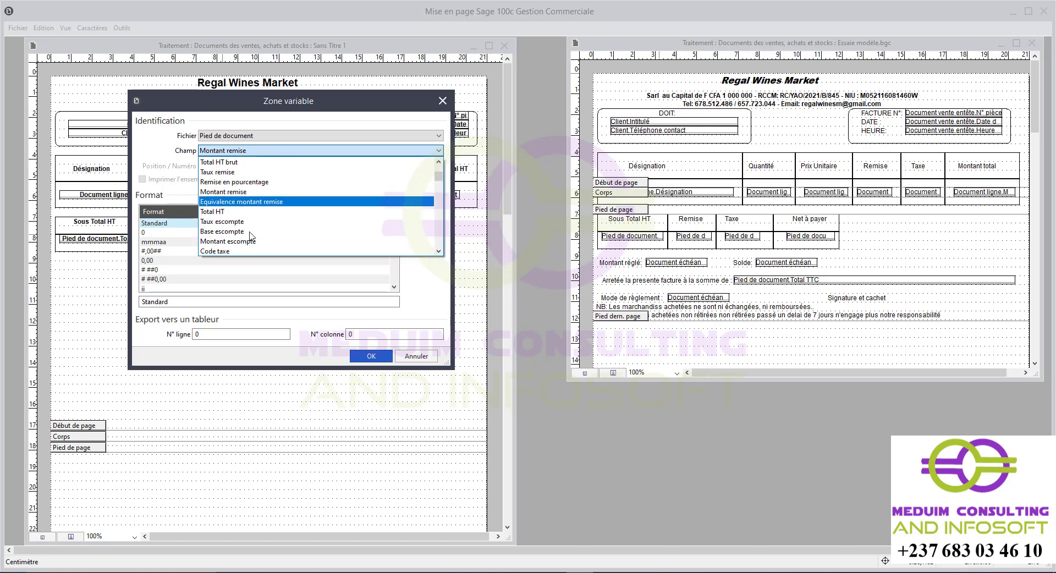
{"action": "scroll", "coordinate": [251, 237], "scroll_direction": "down", "scroll_amount": 1}
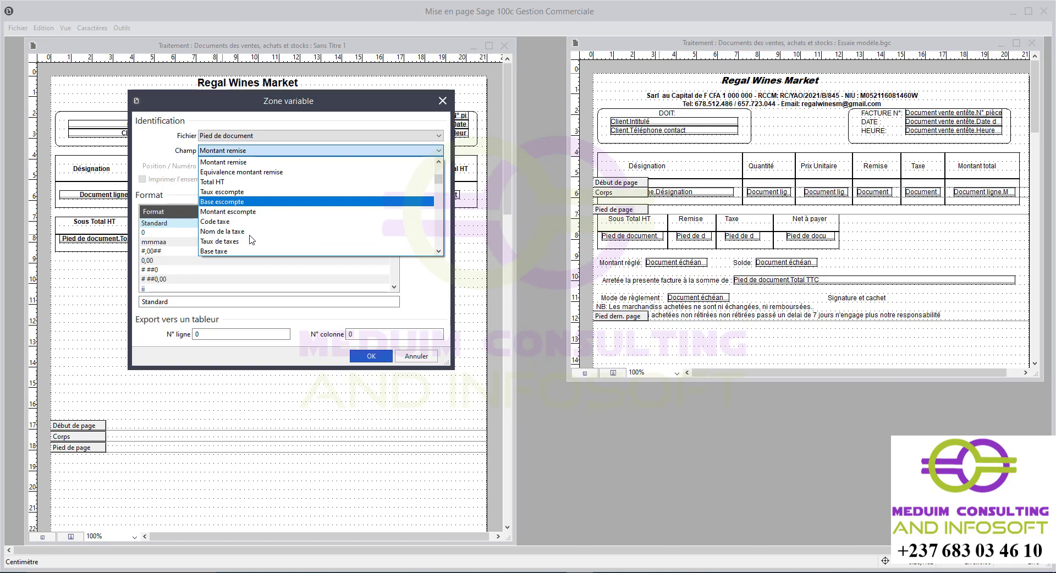
{"action": "scroll", "coordinate": [251, 239], "scroll_direction": "down", "scroll_amount": 1}
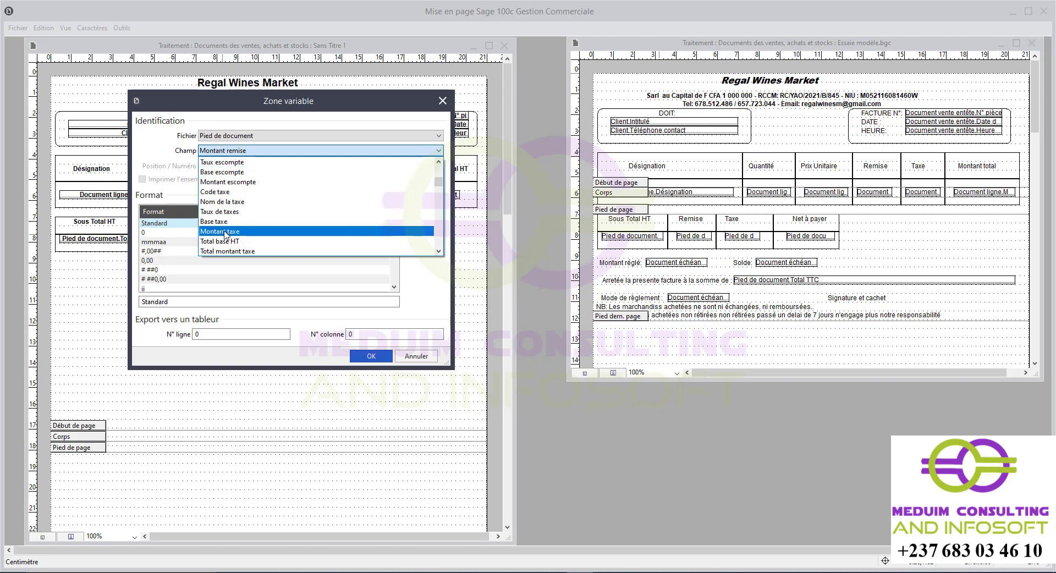
{"action": "left_click", "coordinate": [250, 231]}
{"action": "left_click", "coordinate": [371, 357]}
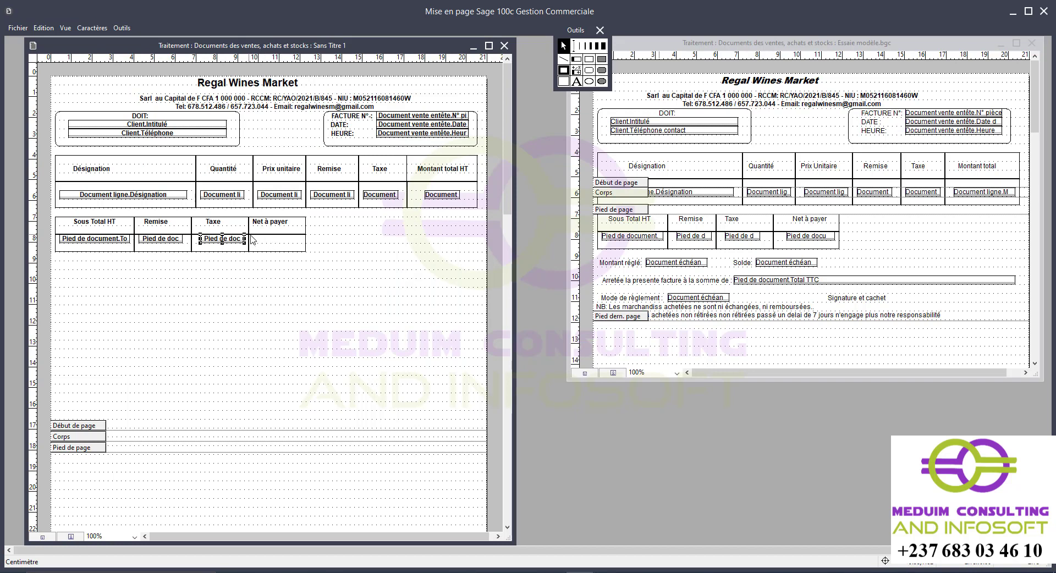
Duplicate the Taxe variable zone into the cell under Net à payer and look through the fields available for the copy.
{"action": "left_click_drag", "start_coordinate": [222, 240], "coordinate": [276, 241], "text": "ctrl"}
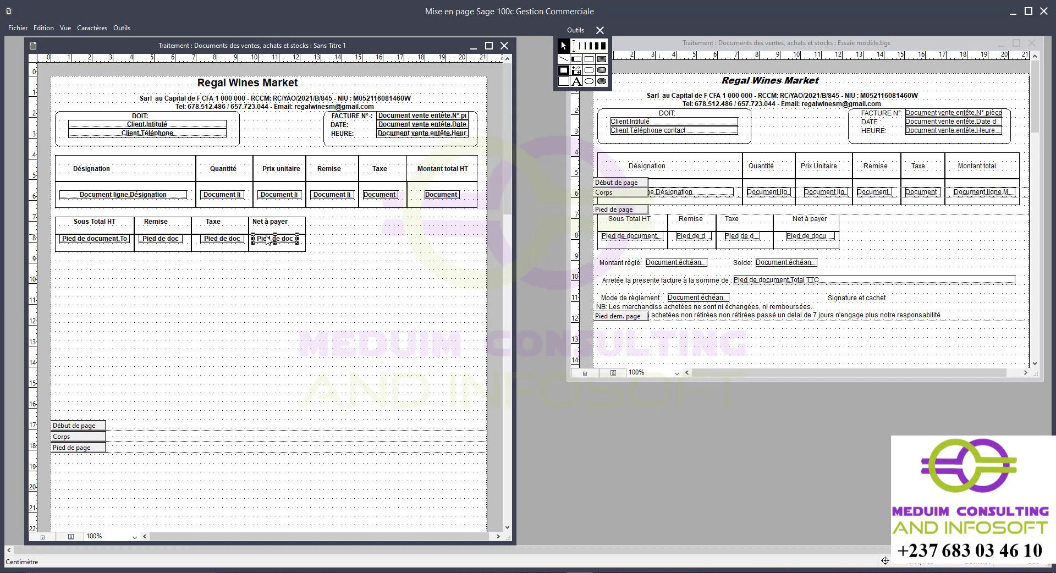
{"action": "double_click", "coordinate": [274, 239]}
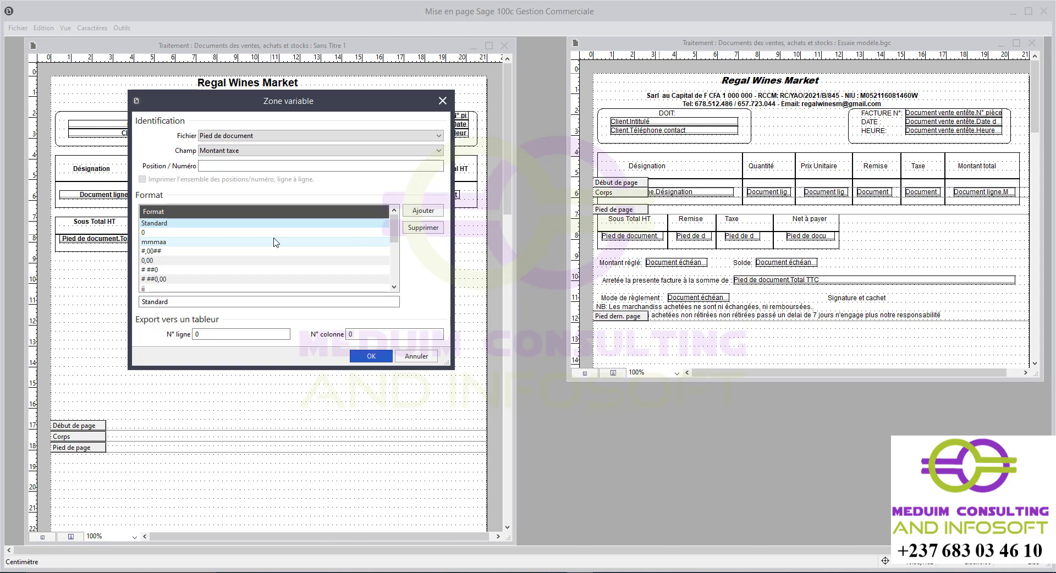
{"action": "left_click", "coordinate": [292, 152]}
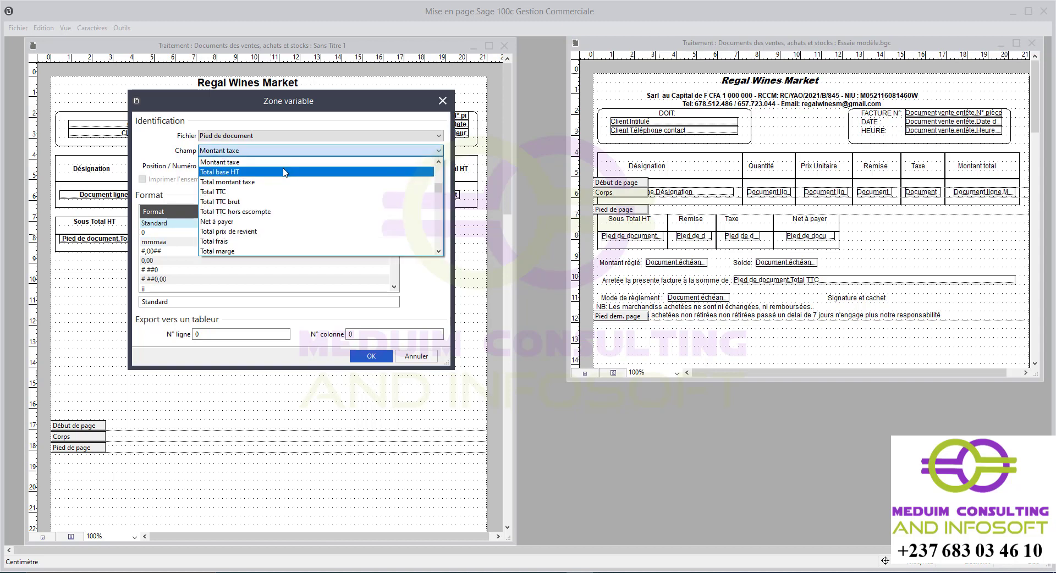
{"action": "left_click", "coordinate": [441, 103]}
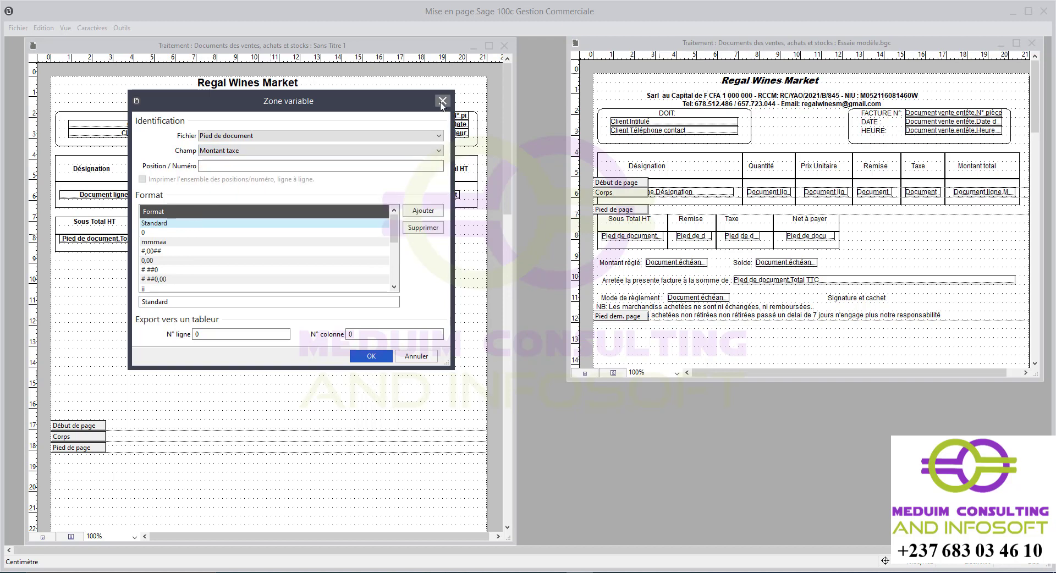
{"action": "left_click", "coordinate": [406, 357]}
Check which field the Net à payer variable zone uses in the Essaie modèle.bgc document.
{"action": "left_click", "coordinate": [799, 234]}
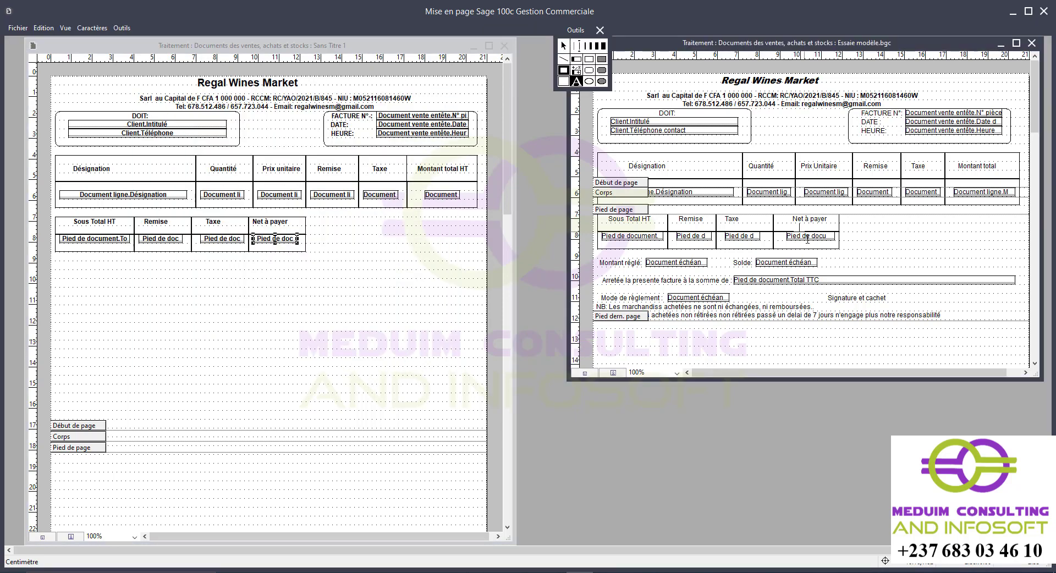
{"action": "left_click", "coordinate": [563, 45]}
{"action": "double_click", "coordinate": [804, 236]}
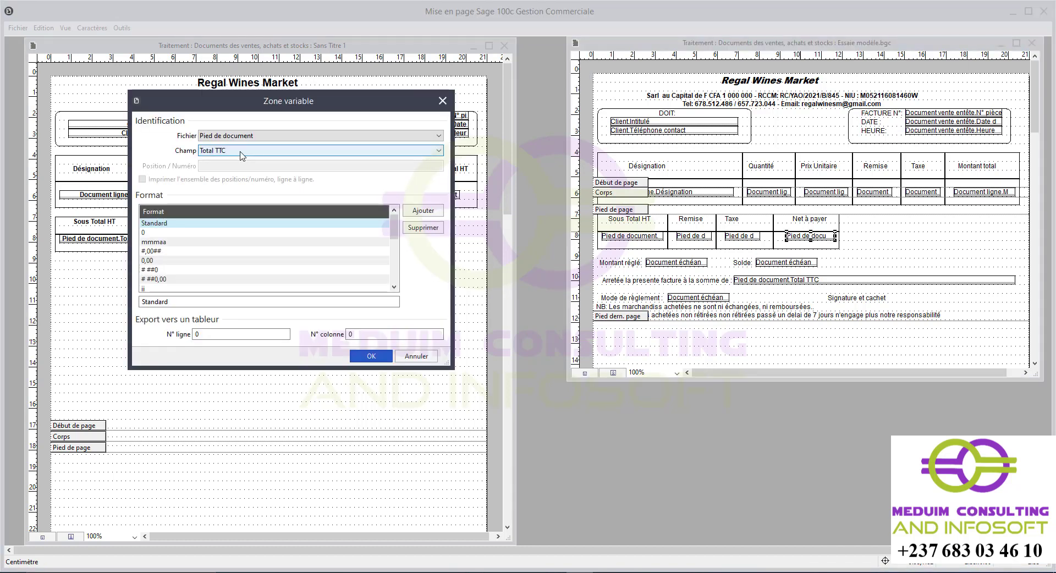
{"action": "left_click", "coordinate": [443, 101]}
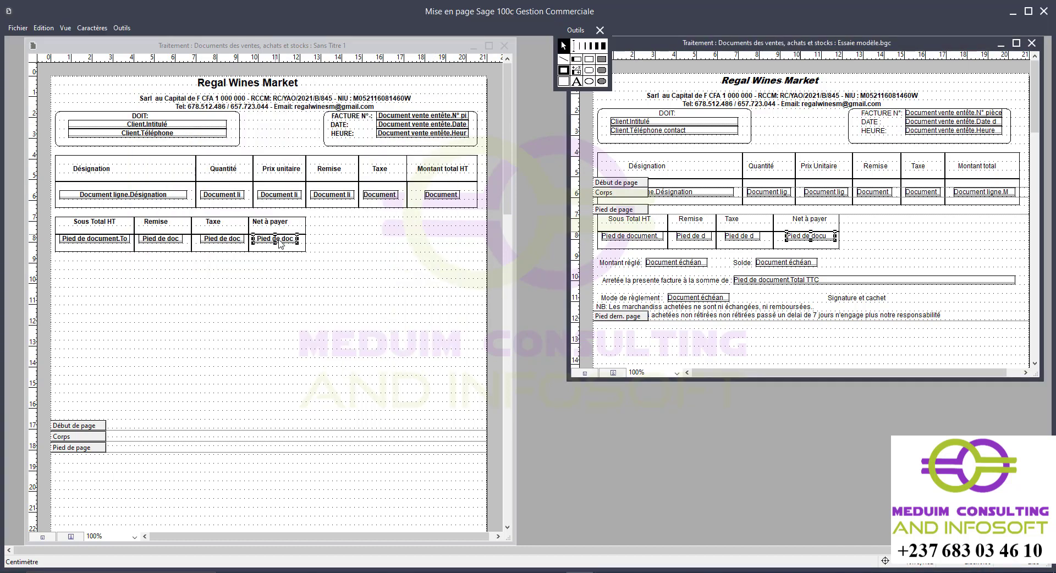
Set the variable zone under Net à payer in the new layout to the Total TTC field of Pied de document.
{"action": "double_click", "coordinate": [281, 242]}
{"action": "left_click", "coordinate": [259, 150]}
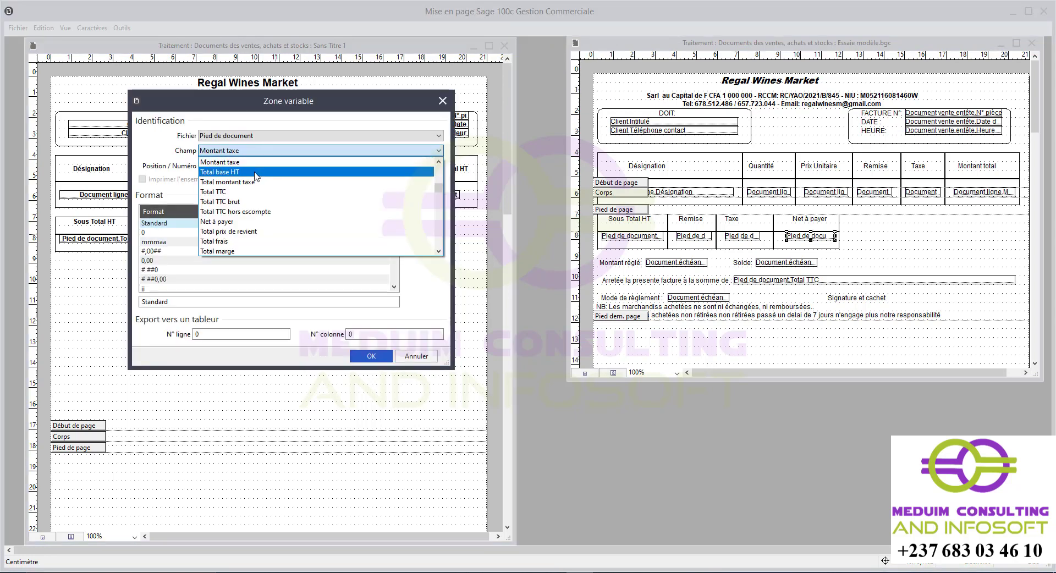
{"action": "left_click", "coordinate": [229, 191]}
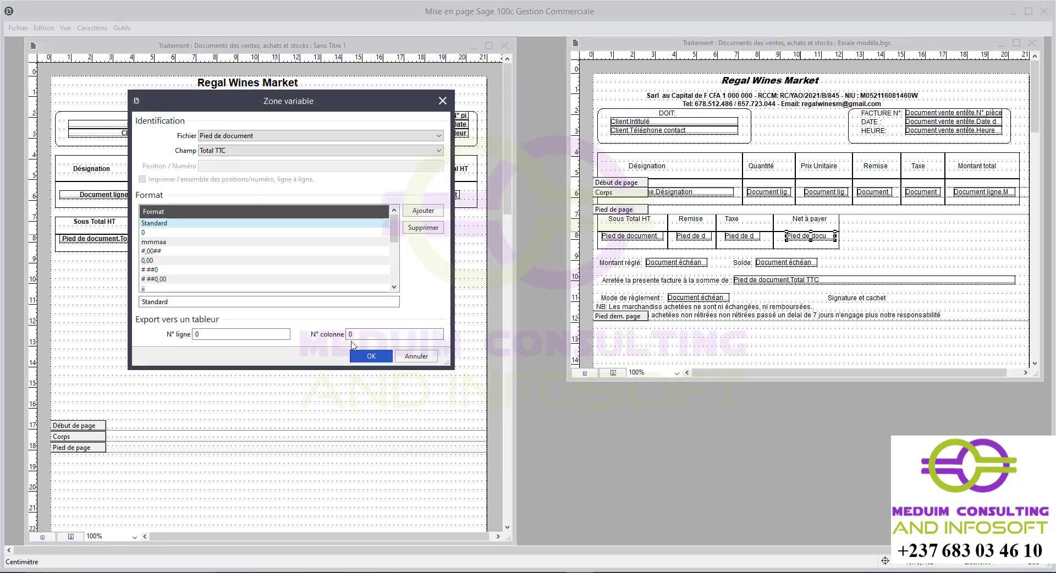
{"action": "left_click", "coordinate": [375, 357]}
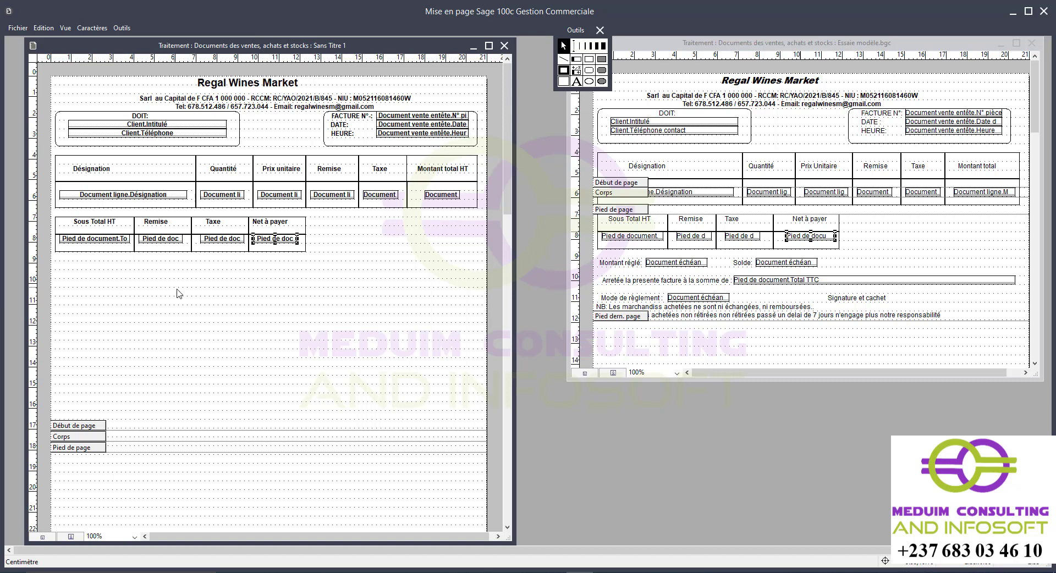
Copy the "Montant réglé:" label from Essaie modèle.bgc into the new layout and align it below the Sous Total HT column.
{"action": "left_click", "coordinate": [62, 280]}
{"action": "left_click", "coordinate": [577, 82]}
{"action": "left_click", "coordinate": [603, 265]}
{"action": "left_click", "coordinate": [603, 265]}
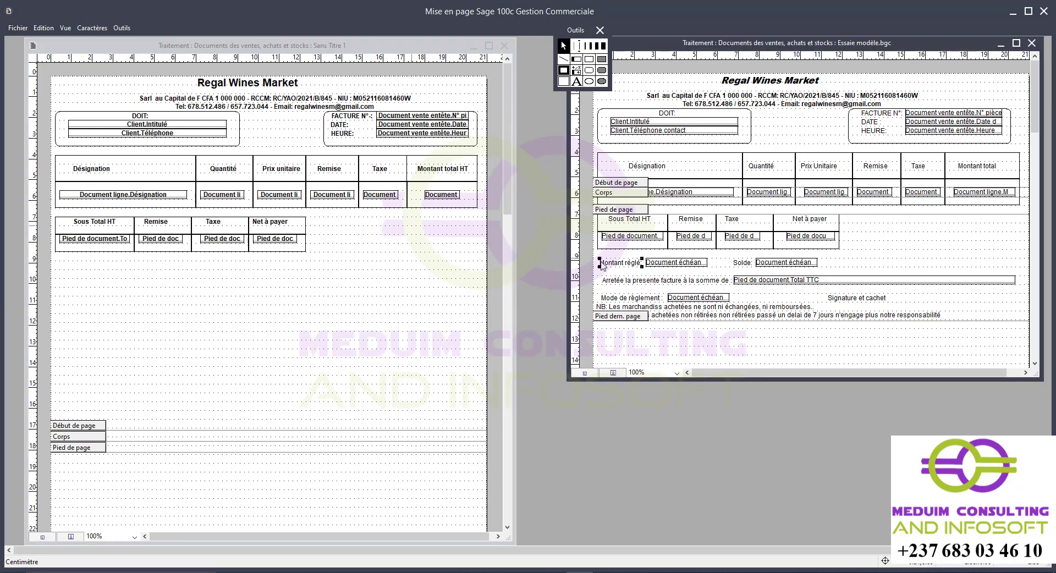
{"action": "left_click_drag", "start_coordinate": [602, 263], "coordinate": [639, 265]}
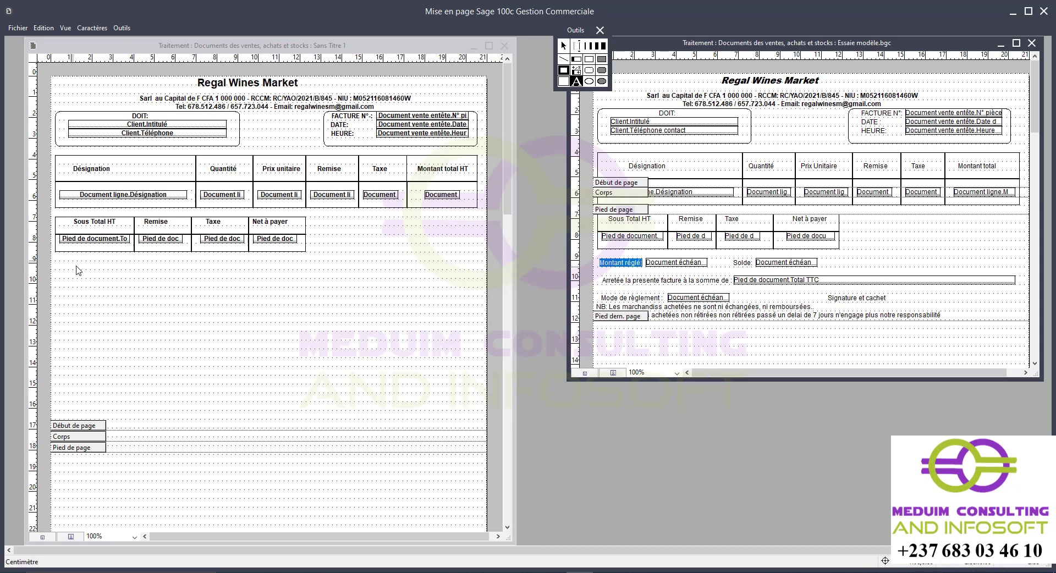
{"action": "left_click", "coordinate": [59, 268]}
{"action": "type", "text": "Montant réglé:"}
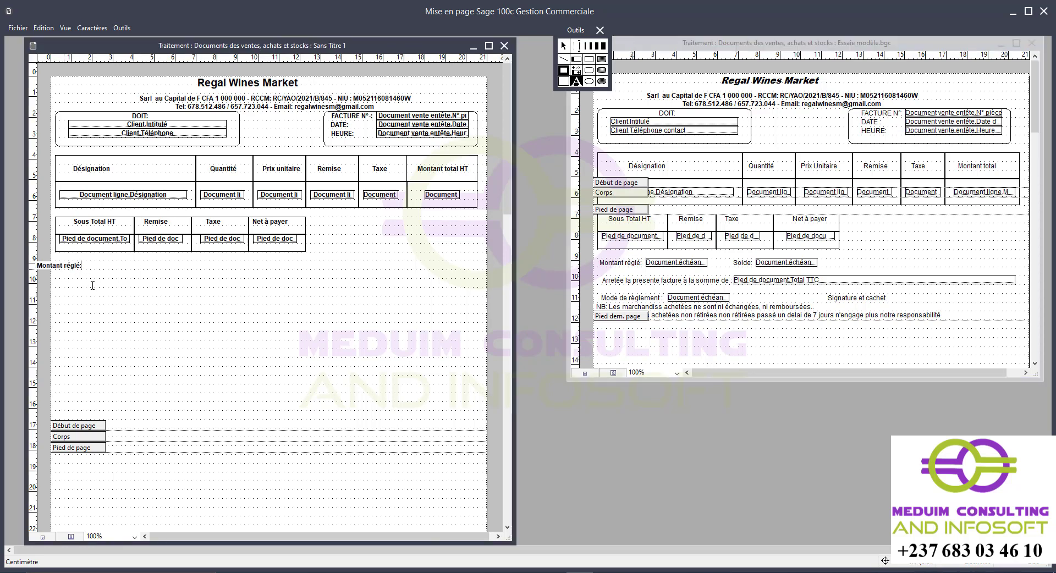
{"action": "left_click", "coordinate": [563, 46]}
{"action": "mouse_move", "coordinate": [80, 267]}
{"action": "left_mouse_down"}
{"action": "mouse_move", "coordinate": [112, 268]}
{"action": "mouse_move", "coordinate": [72, 273]}
{"action": "left_mouse_up"}
{"action": "left_click", "coordinate": [111, 266]}
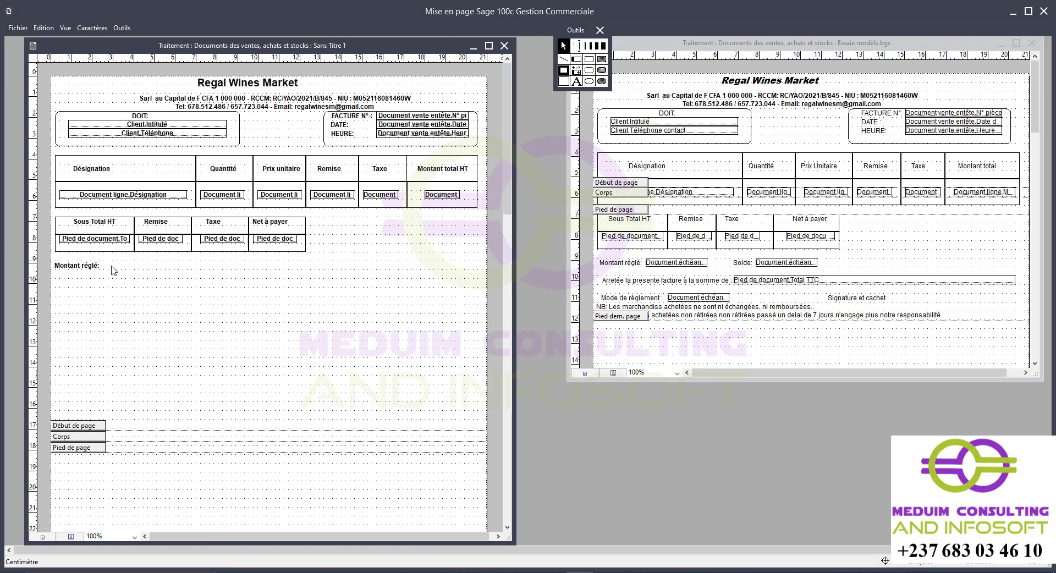
Draw a variable zone just after the "Montant réglé:" label and set its source file to Document échéance.
{"action": "left_click", "coordinate": [577, 60]}
{"action": "mouse_move", "coordinate": [105, 261]}
{"action": "left_mouse_down"}
{"action": "mouse_move", "coordinate": [186, 259]}
{"action": "mouse_move", "coordinate": [192, 273]}
{"action": "left_mouse_up"}
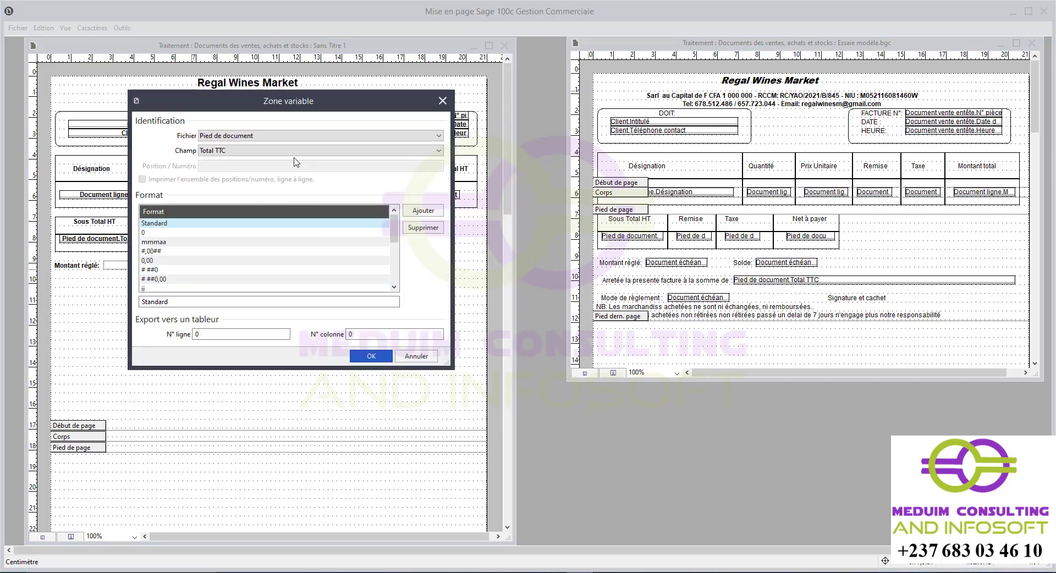
{"action": "left_click", "coordinate": [299, 136]}
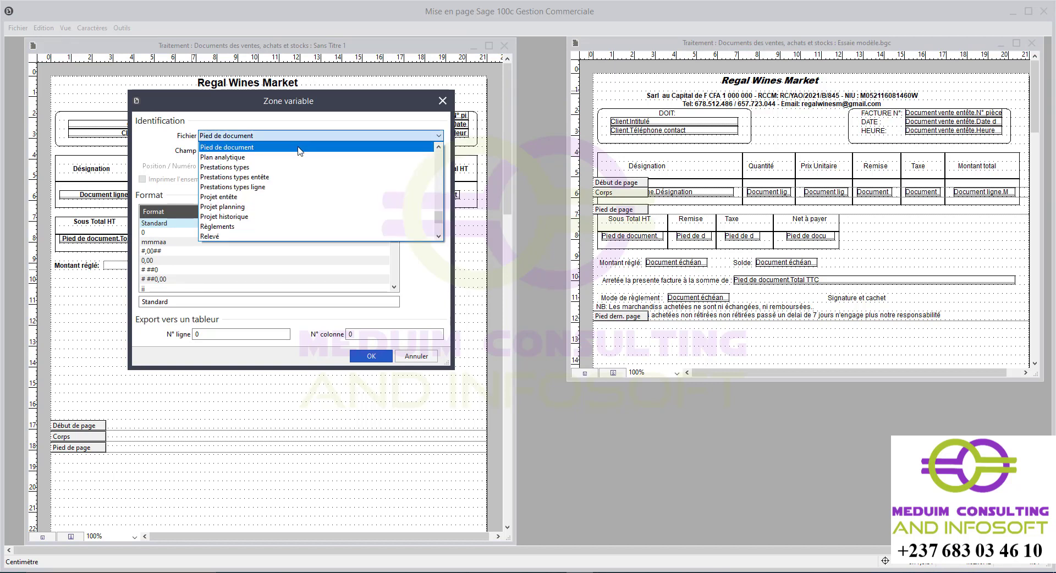
{"action": "scroll", "coordinate": [308, 194], "scroll_direction": "down", "scroll_amount": 1}
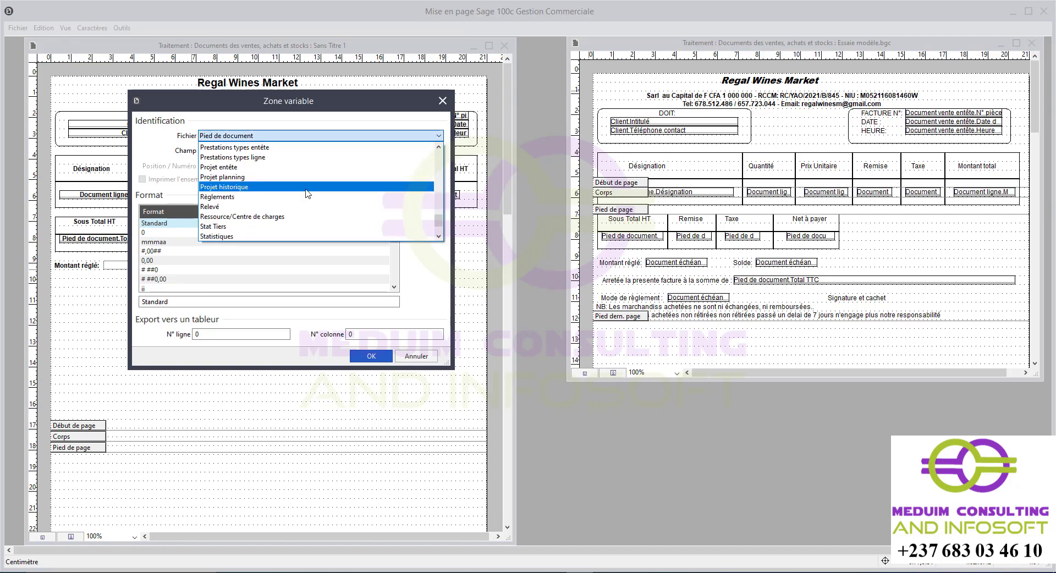
{"action": "scroll", "coordinate": [306, 197], "scroll_direction": "up", "scroll_amount": 2}
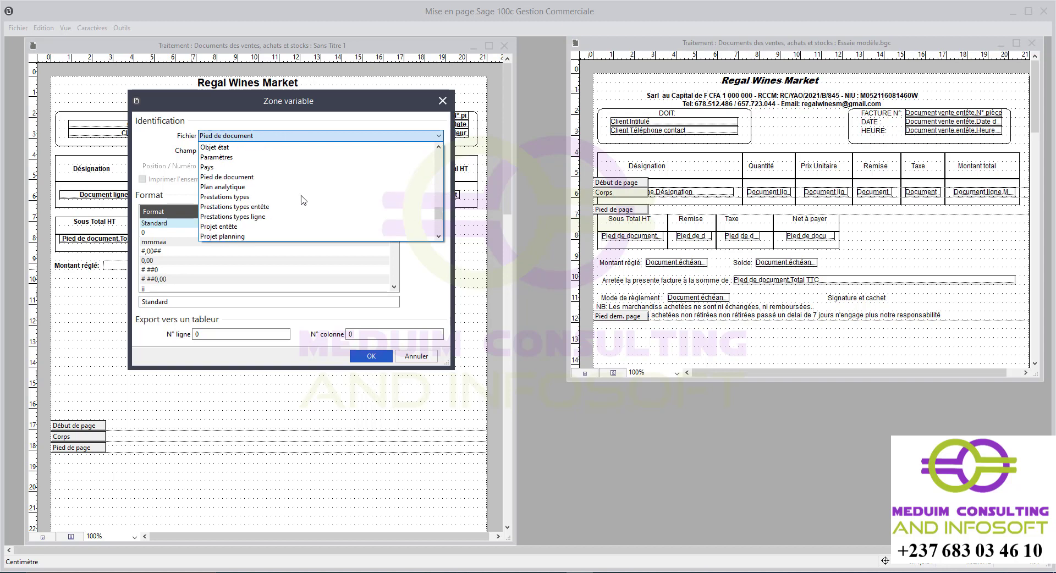
{"action": "scroll", "coordinate": [301, 201], "scroll_direction": "down", "scroll_amount": 4}
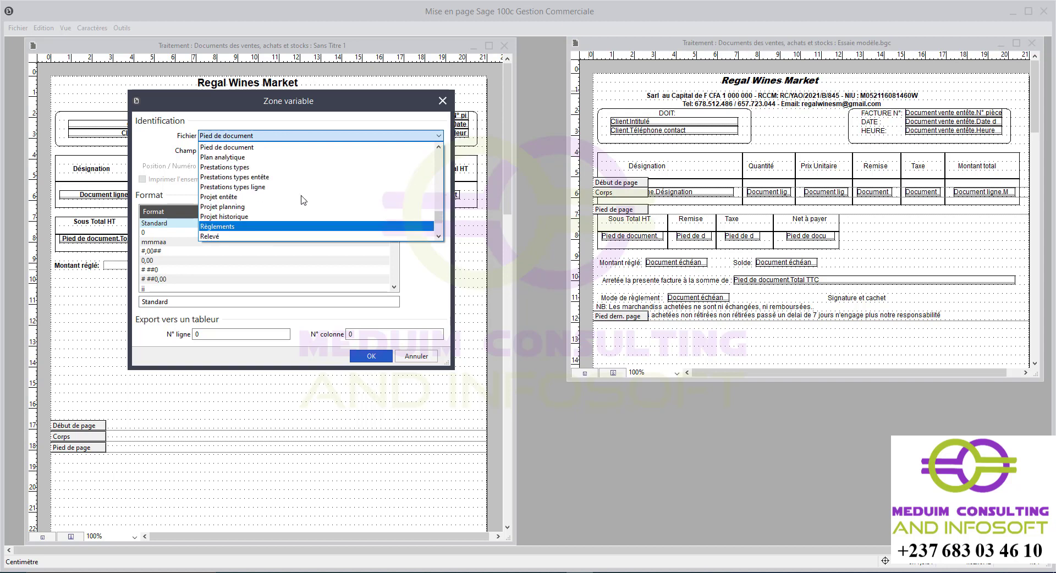
{"action": "scroll", "coordinate": [302, 203], "scroll_direction": "up", "scroll_amount": 8}
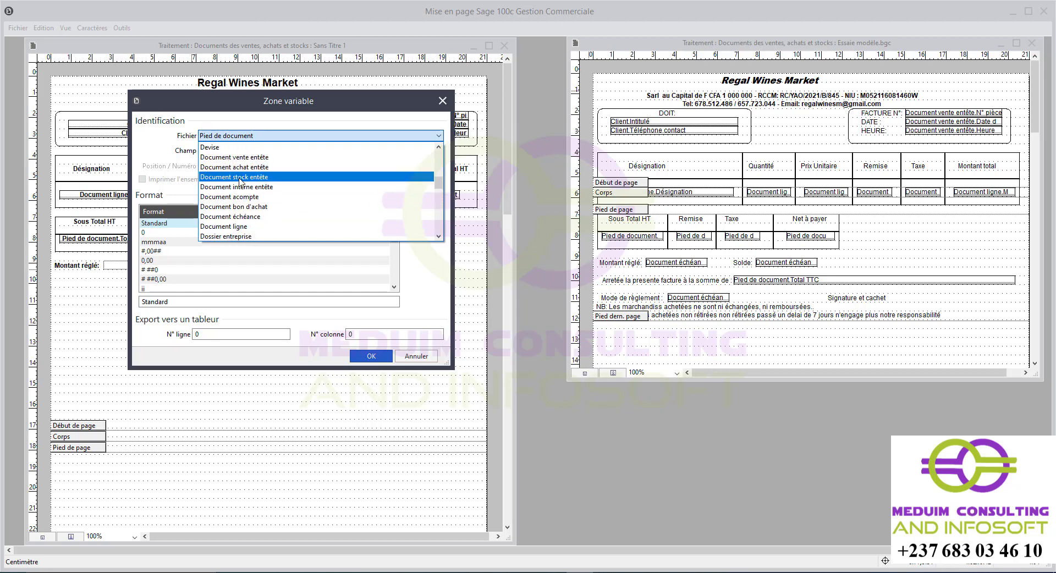
{"action": "left_click", "coordinate": [249, 218]}
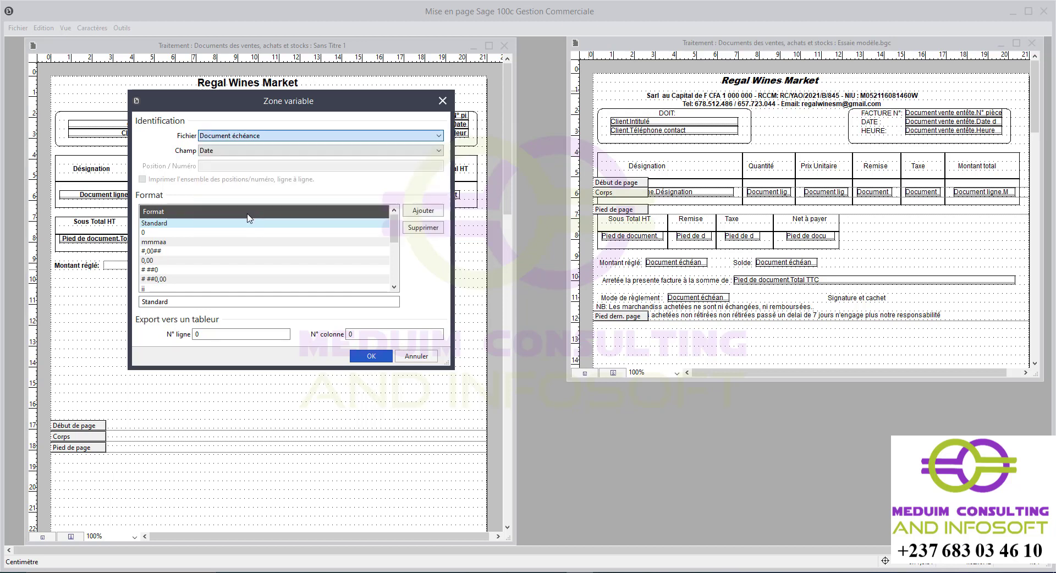
Set the new zone's field to Montant réglé, leaving its position number empty.
{"action": "left_click", "coordinate": [235, 154]}
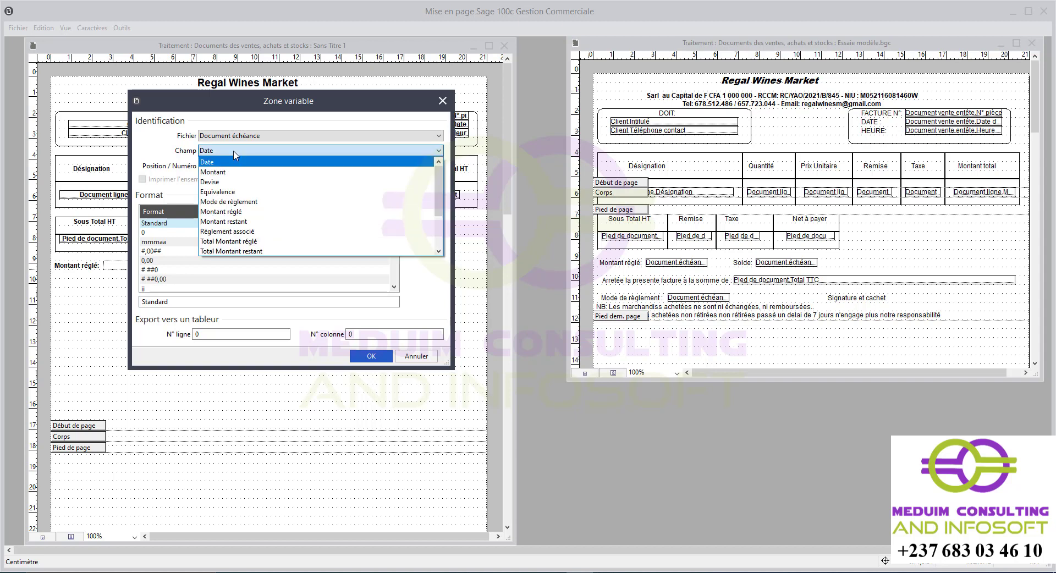
{"action": "left_click", "coordinate": [241, 215]}
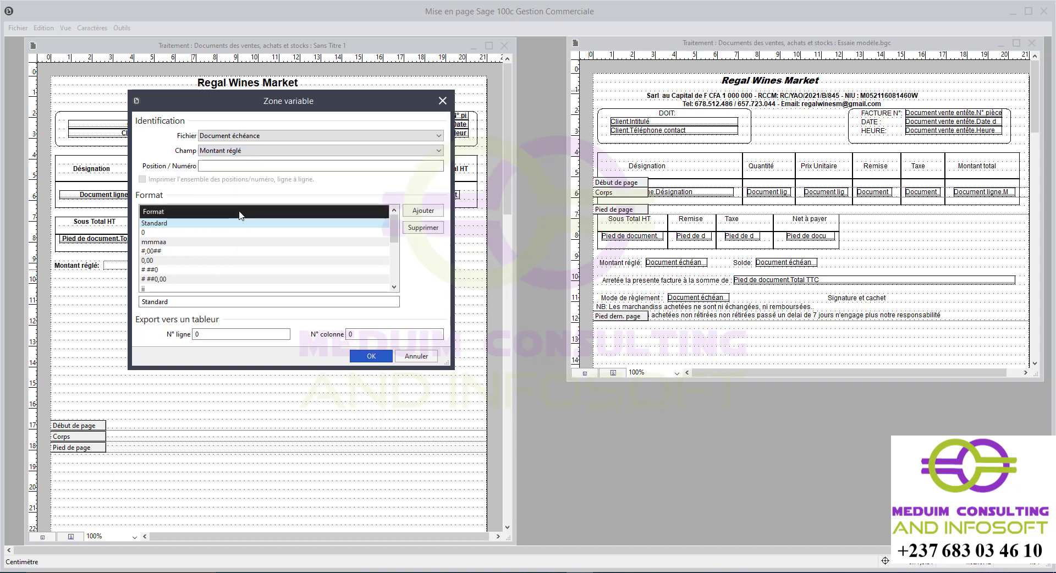
{"action": "left_click", "coordinate": [229, 167]}
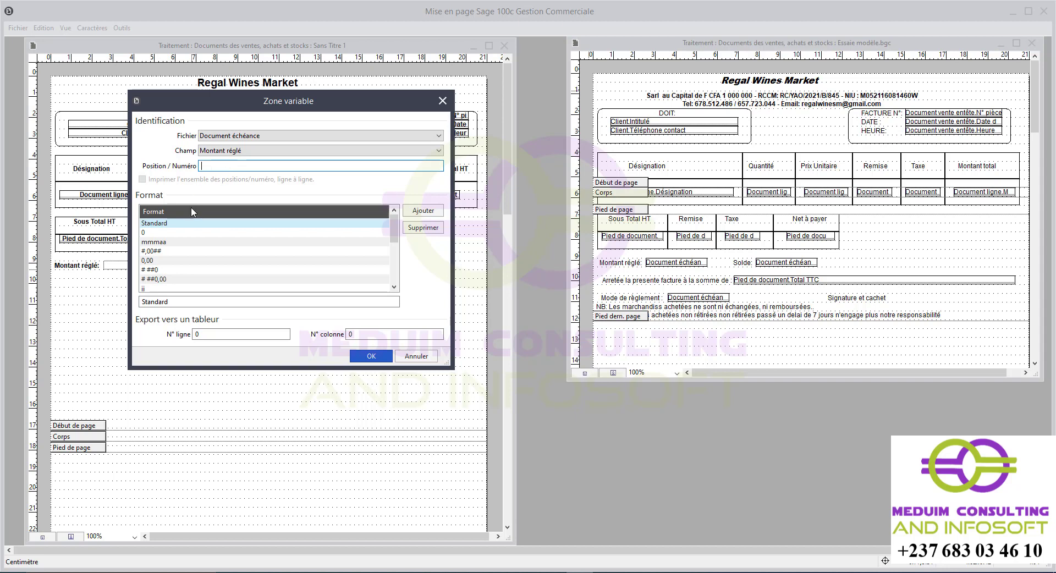
{"action": "left_click", "coordinate": [372, 356]}
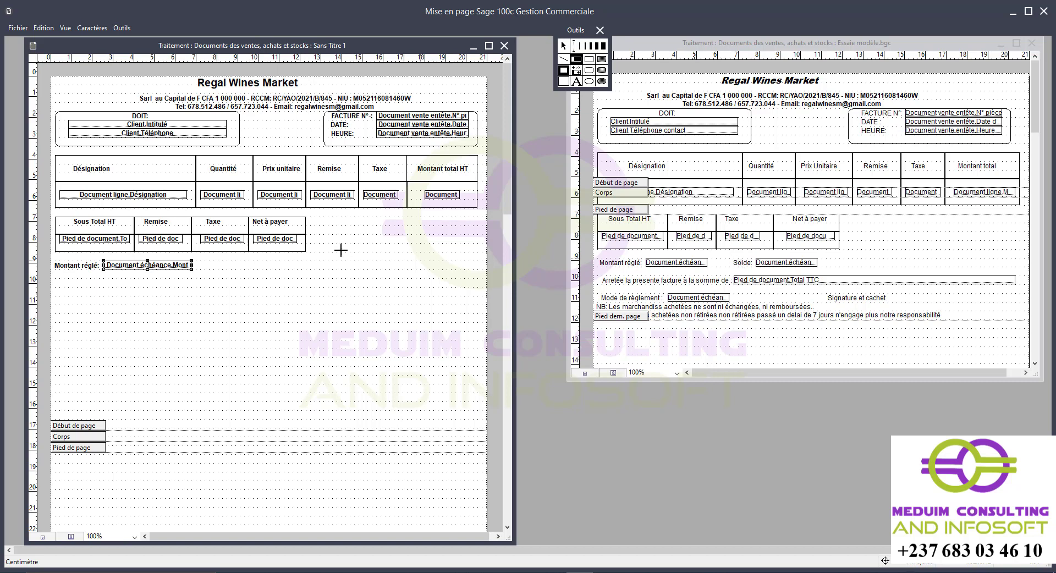
Add a "Solde :" text label on the "Montant réglé:" line, to the right of its variable zone.
{"action": "left_click", "coordinate": [577, 82]}
{"action": "left_click", "coordinate": [242, 270]}
{"action": "type", "text": "s"}
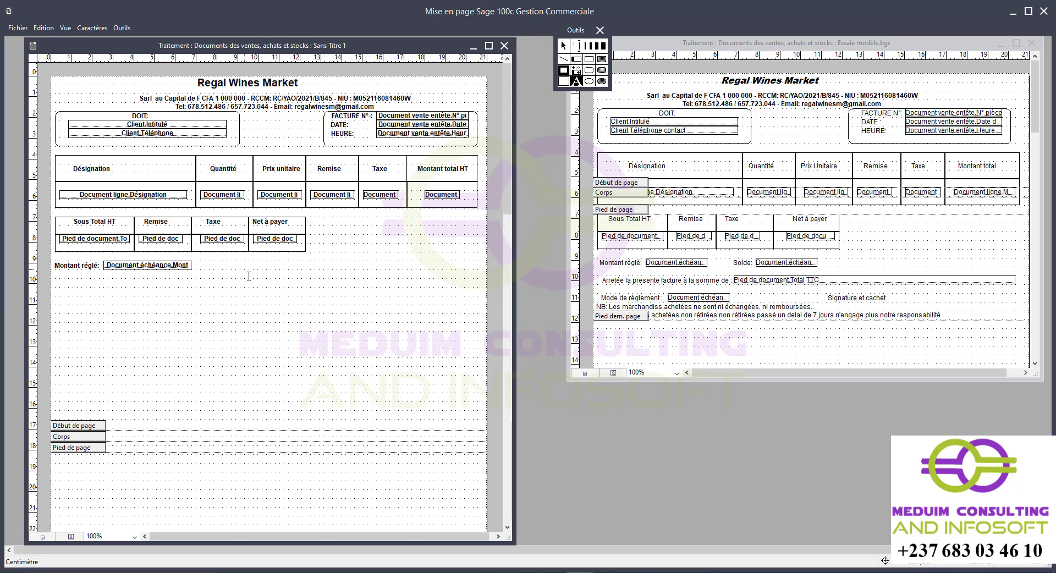
{"action": "type", "text": "olde :"}
{"action": "left_click", "coordinate": [562, 46]}
Duplicate the Montant réglé variable zone just after the "Solde :" label and set the copy's field to Montant restant.
{"action": "left_click", "coordinate": [159, 266]}
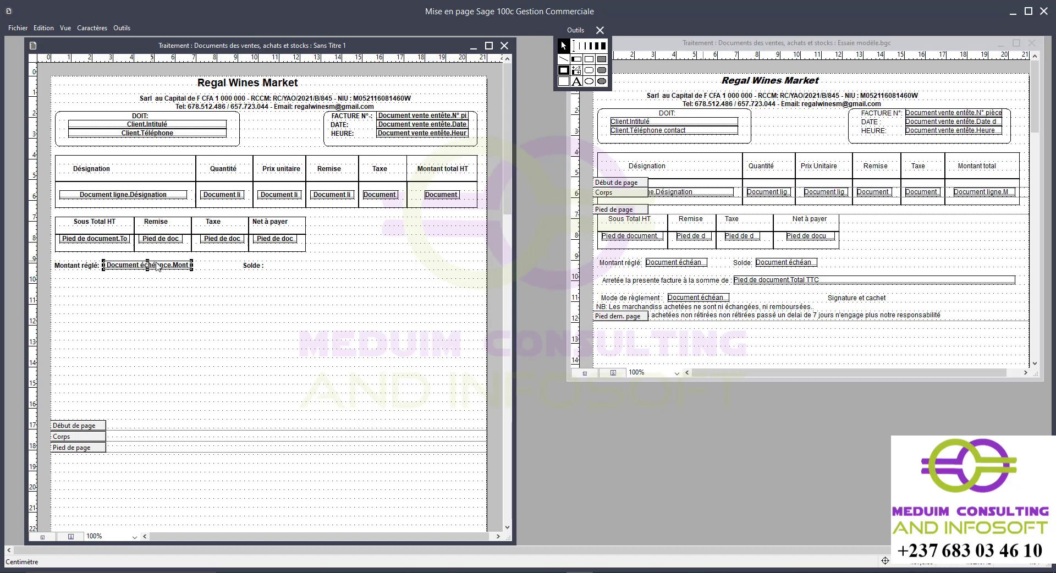
{"action": "left_click_drag", "start_coordinate": [159, 266], "coordinate": [317, 268]}
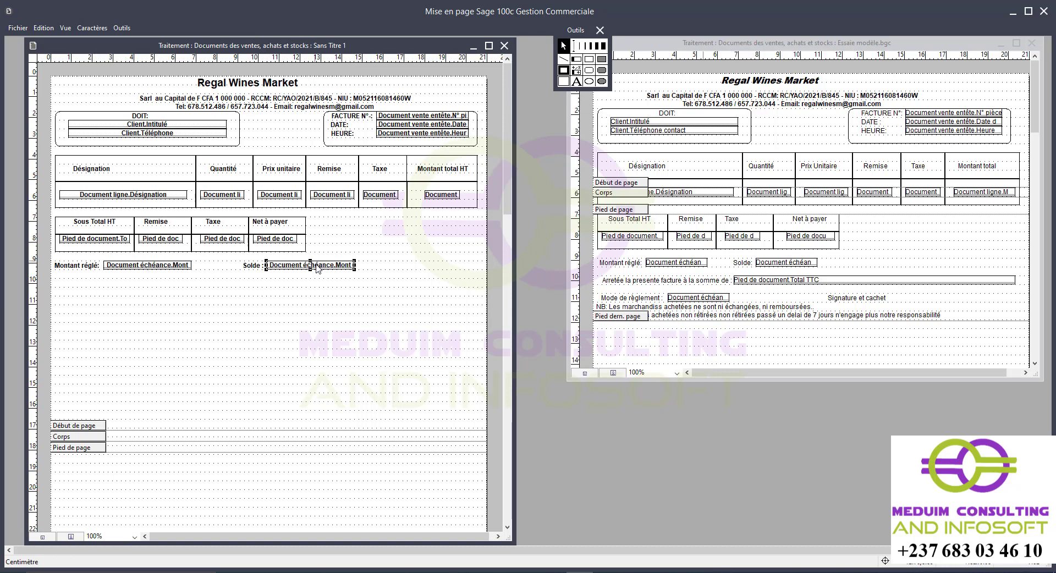
{"action": "double_click", "coordinate": [317, 268]}
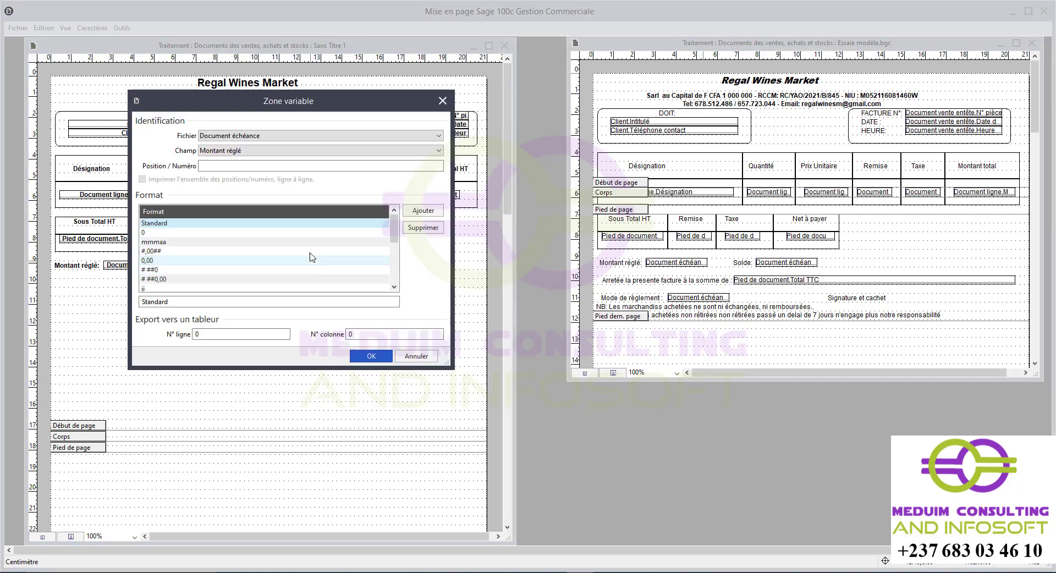
{"action": "left_click", "coordinate": [285, 151]}
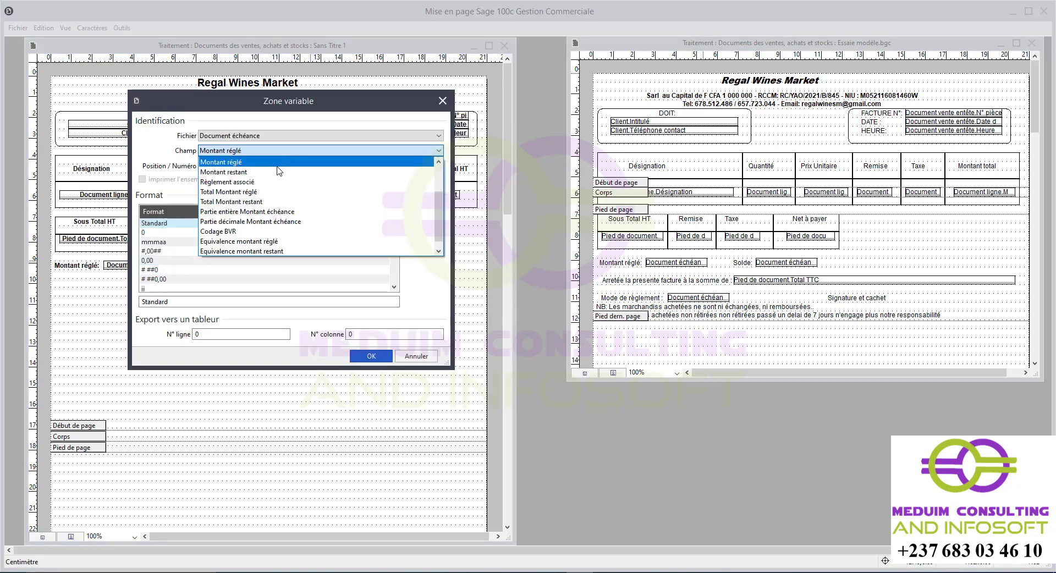
{"action": "left_click", "coordinate": [258, 171]}
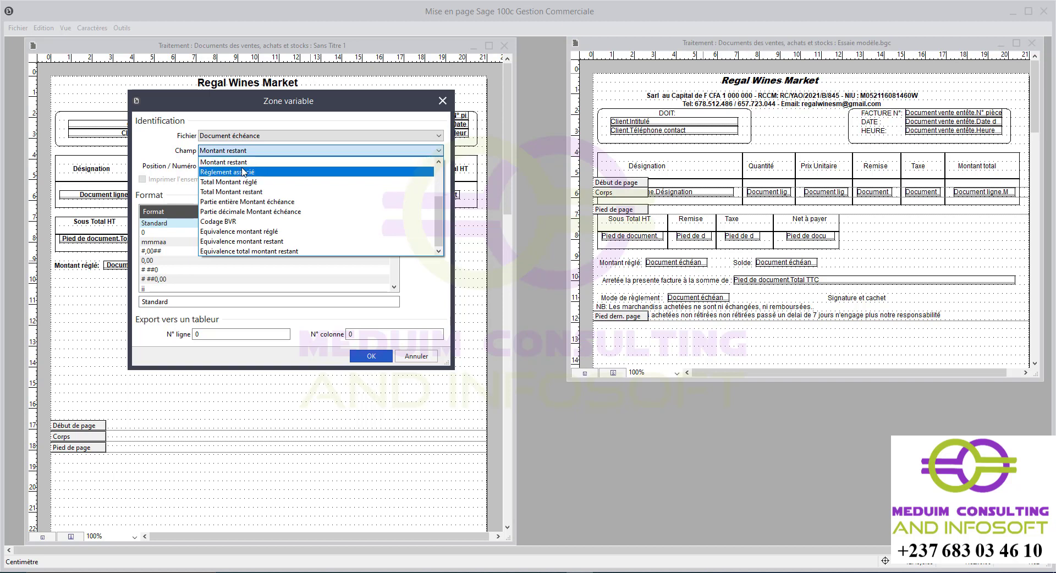
{"action": "left_click", "coordinate": [242, 162]}
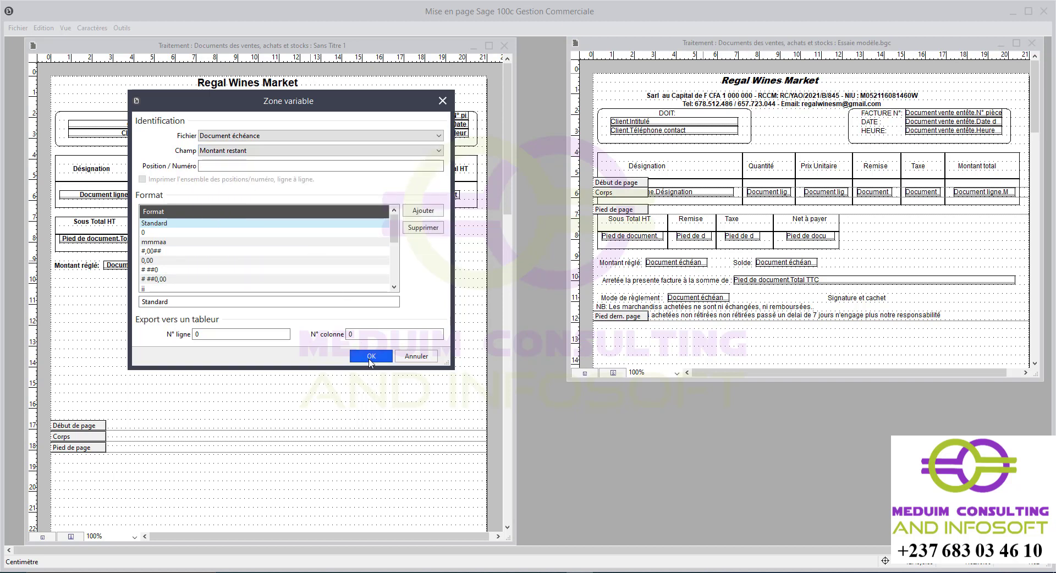
{"action": "left_click", "coordinate": [371, 356]}
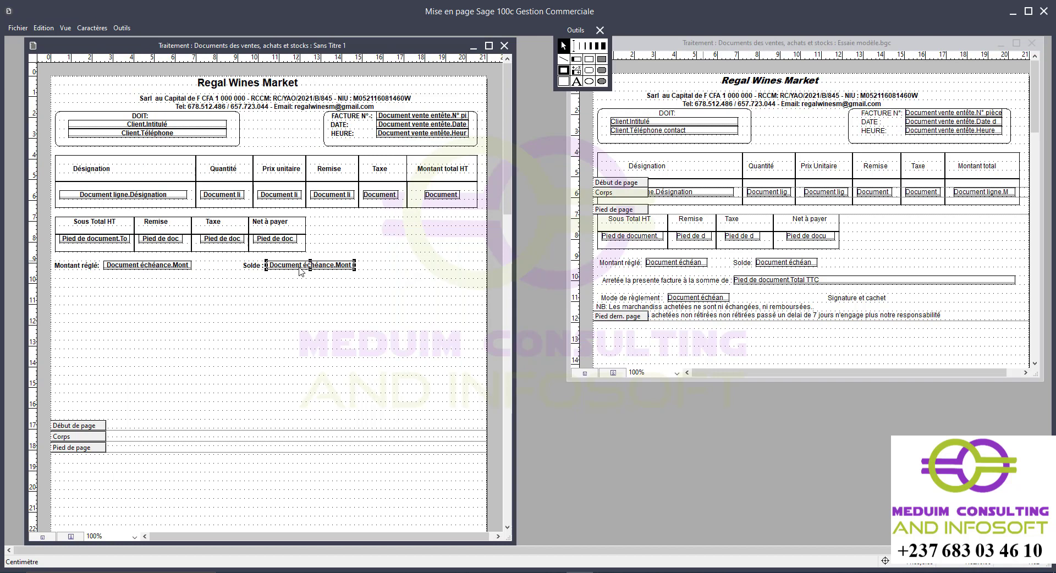
Copy the "Arretée la presente facture à la somme de :" label from Essaie modèle.bgc into the new layout, below the "Montant réglé:" line.
{"action": "left_click", "coordinate": [577, 83]}
{"action": "left_click", "coordinate": [656, 286]}
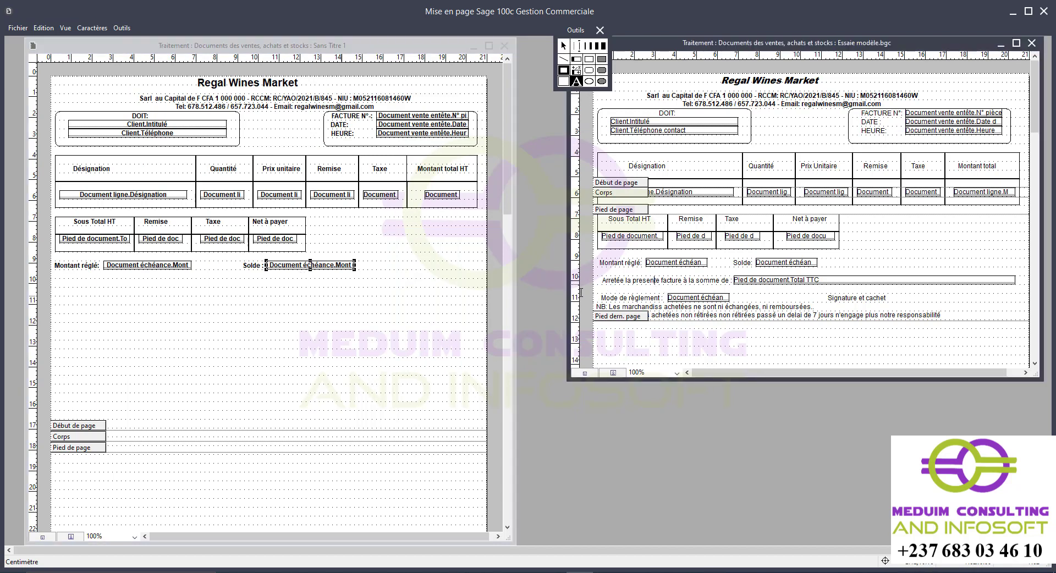
{"action": "left_click_drag", "start_coordinate": [603, 282], "coordinate": [730, 273]}
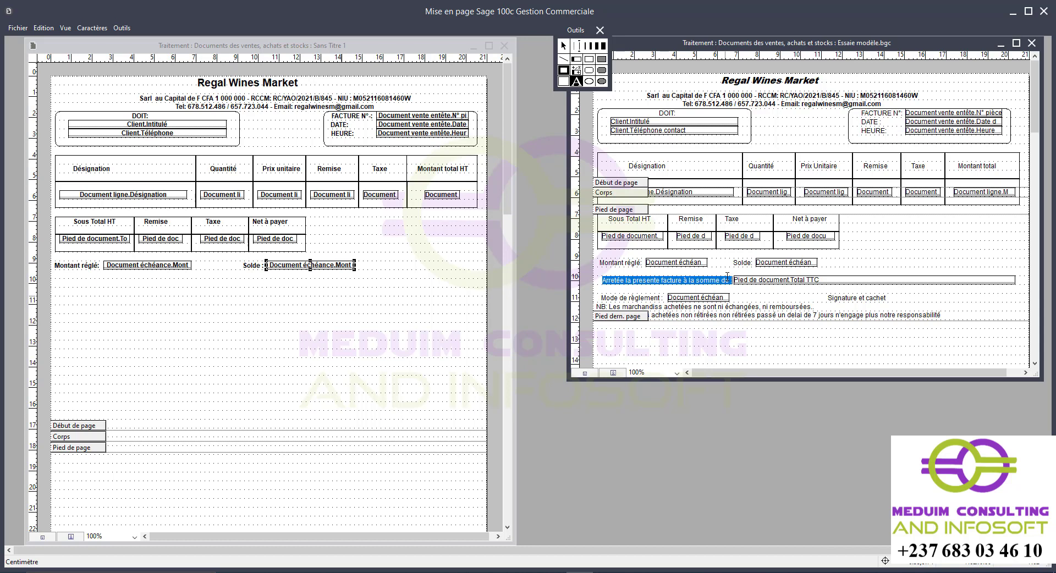
{"action": "left_click", "coordinate": [73, 281]}
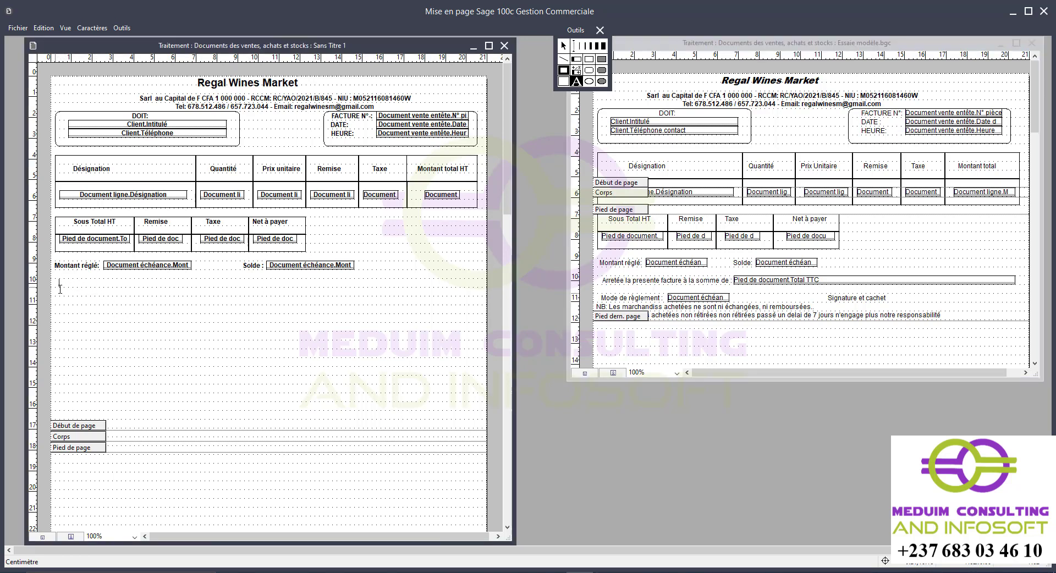
{"action": "type", "text": "Arretée la presente facture à la somme de :"}
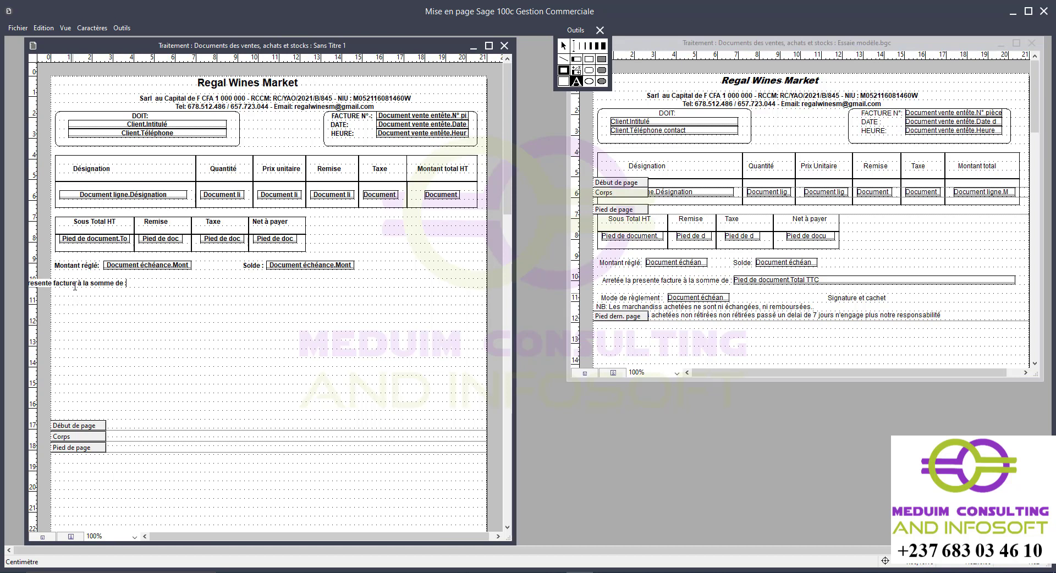
{"action": "left_click", "coordinate": [564, 48]}
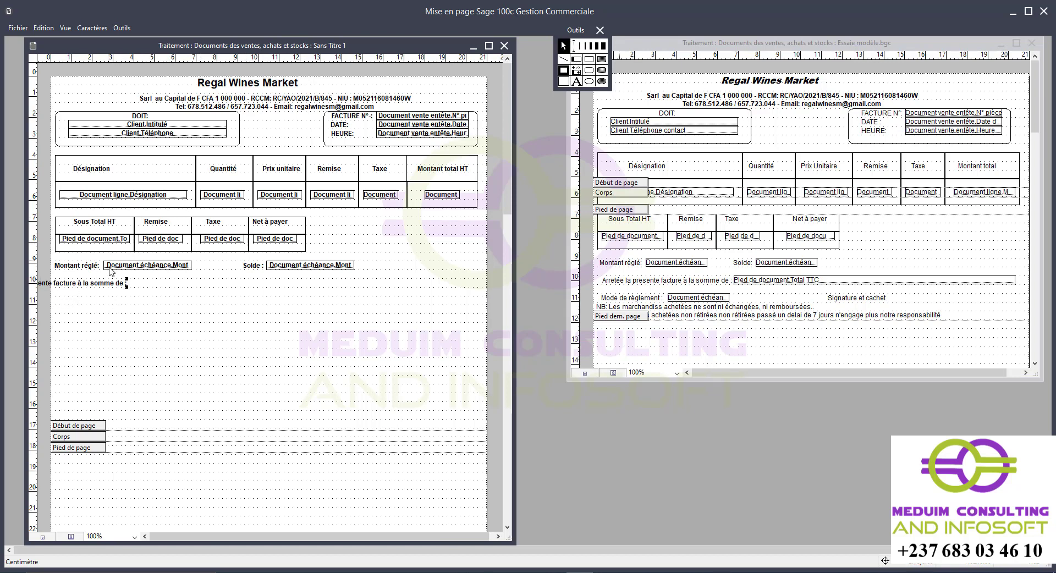
{"action": "left_click_drag", "start_coordinate": [89, 285], "coordinate": [151, 290]}
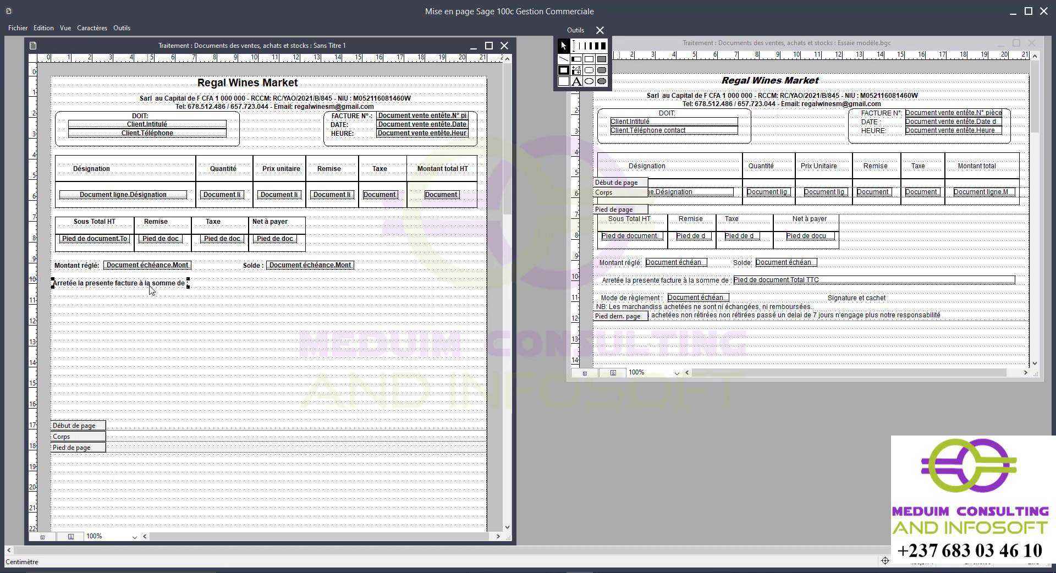
Duplicate the Solde variable zone and place the copy just after the "Arretée la presente facture à la somme de :" label.
{"action": "left_click", "coordinate": [576, 59]}
{"action": "left_click", "coordinate": [565, 47]}
{"action": "left_click", "coordinate": [328, 267]}
{"action": "left_click_drag", "start_coordinate": [308, 278], "coordinate": [246, 290]}
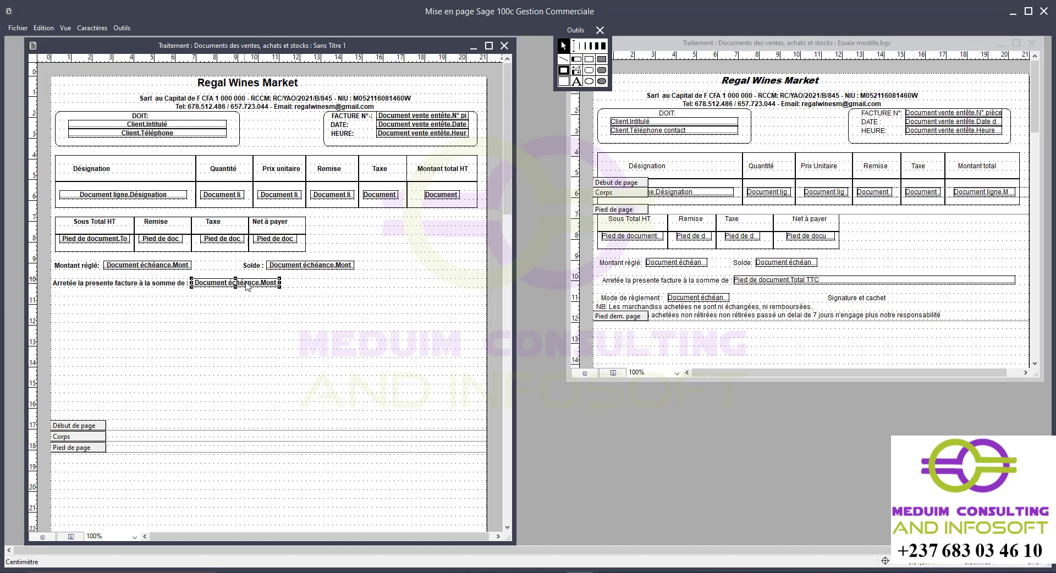
Compare the copied zone's source file, field and format with those of the matching amount zone in Essaie modèle.bgc.
{"action": "double_click", "coordinate": [247, 284]}
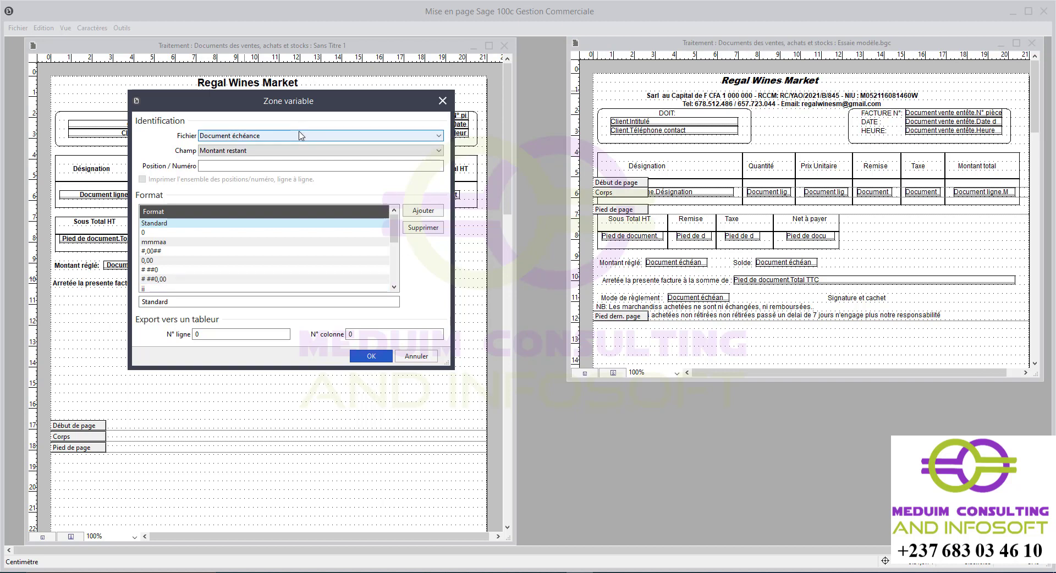
{"action": "left_click", "coordinate": [442, 101]}
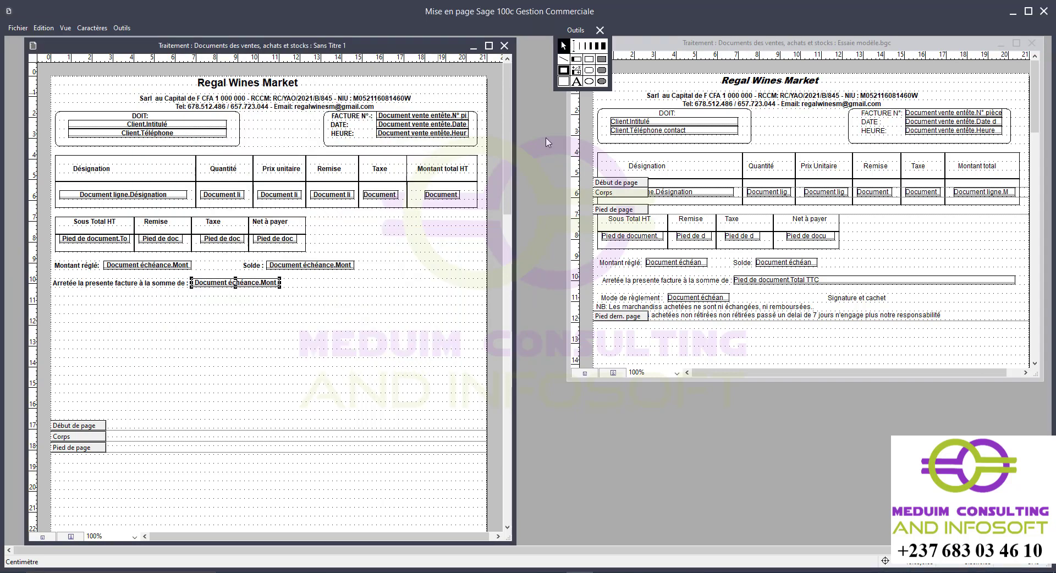
{"action": "left_click", "coordinate": [805, 285]}
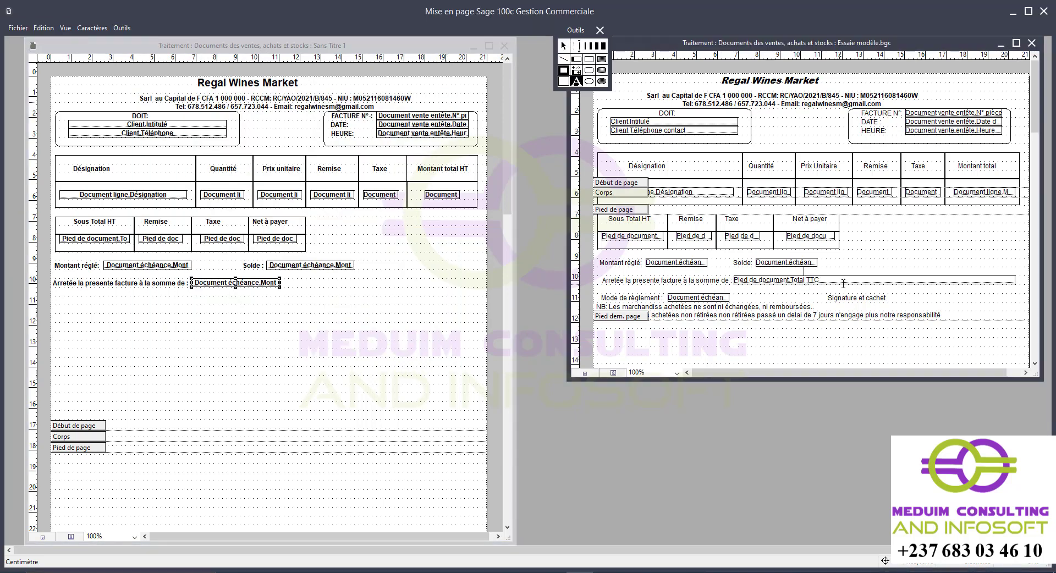
{"action": "left_click", "coordinate": [564, 45]}
{"action": "double_click", "coordinate": [788, 281]}
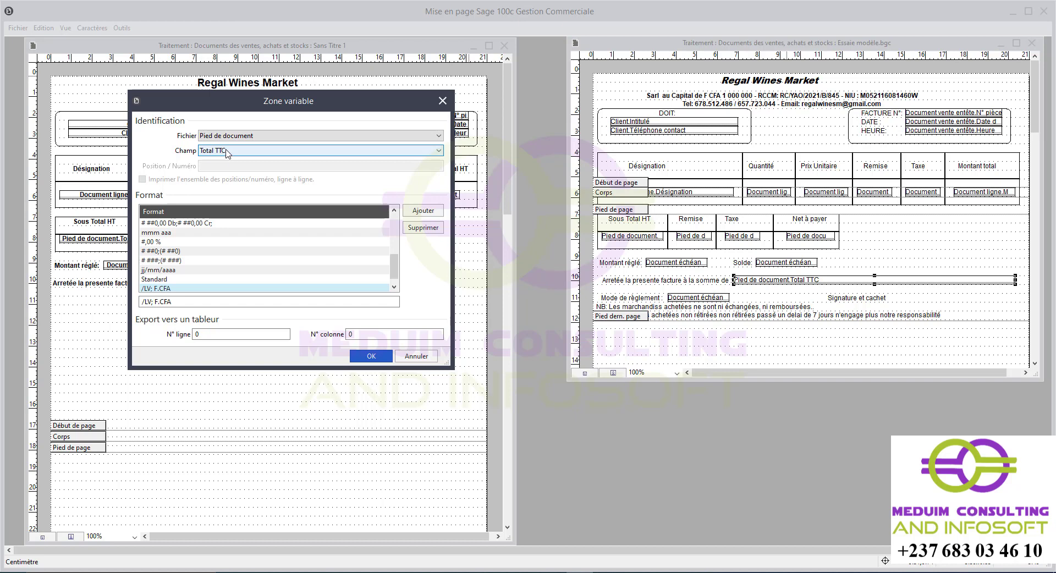
{"action": "left_click", "coordinate": [442, 101]}
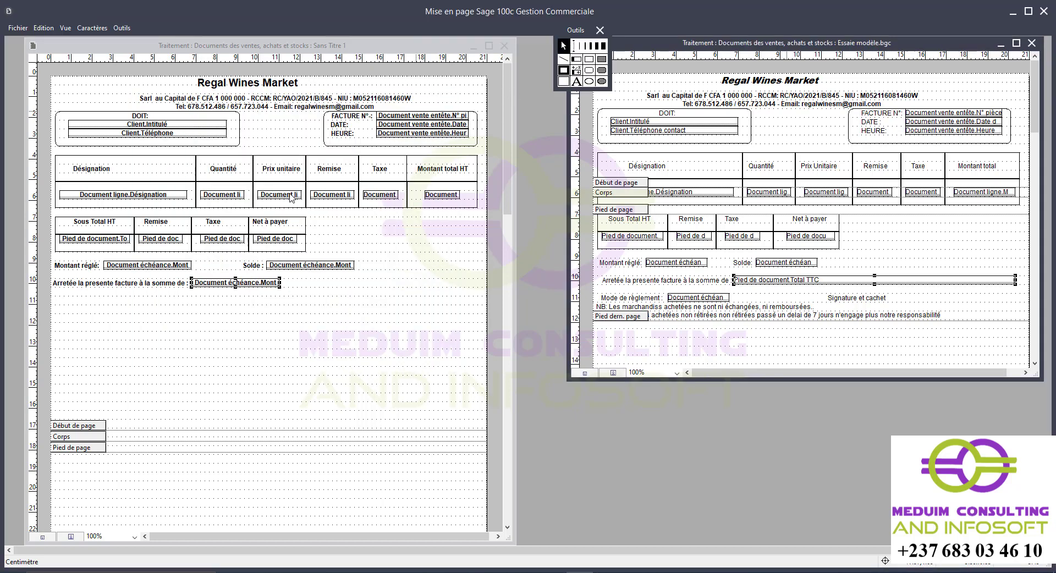
Set the variable zone after "Arretée la presente facture à la somme de :" to the Total TTC field of Pied de document.
{"action": "double_click", "coordinate": [261, 291]}
{"action": "left_click", "coordinate": [270, 141]}
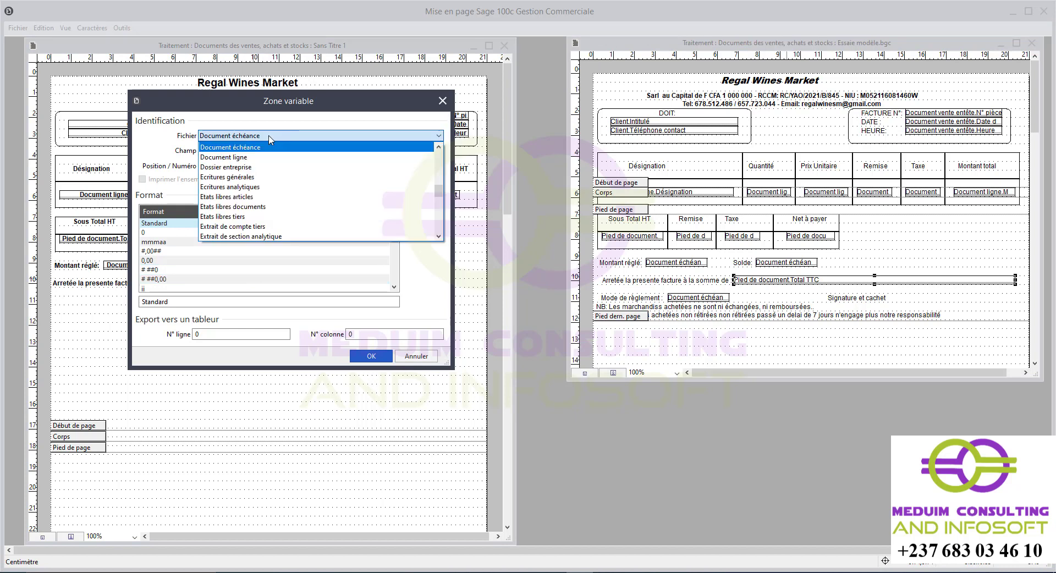
{"action": "scroll", "coordinate": [293, 208], "scroll_direction": "down", "scroll_amount": 3}
{"action": "scroll", "coordinate": [293, 207], "scroll_direction": "up", "scroll_amount": 2}
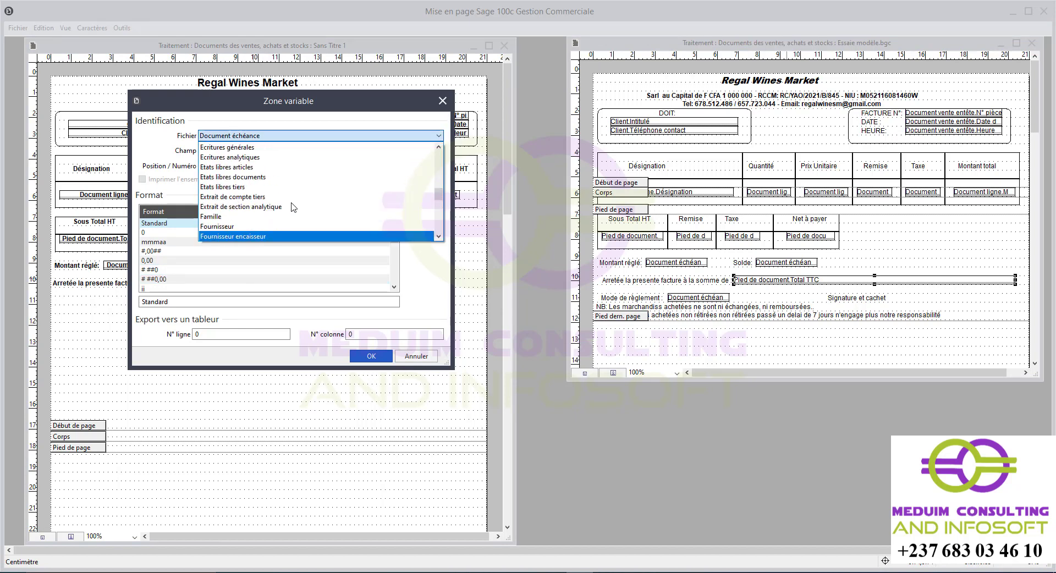
{"action": "scroll", "coordinate": [293, 207], "scroll_direction": "down", "scroll_amount": 3}
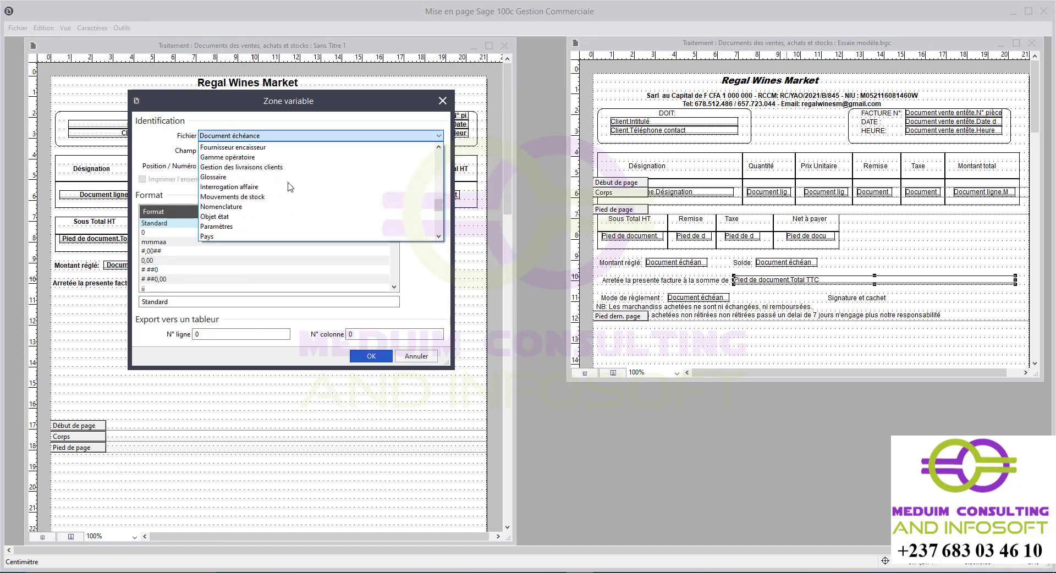
{"action": "scroll", "coordinate": [290, 187], "scroll_direction": "down", "scroll_amount": 1}
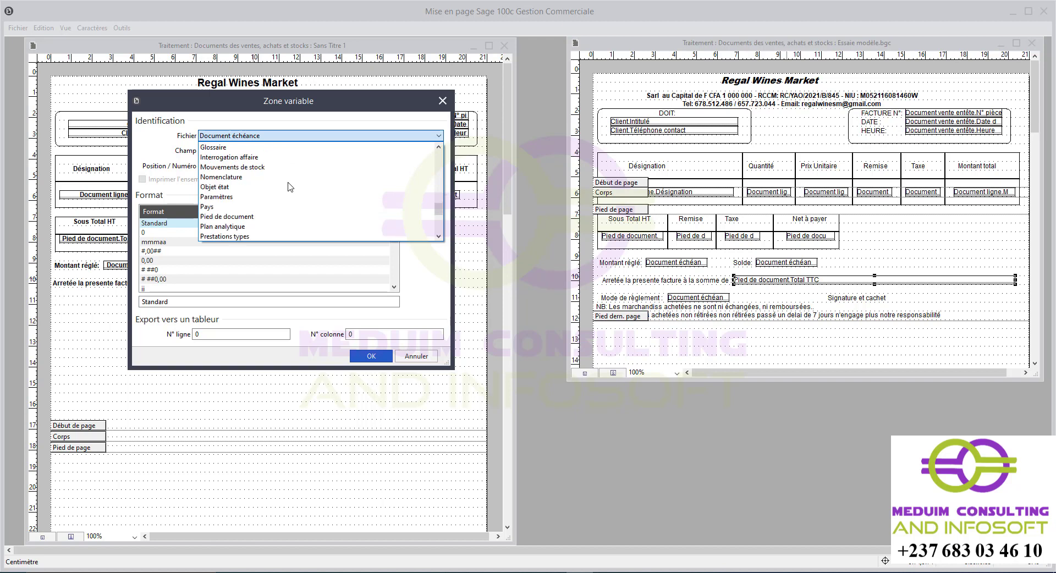
{"action": "left_click", "coordinate": [256, 217]}
{"action": "left_click", "coordinate": [267, 152]}
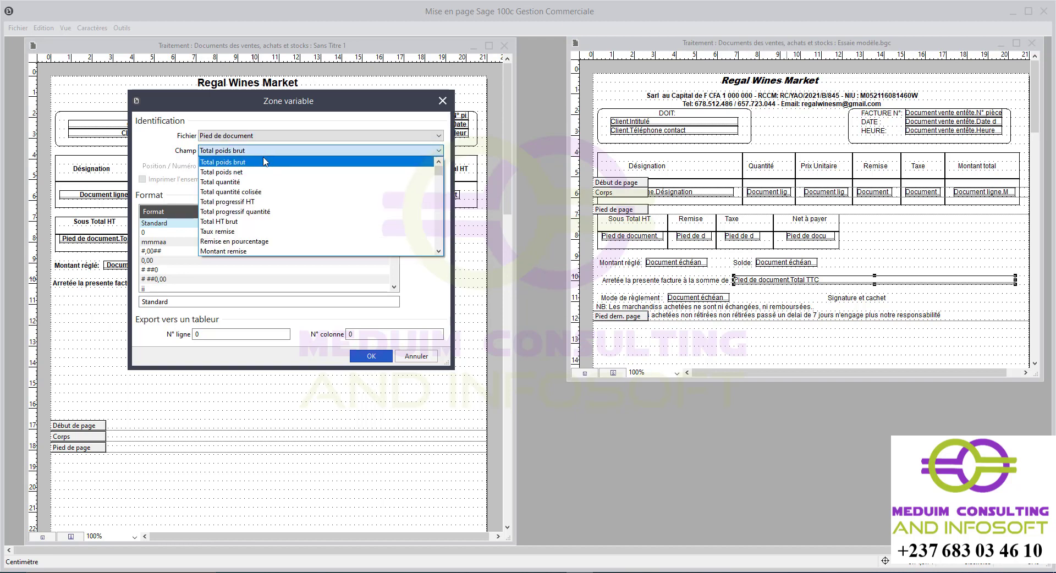
{"action": "scroll", "coordinate": [266, 217], "scroll_direction": "down", "scroll_amount": 2}
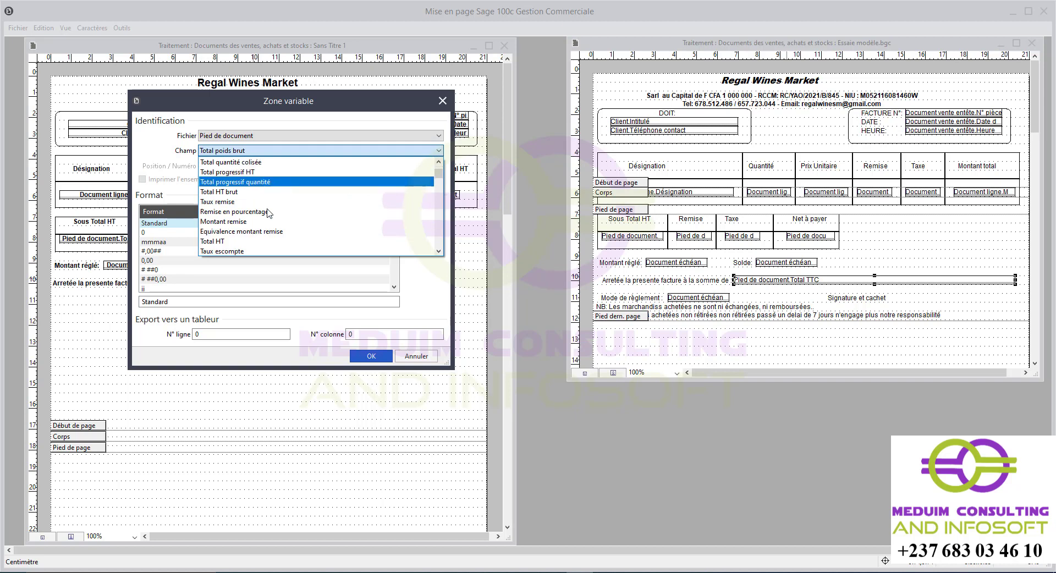
{"action": "scroll", "coordinate": [264, 218], "scroll_direction": "down", "scroll_amount": 3}
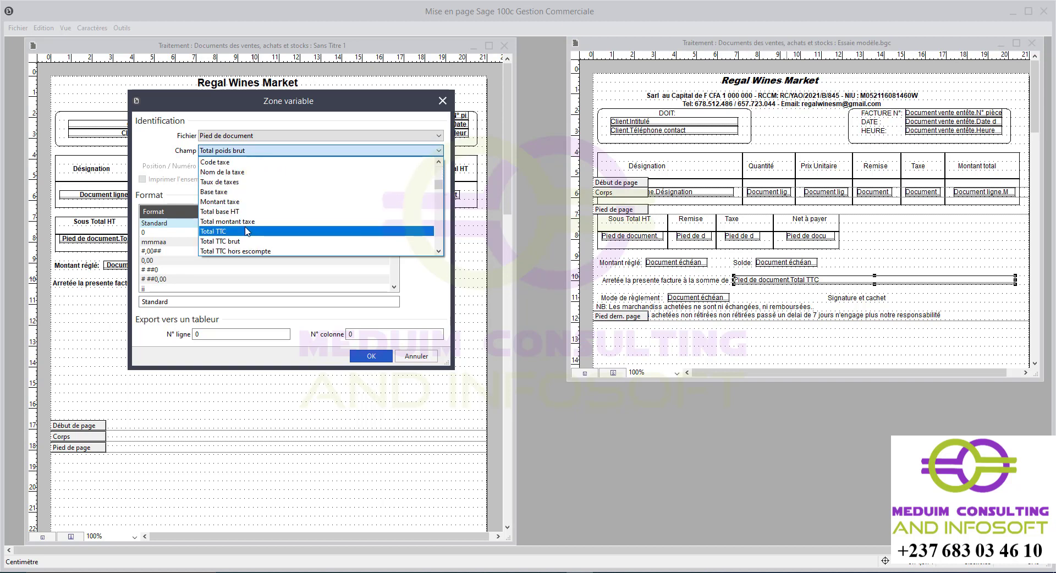
{"action": "left_click", "coordinate": [246, 231]}
{"action": "left_click", "coordinate": [371, 356]}
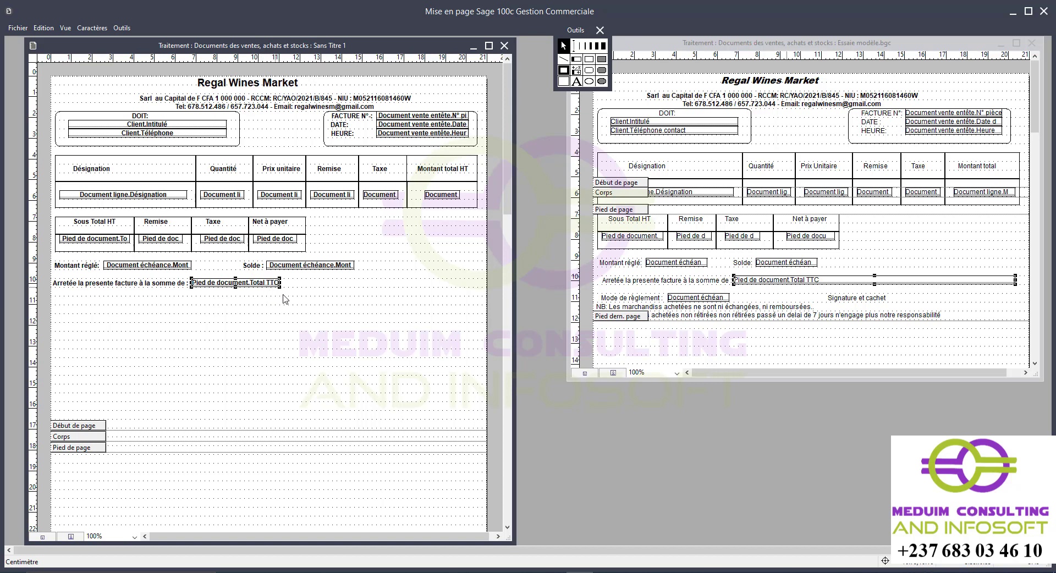
{"action": "left_click", "coordinate": [616, 298]}
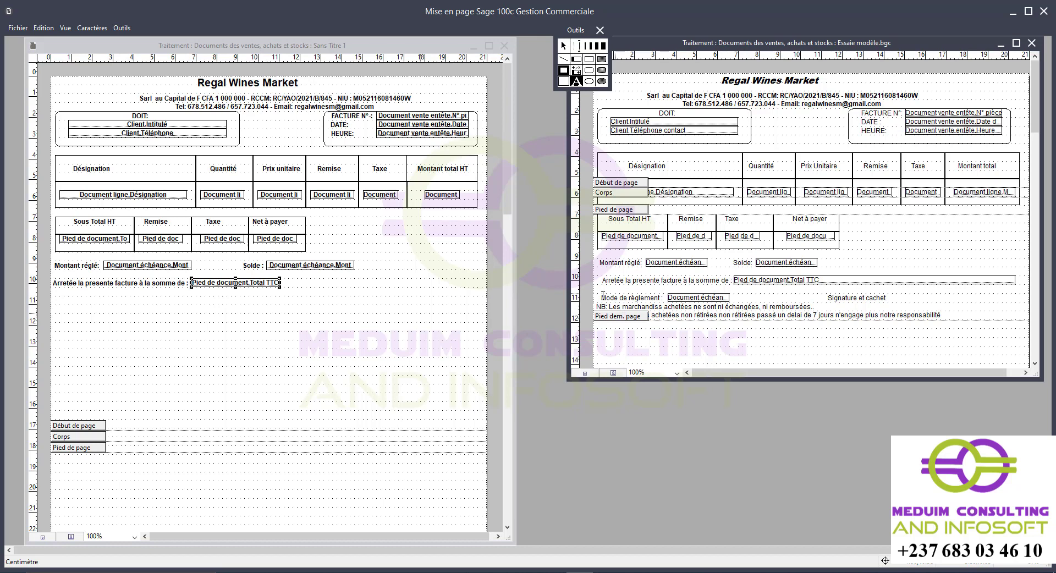
{"action": "left_click_drag", "start_coordinate": [603, 297], "coordinate": [660, 298]}
{"action": "left_click", "coordinate": [563, 45]}
Move the "Arretée la presente facture" label and its Total TTC zone down slightly, and place a copy of the "Montant réglé:" label above them.
{"action": "left_click_drag", "start_coordinate": [140, 283], "coordinate": [140, 292]}
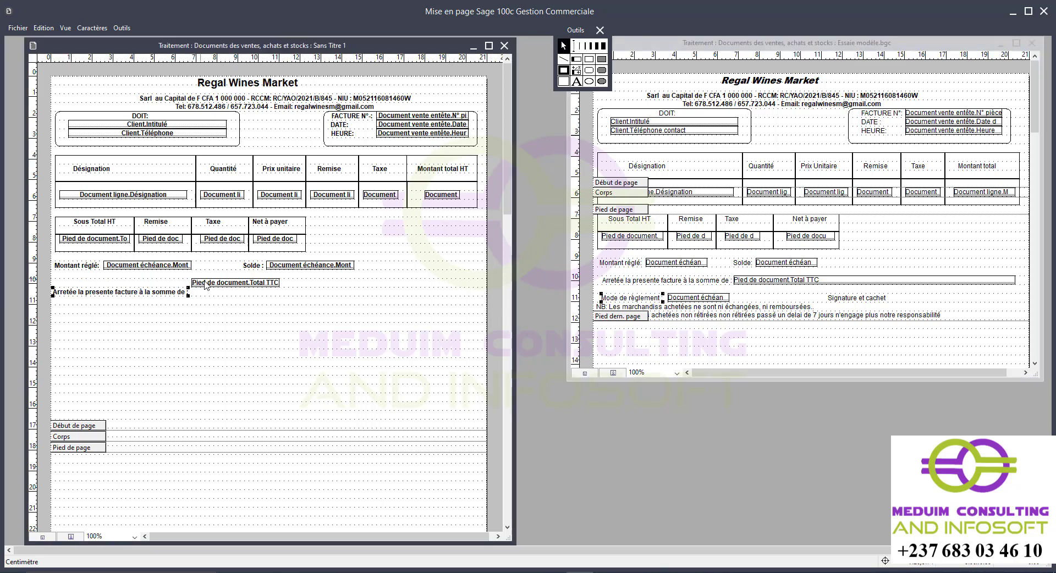
{"action": "left_click_drag", "start_coordinate": [206, 283], "coordinate": [207, 292]}
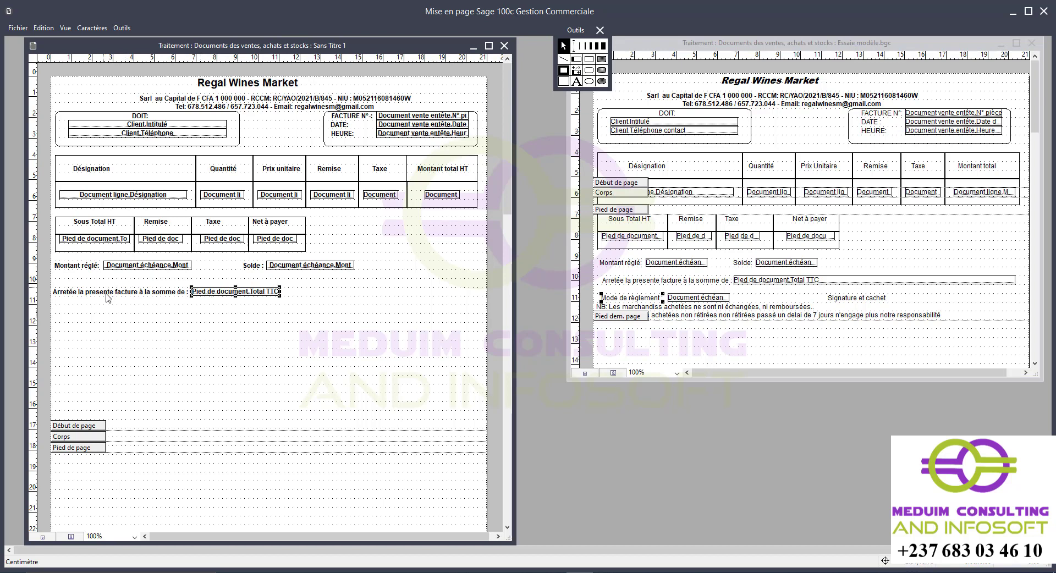
{"action": "left_click", "coordinate": [66, 264]}
{"action": "left_click_drag", "start_coordinate": [84, 267], "coordinate": [84, 284]}
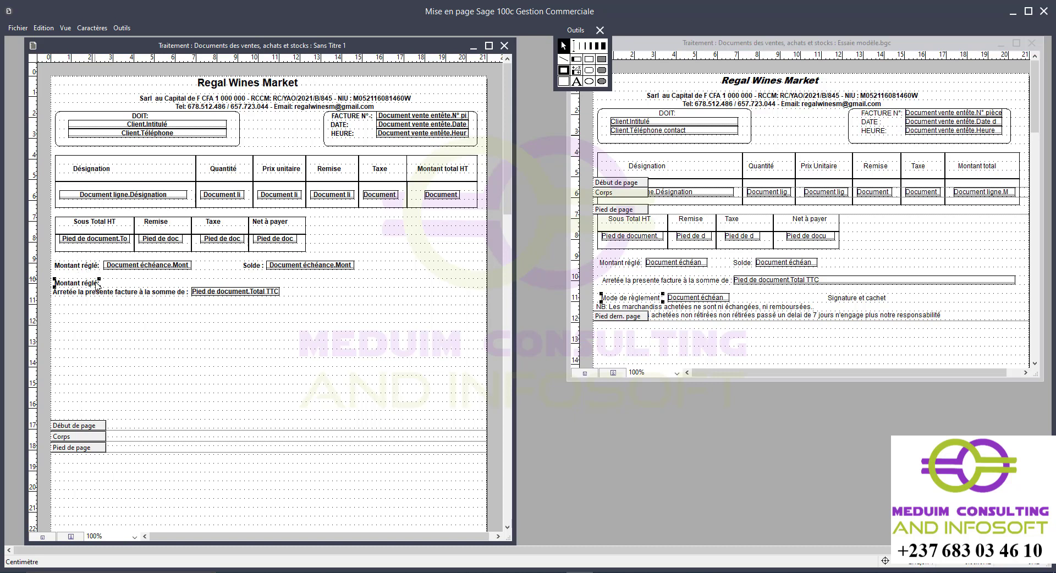
Change the copied label's text to "Mode de règlement:" and align it with the left edge of the "Montant réglé:" label.
{"action": "double_click", "coordinate": [95, 282]}
{"action": "key", "text": "BackSpace"}
{"action": "key", "text": "BackSpace"}
{"action": "key", "text": "BackSpace"}
{"action": "key", "text": "BackSpace"}
{"action": "key", "text": "BackSpace"}
{"action": "key", "text": "BackSpace"}
{"action": "key", "text": "BackSpace"}
{"action": "key", "text": "BackSpace"}
{"action": "key", "text": "BackSpace"}
{"action": "key", "text": "BackSpace"}
{"action": "key", "text": "BackSpace"}
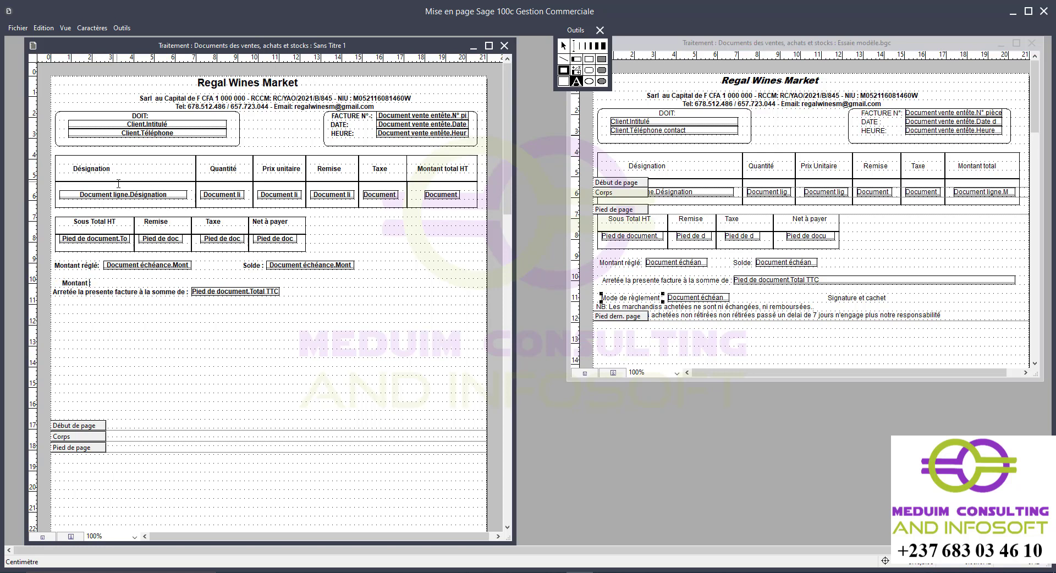
{"action": "key", "text": "BackSpace"}
{"action": "key", "text": "BackSpace"}
{"action": "type", "text": "ode de règlement"}
{"action": "left_click", "coordinate": [564, 46]}
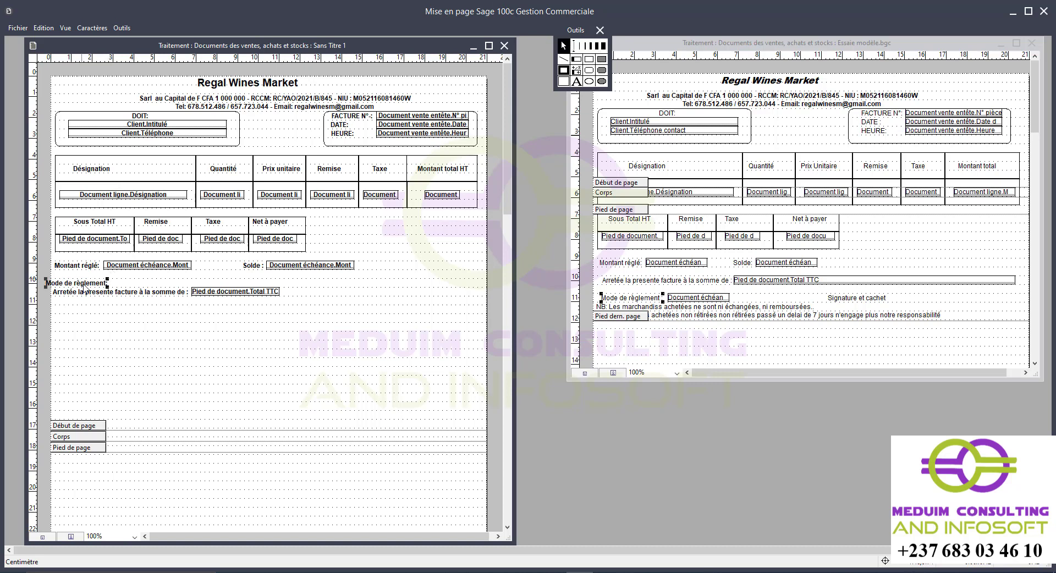
{"action": "left_click_drag", "start_coordinate": [84, 287], "coordinate": [92, 288]}
Place a copy of the "Montant réglé:" variable zone after "Mode de règlement:" and set its Document échéance field to Mode de règlement.
{"action": "left_click", "coordinate": [130, 266]}
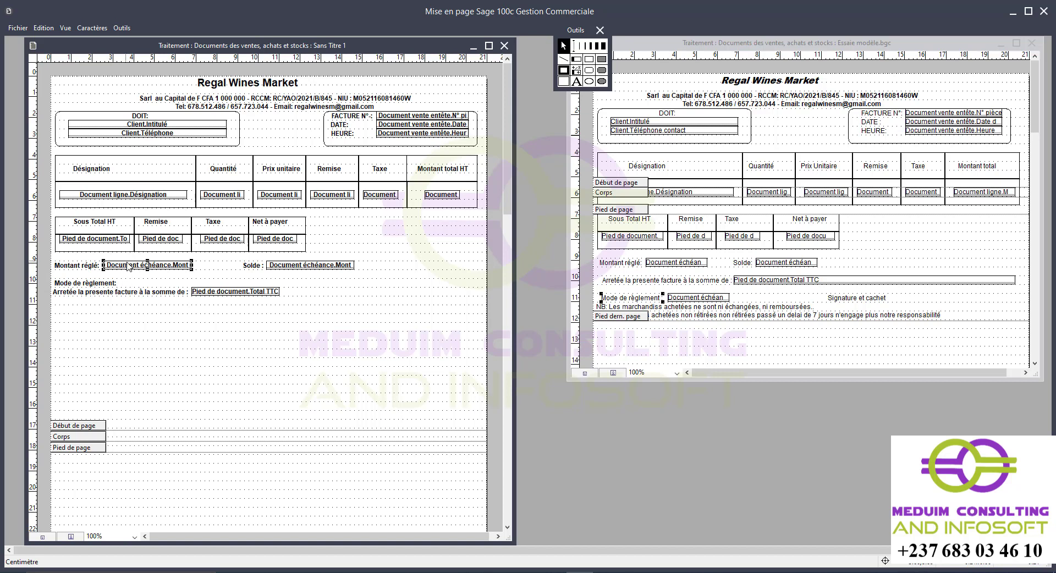
{"action": "left_click", "coordinate": [130, 274]}
{"action": "left_click_drag", "start_coordinate": [145, 267], "coordinate": [159, 285]}
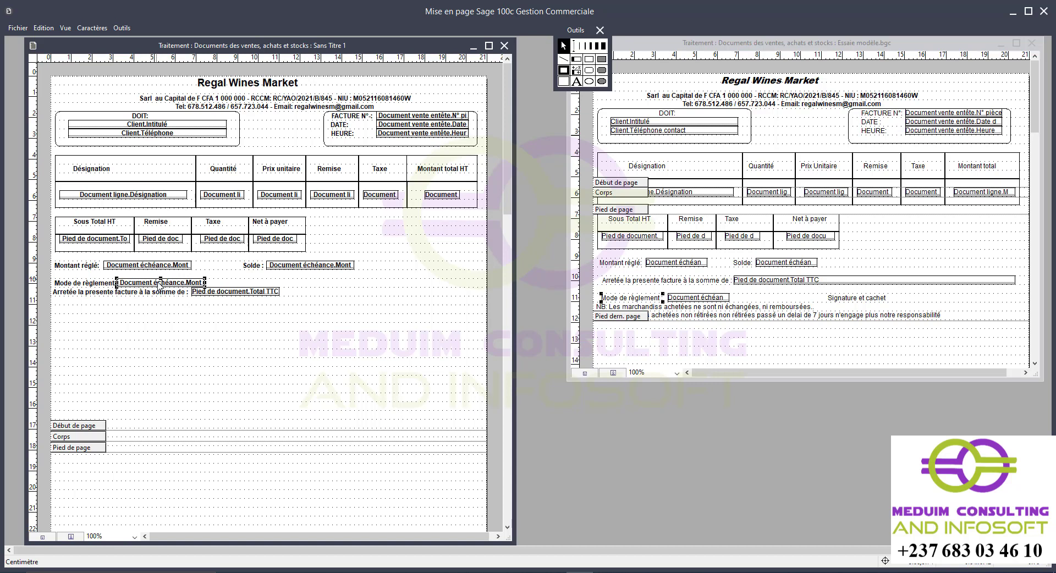
{"action": "double_click", "coordinate": [159, 284]}
{"action": "left_click", "coordinate": [251, 151]}
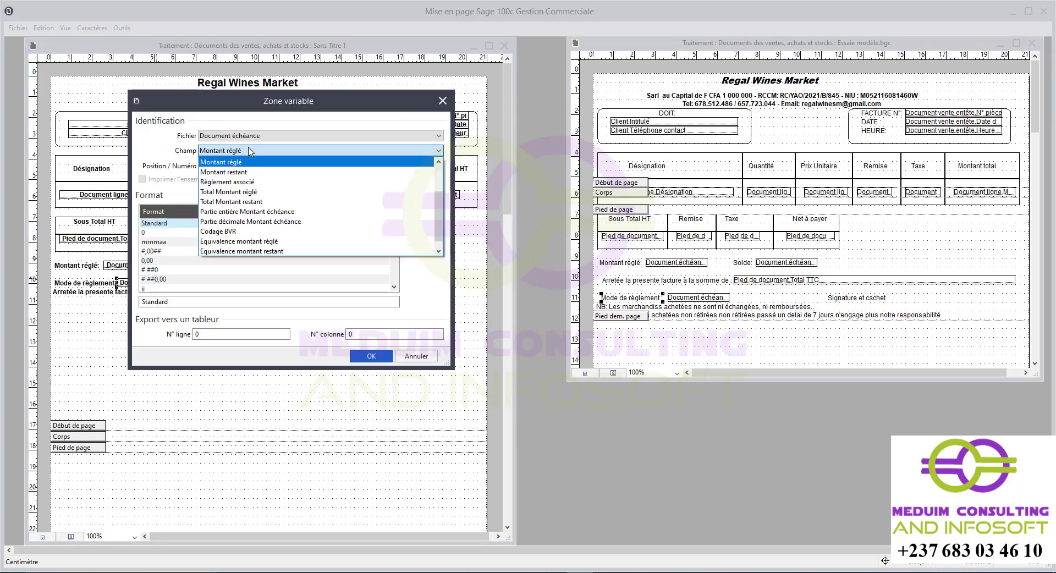
{"action": "scroll", "coordinate": [258, 190], "scroll_direction": "up", "scroll_amount": 2}
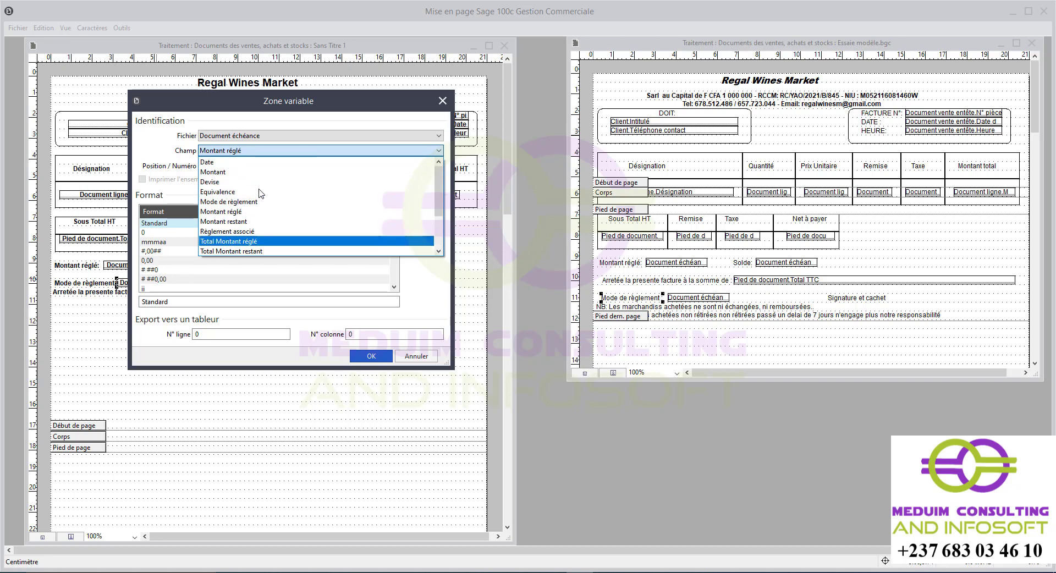
{"action": "left_click", "coordinate": [234, 202]}
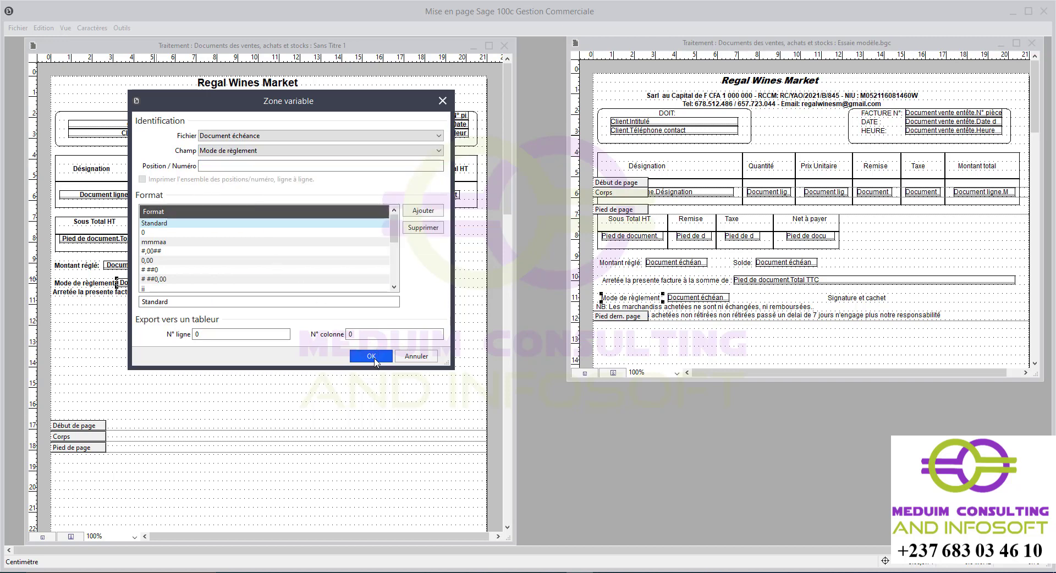
{"action": "left_click", "coordinate": [374, 360]}
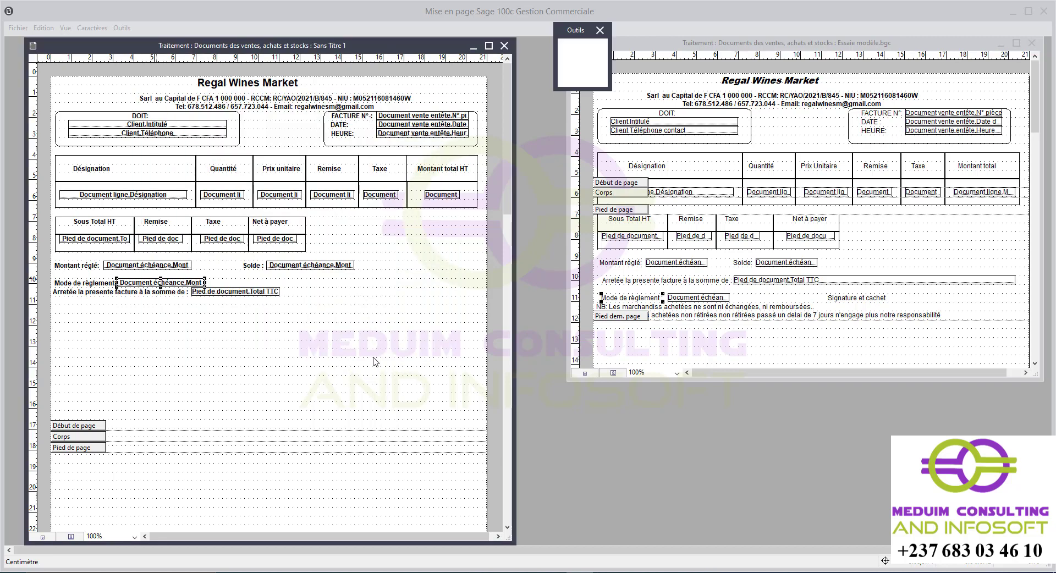
Move the "Arretée la presente facture à la somme de :" label and its Total TTC zone slightly down, keeping them on one line.
{"action": "left_click", "coordinate": [107, 295]}
{"action": "left_click_drag", "start_coordinate": [106, 300], "coordinate": [106, 308]}
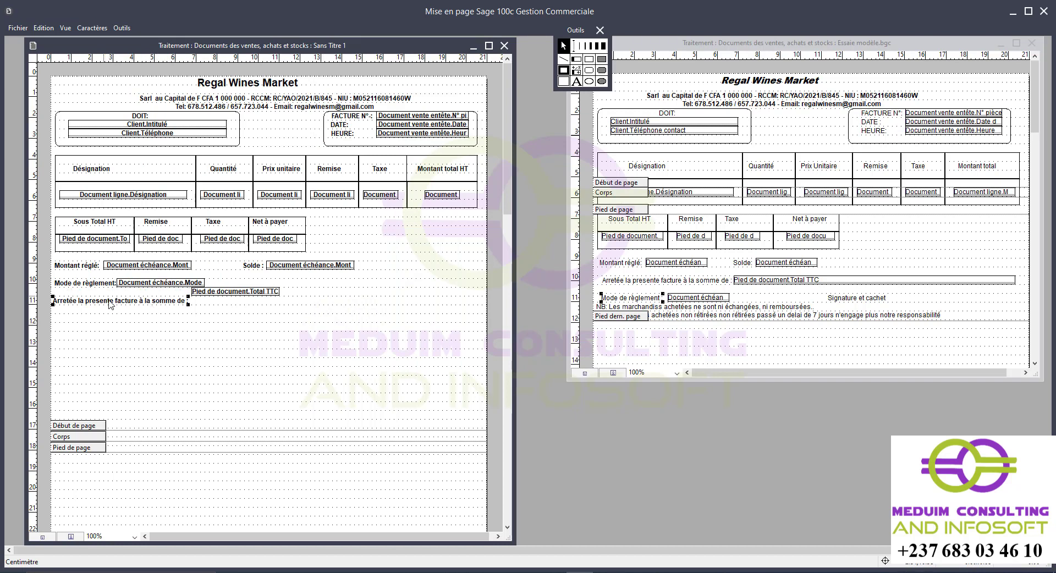
{"action": "left_click_drag", "start_coordinate": [235, 297], "coordinate": [234, 307]}
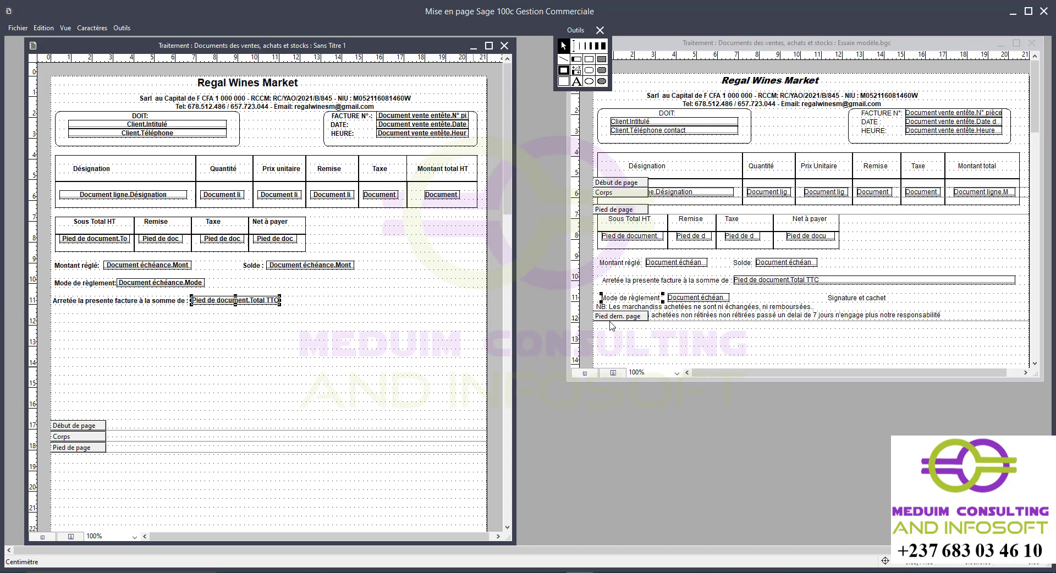
Copy the two-line NB note on purchased goods from Essaie modèle.bgc below the "Arretée" line and restore its missing initial "N".
{"action": "left_click", "coordinate": [633, 312]}
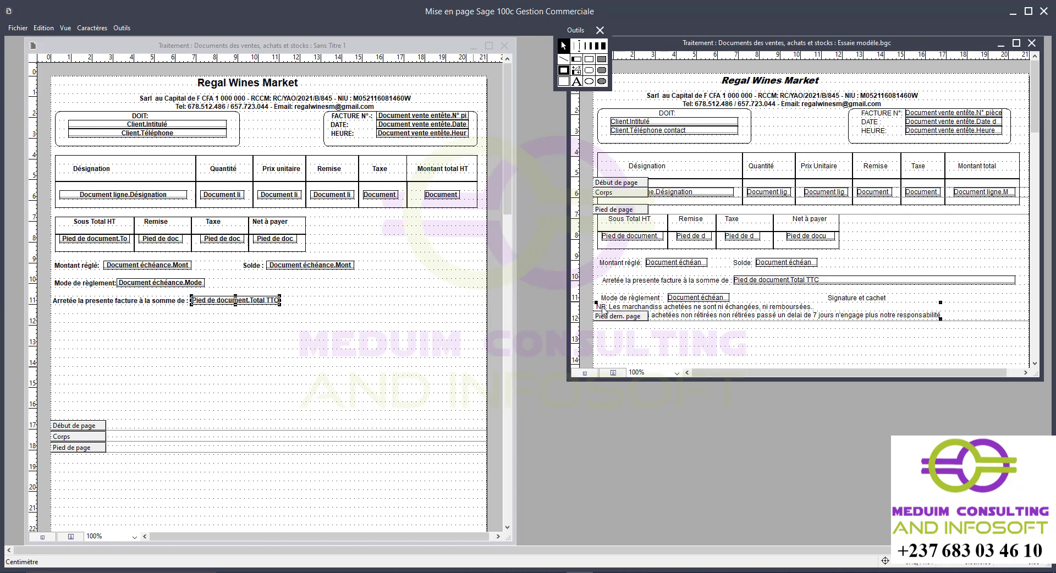
{"action": "double_click", "coordinate": [602, 307]}
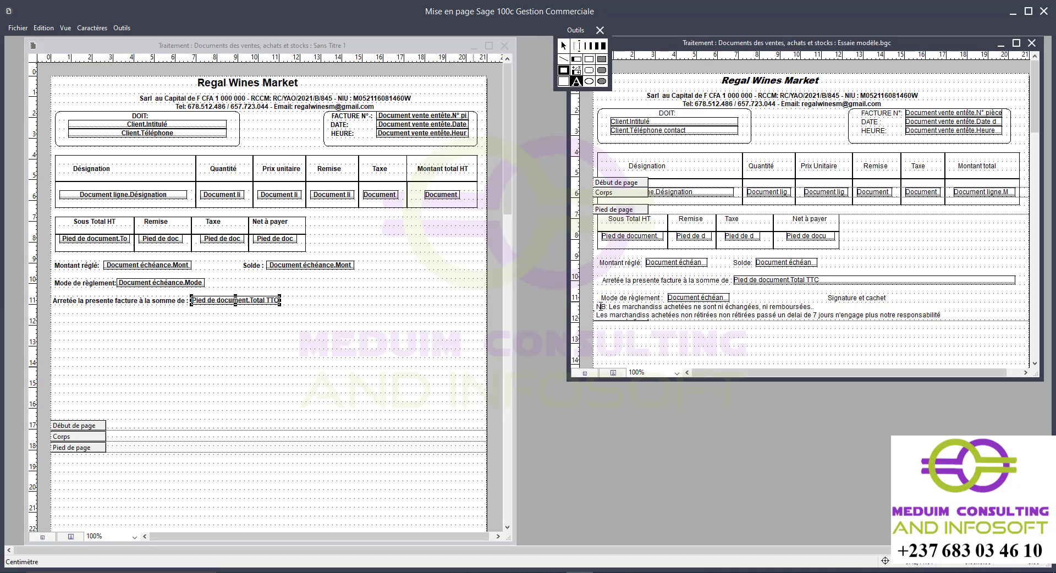
{"action": "left_click_drag", "start_coordinate": [602, 307], "coordinate": [963, 314]}
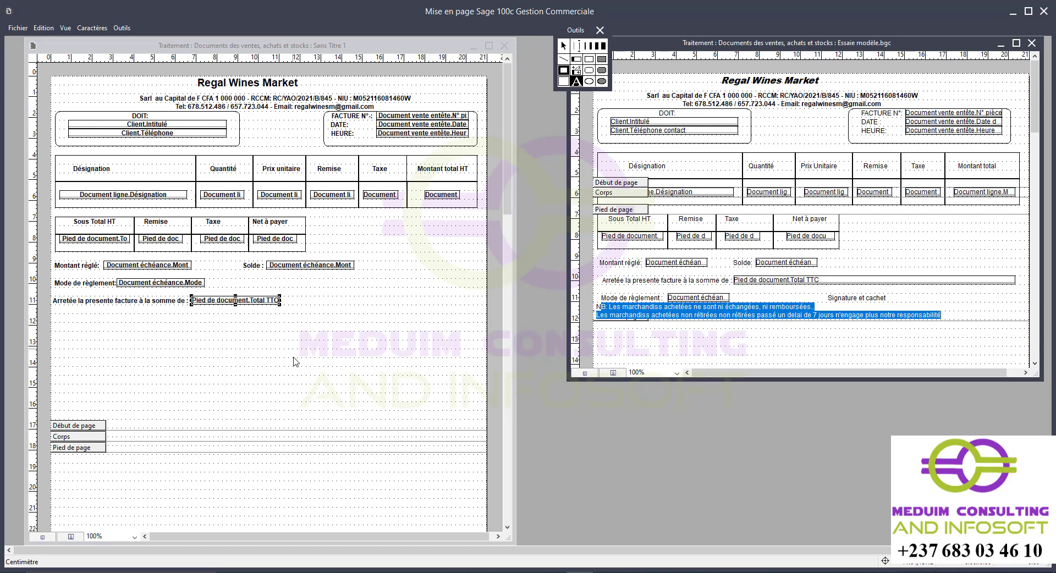
{"action": "left_click", "coordinate": [69, 319]}
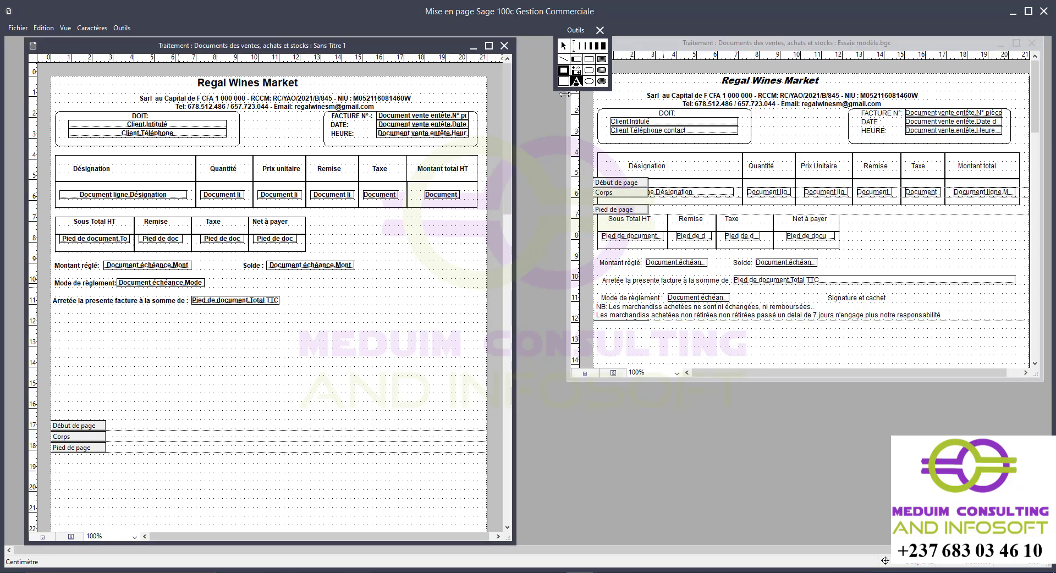
{"action": "left_click", "coordinate": [54, 324]}
{"action": "key", "text": "ctrl+v"}
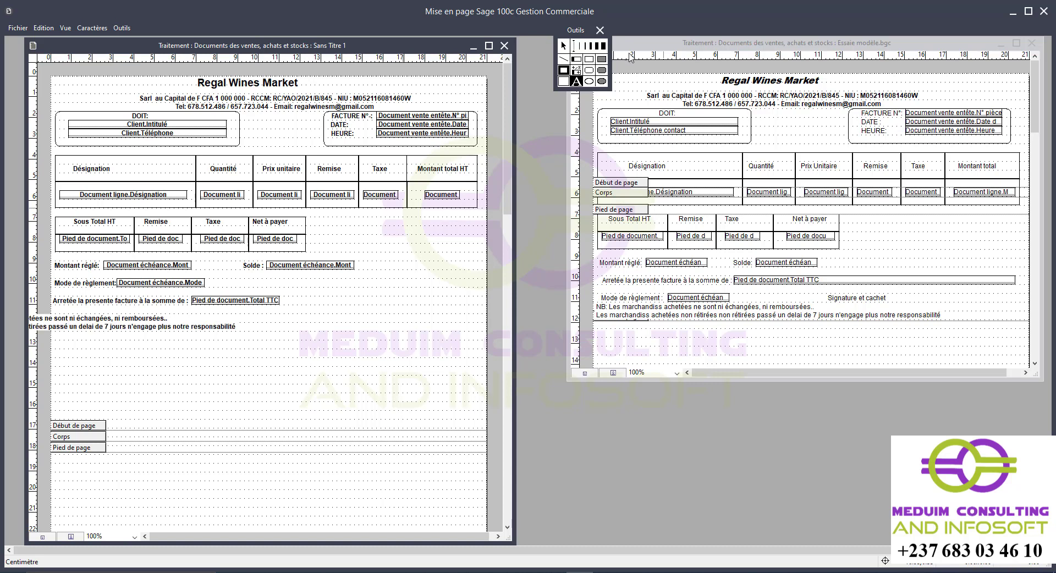
{"action": "left_click", "coordinate": [564, 47]}
{"action": "left_click_drag", "start_coordinate": [108, 320], "coordinate": [278, 325]}
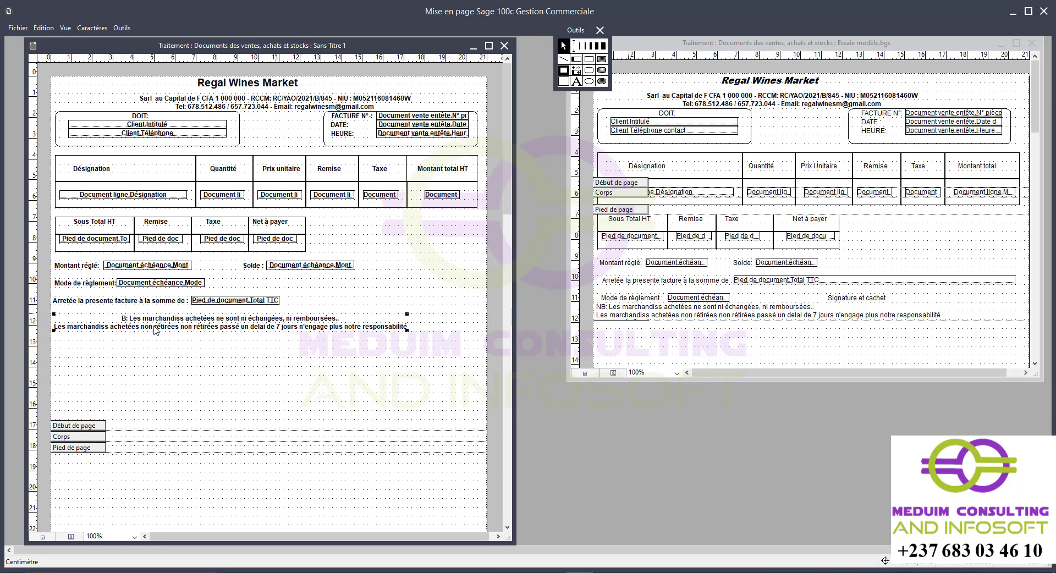
{"action": "double_click", "coordinate": [121, 318]}
{"action": "type", "text": "N"}
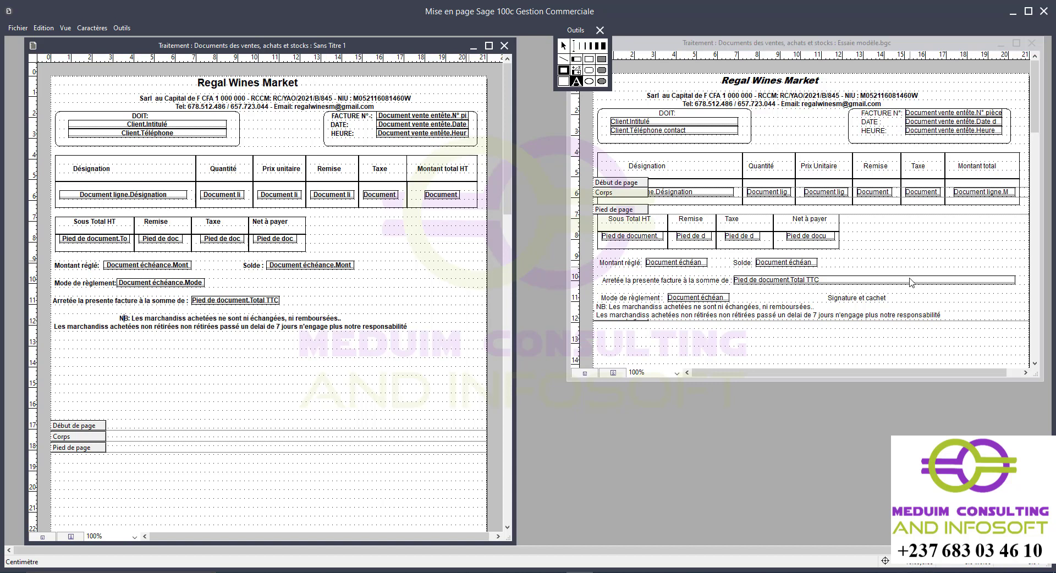
Copy the "Signature et cachet" text from Essaie modèle.bgc and move the new layout's NB note down to make room for it.
{"action": "left_click", "coordinate": [836, 298]}
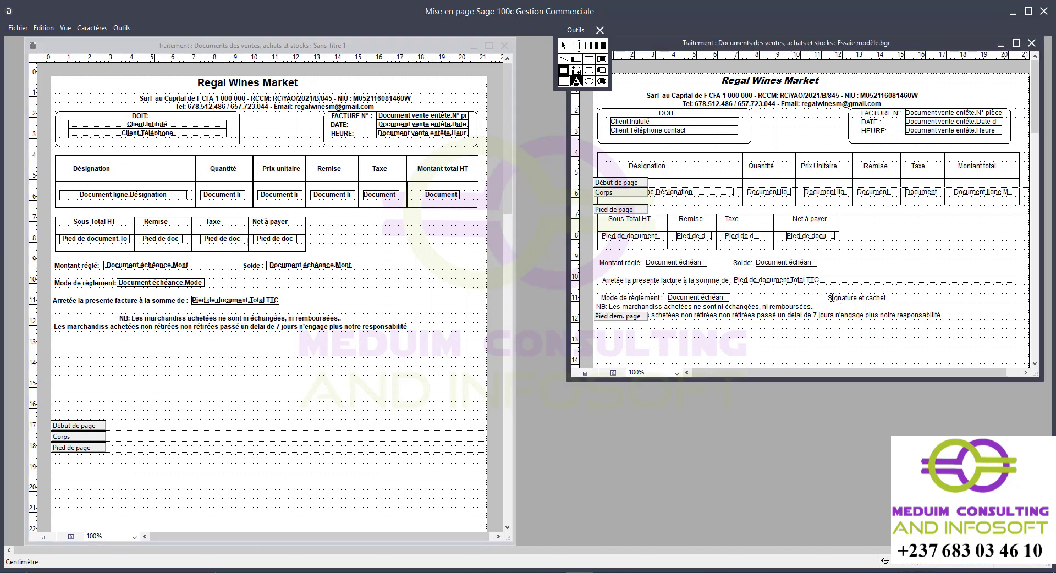
{"action": "left_click_drag", "start_coordinate": [831, 298], "coordinate": [899, 295]}
{"action": "left_click_drag", "start_coordinate": [210, 319], "coordinate": [208, 327]}
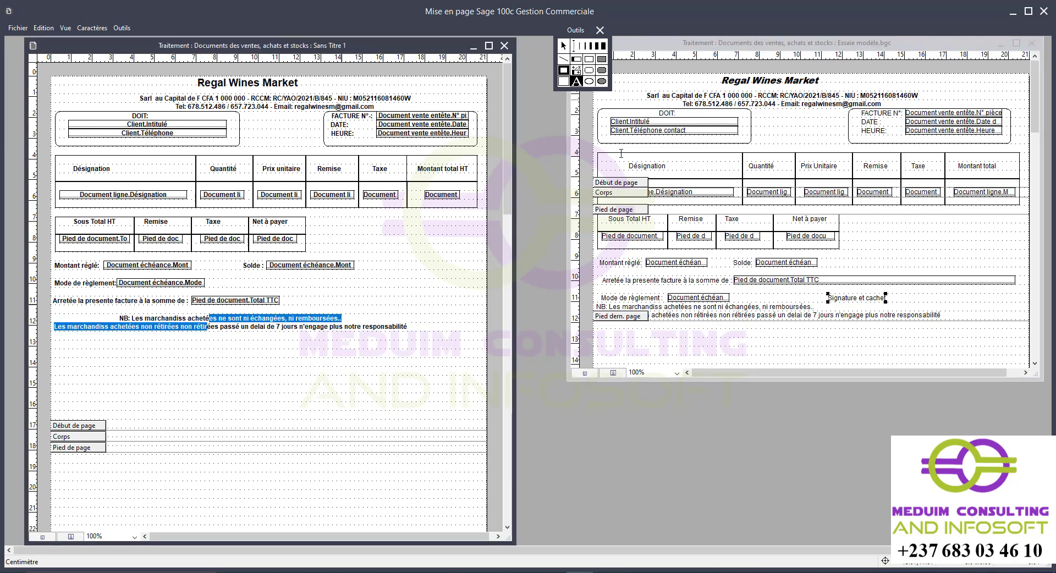
{"action": "left_click", "coordinate": [563, 46]}
{"action": "left_click_drag", "start_coordinate": [190, 325], "coordinate": [186, 334]}
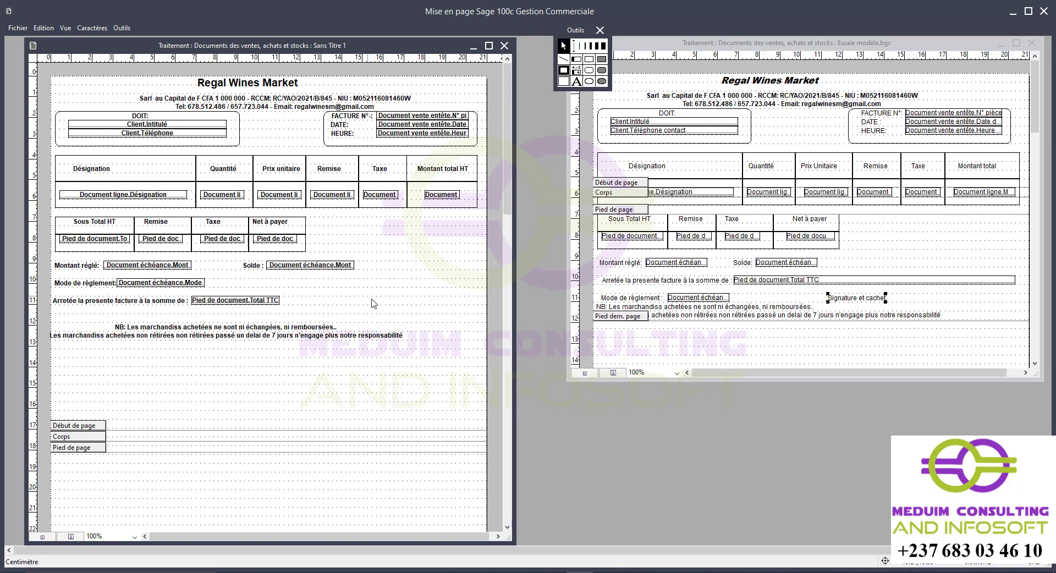
{"action": "left_click_drag", "start_coordinate": [279, 327], "coordinate": [278, 336]}
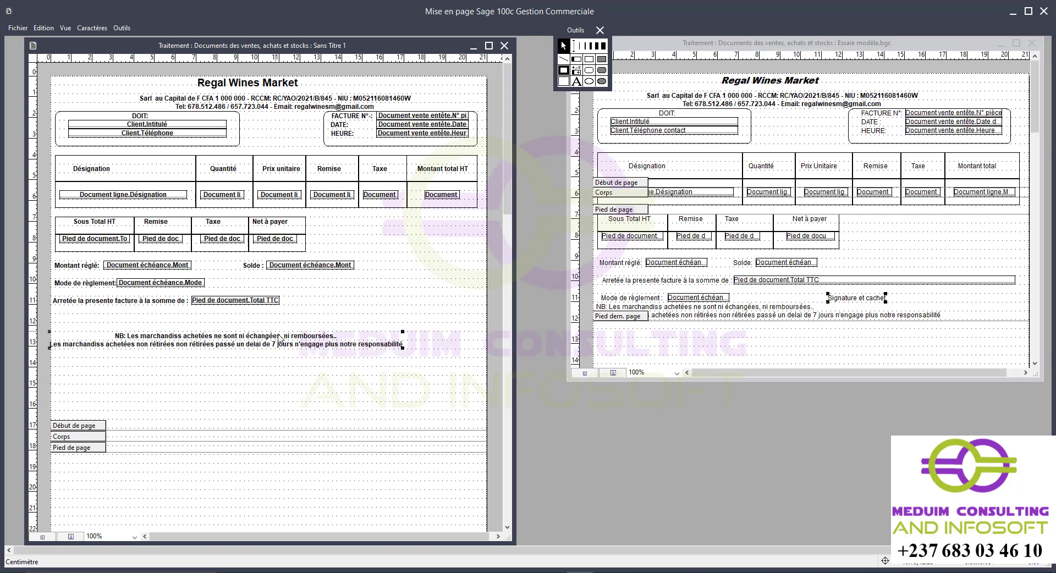
Paste "Signature et cachet" near the page's right side below the Total TTC line, and move the NB note up just beneath it.
{"action": "left_click", "coordinate": [368, 302]}
{"action": "left_click", "coordinate": [576, 82]}
{"action": "key", "text": "ctrl+v"}
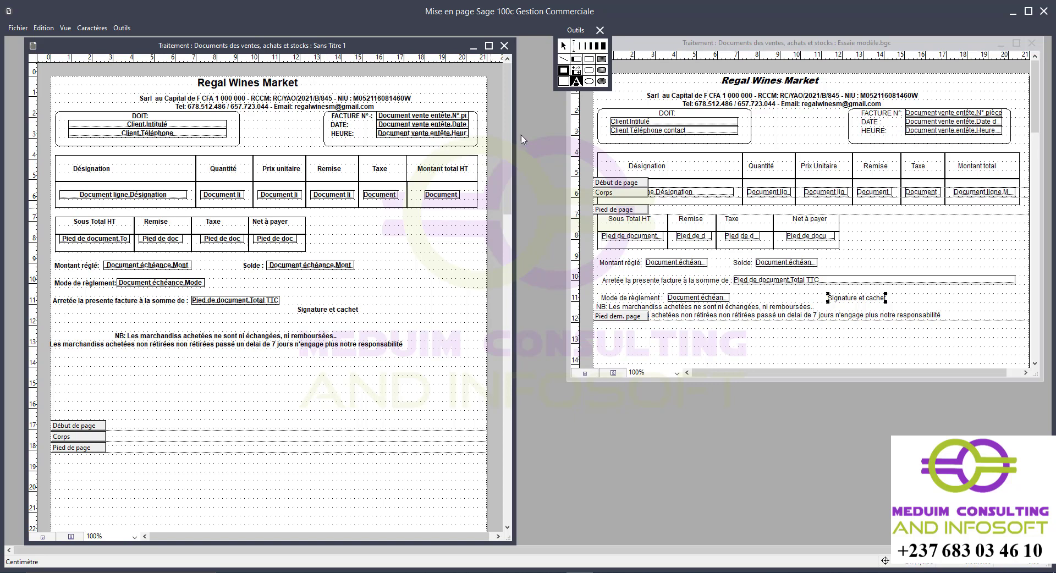
{"action": "left_click", "coordinate": [566, 45]}
{"action": "mouse_move", "coordinate": [346, 311]}
{"action": "left_mouse_down"}
{"action": "mouse_move", "coordinate": [444, 313]}
{"action": "mouse_move", "coordinate": [434, 312]}
{"action": "left_mouse_up"}
{"action": "left_click", "coordinate": [358, 331]}
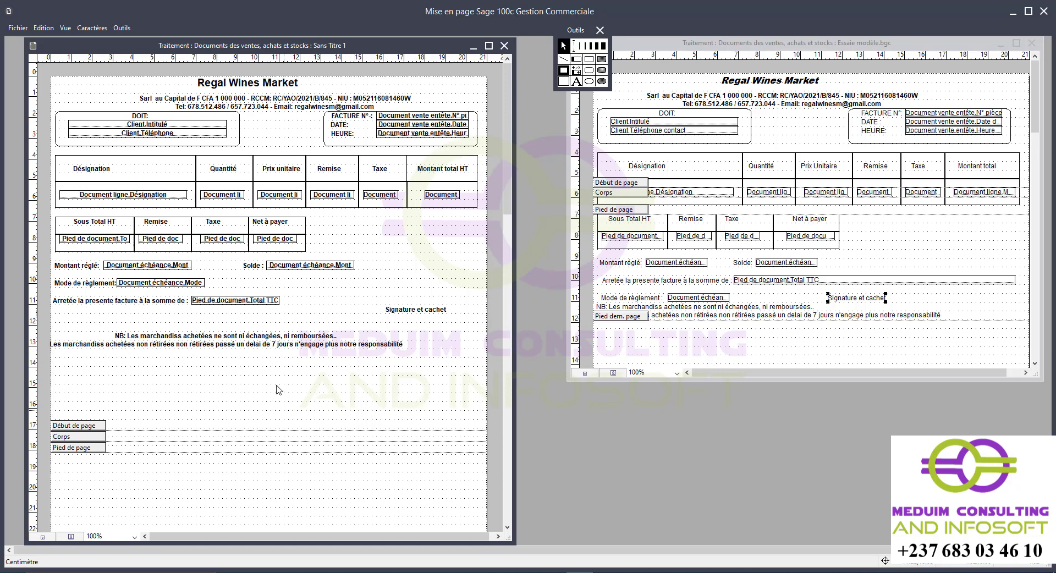
{"action": "left_click_drag", "start_coordinate": [242, 341], "coordinate": [243, 327]}
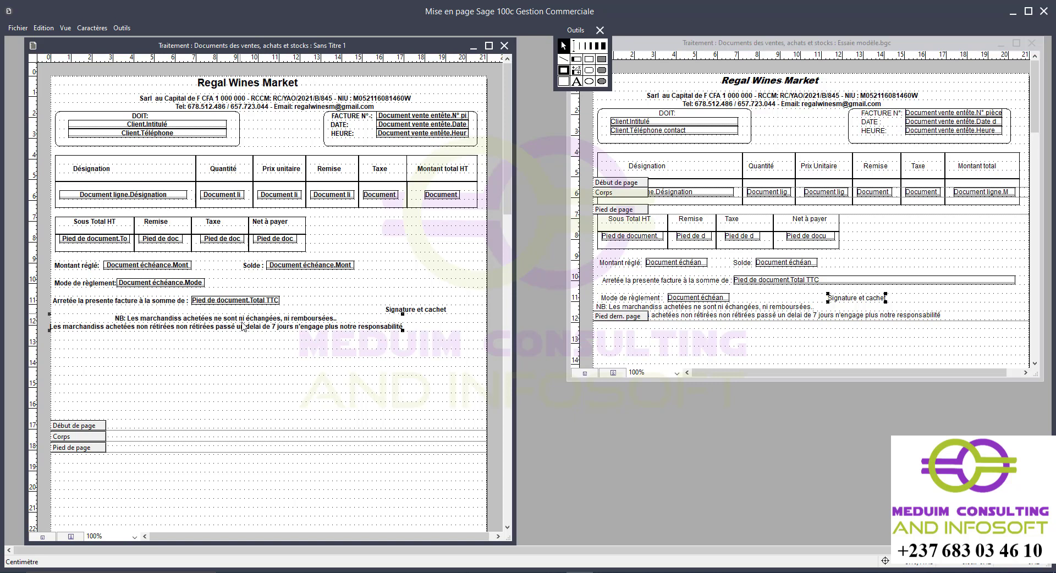
{"action": "left_click_drag", "start_coordinate": [242, 325], "coordinate": [248, 326]}
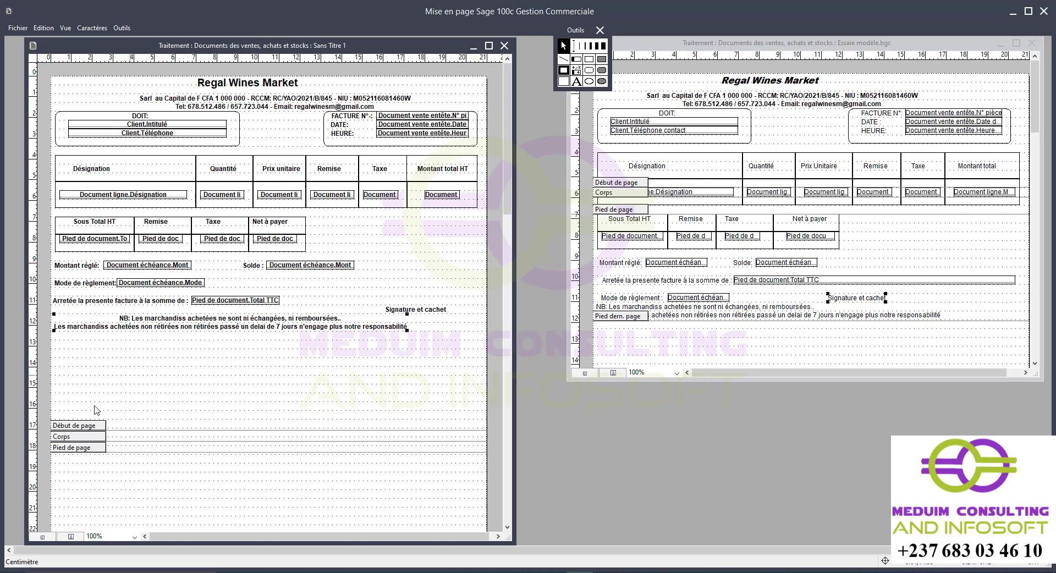
Position the Début de page marker under the item table's headings, Corps on its field row, and Pied de page just above the totals table.
{"action": "mouse_move", "coordinate": [81, 426]}
{"action": "left_mouse_down"}
{"action": "mouse_move", "coordinate": [94, 360]}
{"action": "mouse_move", "coordinate": [96, 186]}
{"action": "left_mouse_up"}
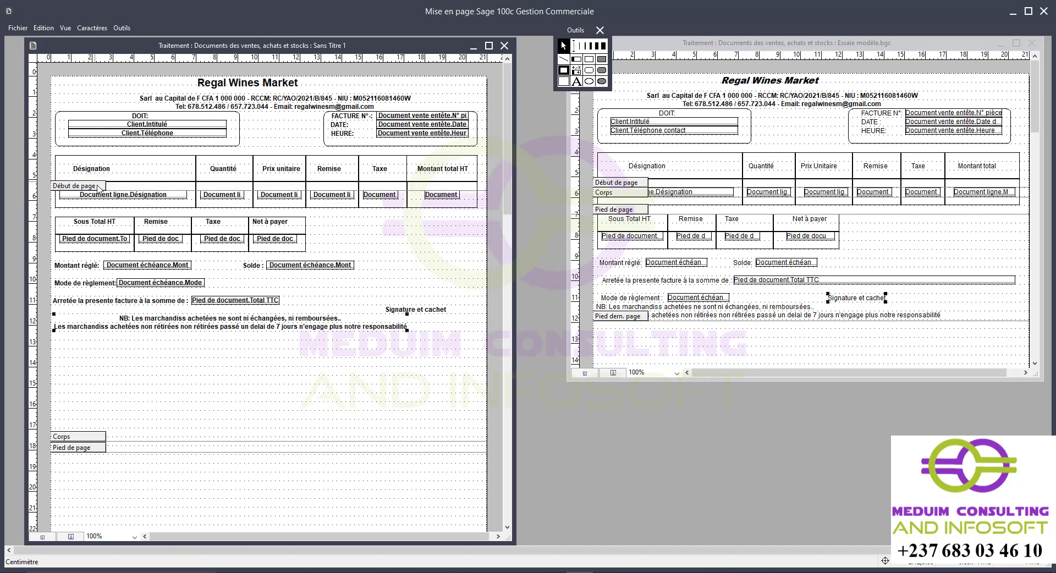
{"action": "left_click_drag", "start_coordinate": [97, 187], "coordinate": [97, 185]}
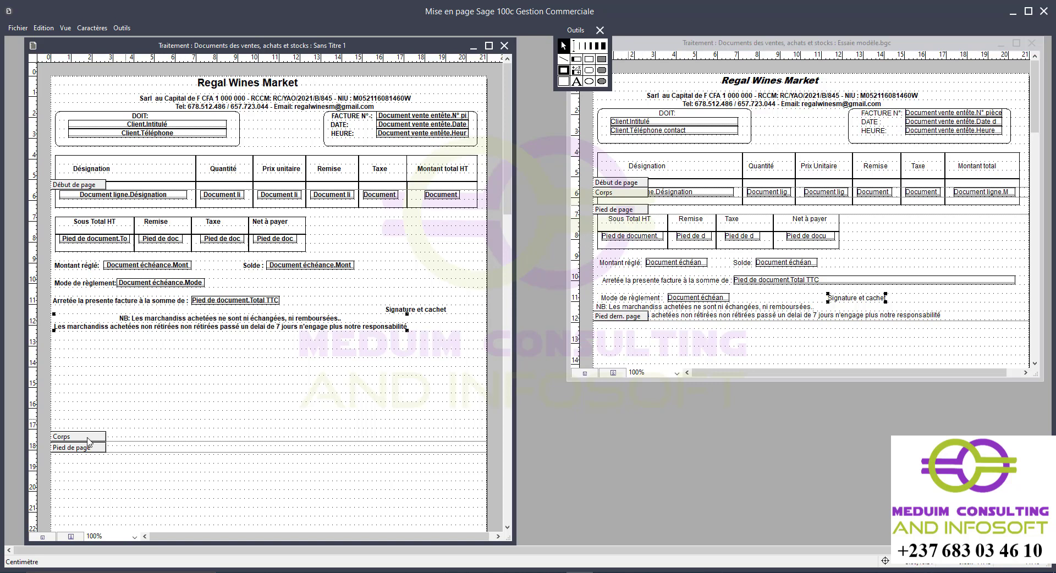
{"action": "mouse_move", "coordinate": [88, 439]}
{"action": "left_mouse_down"}
{"action": "mouse_move", "coordinate": [115, 300]}
{"action": "mouse_move", "coordinate": [115, 197]}
{"action": "left_mouse_up"}
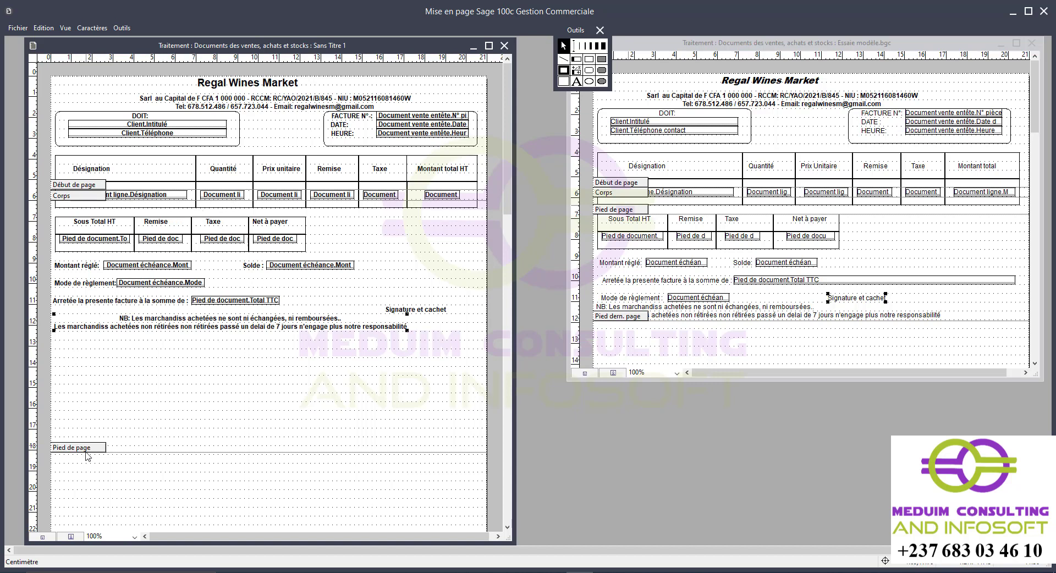
{"action": "left_click_drag", "start_coordinate": [90, 450], "coordinate": [91, 439]}
{"action": "left_click_drag", "start_coordinate": [98, 388], "coordinate": [92, 214]}
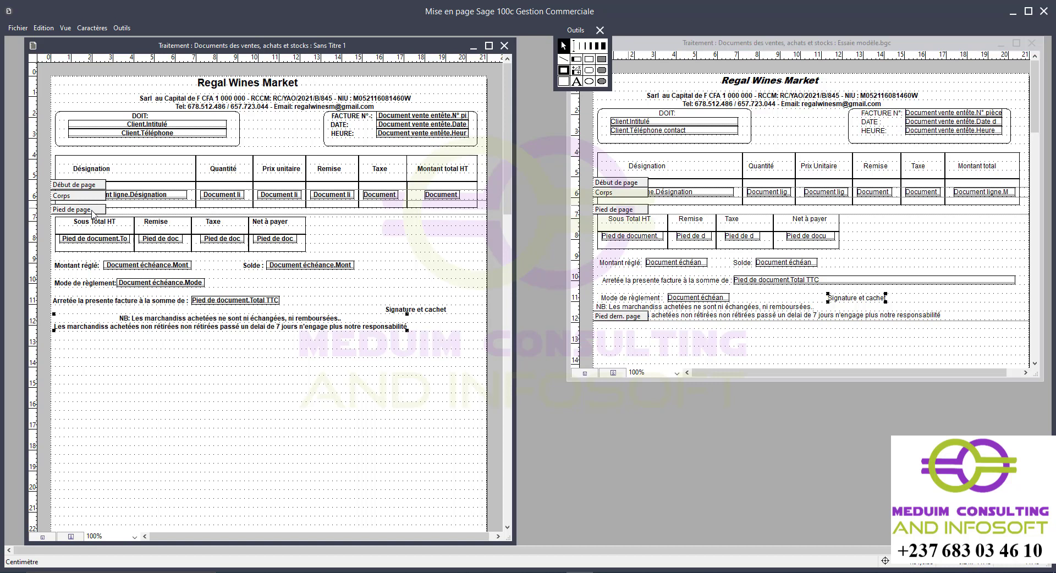
{"action": "left_click_drag", "start_coordinate": [93, 212], "coordinate": [92, 214]}
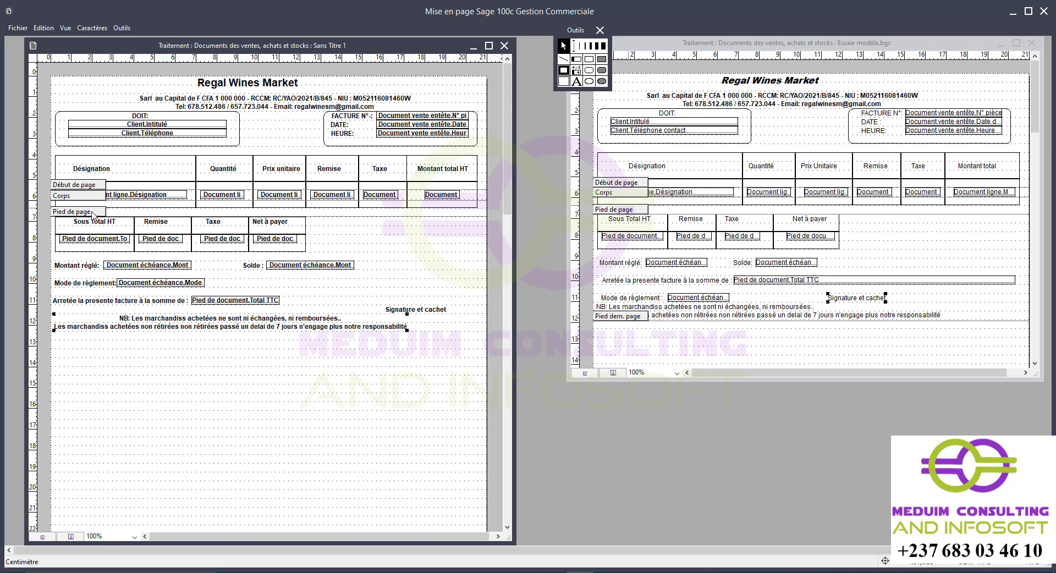
Add a Pied dern. page zone and move its marker down to the second line of the NB note.
{"action": "left_click", "coordinate": [65, 28]}
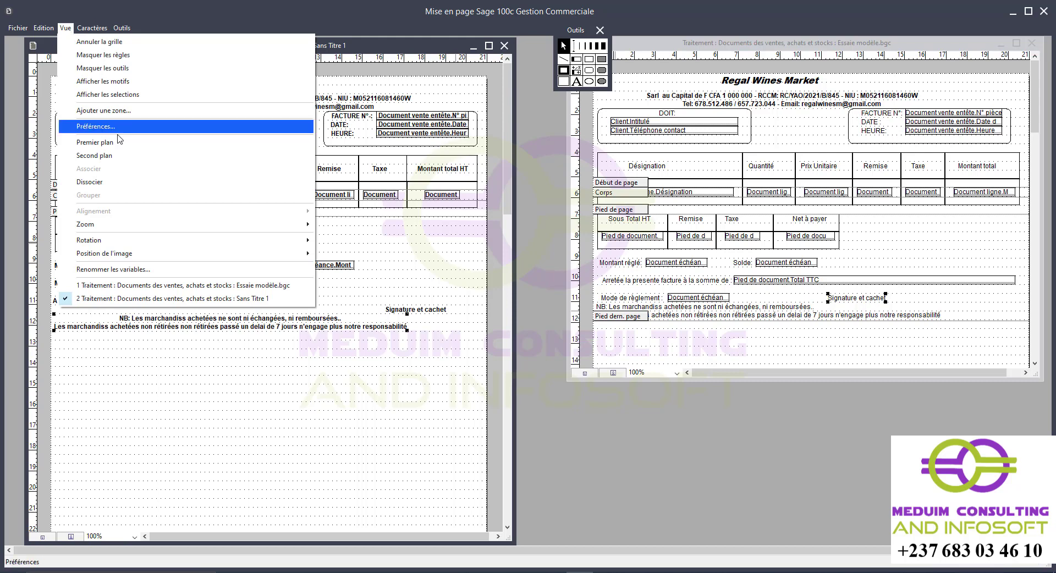
{"action": "left_click", "coordinate": [105, 110]}
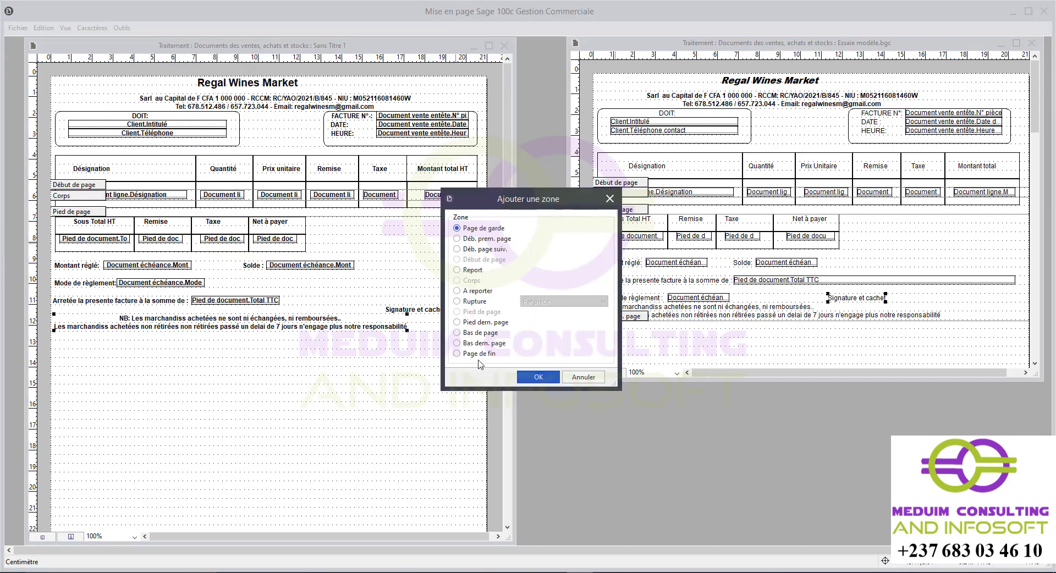
{"action": "left_click", "coordinate": [482, 323]}
{"action": "left_click", "coordinate": [545, 378]}
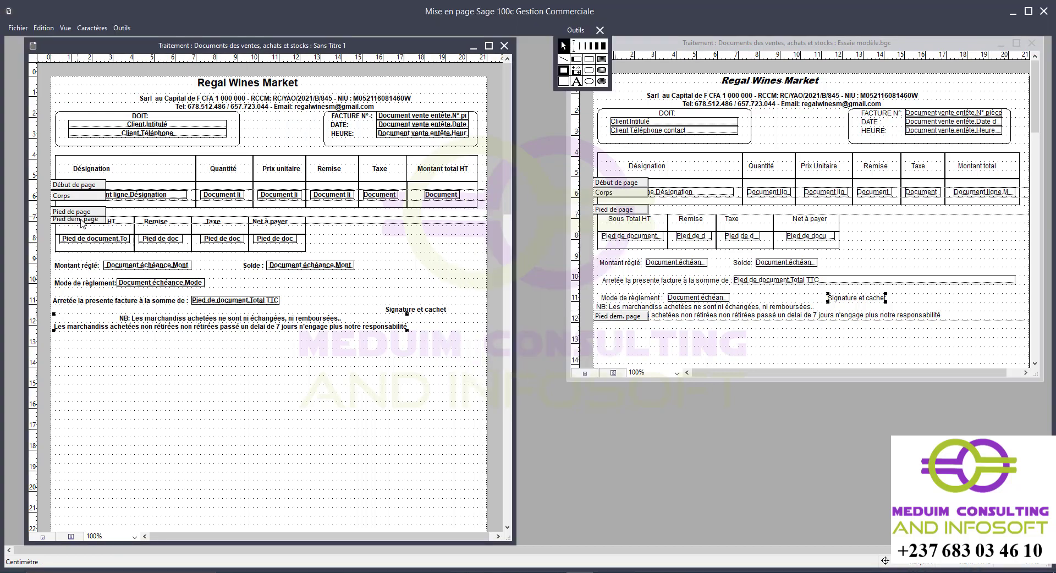
{"action": "left_click_drag", "start_coordinate": [81, 220], "coordinate": [77, 329]}
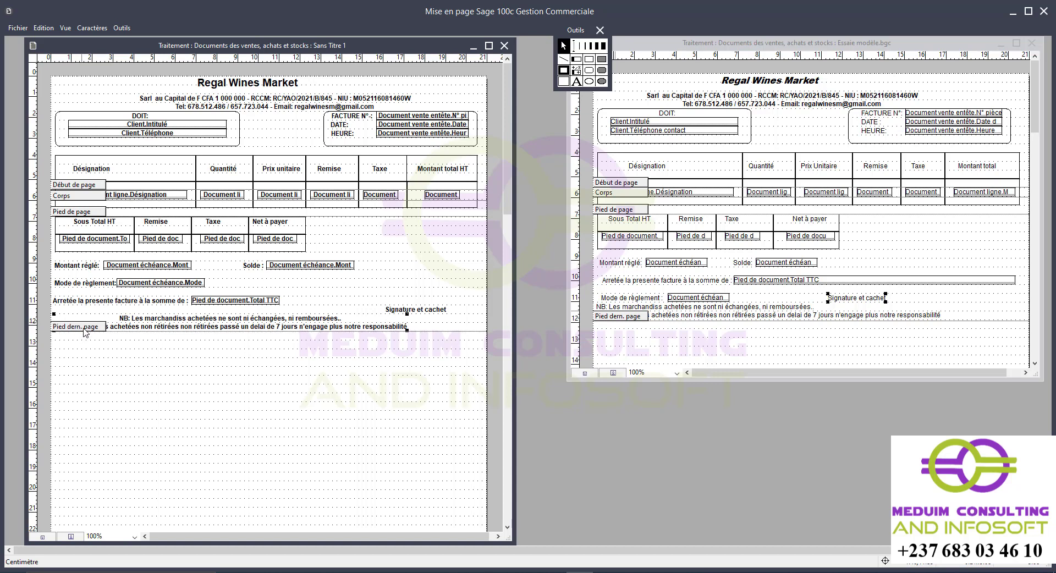
Close Essaie modèle.bgc without saving its changes.
{"action": "left_click", "coordinate": [943, 46]}
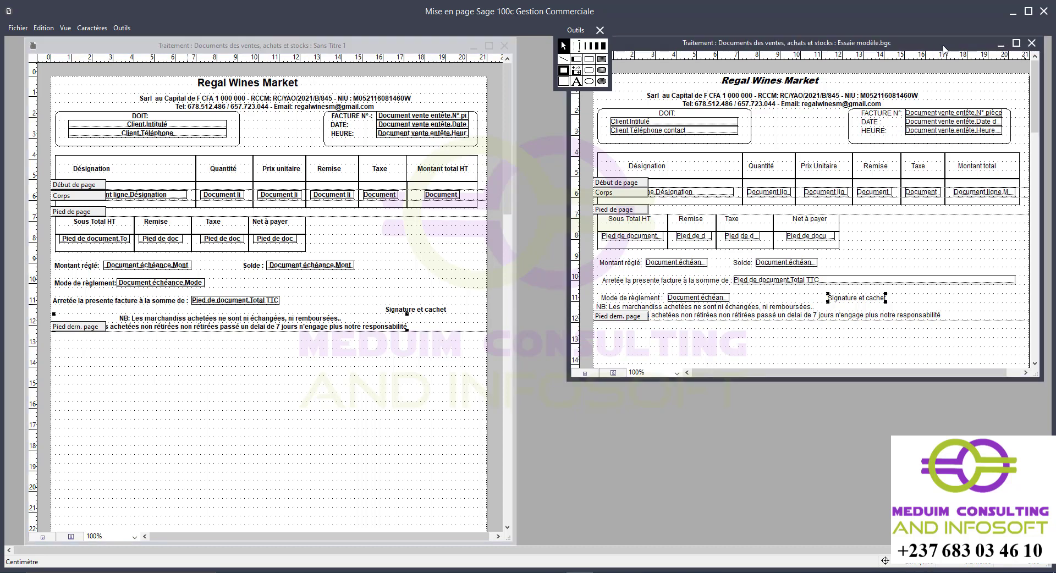
{"action": "left_click", "coordinate": [1036, 44]}
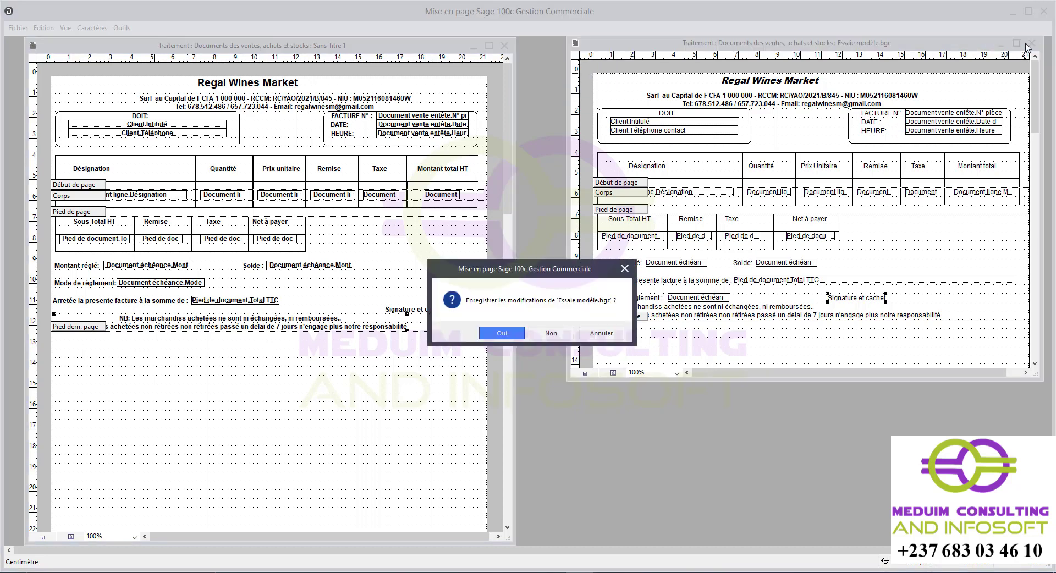
{"action": "left_click", "coordinate": [549, 333]}
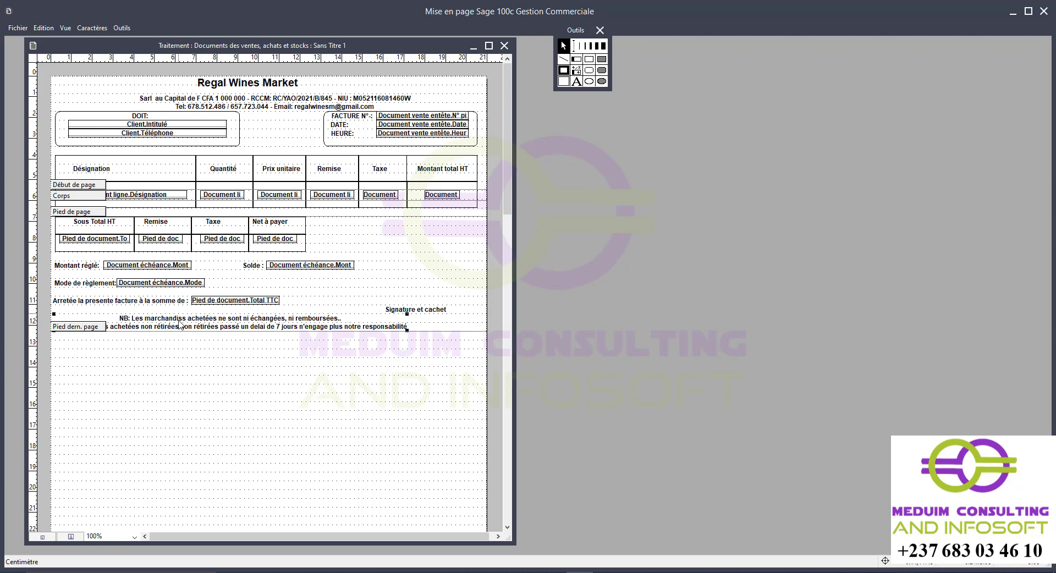
Save the new layout as FACTURE FORMATION in the Formation gescom folder.
{"action": "left_click", "coordinate": [21, 30]}
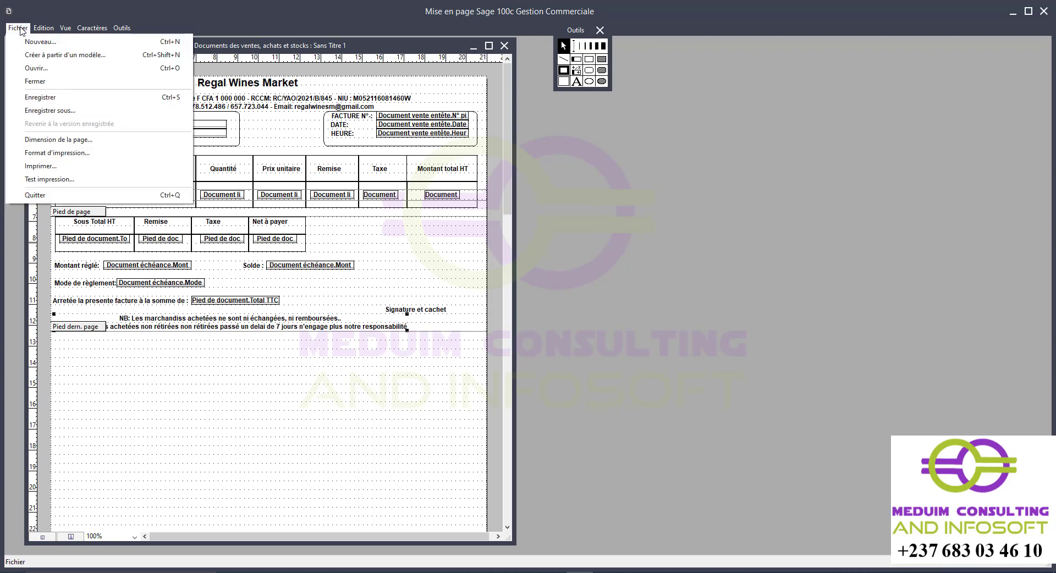
{"action": "left_click", "coordinate": [53, 110]}
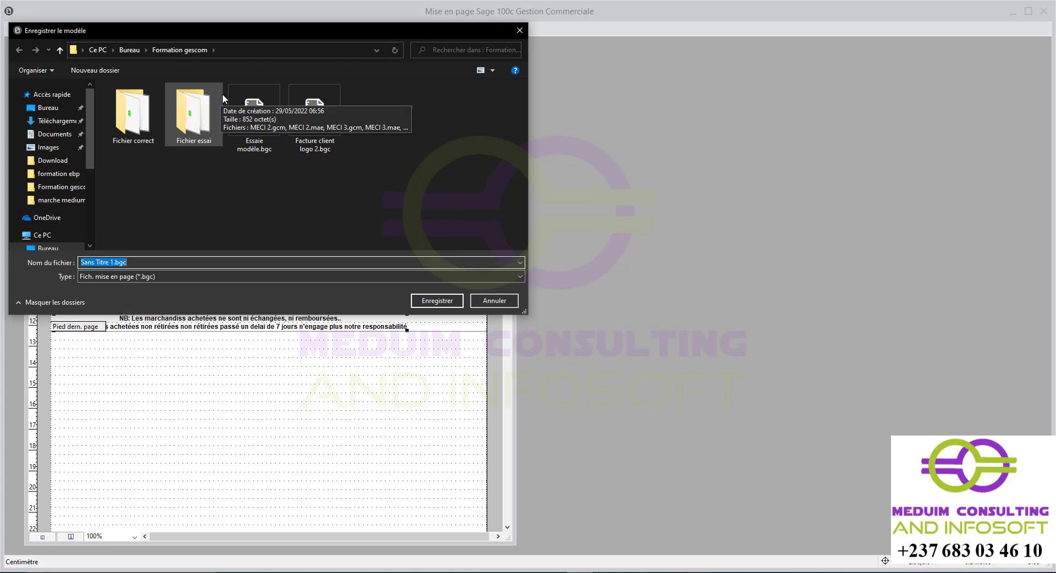
{"action": "type", "text": "FAC"}
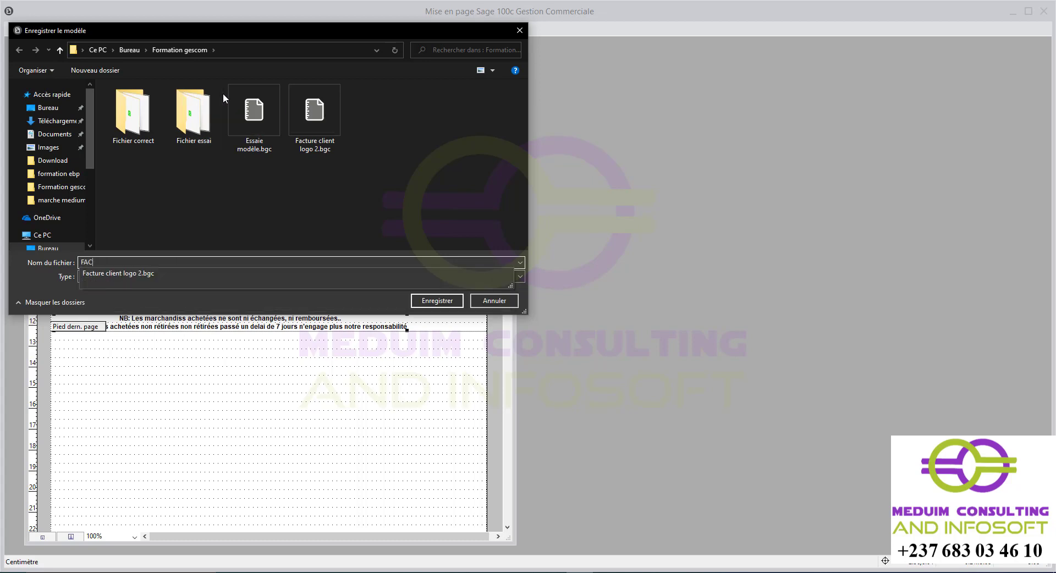
{"action": "type", "text": "TURE FORMATION"}
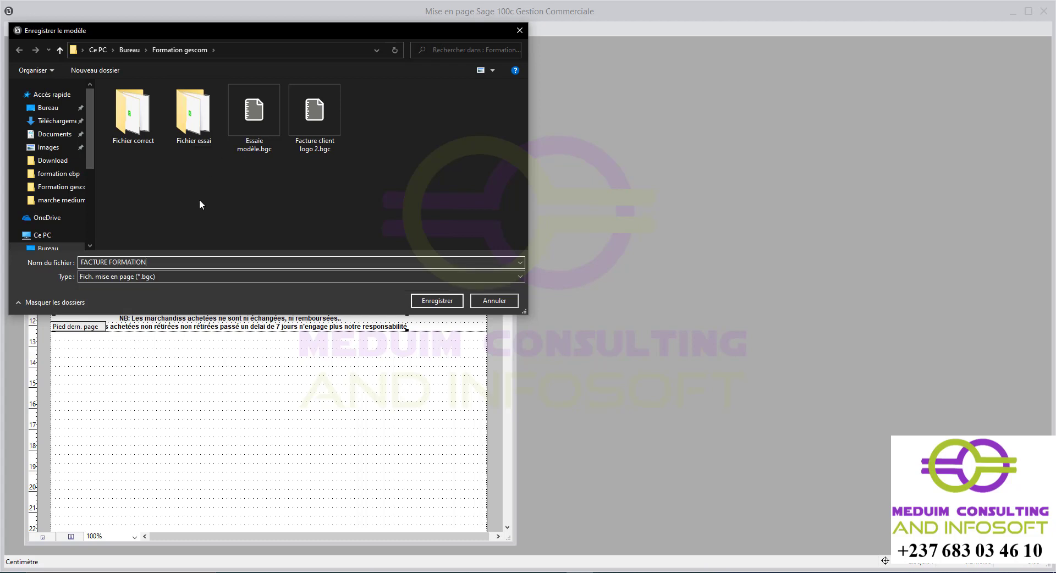
{"action": "left_click", "coordinate": [449, 302]}
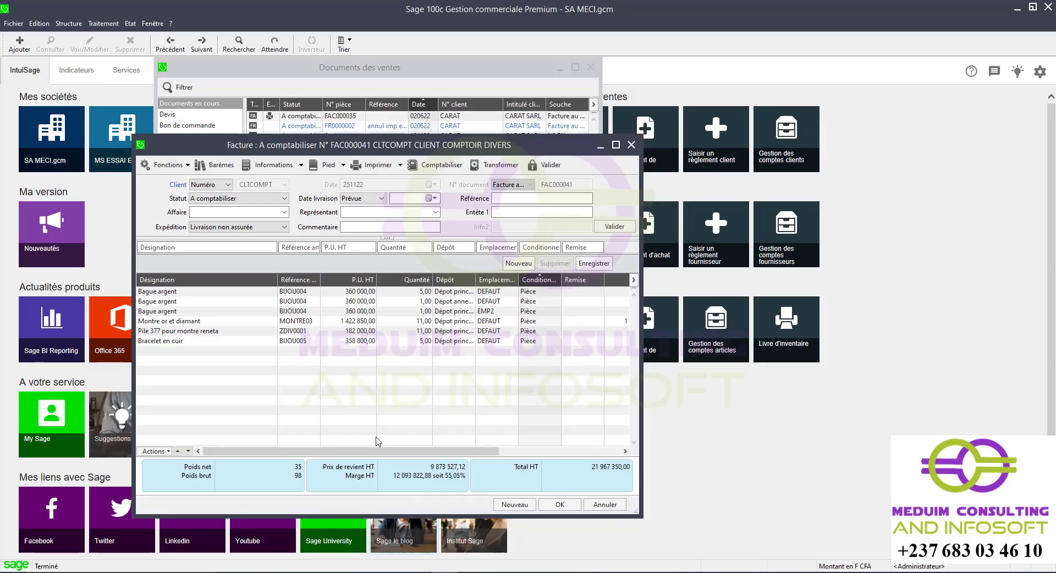
Switch to Sage 100c Gestion commerciale and preview the CLIENT COMPTOIR DIVERS invoice with the FACTURE FORMATION.bgc model.
{"action": "left_click", "coordinate": [372, 166]}
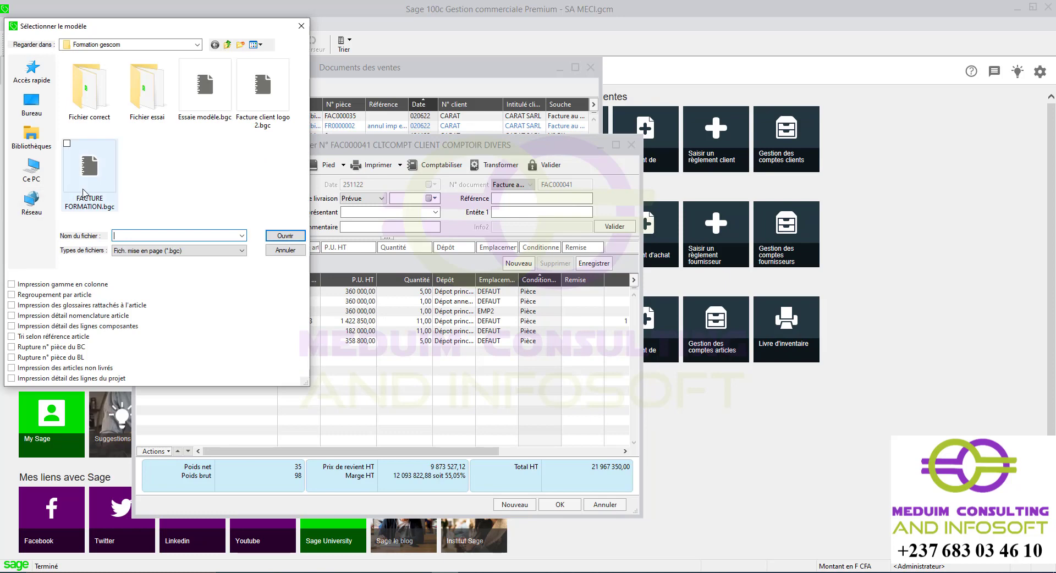
{"action": "double_click", "coordinate": [101, 201]}
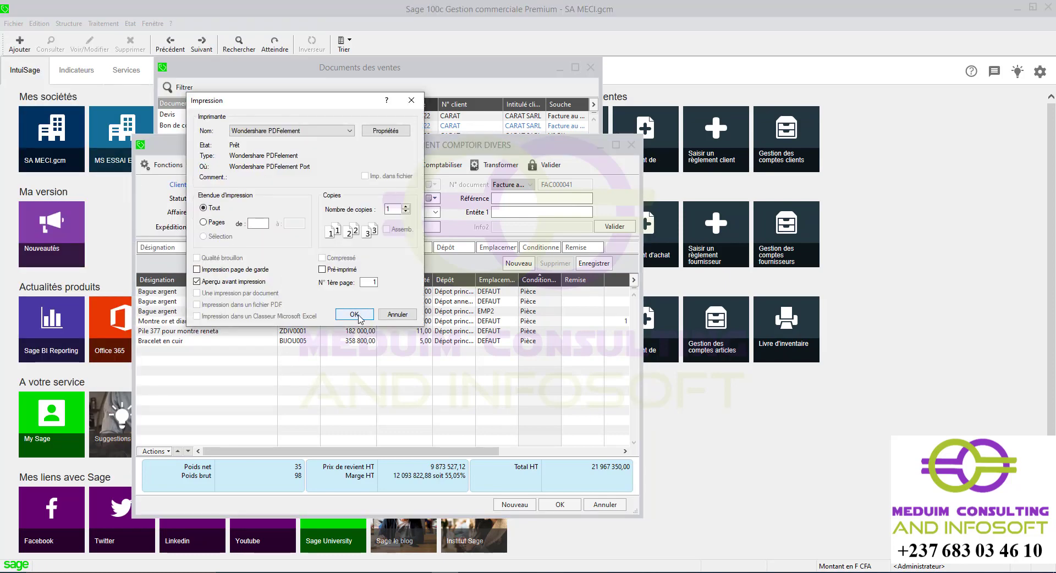
{"action": "left_click", "coordinate": [354, 314]}
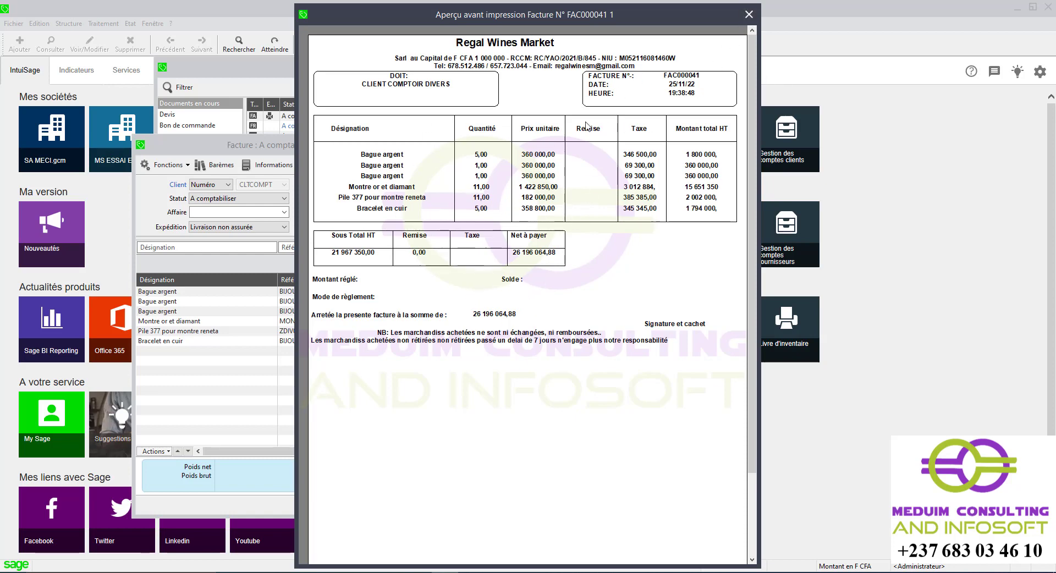
{"action": "left_click", "coordinate": [749, 14]}
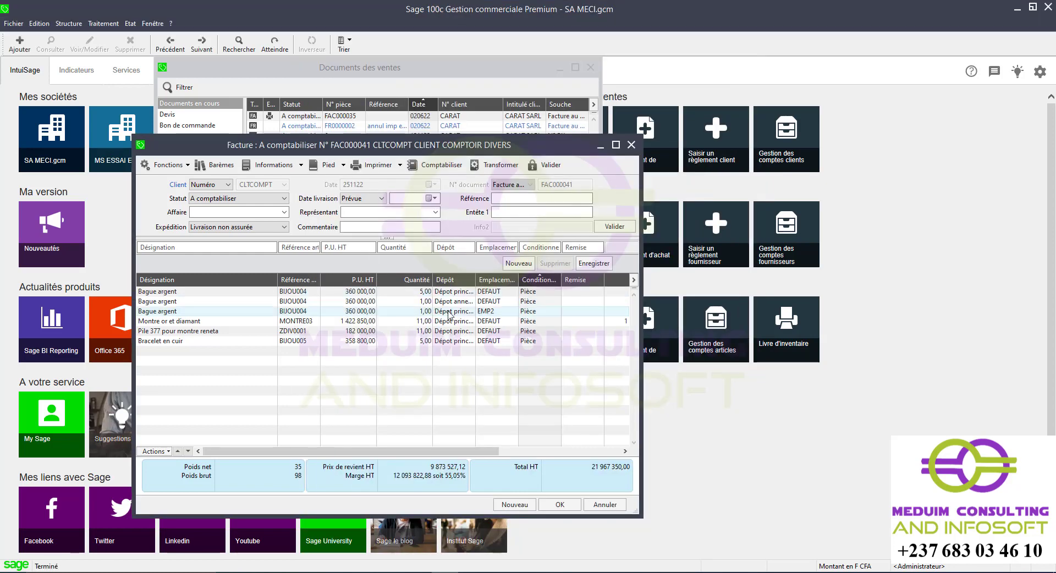
Go back two documents to the INTERELECTRO order and preview it with the FACTURE FORMATION.bgc model.
{"action": "left_click", "coordinate": [167, 47]}
{"action": "left_click", "coordinate": [166, 48]}
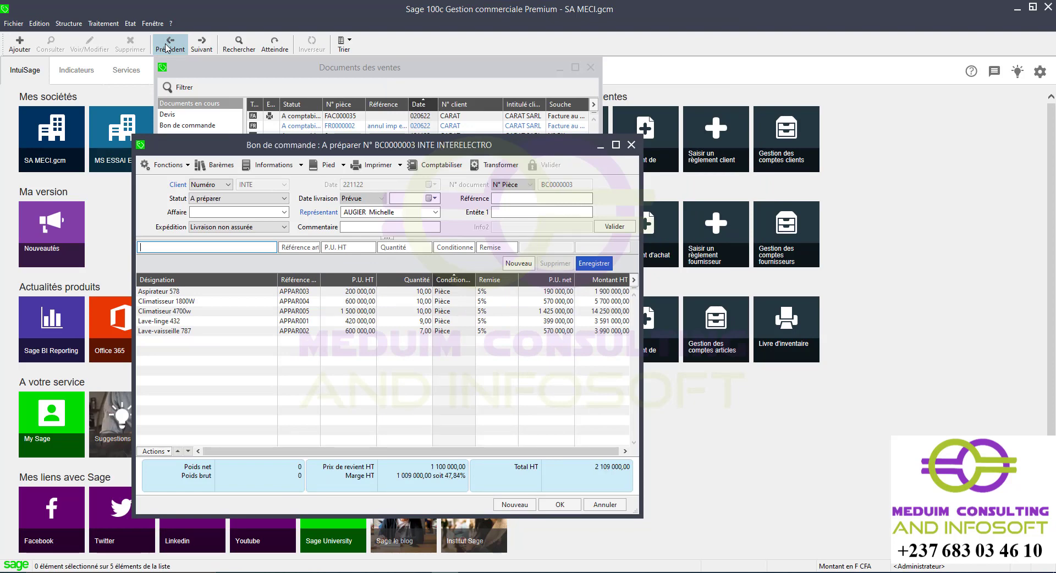
{"action": "left_click", "coordinate": [389, 165]}
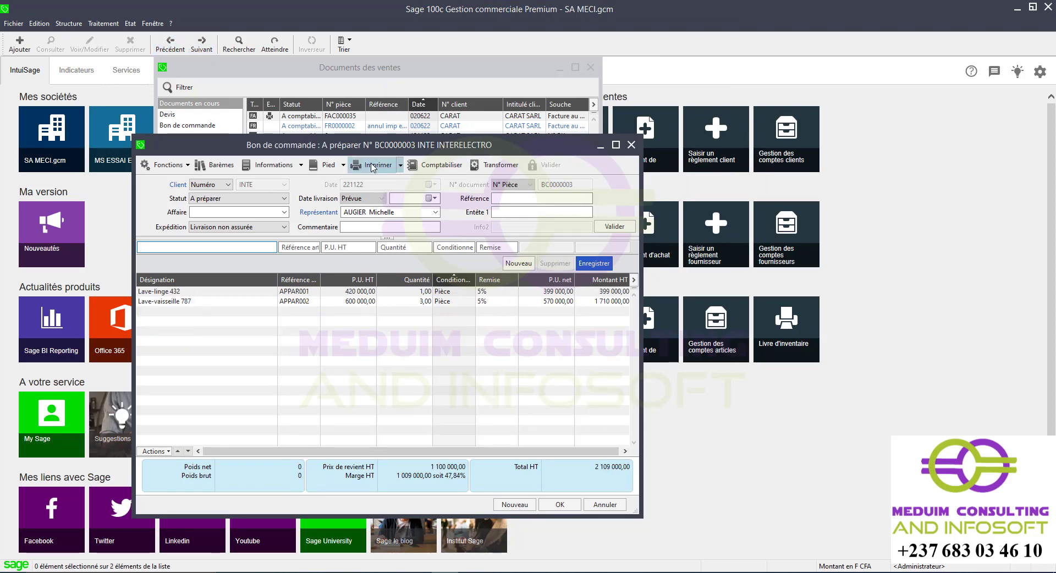
{"action": "double_click", "coordinate": [106, 170]}
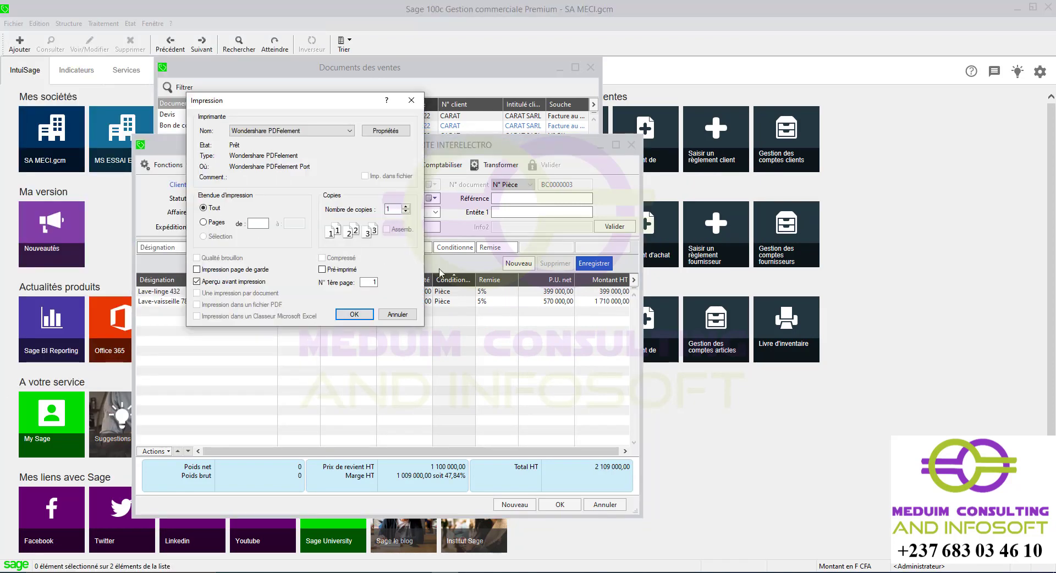
{"action": "left_click", "coordinate": [353, 315]}
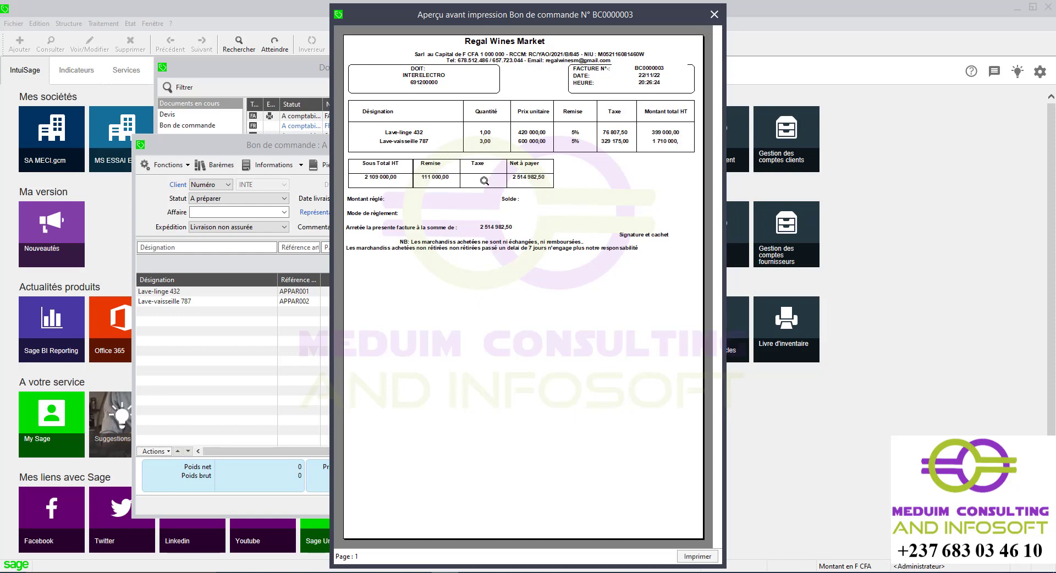
{"action": "left_click", "coordinate": [714, 14]}
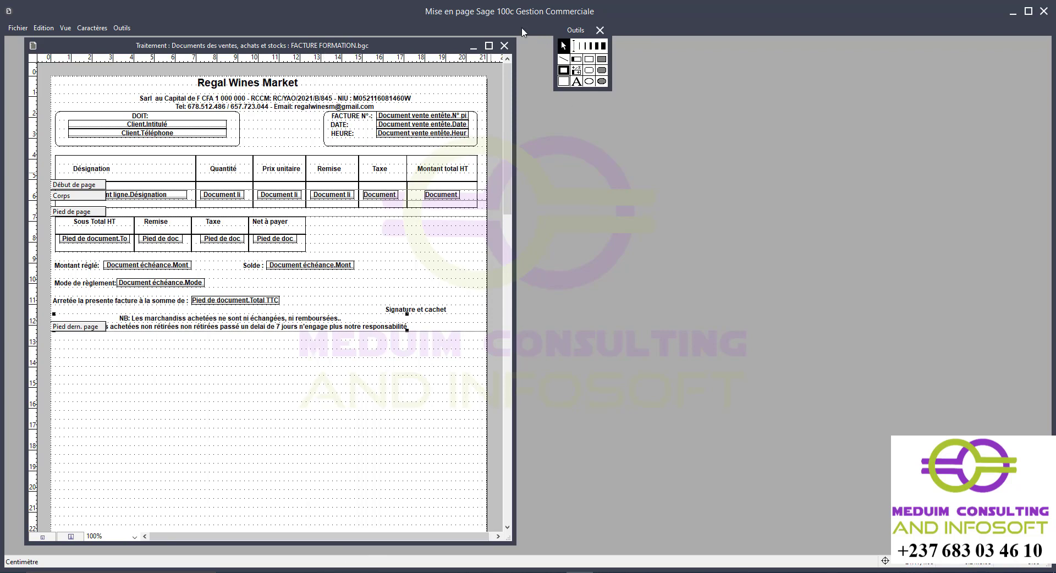
Switch to the layout editor, replace FACTURE FORMATION.bgc with Essaie modèle.bgc, and park its narrowed window on the far side of the workspace.
{"action": "left_click", "coordinate": [509, 45]}
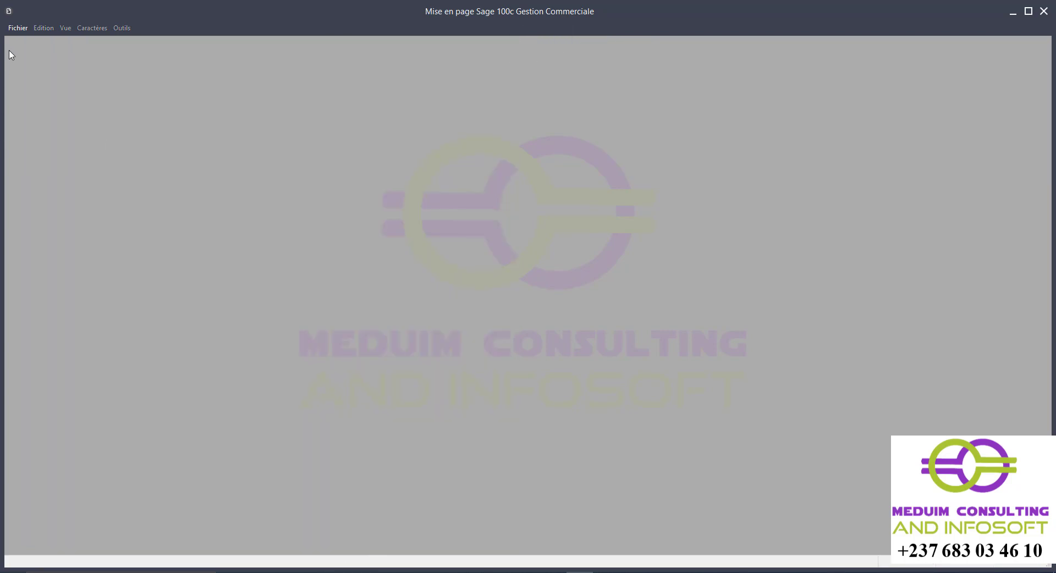
{"action": "left_click", "coordinate": [17, 28]}
{"action": "left_click", "coordinate": [33, 66]}
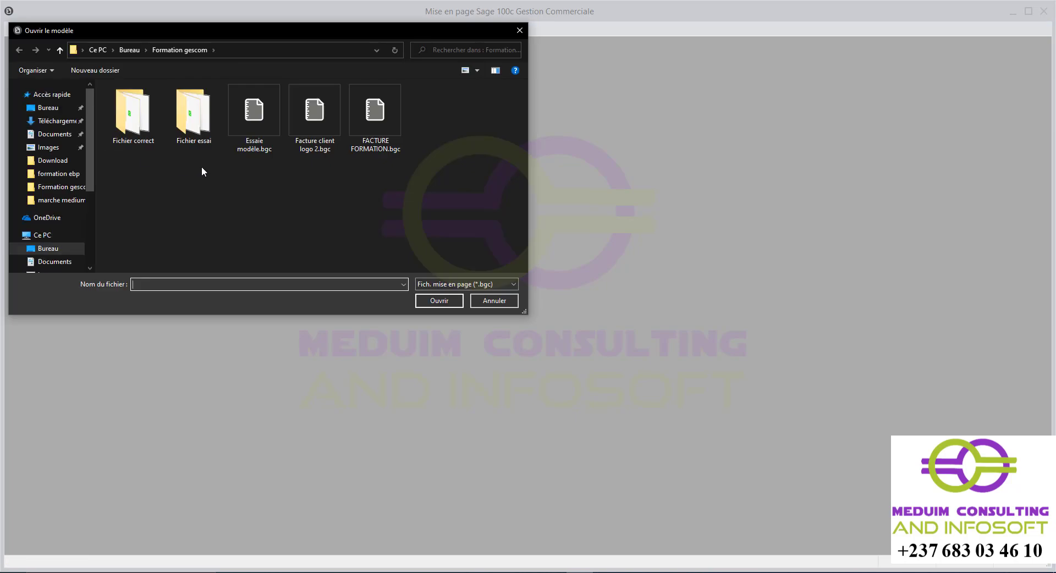
{"action": "double_click", "coordinate": [269, 125]}
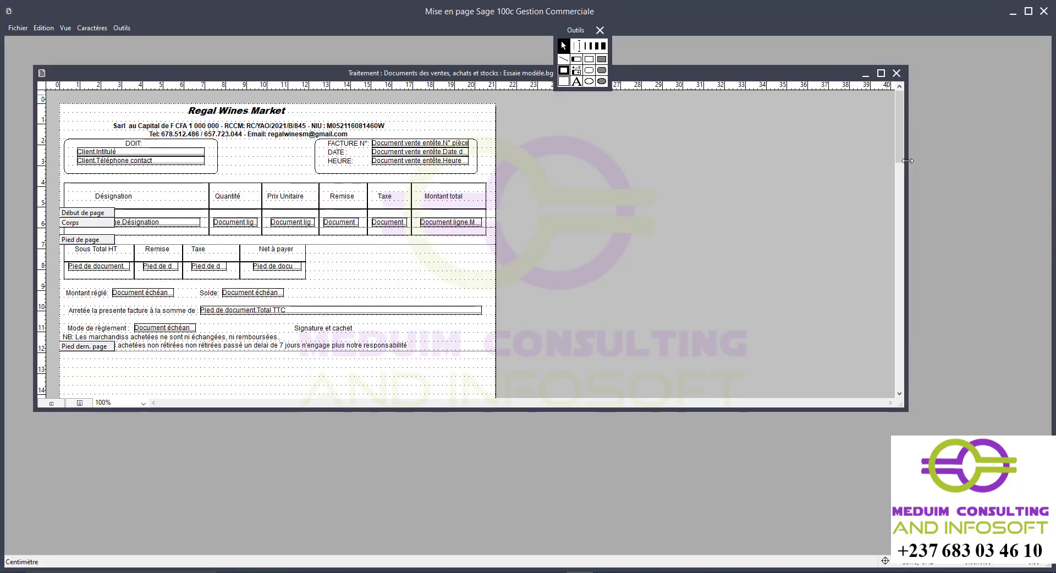
{"action": "left_click_drag", "start_coordinate": [908, 160], "coordinate": [510, 161]}
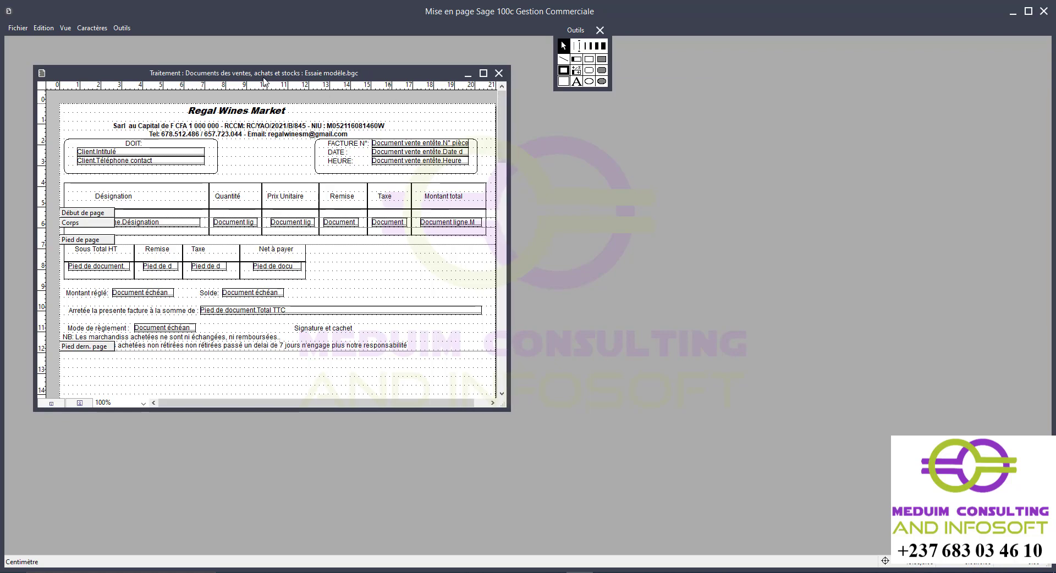
{"action": "left_click_drag", "start_coordinate": [264, 81], "coordinate": [793, 48]}
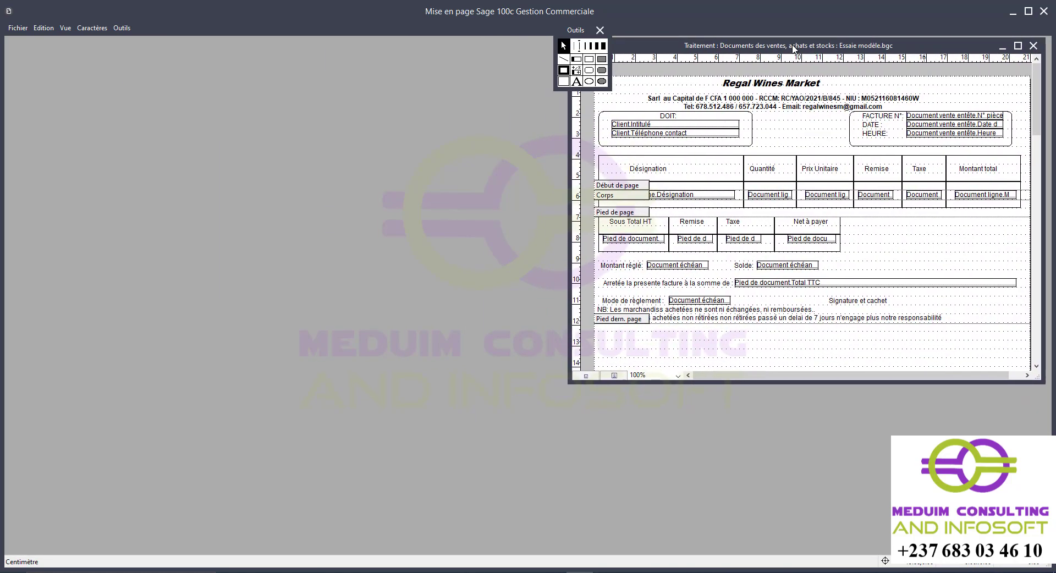
Open FACTURE FORMATION.bgc and narrow its window so it sits beside Essaie modèle.bgc for comparison.
{"action": "left_click", "coordinate": [17, 28]}
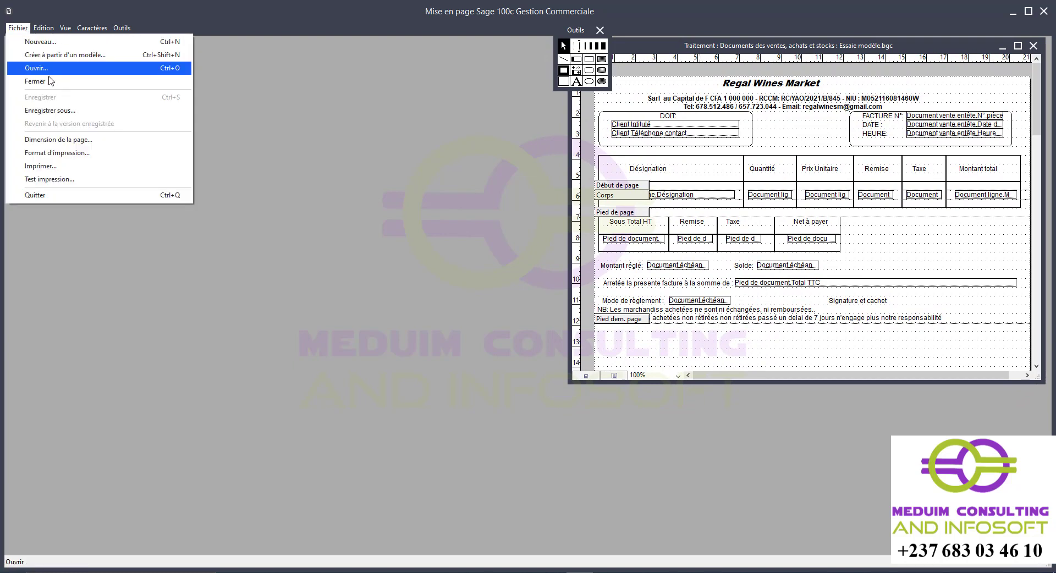
{"action": "left_click", "coordinate": [36, 68]}
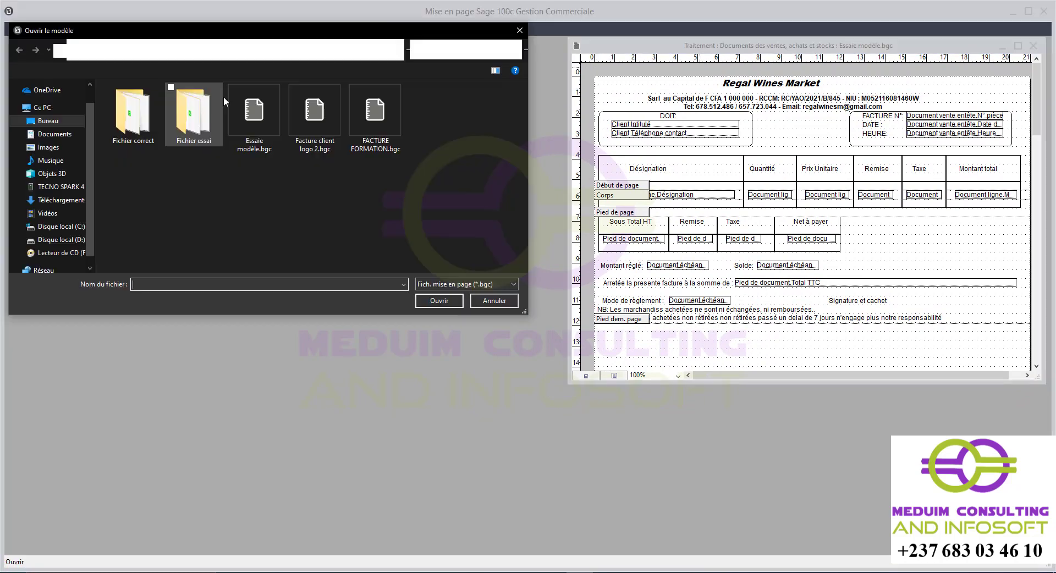
{"action": "double_click", "coordinate": [355, 108]}
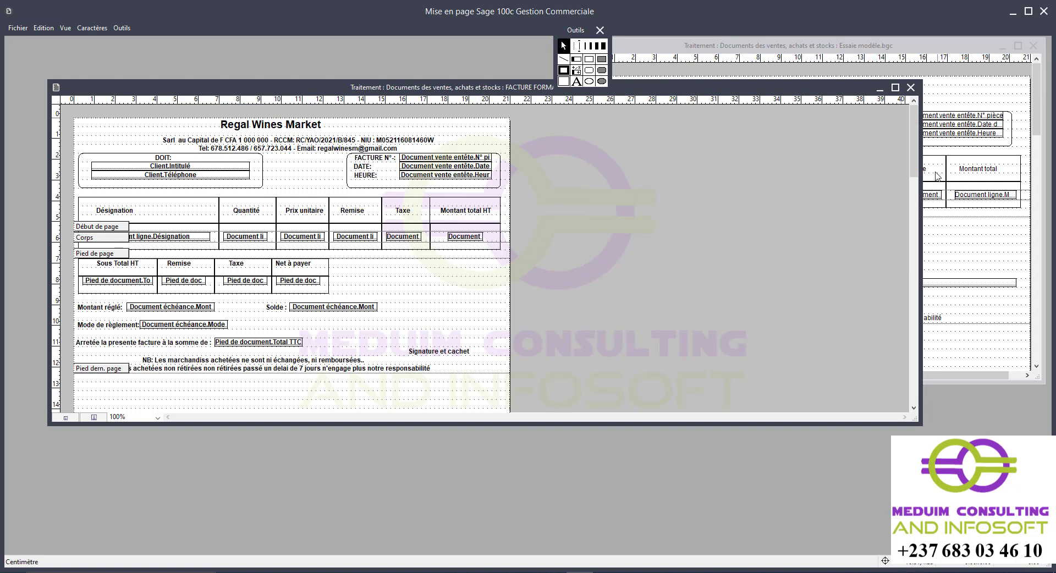
{"action": "left_click_drag", "start_coordinate": [921, 175], "coordinate": [526, 207]}
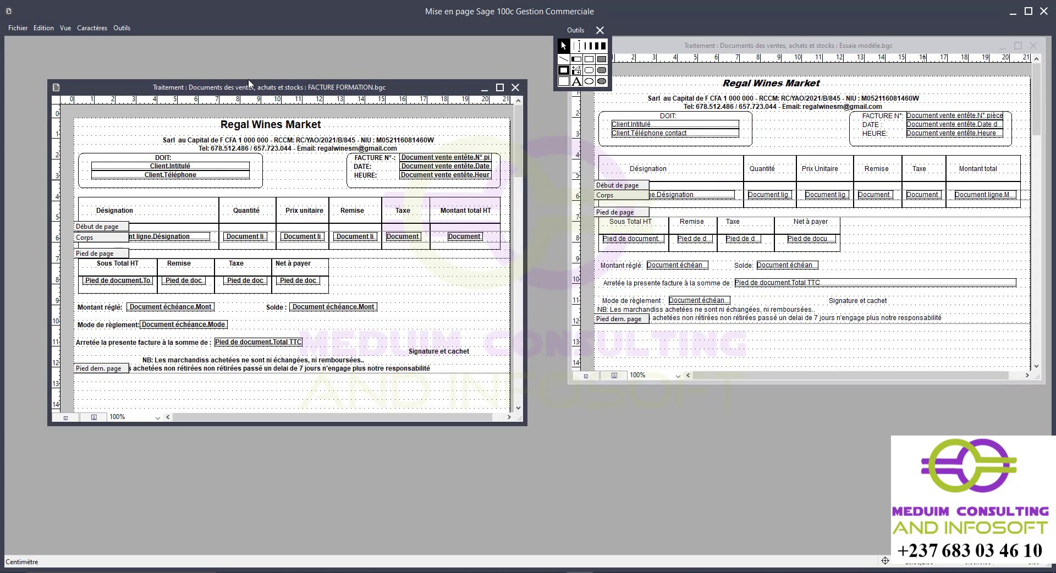
{"action": "left_click_drag", "start_coordinate": [252, 88], "coordinate": [241, 49]}
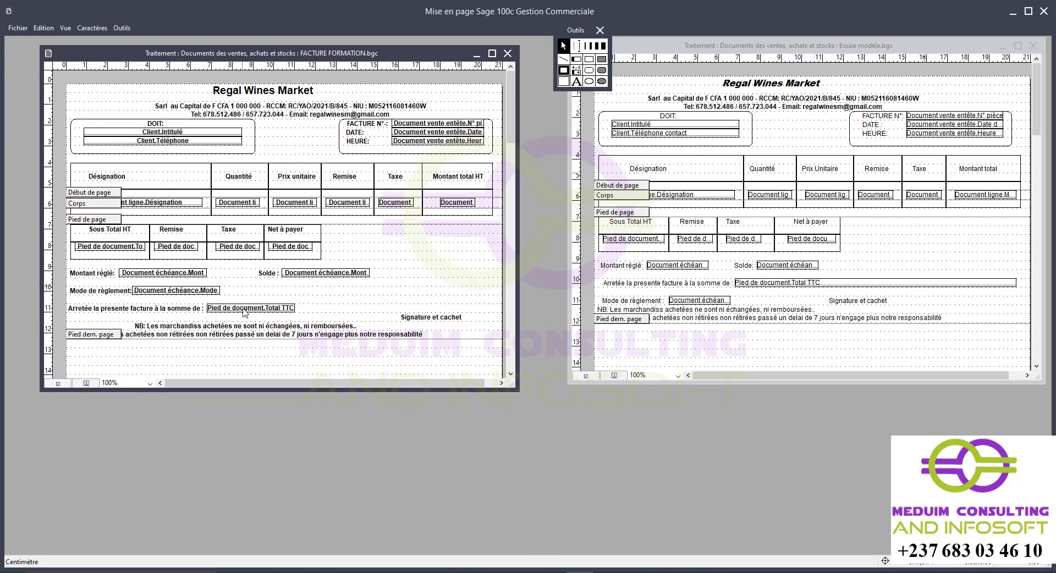
Check the field and format settings of the Total TTC zone in FACTURE FORMATION.bgc.
{"action": "double_click", "coordinate": [235, 309]}
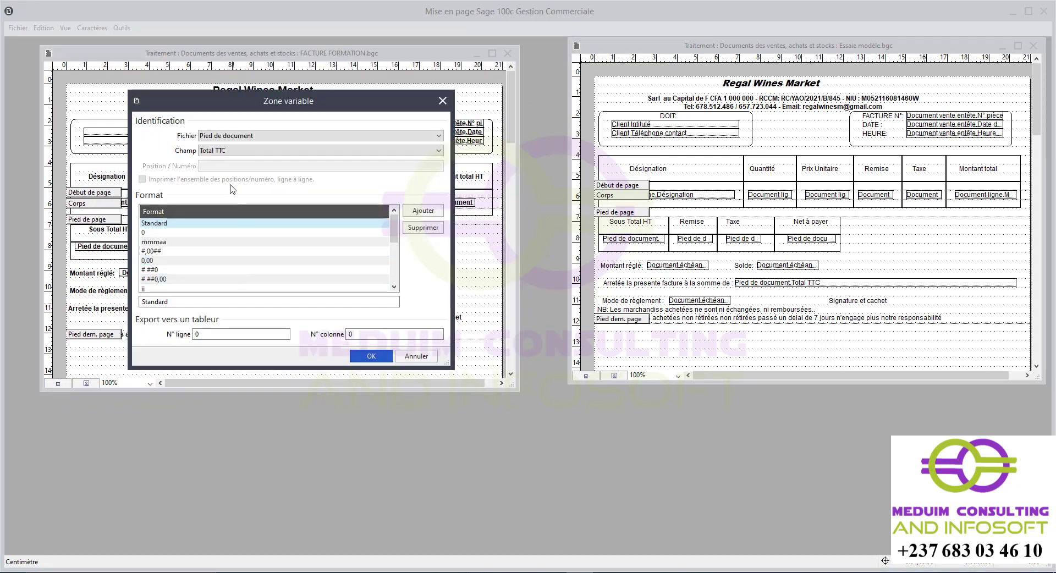
{"action": "left_click", "coordinate": [235, 156]}
{"action": "left_click", "coordinate": [235, 155]}
{"action": "left_click", "coordinate": [442, 100]}
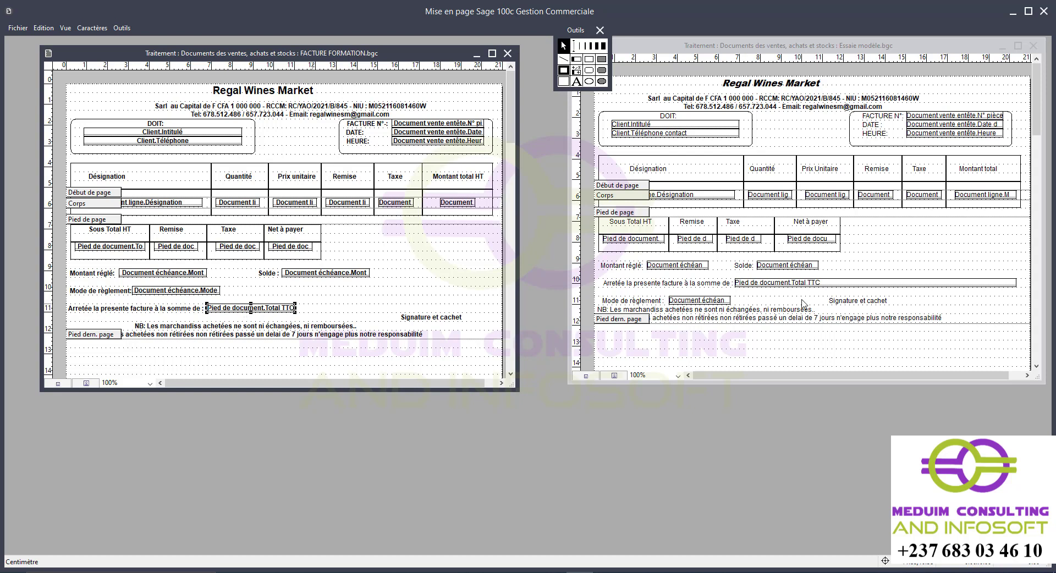
Copy the format code /LV; F.CFA from the Total TTC zone in Essaie modèle.bgc.
{"action": "left_click", "coordinate": [788, 283]}
{"action": "double_click", "coordinate": [787, 283]}
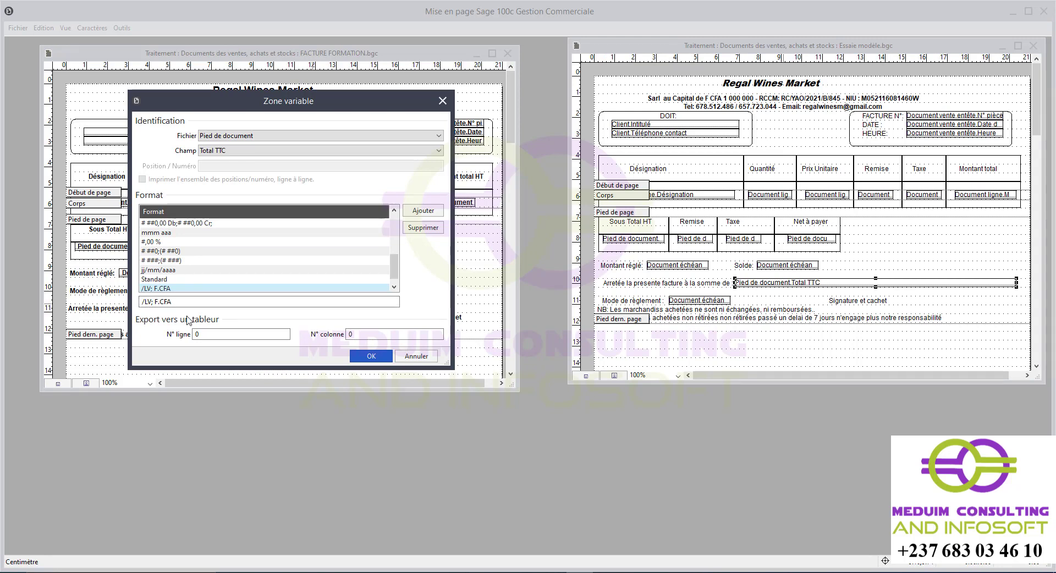
{"action": "left_click_drag", "start_coordinate": [175, 301], "coordinate": [137, 296]}
{"action": "key", "text": "ctrl+c"}
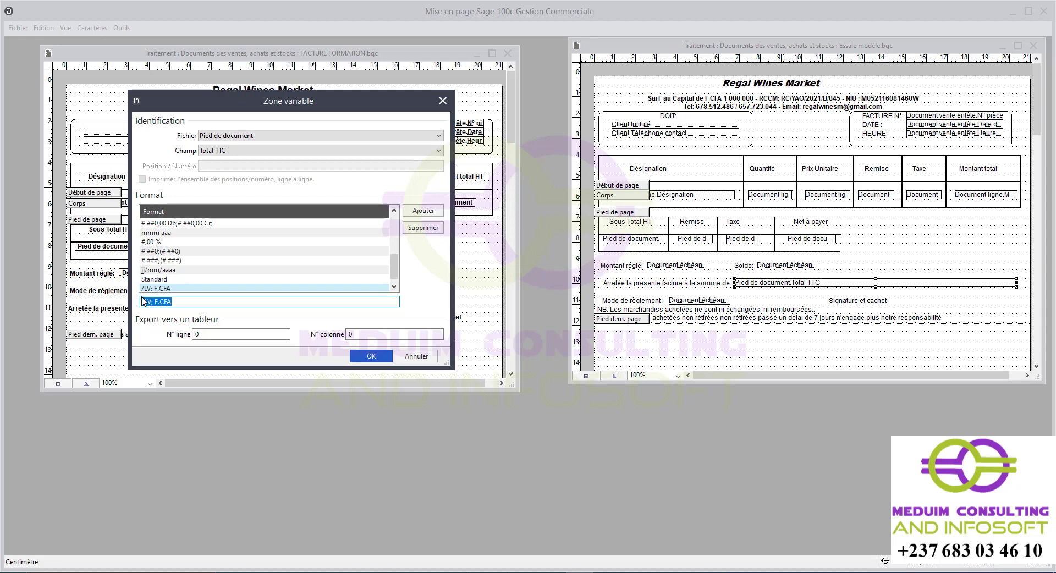
{"action": "left_click", "coordinate": [366, 356]}
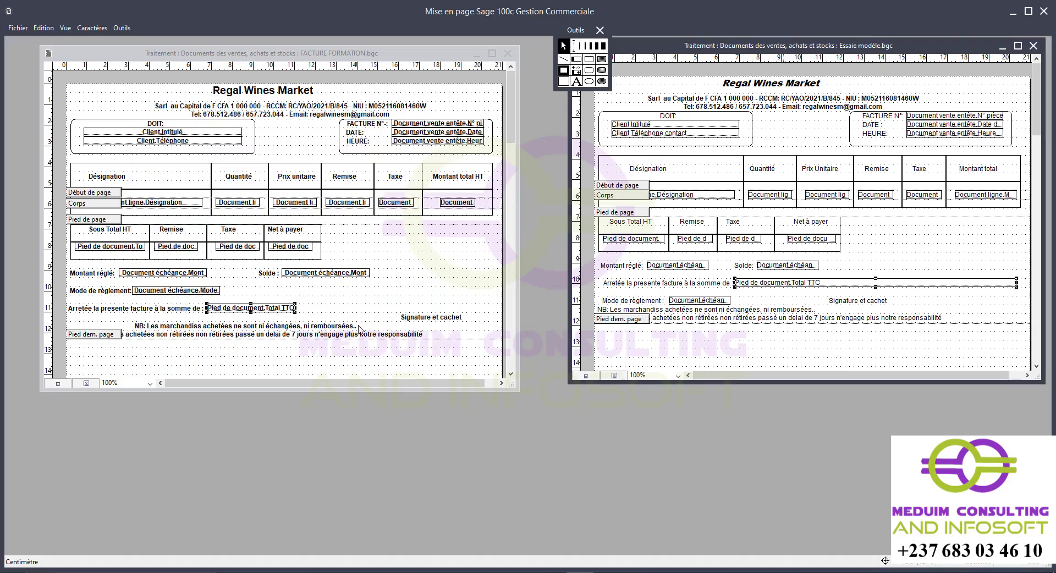
Try to add the copied /LV; F.CFA format to the Total TTC zone in FACTURE FORMATION.bgc.
{"action": "left_click", "coordinate": [256, 309]}
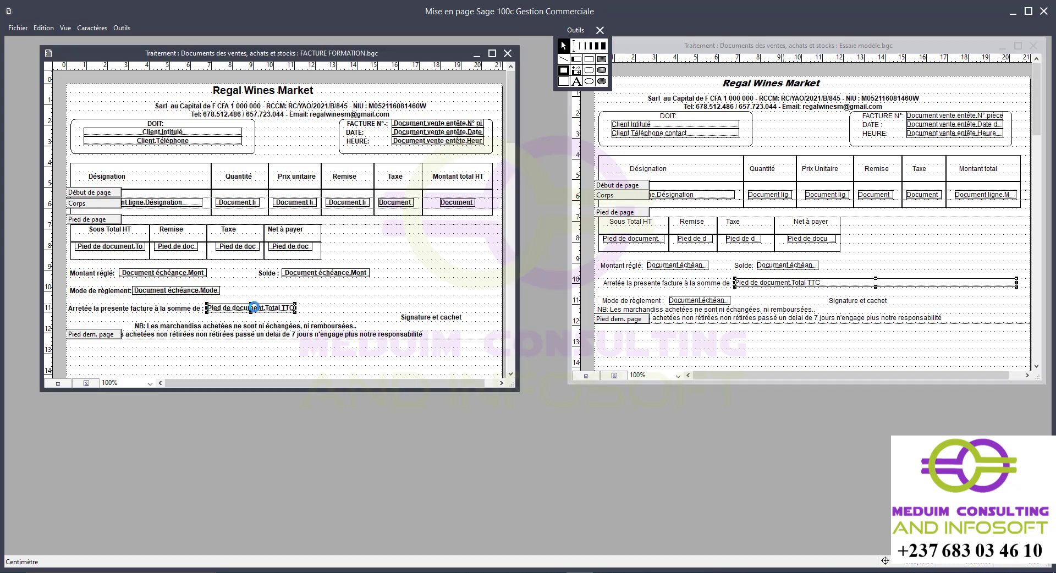
{"action": "double_click", "coordinate": [255, 309]}
{"action": "left_click", "coordinate": [421, 214]}
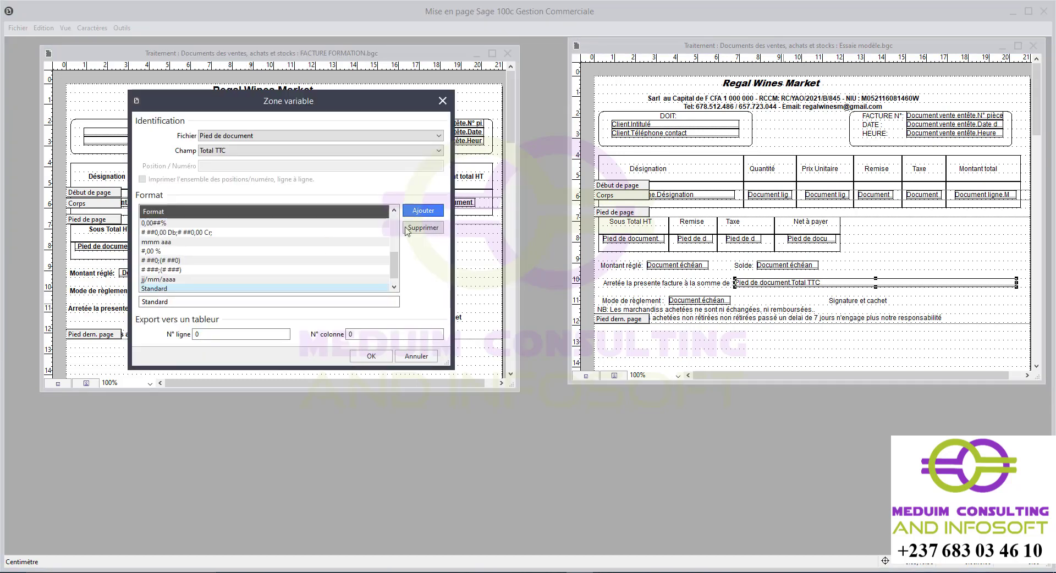
{"action": "left_click_drag", "start_coordinate": [188, 303], "coordinate": [126, 307]}
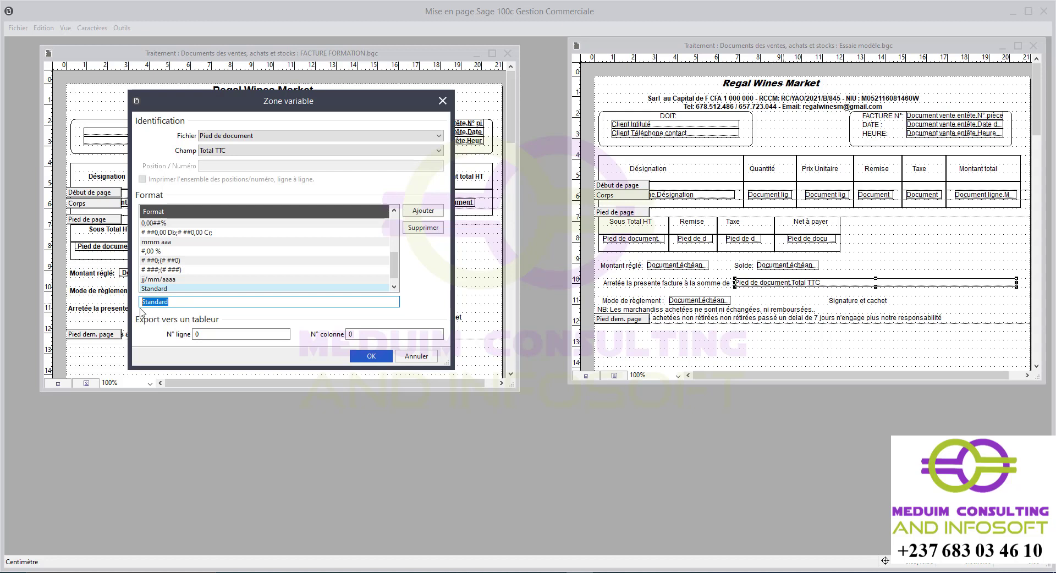
{"action": "key", "text": "ctrl+v"}
{"action": "key", "text": "Return"}
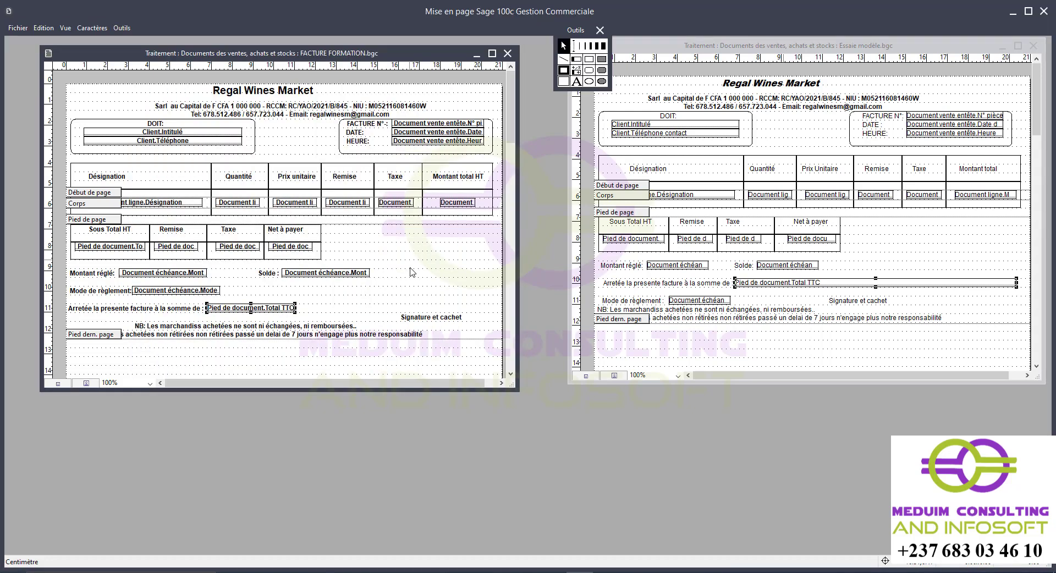
Add the copied format /LV; F.CFA to the Total TTC zone in FACTURE FORMATION.bgc and check that it is applied.
{"action": "double_click", "coordinate": [271, 312]}
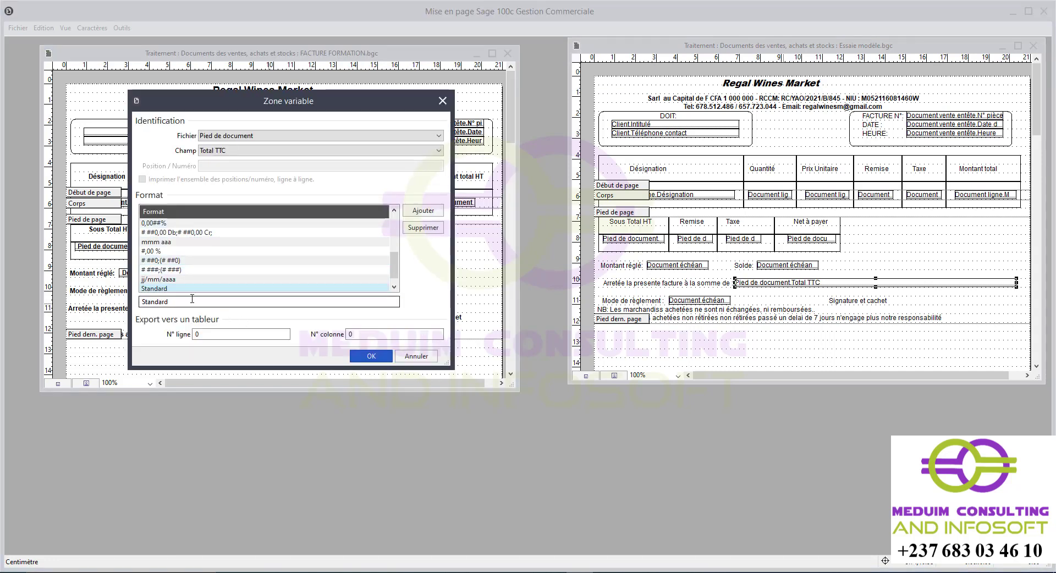
{"action": "scroll", "coordinate": [249, 272], "scroll_direction": "up", "scroll_amount": 5}
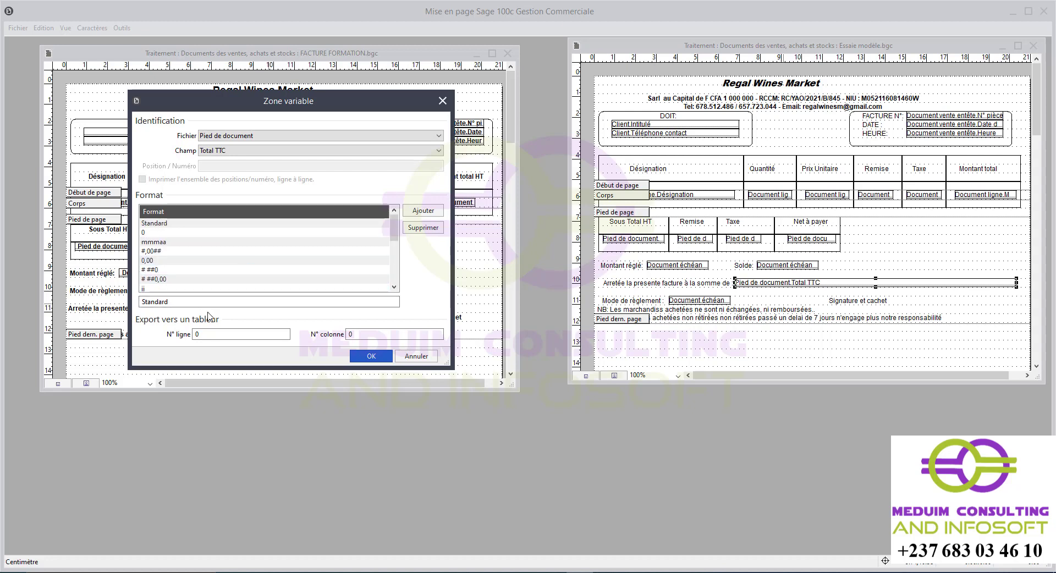
{"action": "left_click_drag", "start_coordinate": [176, 302], "coordinate": [133, 302]}
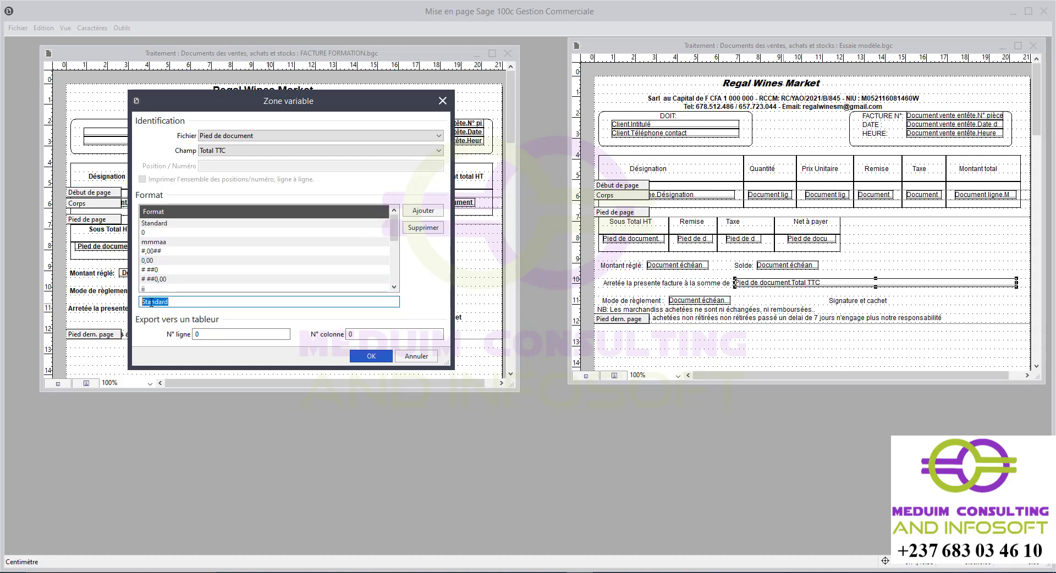
{"action": "key", "text": "ctrl+v"}
{"action": "left_click", "coordinate": [424, 211]}
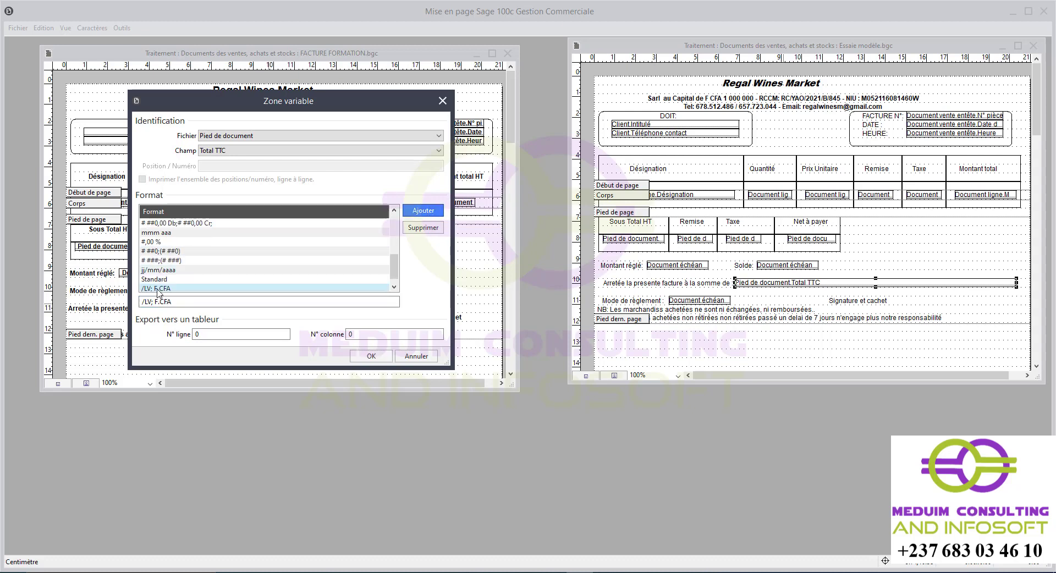
{"action": "left_click", "coordinate": [372, 356]}
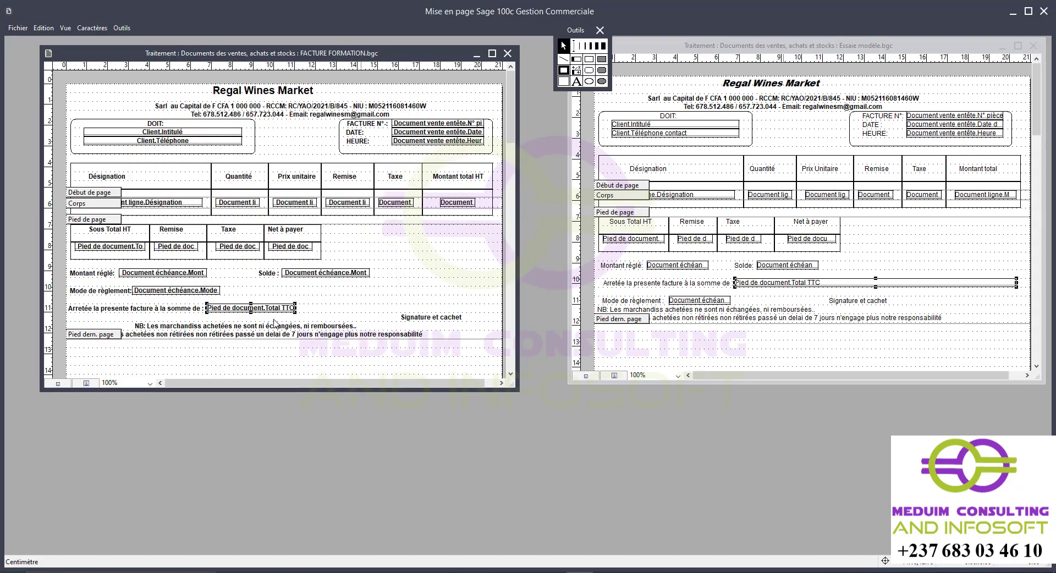
{"action": "double_click", "coordinate": [261, 309]}
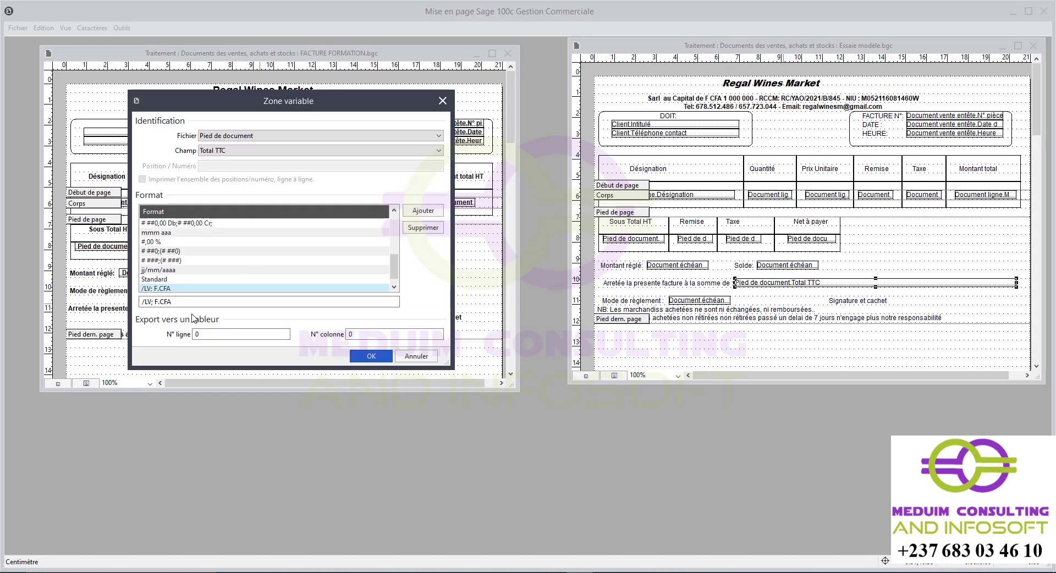
{"action": "left_click", "coordinate": [371, 356]}
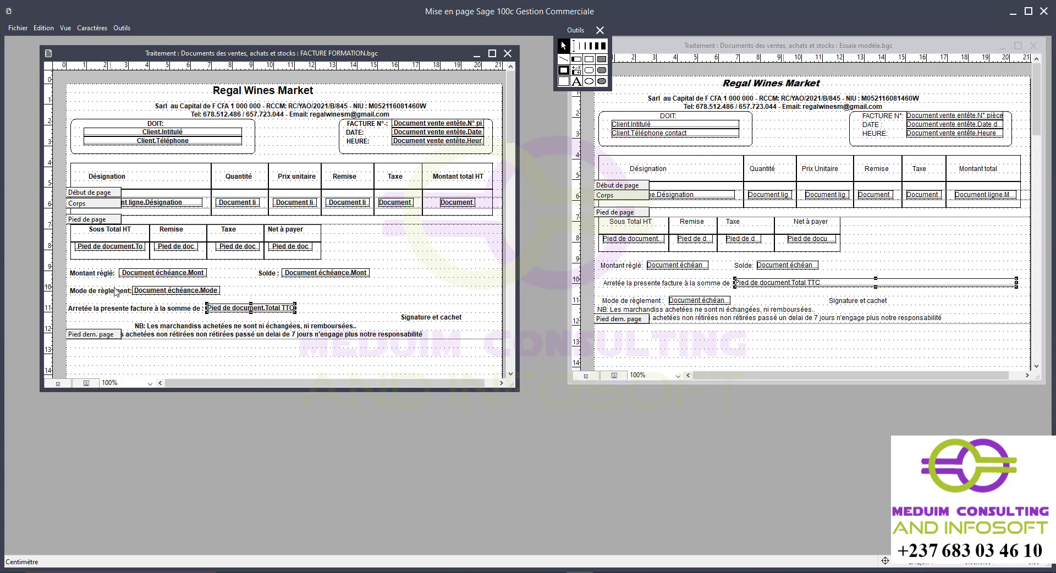
Enter a position number for the Montant réglé zone and set Position / Numéro to 1 for the Montant restant zone beside Solde.
{"action": "double_click", "coordinate": [170, 273]}
{"action": "left_click", "coordinate": [210, 170]}
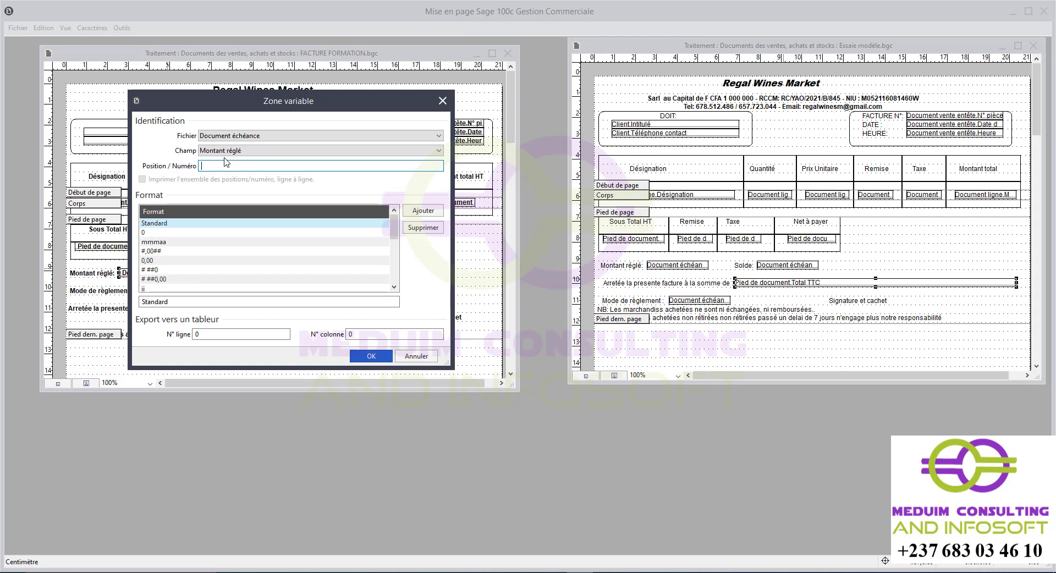
{"action": "left_click", "coordinate": [374, 358]}
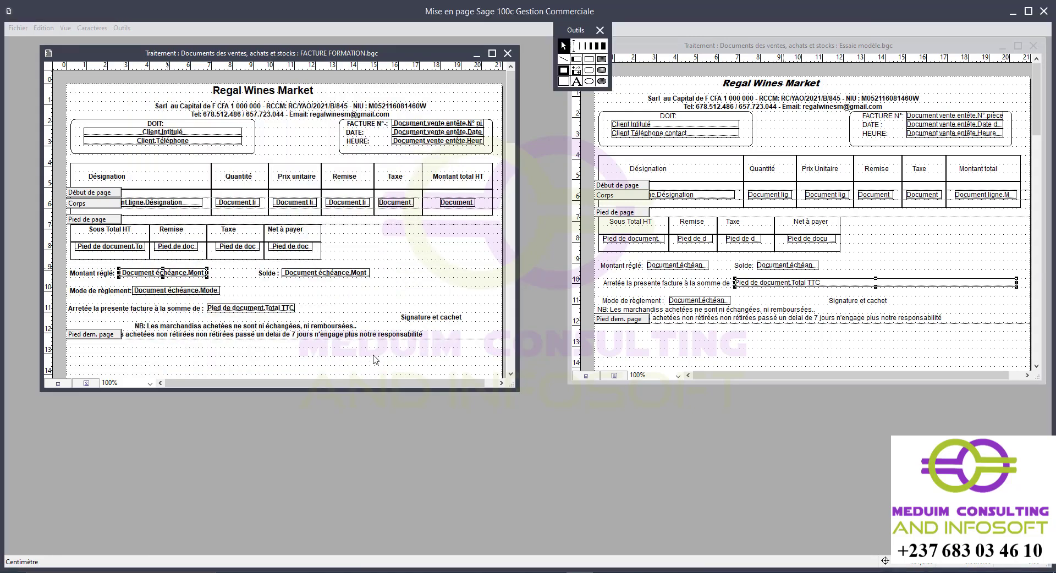
{"action": "double_click", "coordinate": [309, 273]}
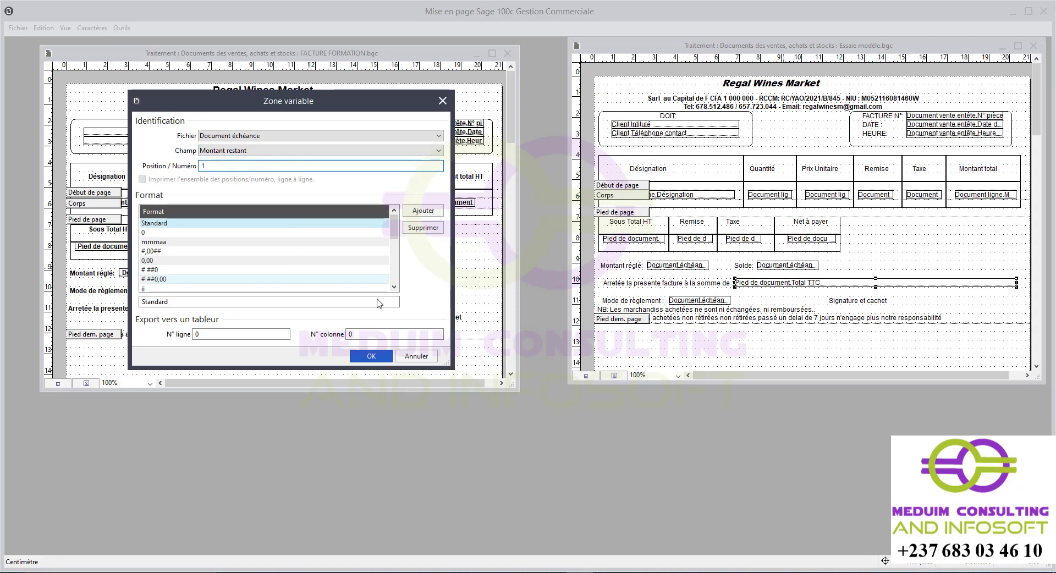
{"action": "left_click", "coordinate": [377, 358]}
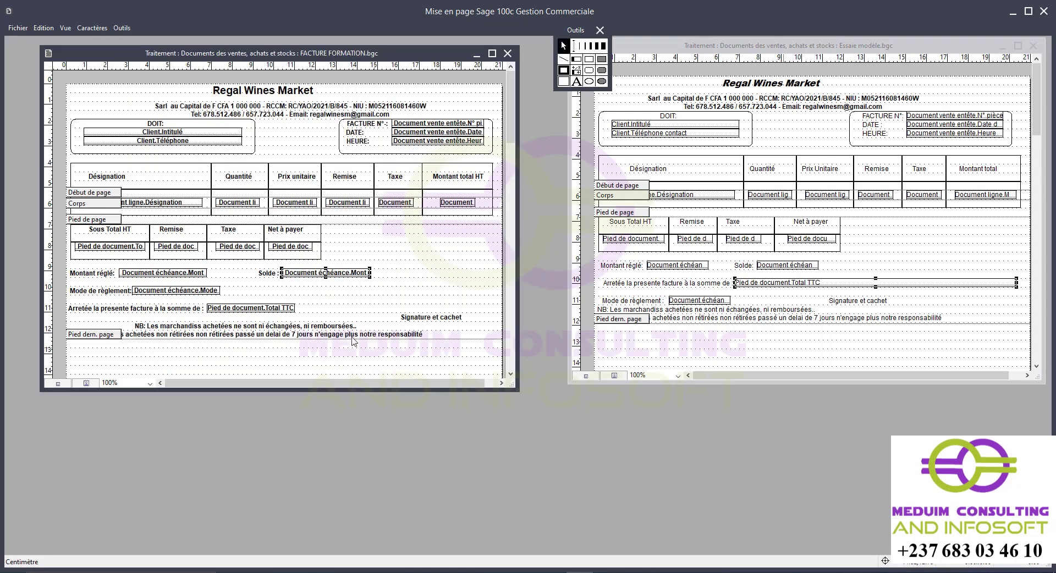
Set Position / Numéro to 1 for the Montant taxe zone in the totals table and save the layout.
{"action": "double_click", "coordinate": [245, 251]}
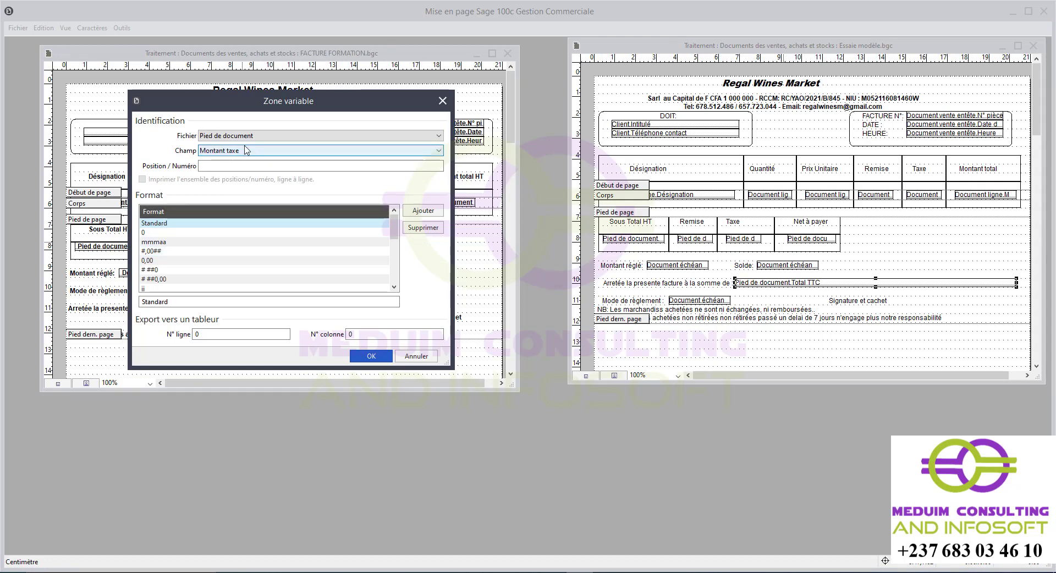
{"action": "left_click", "coordinate": [247, 151]}
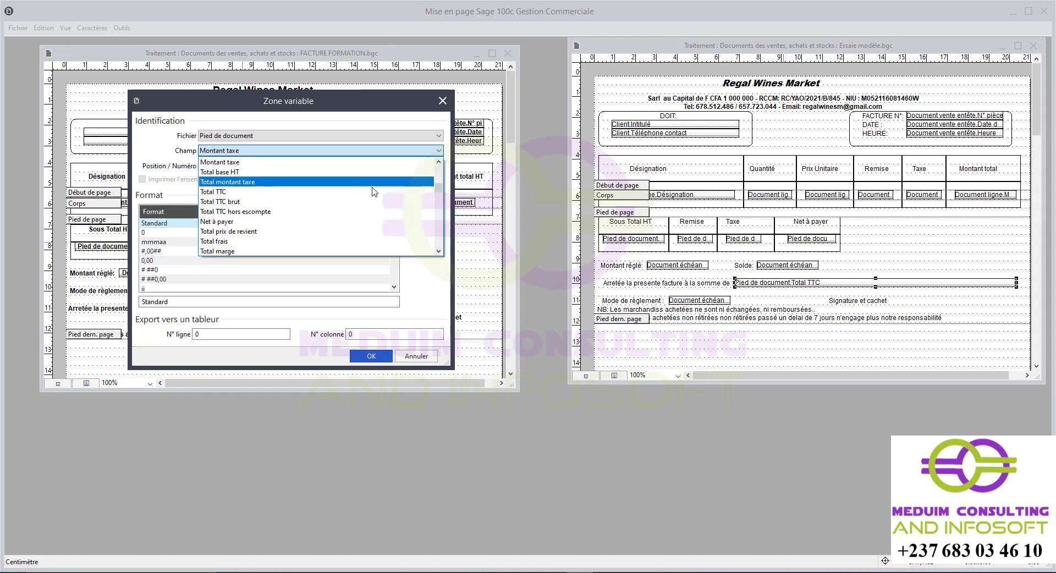
{"action": "left_click", "coordinate": [163, 158]}
{"action": "left_click", "coordinate": [243, 166]}
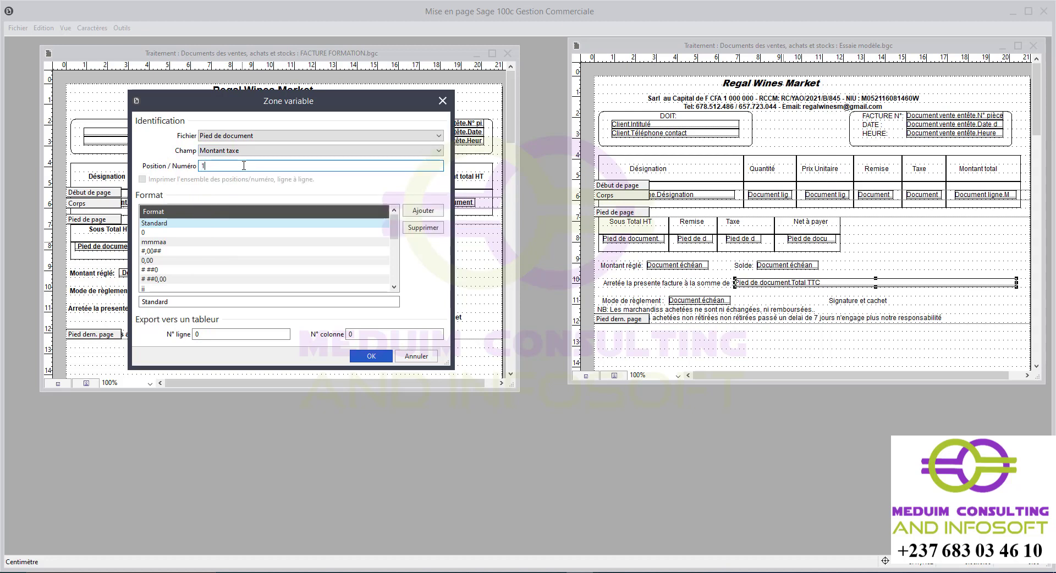
{"action": "left_click", "coordinate": [370, 357]}
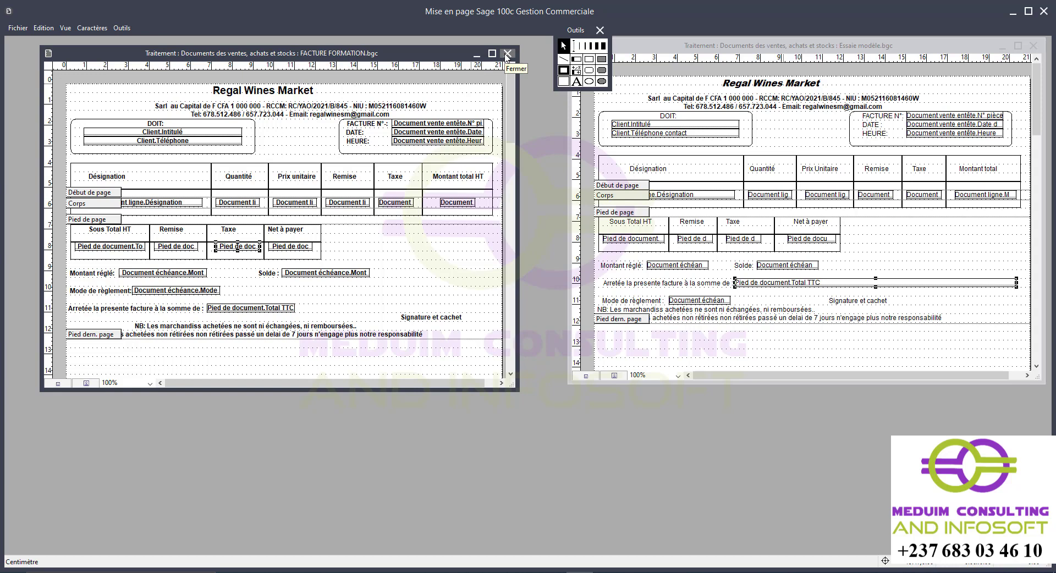
{"action": "left_click", "coordinate": [23, 29]}
{"action": "left_click", "coordinate": [69, 97]}
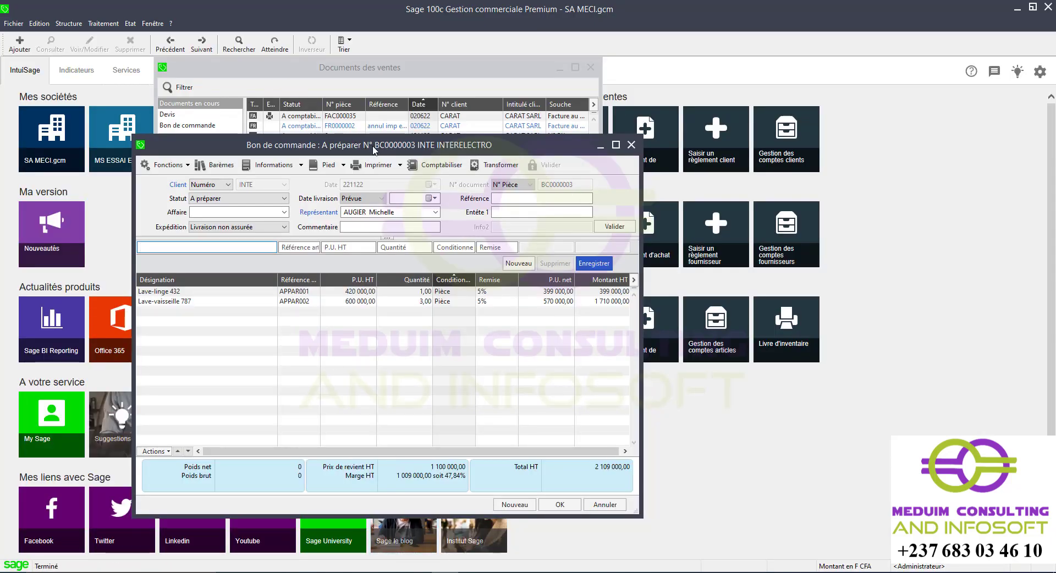
Switch to Sage 100c Gestion commerciale and preview the INTERELECTRO purchase order with the FACTURE FORMATION.bgc model.
{"action": "left_click", "coordinate": [376, 164]}
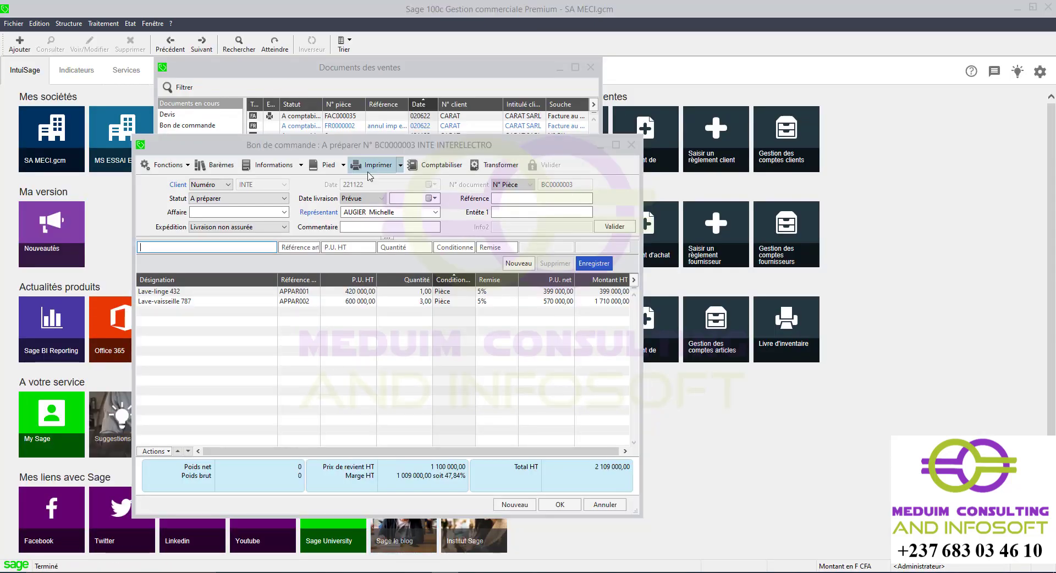
{"action": "left_click", "coordinate": [85, 189]}
{"action": "double_click", "coordinate": [85, 189]}
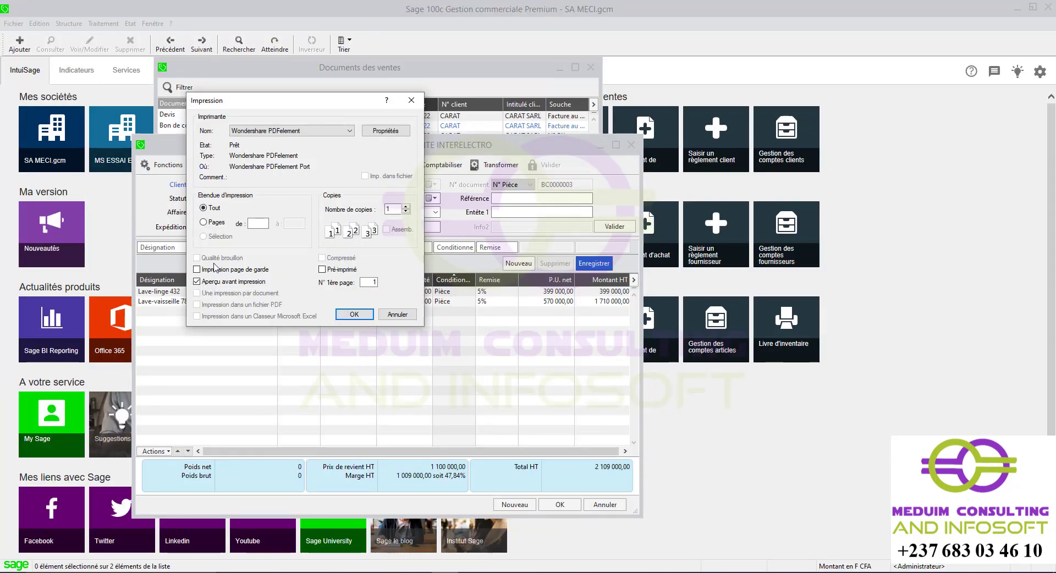
{"action": "left_click", "coordinate": [352, 314]}
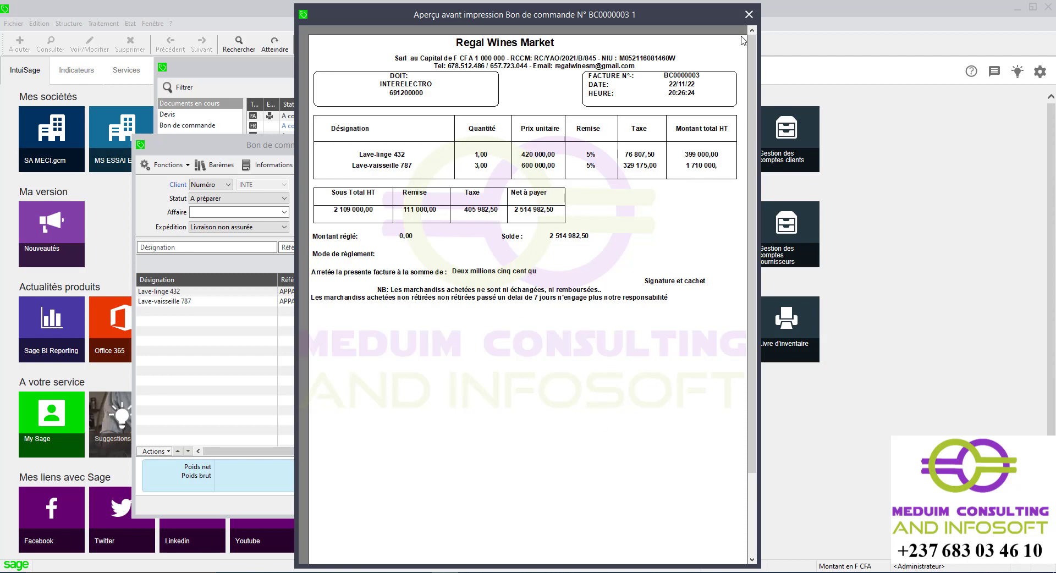
{"action": "left_click", "coordinate": [749, 15]}
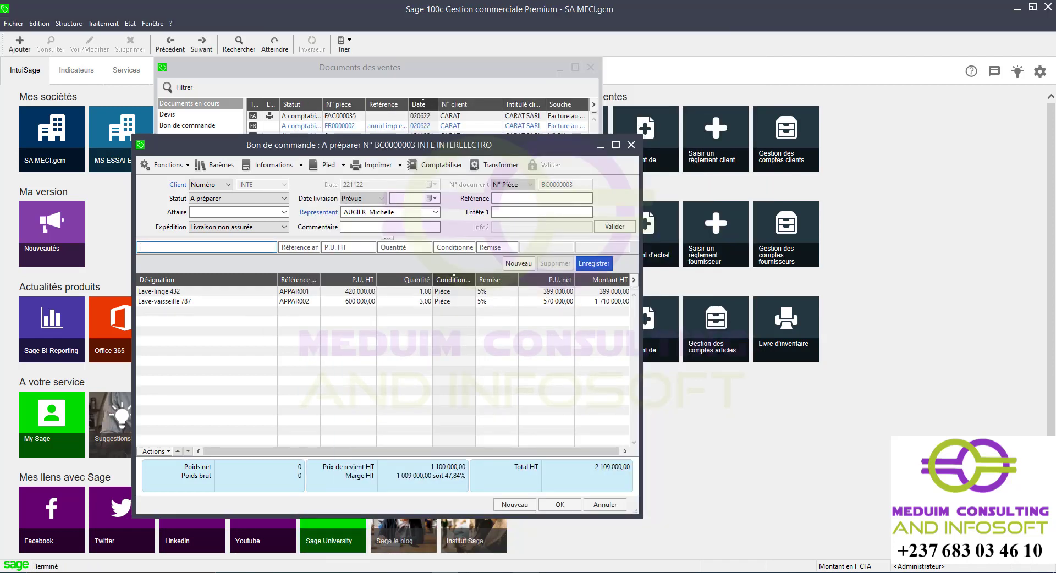
Return to Mise en page Sage 100c and widen the Total TTC zone in FACTURE FORMATION.bgc to nearly the table's right edge.
{"action": "left_click", "coordinate": [580, 572]}
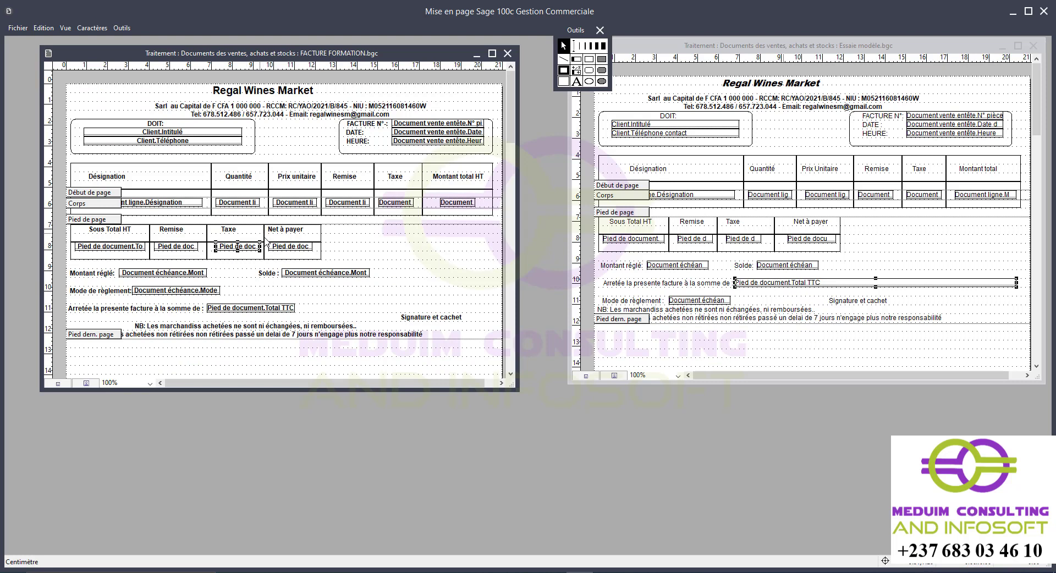
{"action": "left_click", "coordinate": [262, 309]}
{"action": "left_click_drag", "start_coordinate": [296, 310], "coordinate": [494, 318]}
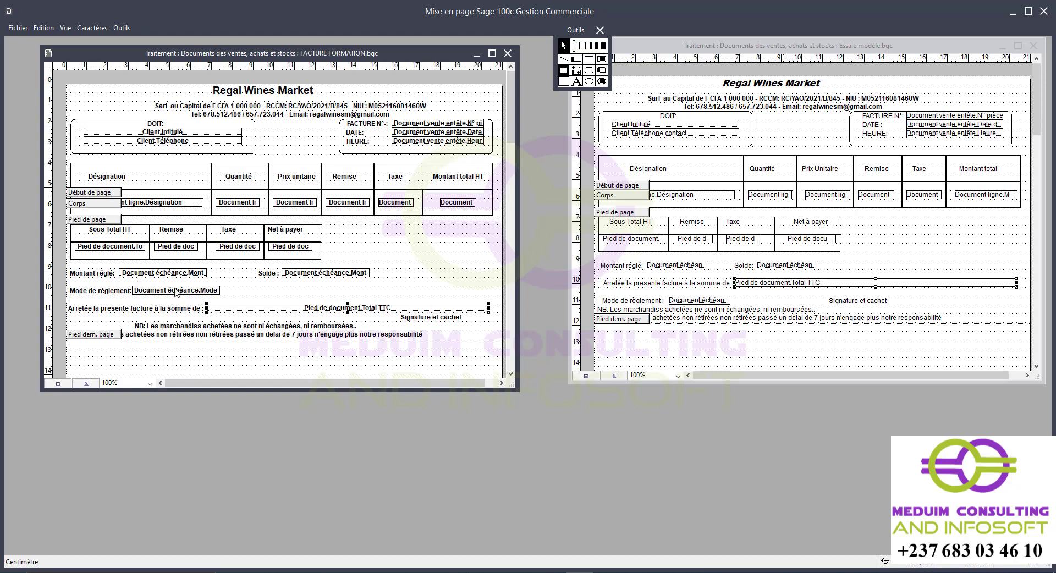
Set Position / Numéro to 1 for the Mode de règlement zone and save the layout.
{"action": "double_click", "coordinate": [218, 290]}
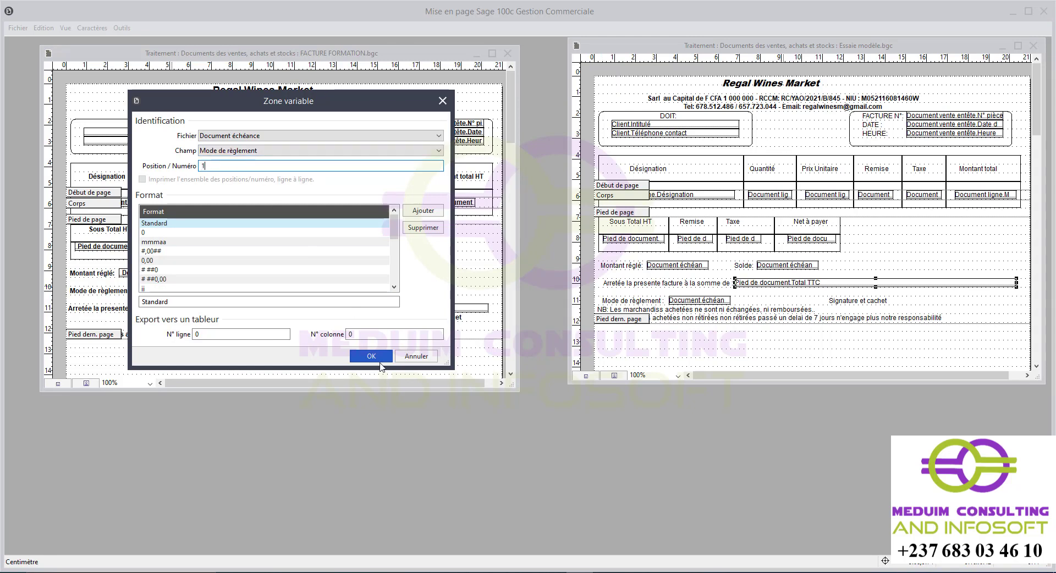
{"action": "left_click", "coordinate": [379, 355]}
{"action": "left_click", "coordinate": [18, 28]}
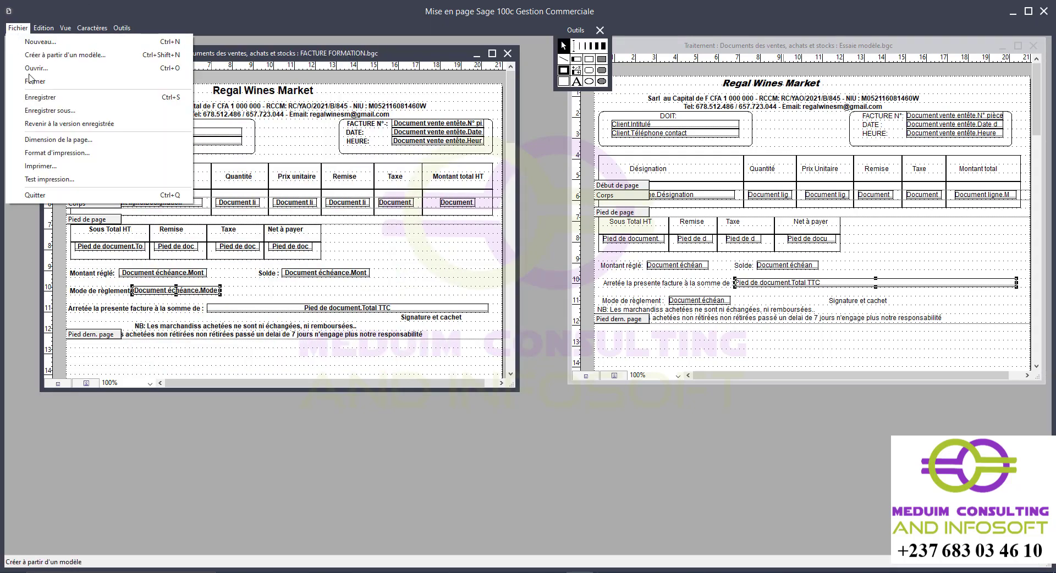
{"action": "left_click", "coordinate": [39, 97]}
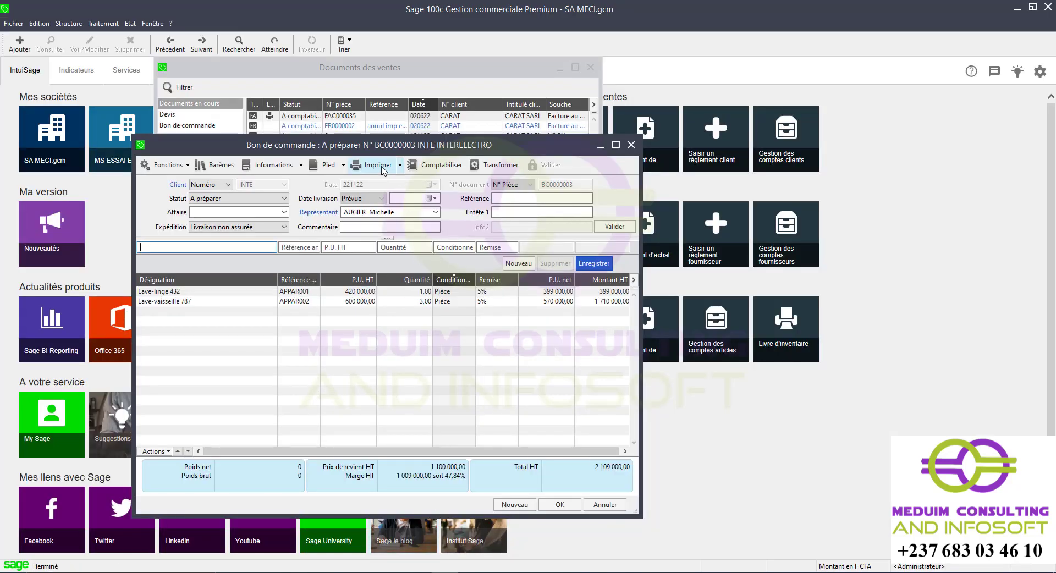
Switch to Sage 100c Gestion commerciale and preview the INTERELECTRO purchase order again using the updated FACTURE FORMATION.bgc model.
{"action": "left_click", "coordinate": [374, 165]}
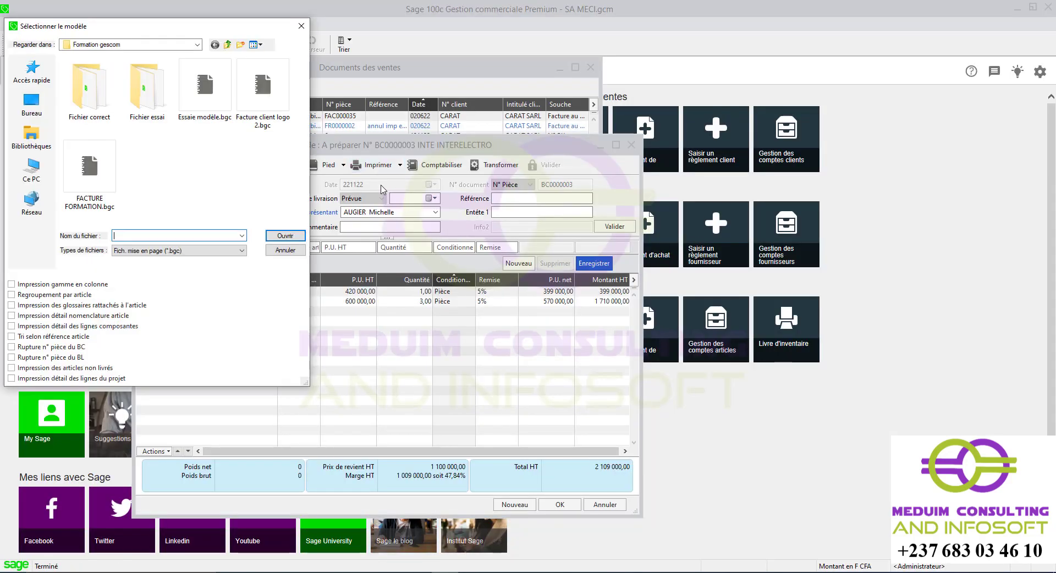
{"action": "double_click", "coordinate": [90, 167]}
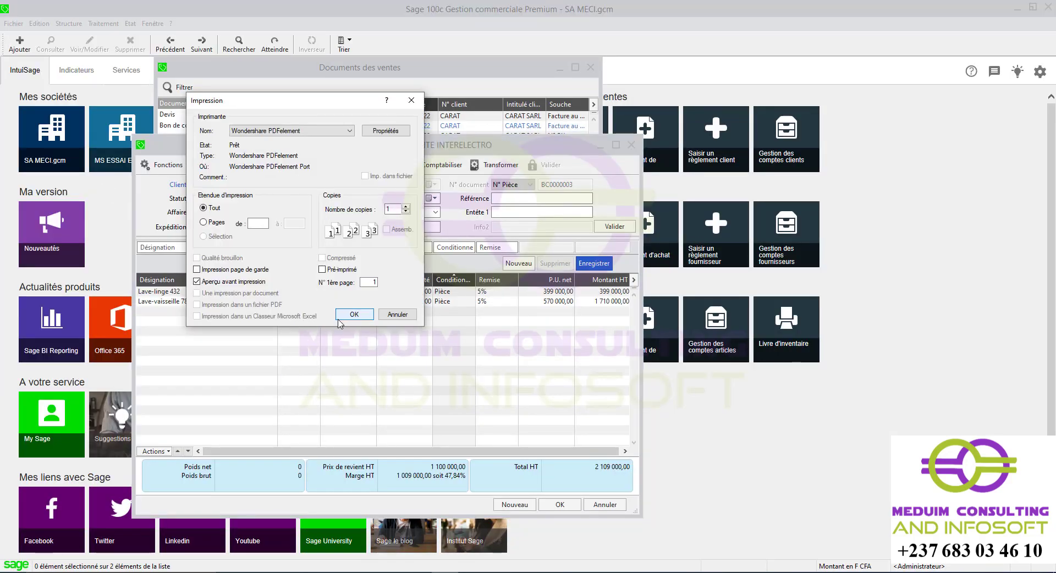
{"action": "left_click", "coordinate": [352, 316]}
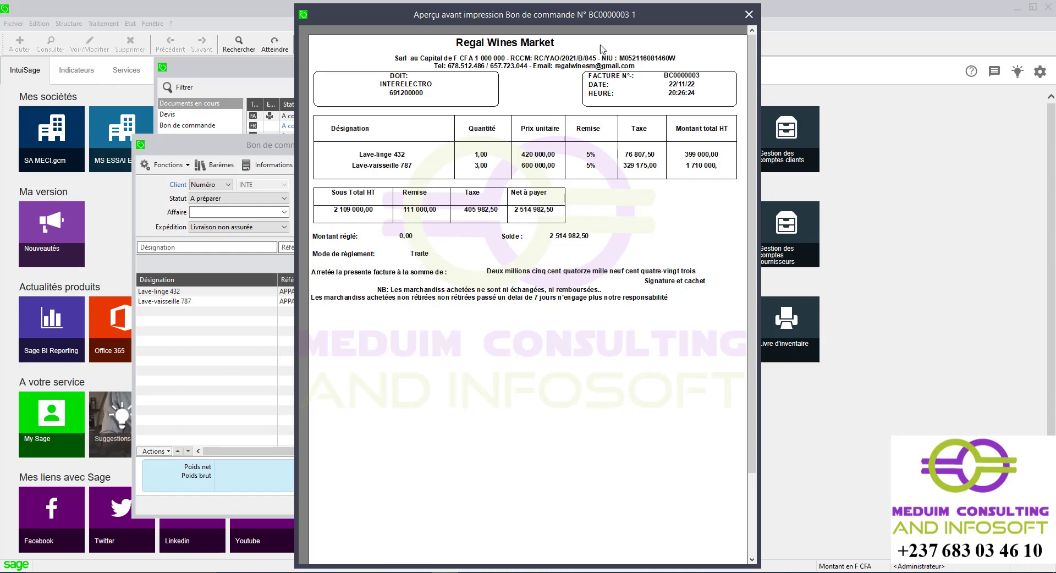
{"action": "left_click", "coordinate": [749, 15]}
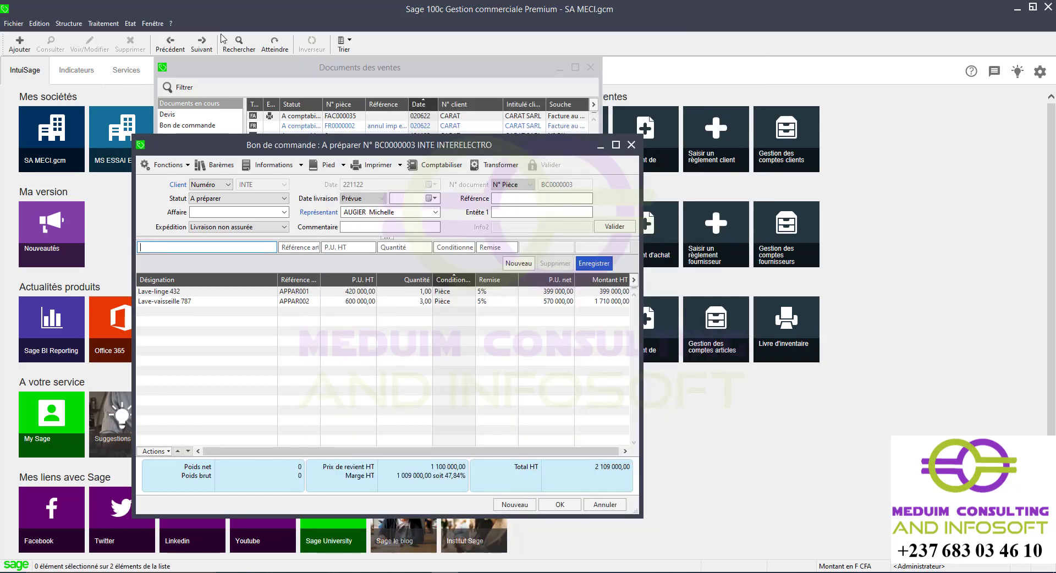
Close the INTERELECTRO purchase order and open the CARAT SARL invoice dated 131122 from the sales documents list.
{"action": "left_click", "coordinate": [103, 23]}
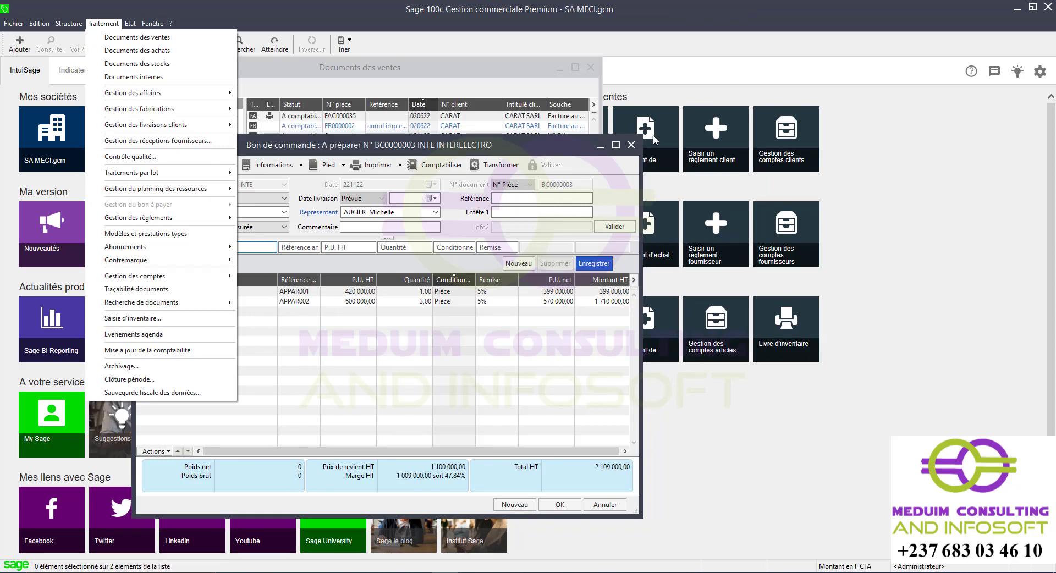
{"action": "left_click", "coordinate": [632, 146]}
{"action": "left_click", "coordinate": [632, 146]}
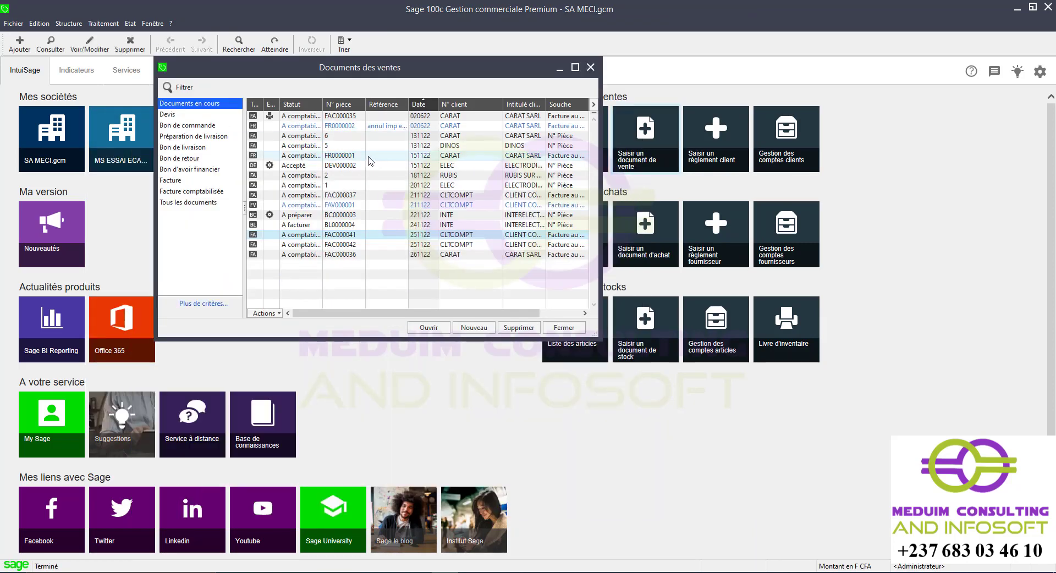
{"action": "left_click", "coordinate": [442, 136]}
{"action": "double_click", "coordinate": [441, 136]}
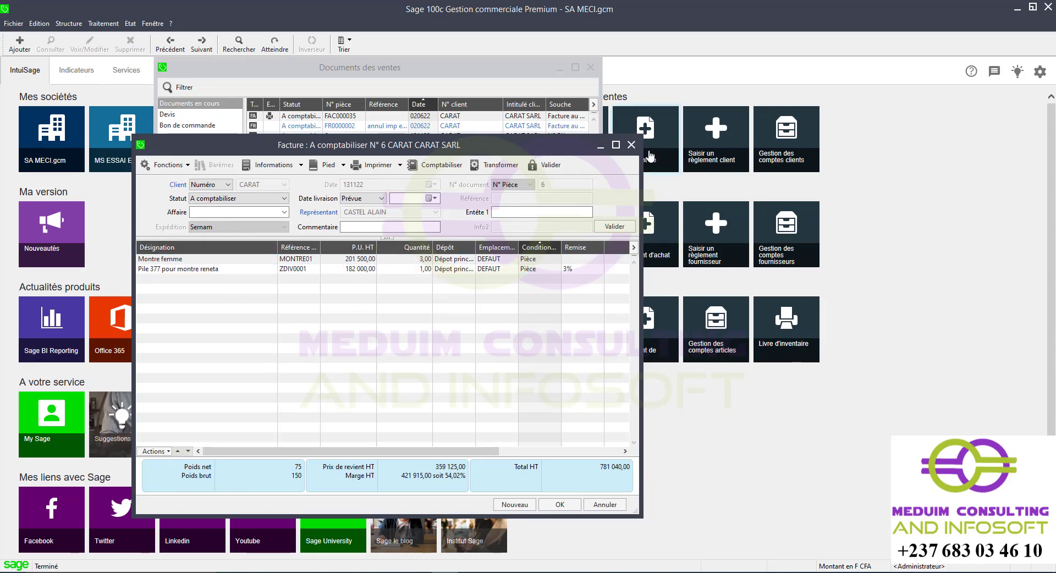
Preview the CARAT SARL invoice with the FACTURE FORMATION.bgc model and enlarge the page to check its footer fields.
{"action": "left_click", "coordinate": [370, 165]}
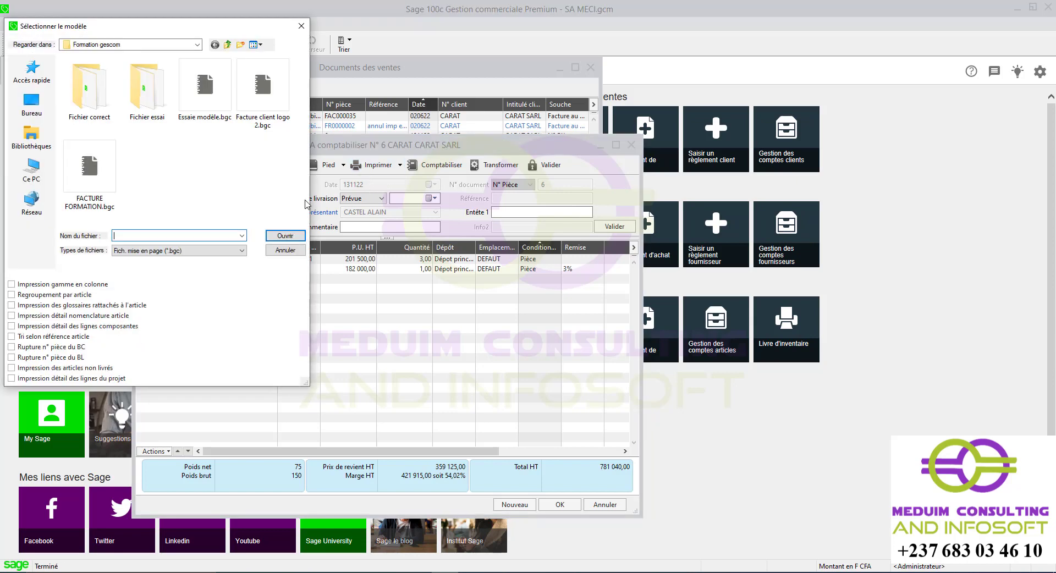
{"action": "double_click", "coordinate": [90, 176]}
{"action": "left_click", "coordinate": [346, 315]}
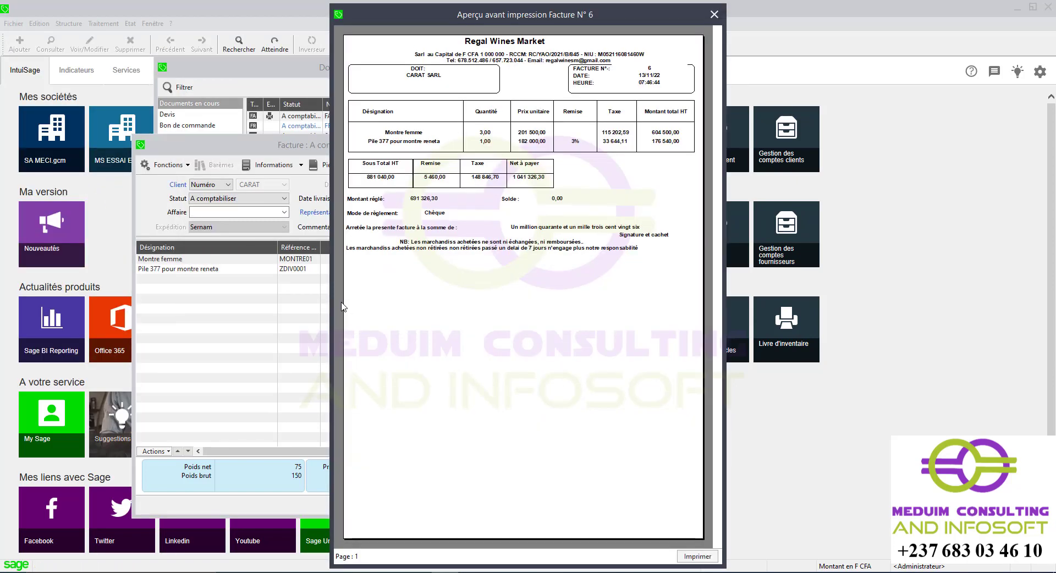
{"action": "left_click", "coordinate": [546, 215]}
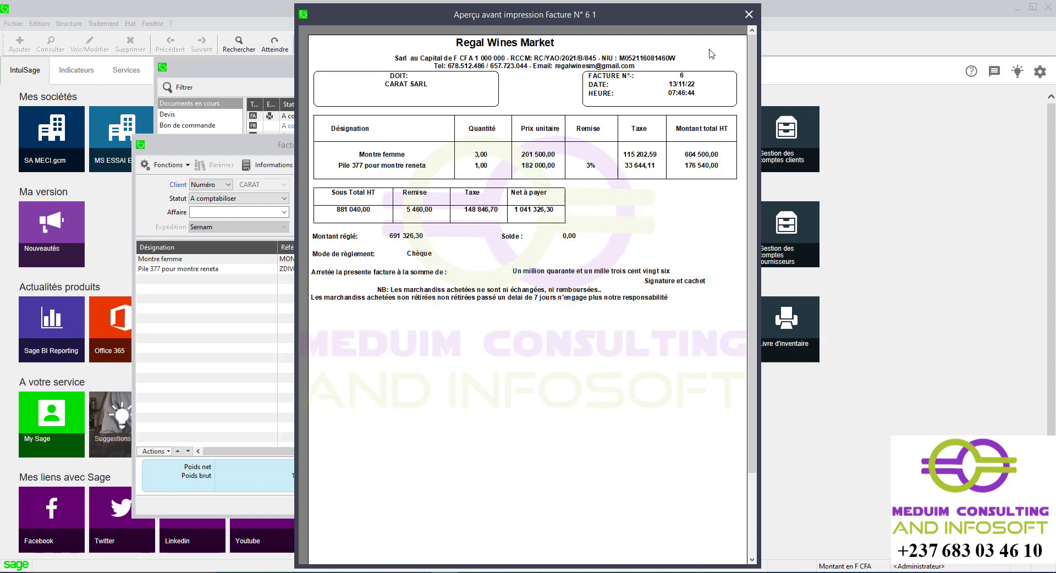
{"action": "left_click", "coordinate": [553, 572]}
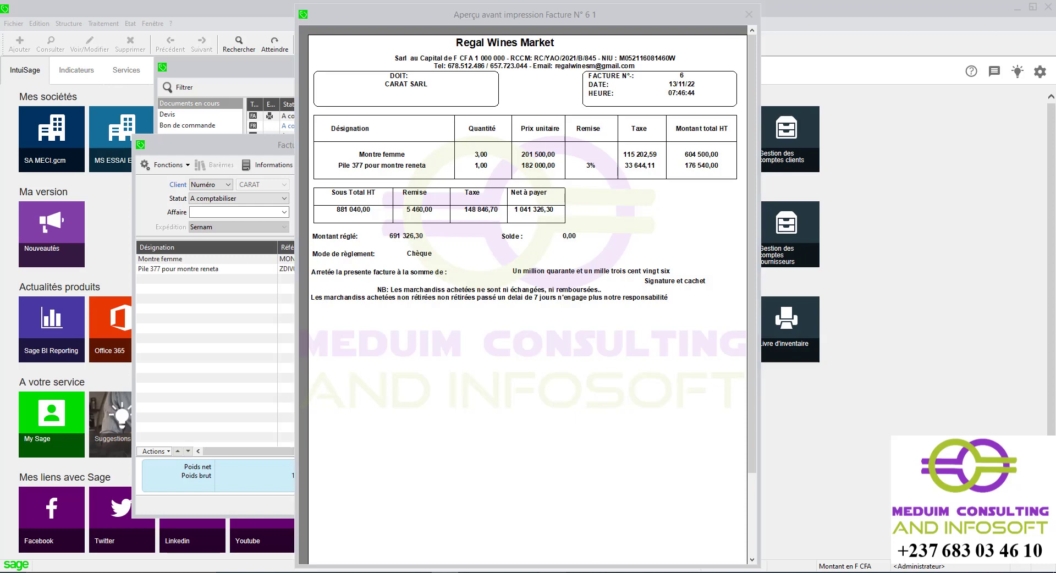